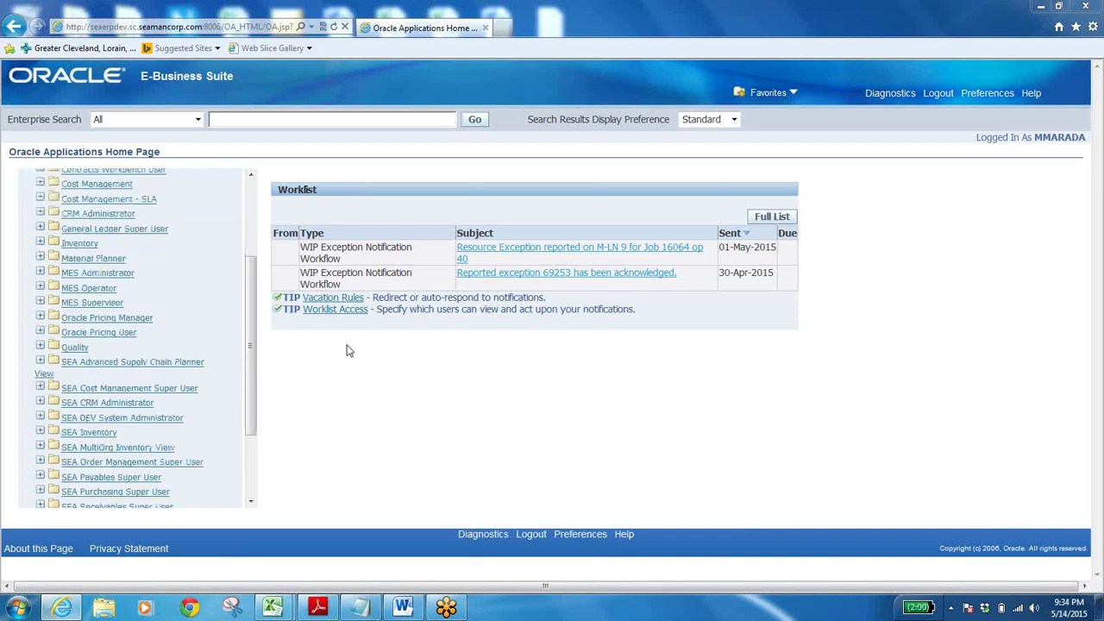
- Open the Subinventory Transfer function from the Transactions folder of the SEA Inventory responsibility
drag(251, 321, 251, 355)
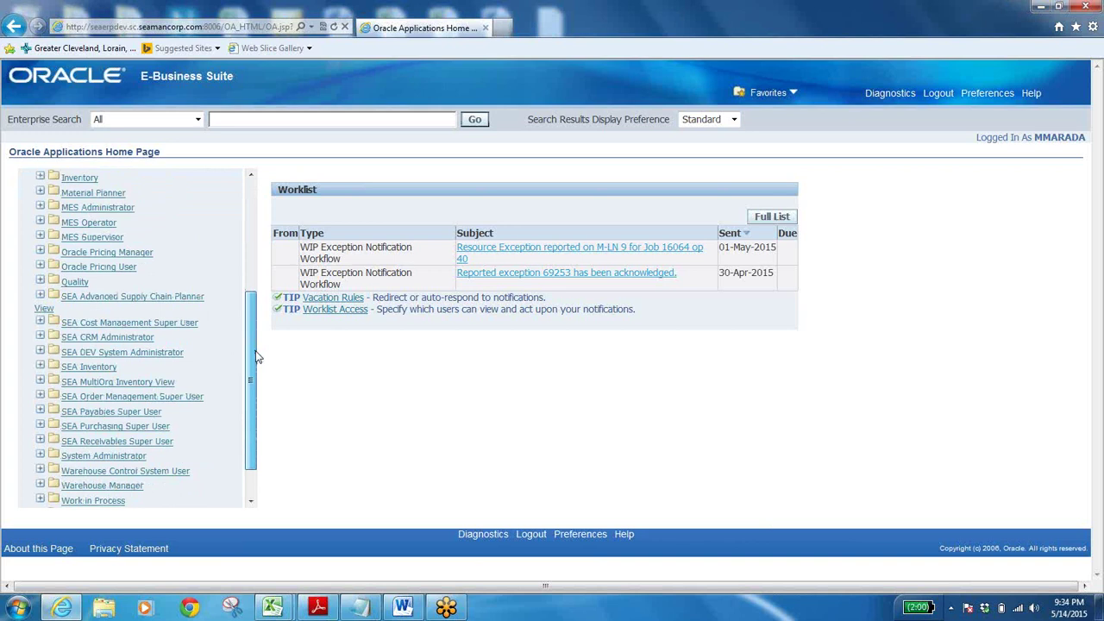
click(97, 369)
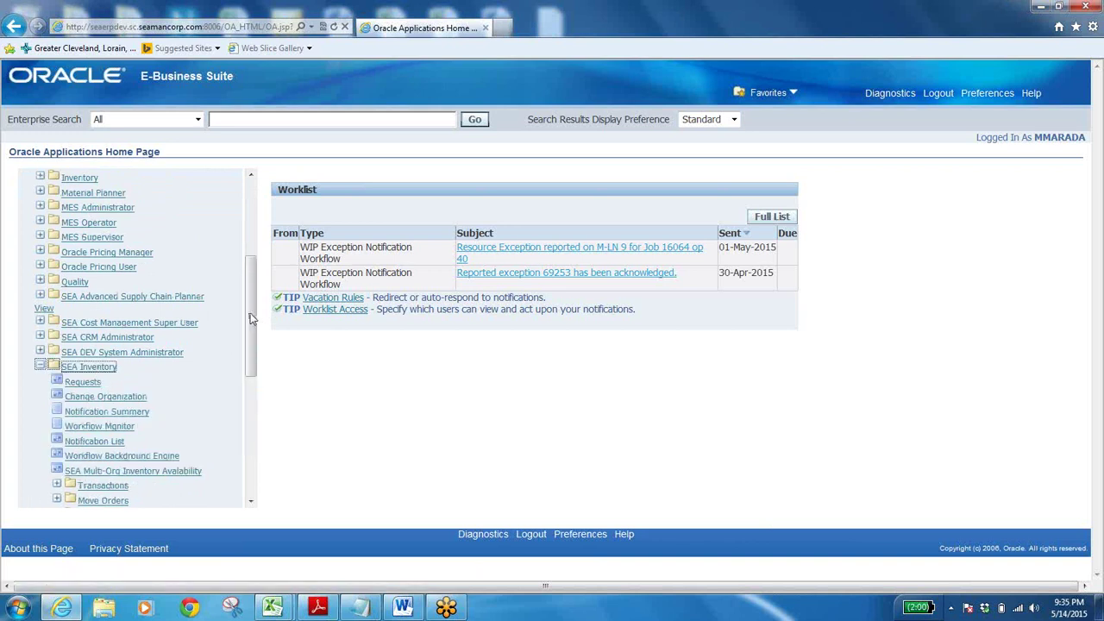
drag(251, 320, 253, 369)
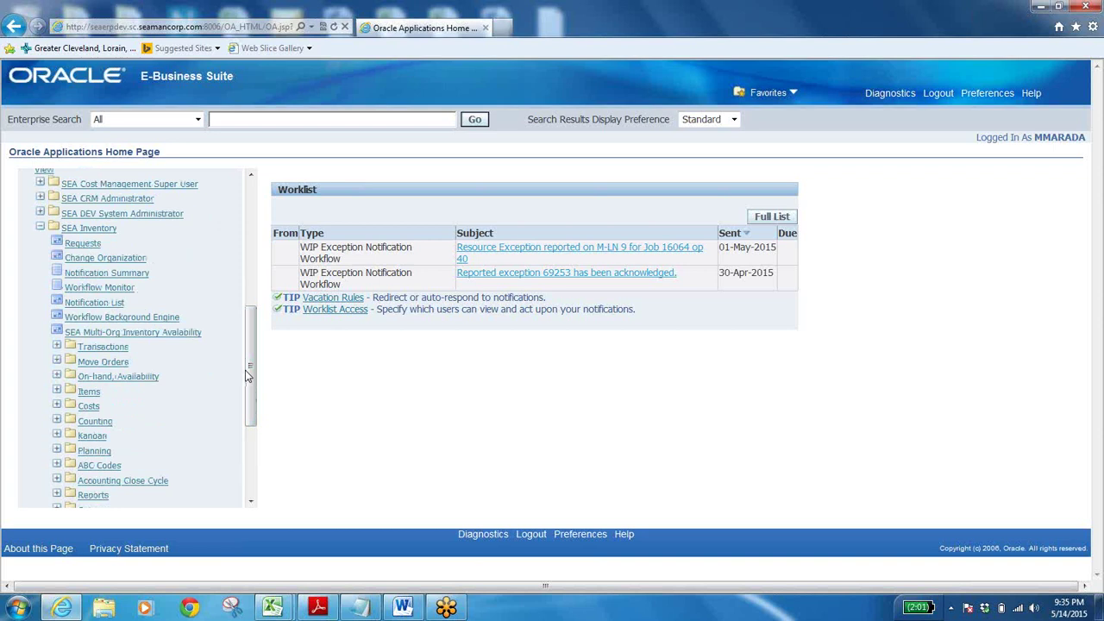
click(71, 348)
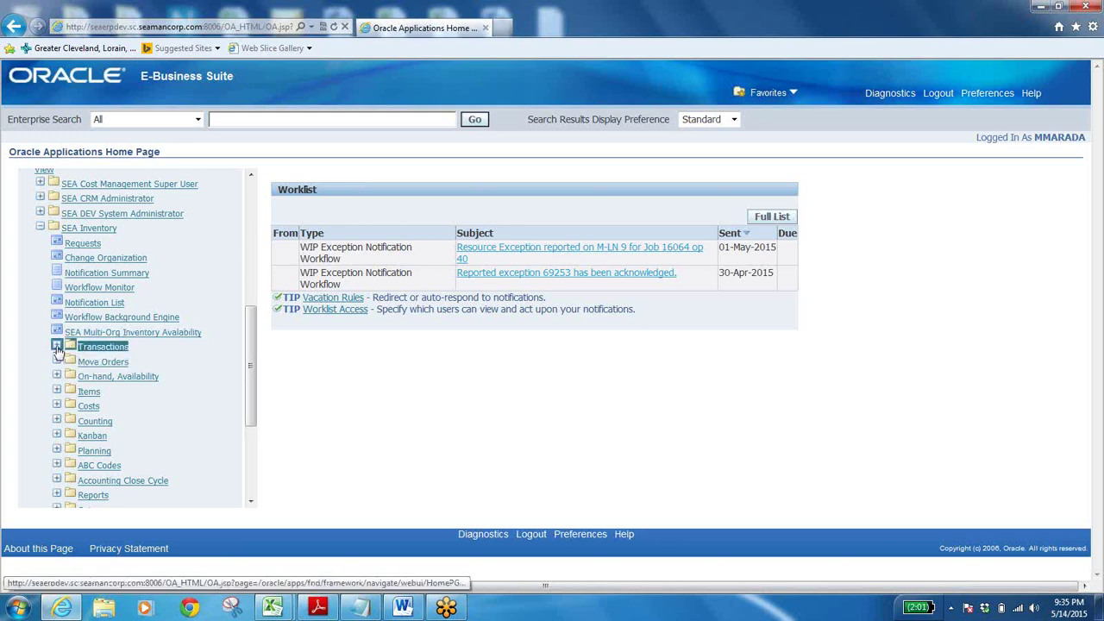
click(57, 347)
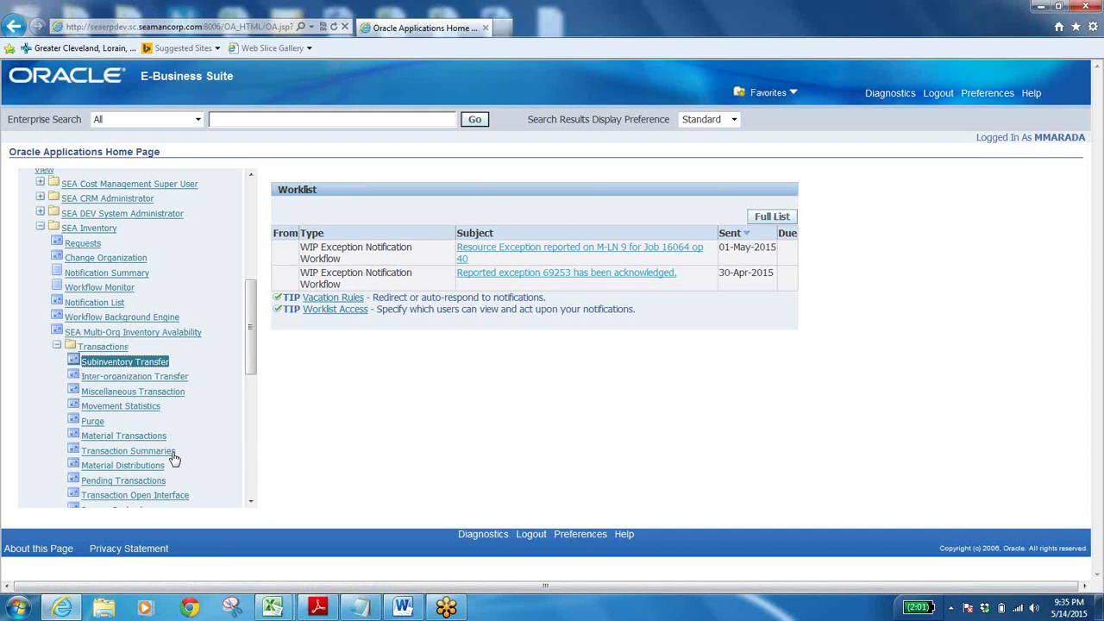
click(172, 458)
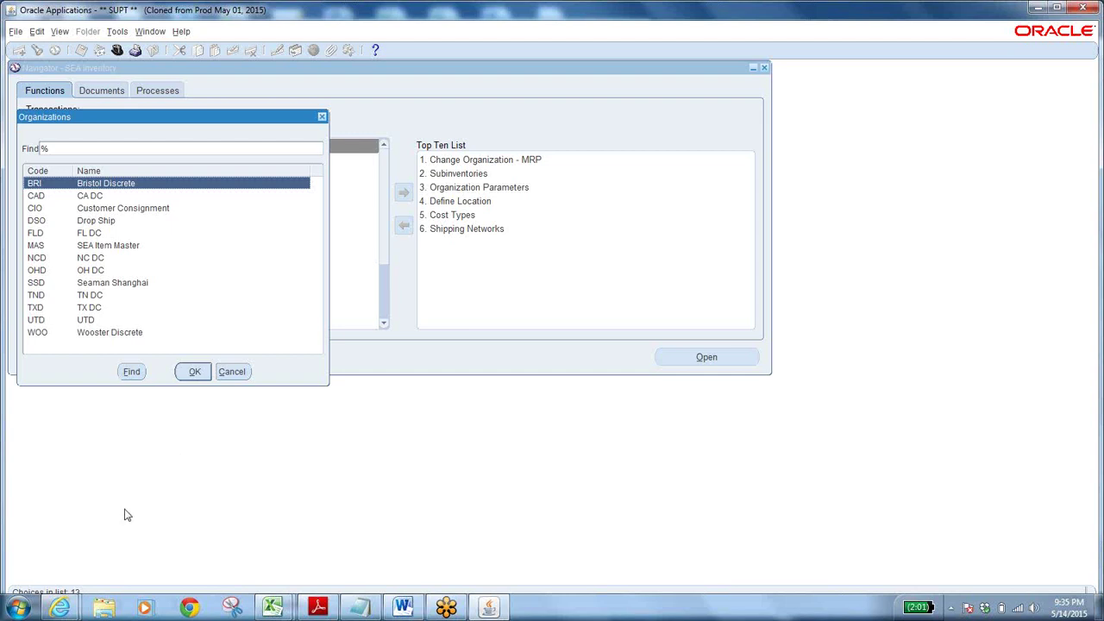
- View the Oracle home page and the Oracle Applications R12 page in Internet Explorer, and return to the Oracle Applications forms window
click(61, 608)
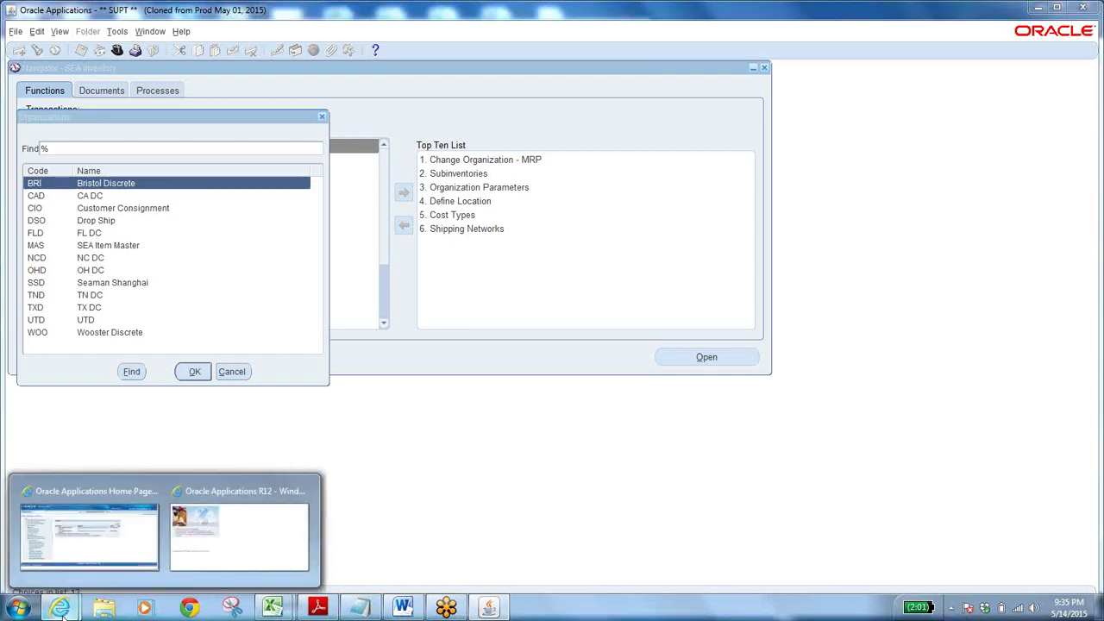
click(91, 536)
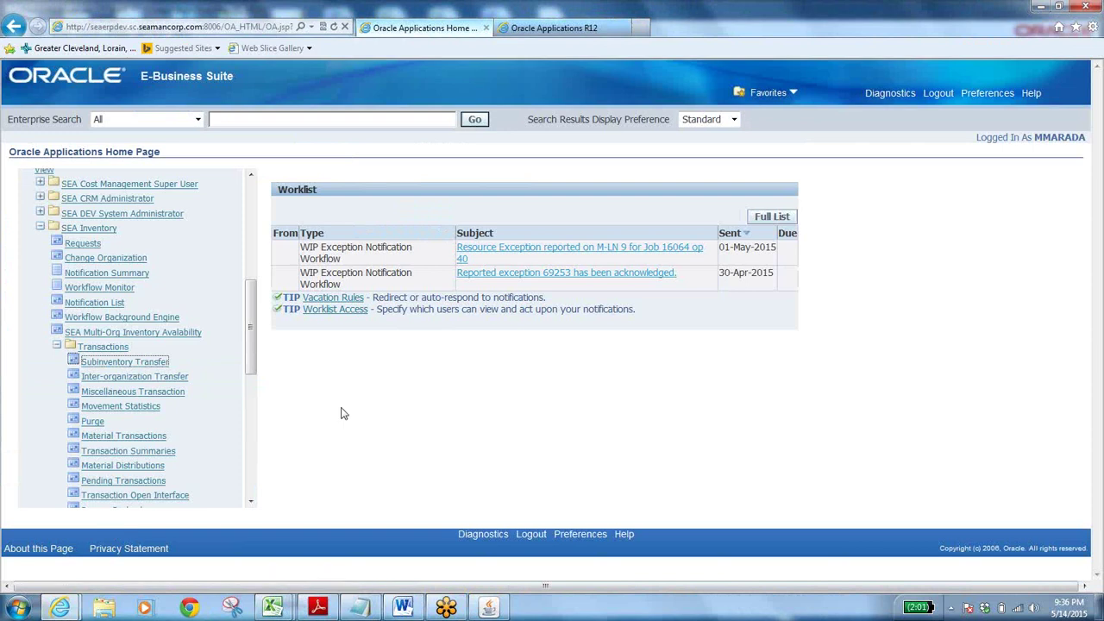
click(73, 610)
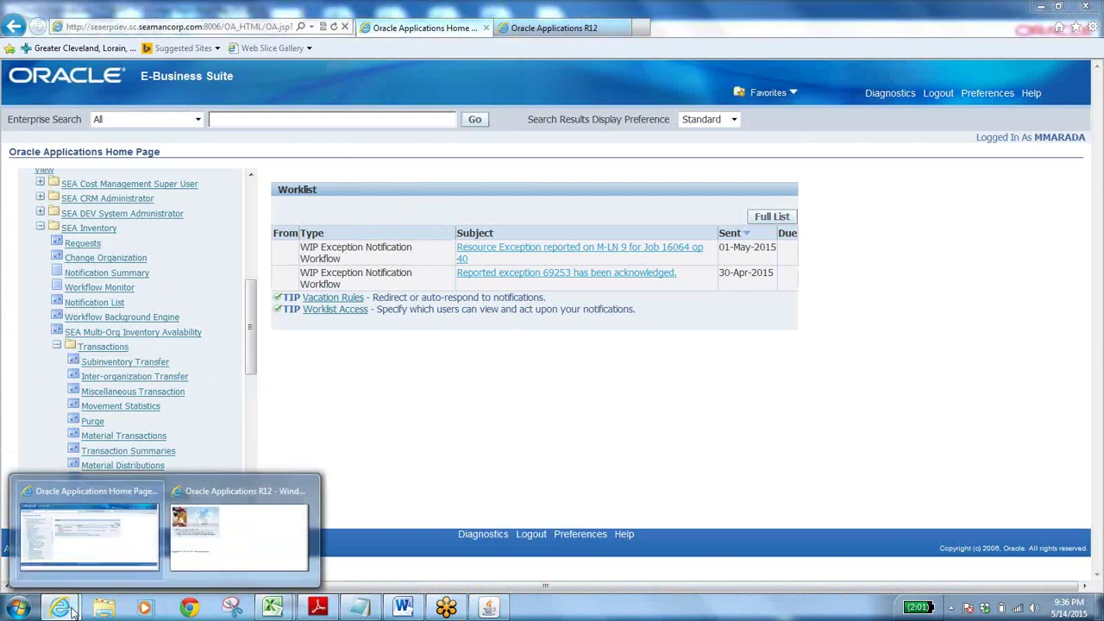
click(229, 547)
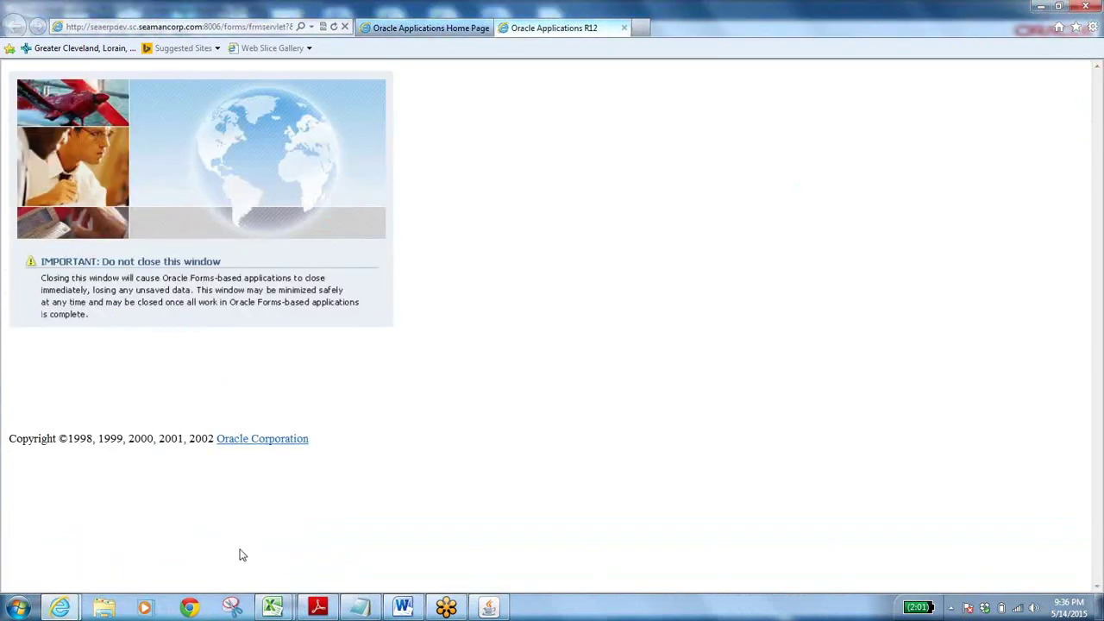
click(487, 608)
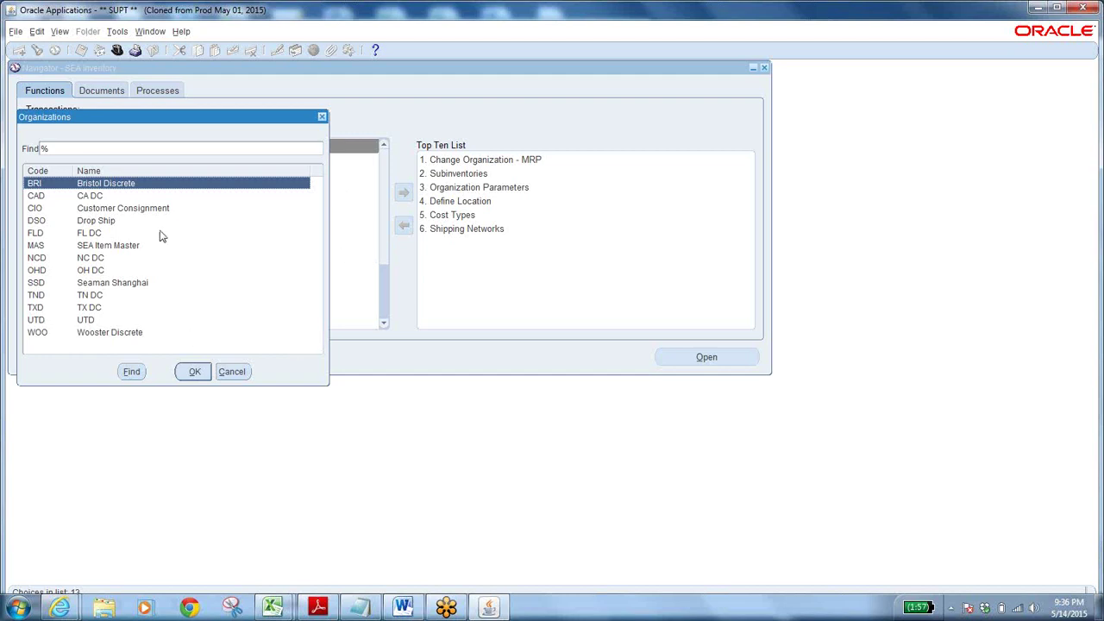
- Choose Wooster Discrete (WOO) as the organization and leave the Subinventory Transfers form for the navigator
drag(191, 122, 467, 145)
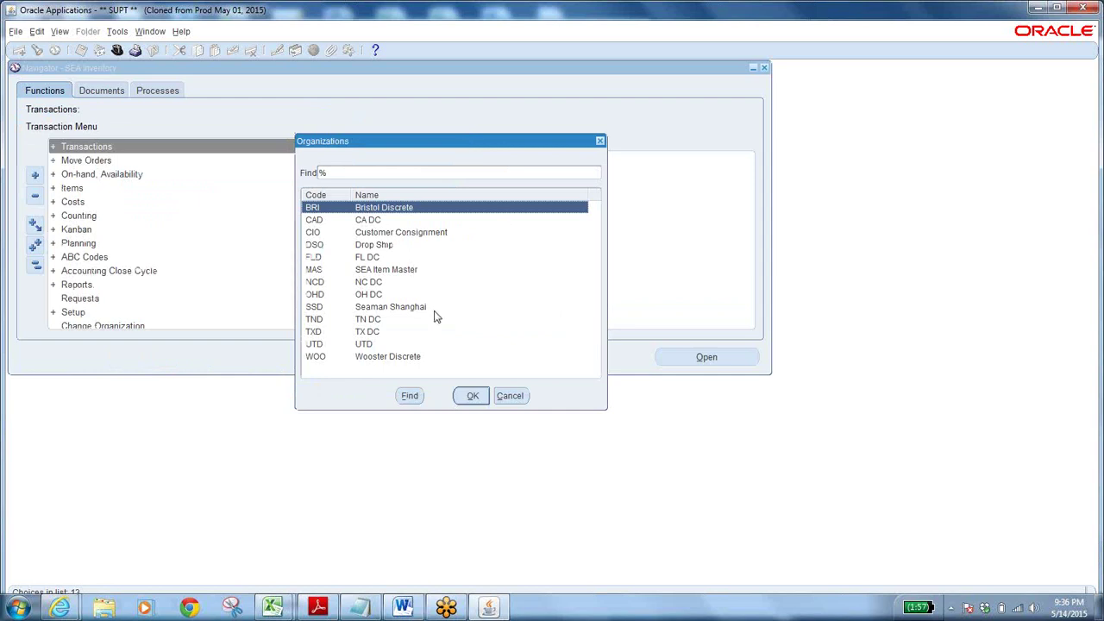
click(387, 357)
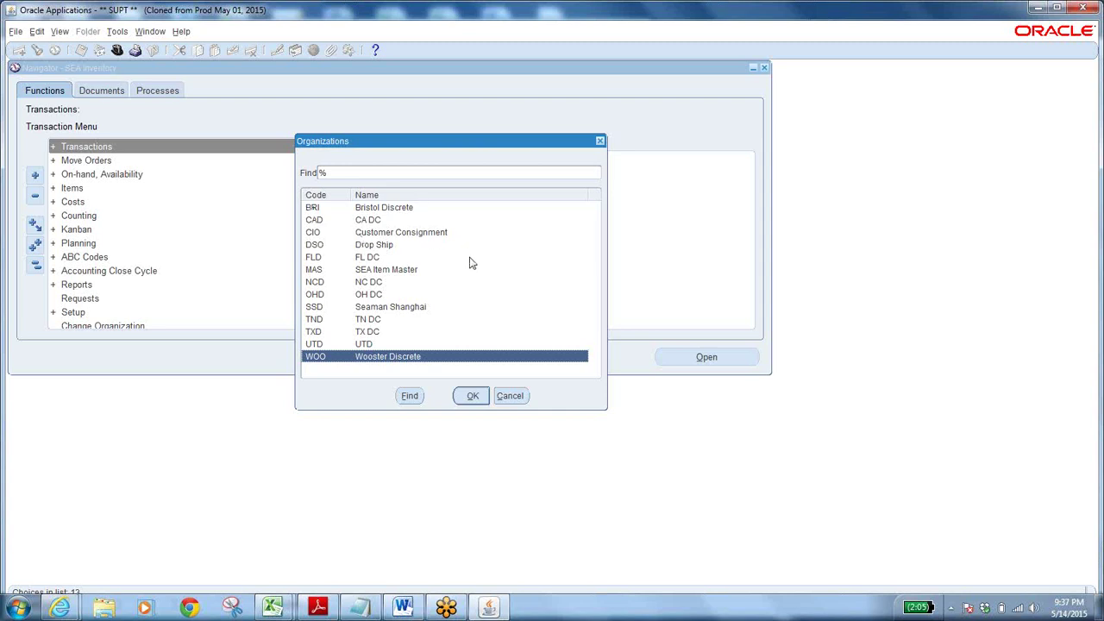
click(472, 395)
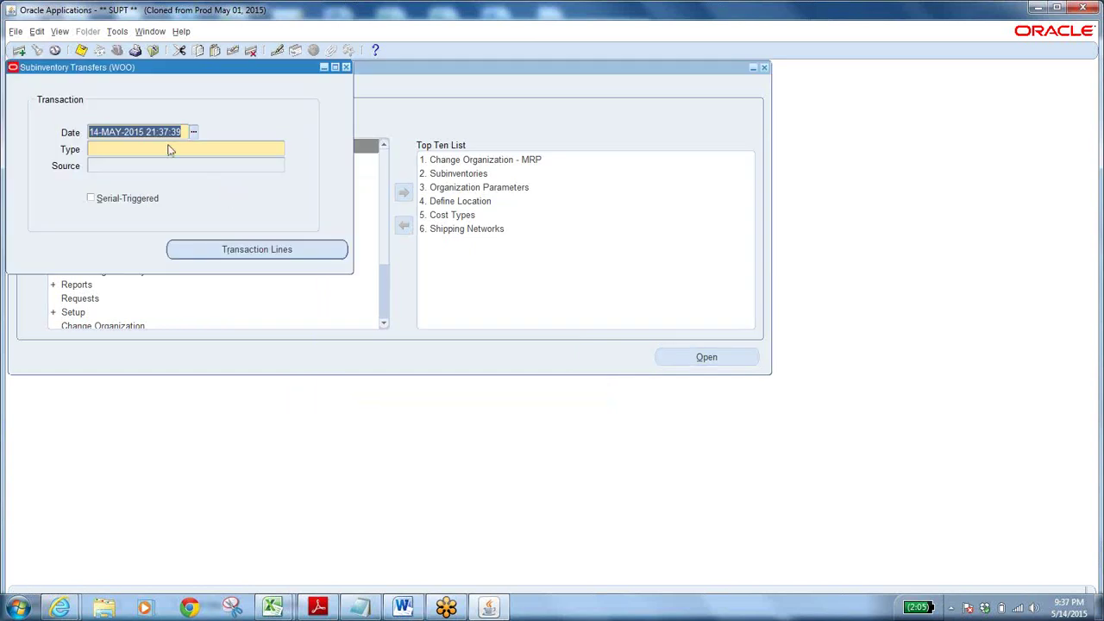
click(153, 50)
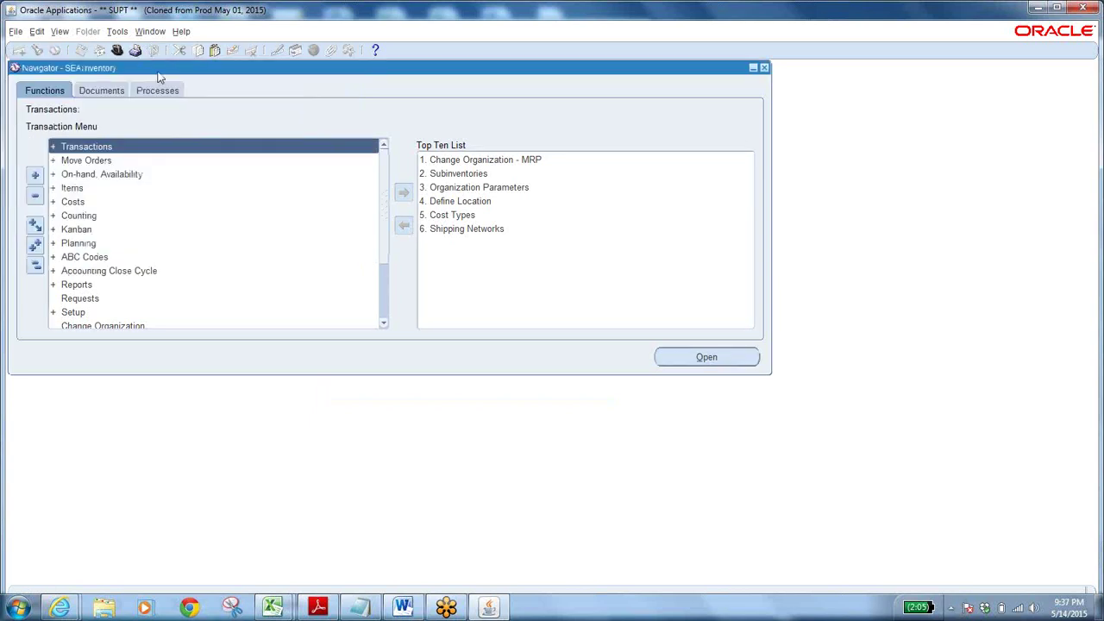
- Expand and collapse the Transactions branch of the SEA Inventory navigator to view its functions
double_click(76, 148)
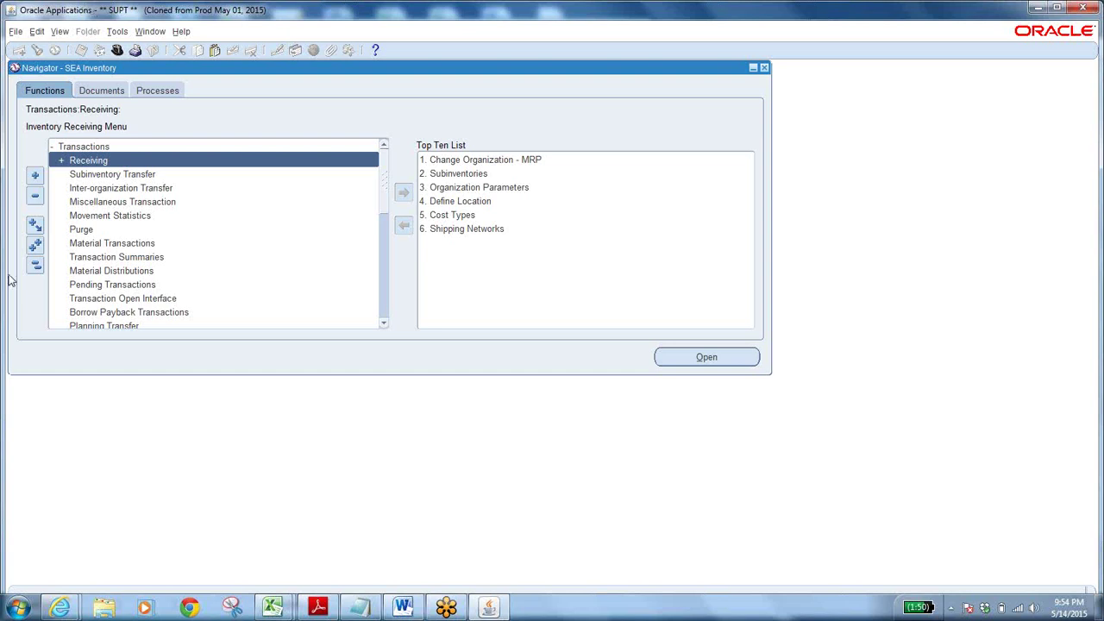
click(35, 264)
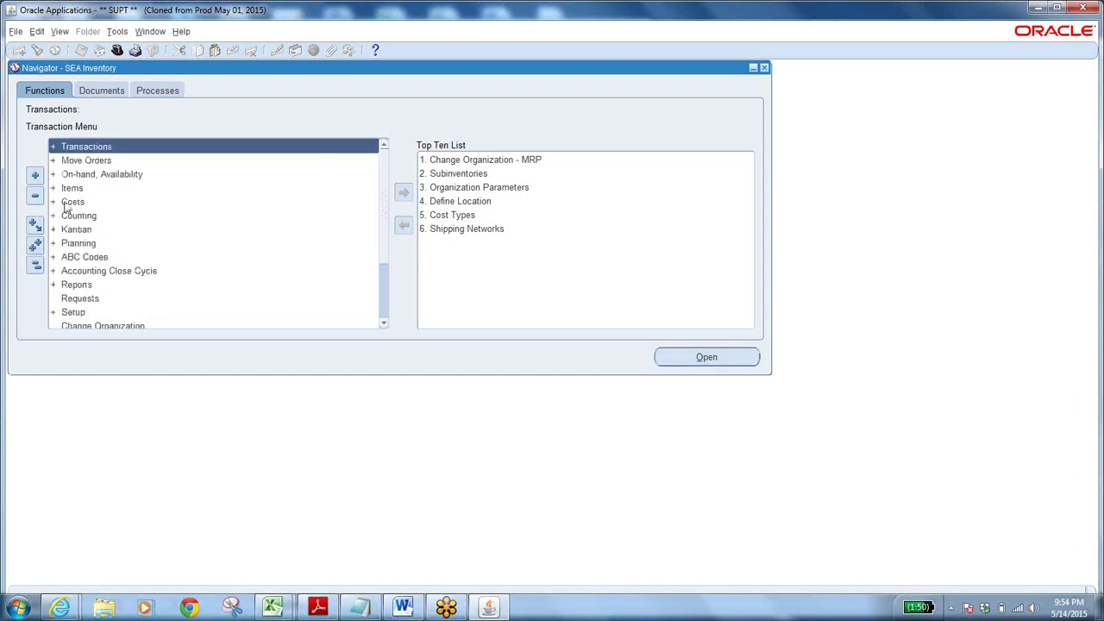
double_click(90, 147)
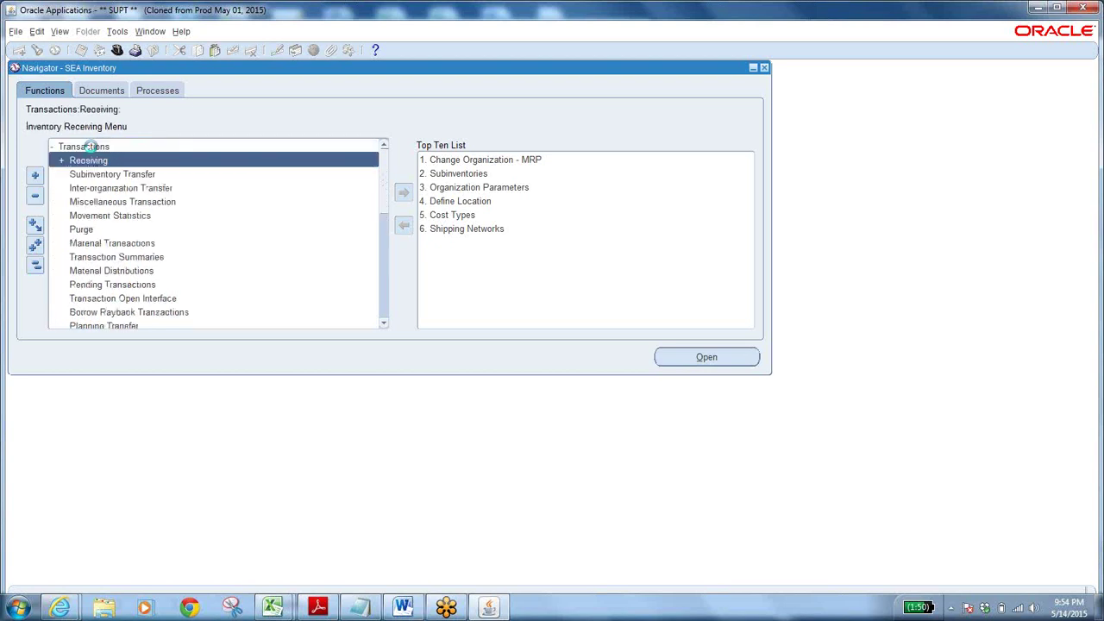
click(35, 264)
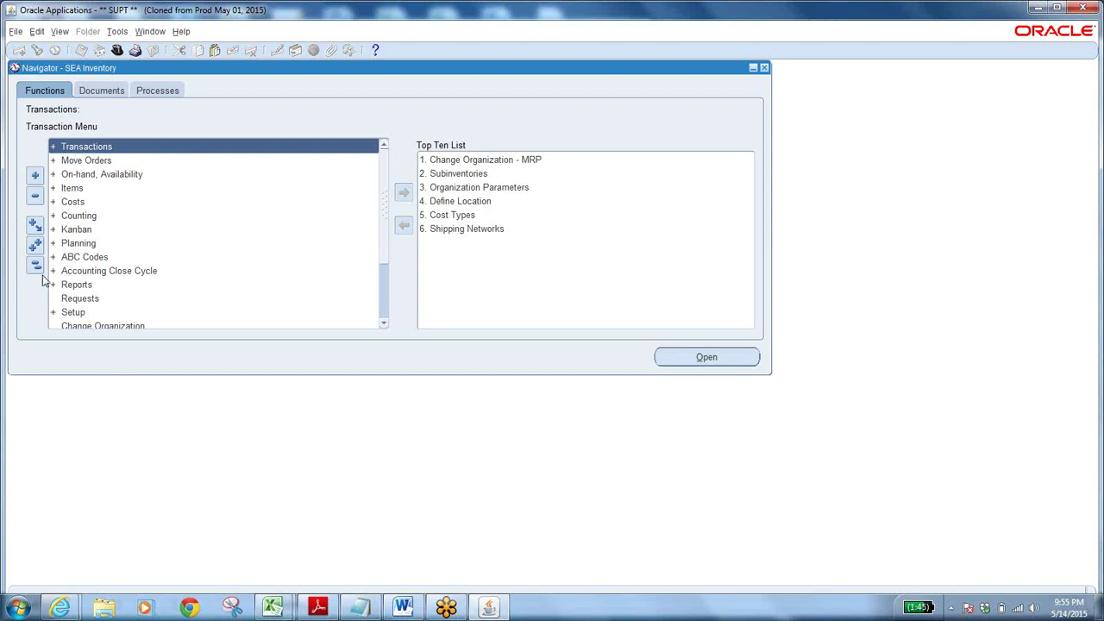
double_click(82, 146)
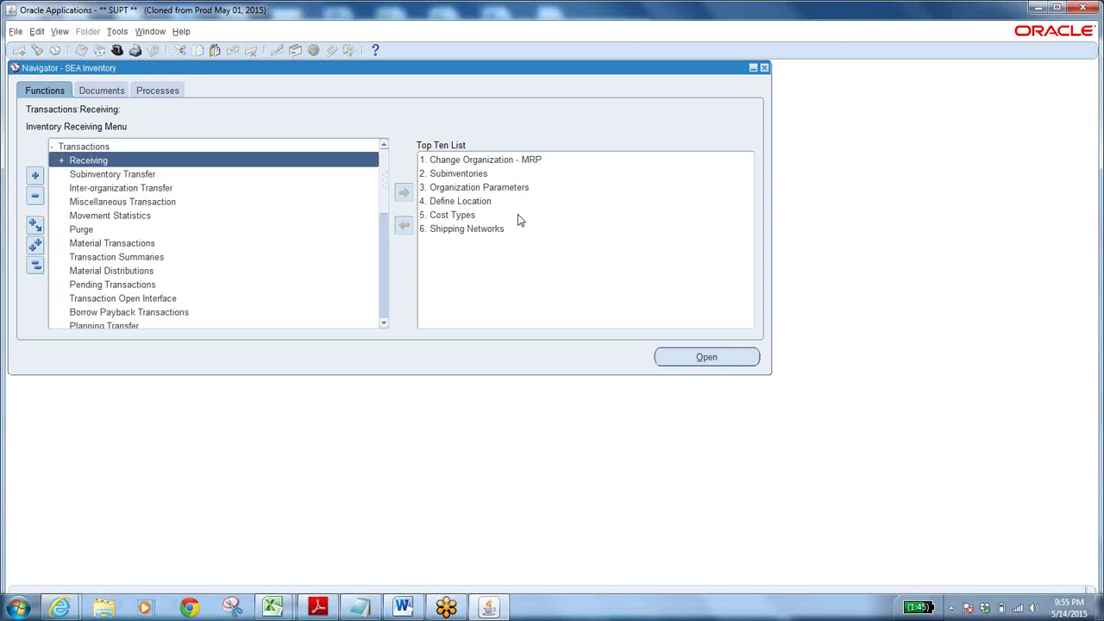
- Run Change Organization - MRP and set the organization to Wooster Discrete (WOO)
double_click(485, 158)
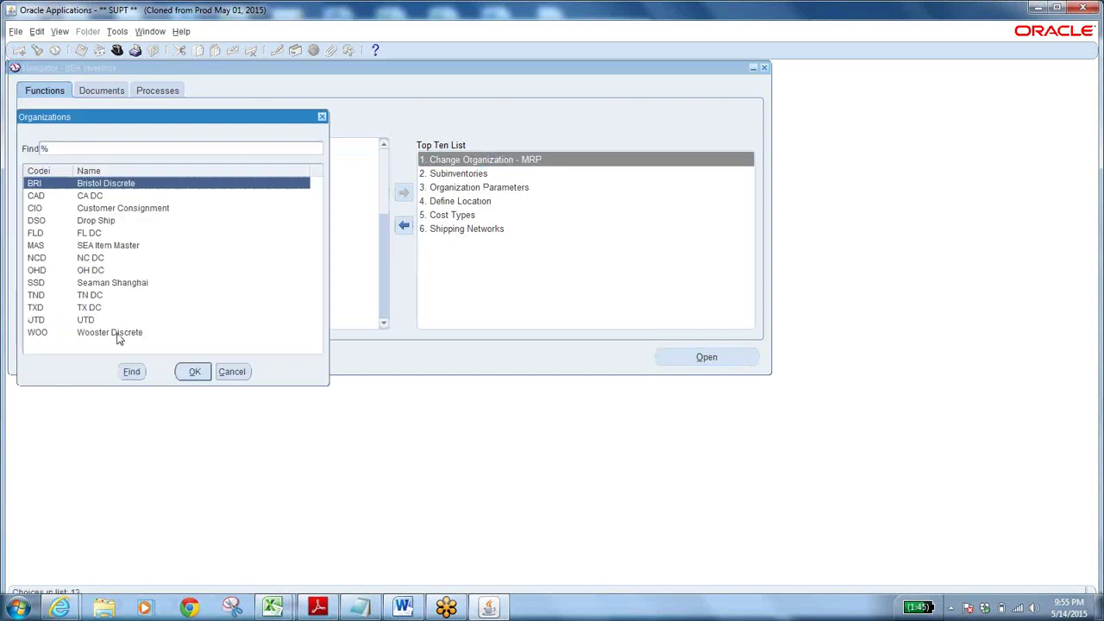
click(121, 337)
click(187, 372)
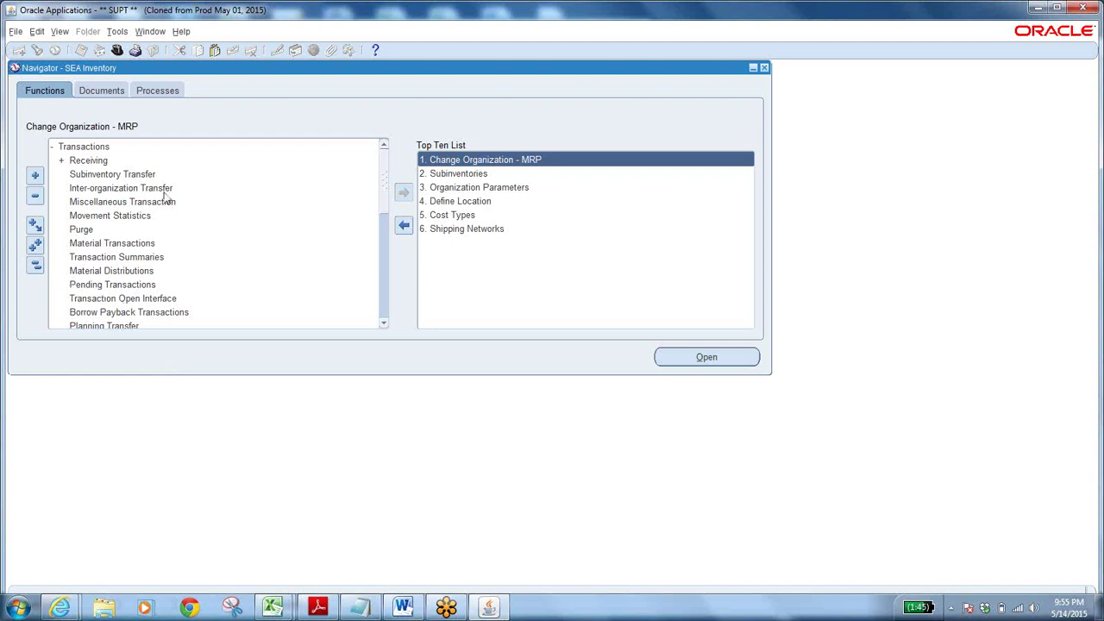
- Collapse the navigator tree and open the On-hand Quantity function under On-hand, Availability
click(121, 176)
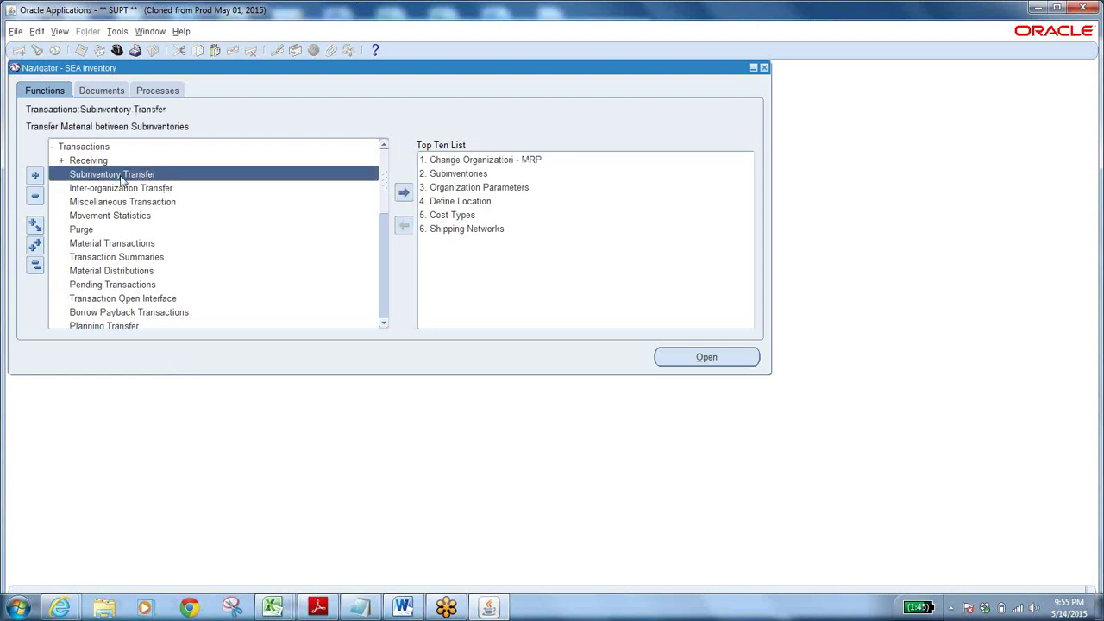
click(32, 267)
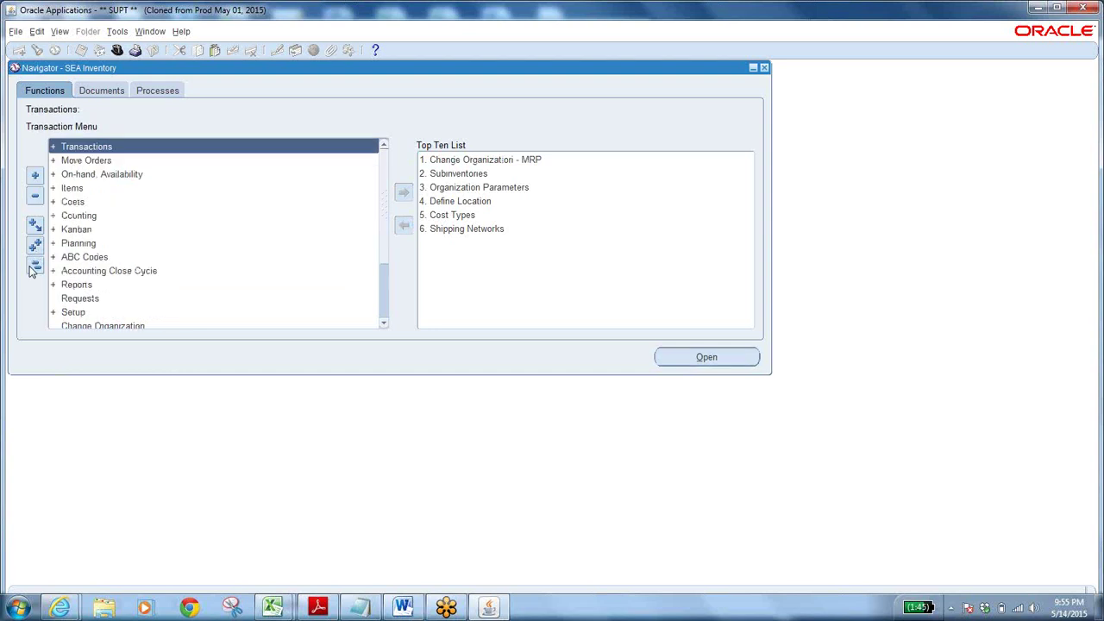
click(123, 180)
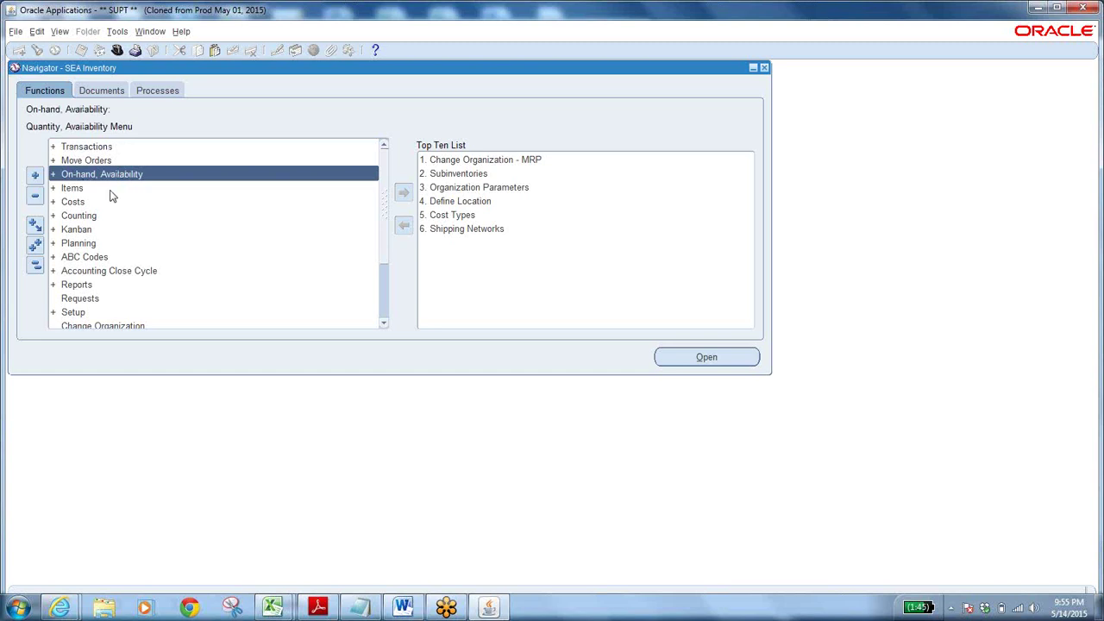
double_click(100, 173)
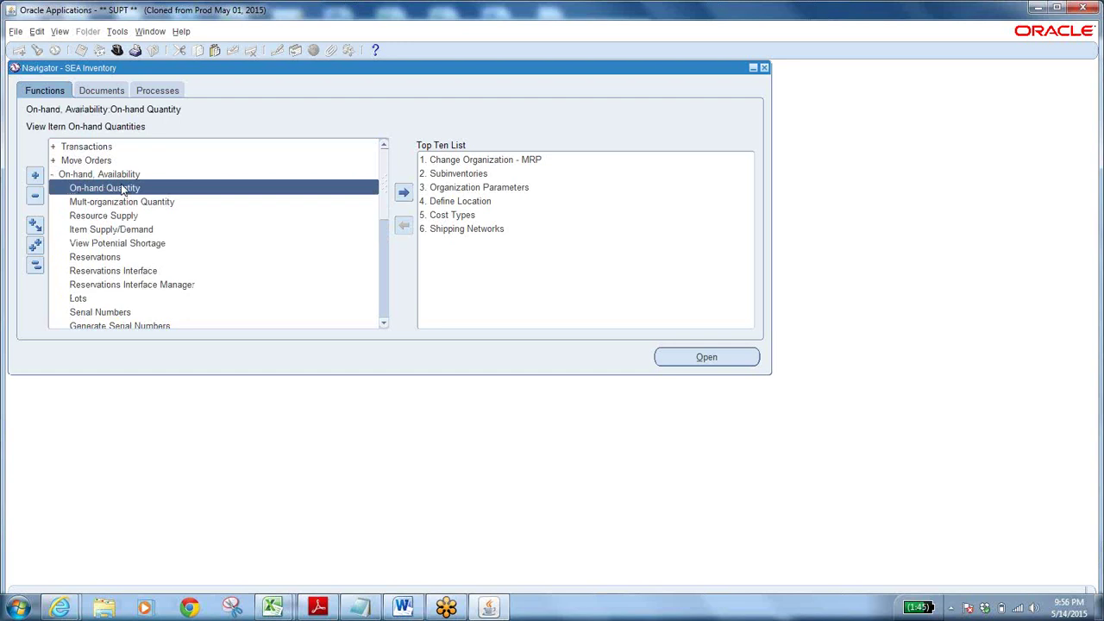
double_click(122, 188)
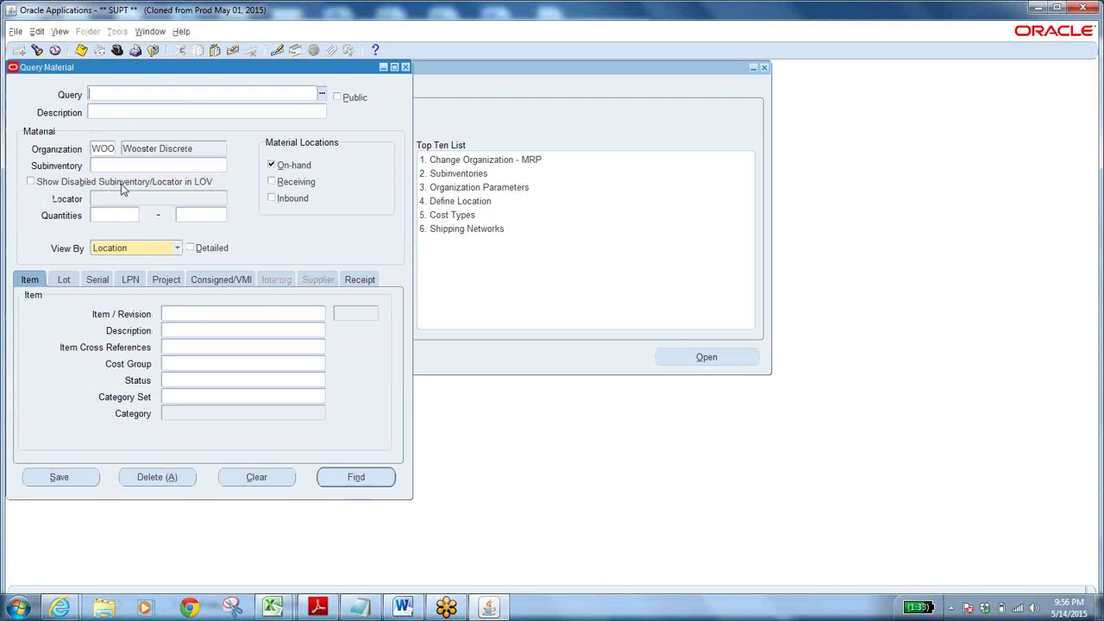
- Bring up the list of values for Item / Revision in the material query, using % as the reduction criterion
click(203, 313)
click(320, 314)
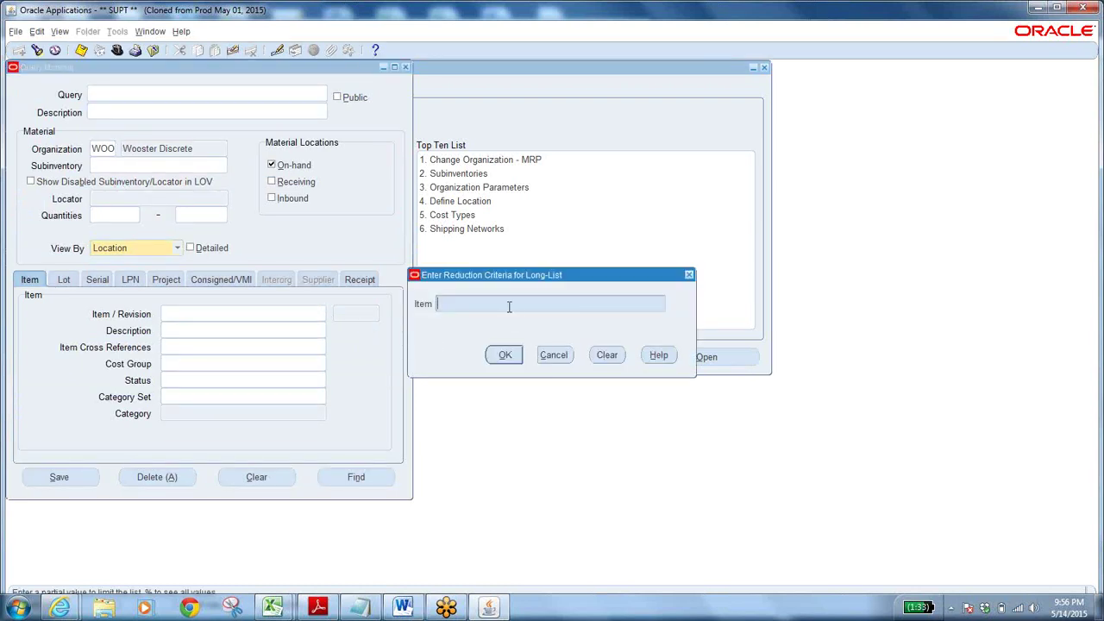
text(%)
click(510, 356)
click(510, 356)
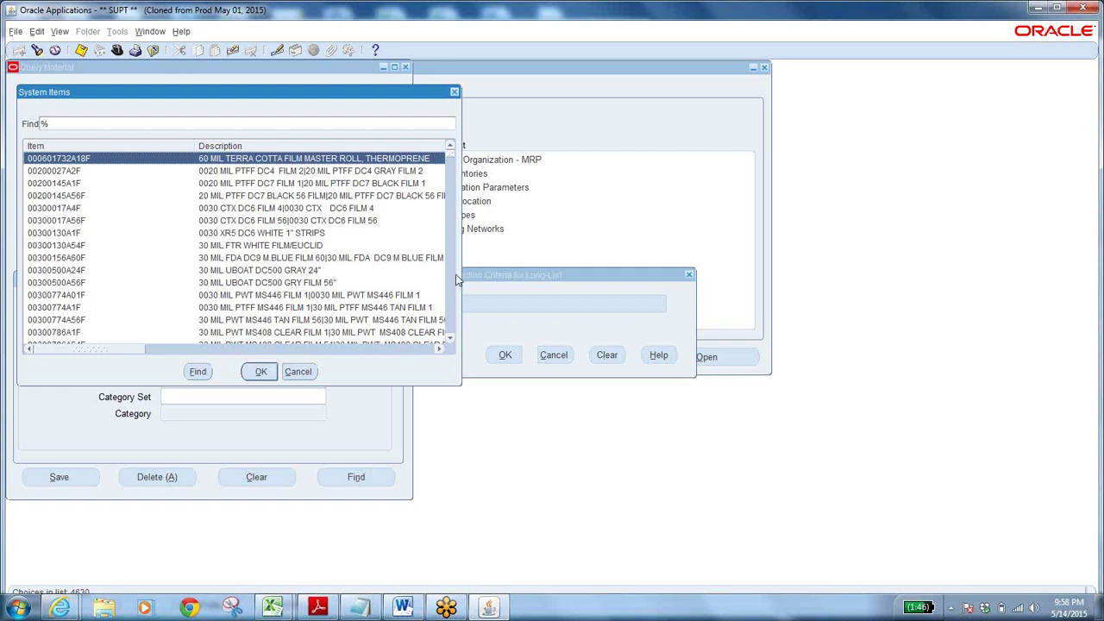
- Browse the System Items list to examine the item numbers and descriptions, and return to its beginning
click(451, 317)
click(451, 317)
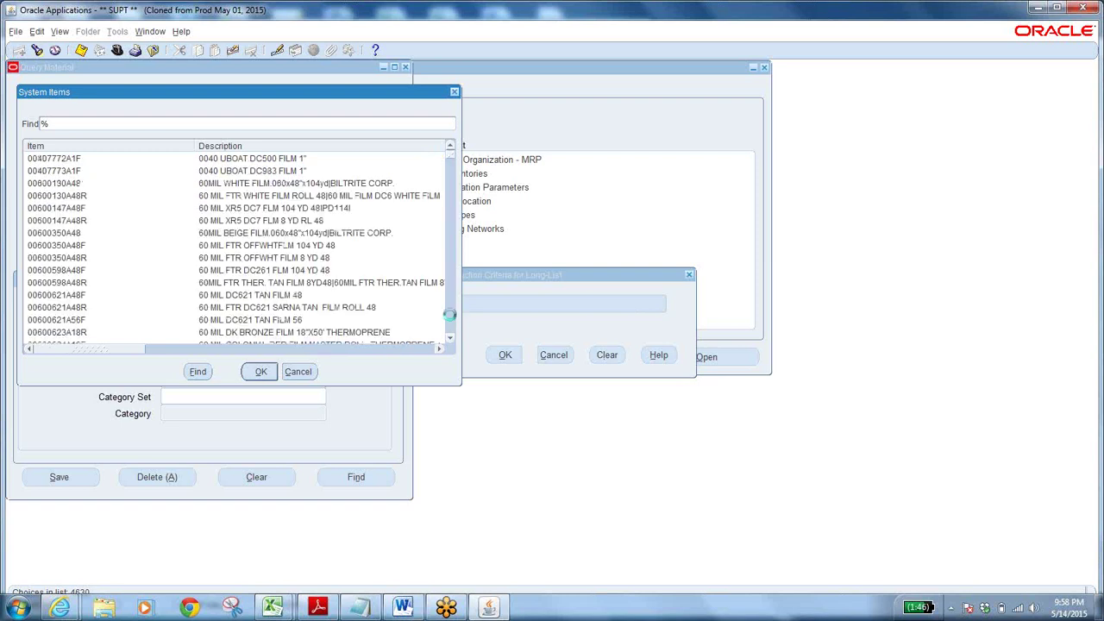
click(451, 319)
click(450, 316)
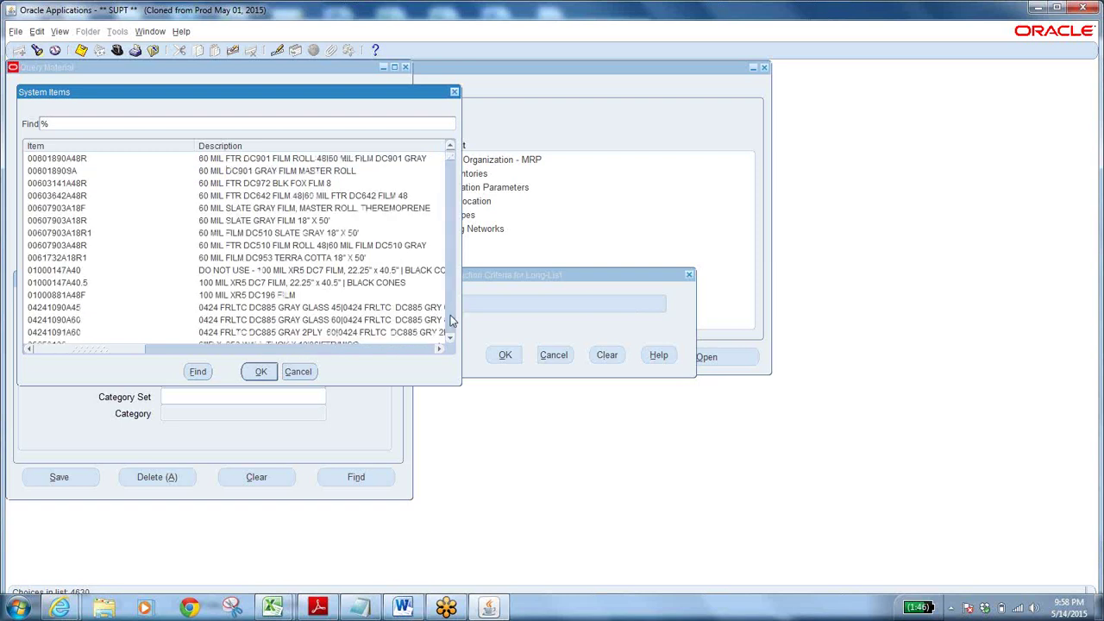
click(451, 315)
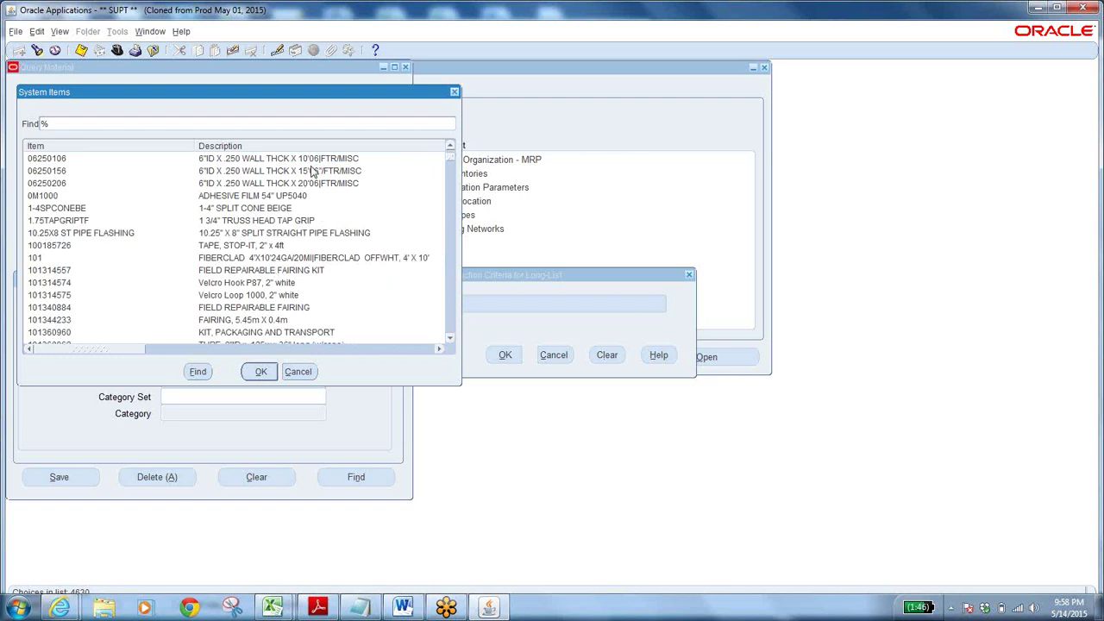
click(451, 148)
click(451, 147)
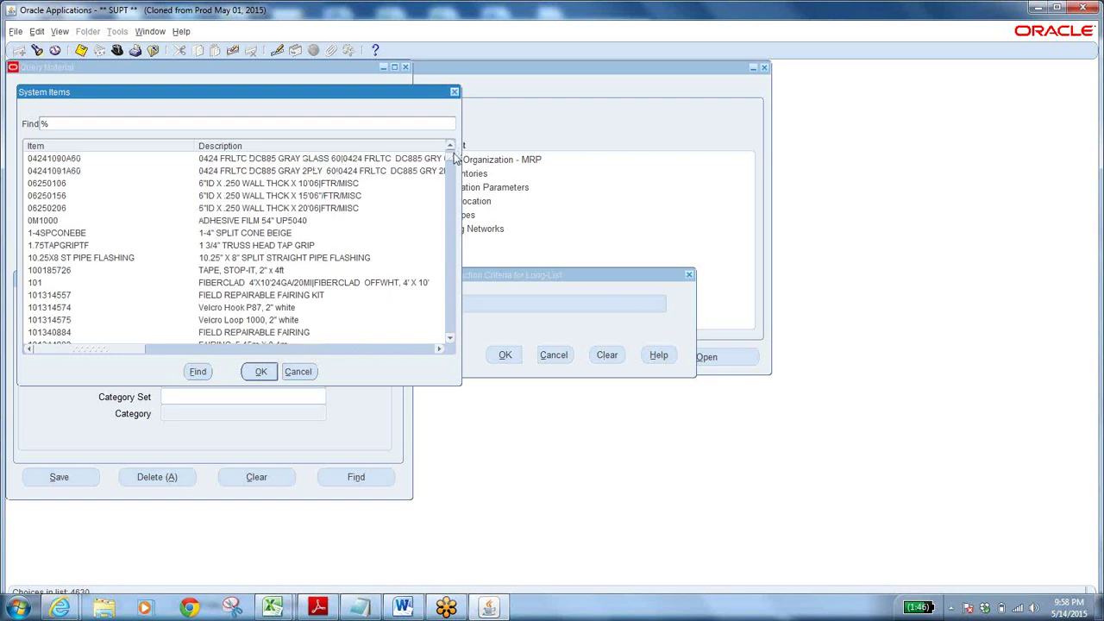
click(452, 161)
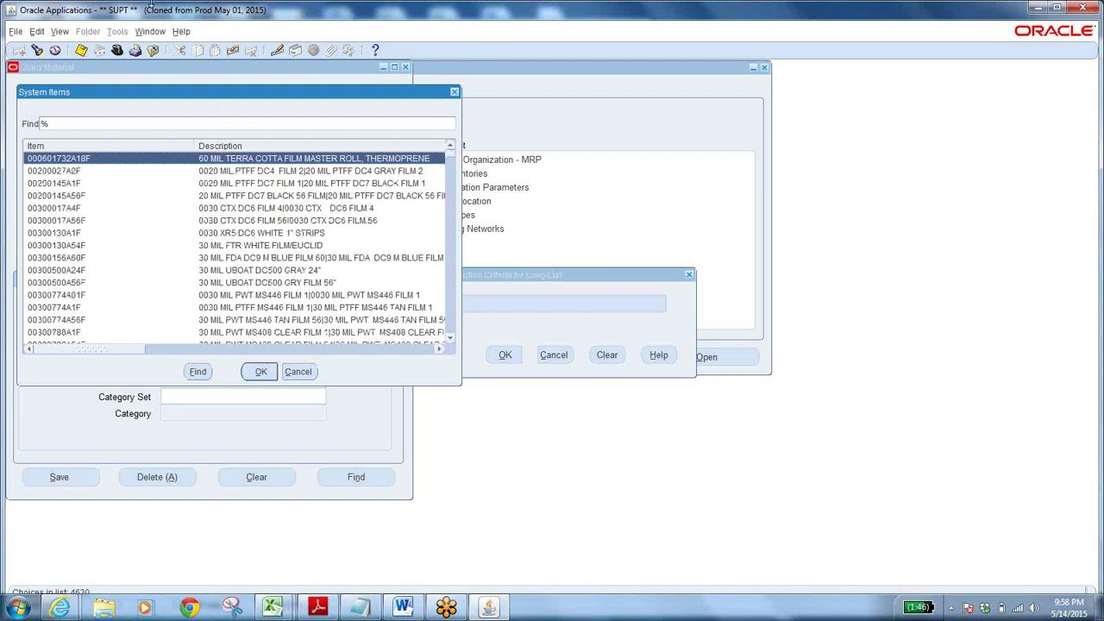
- Copy item P12611DC113B from the BOM Mixing notes in Notepad, find it in System Items for Item / Revision, and run the material query
click(362, 609)
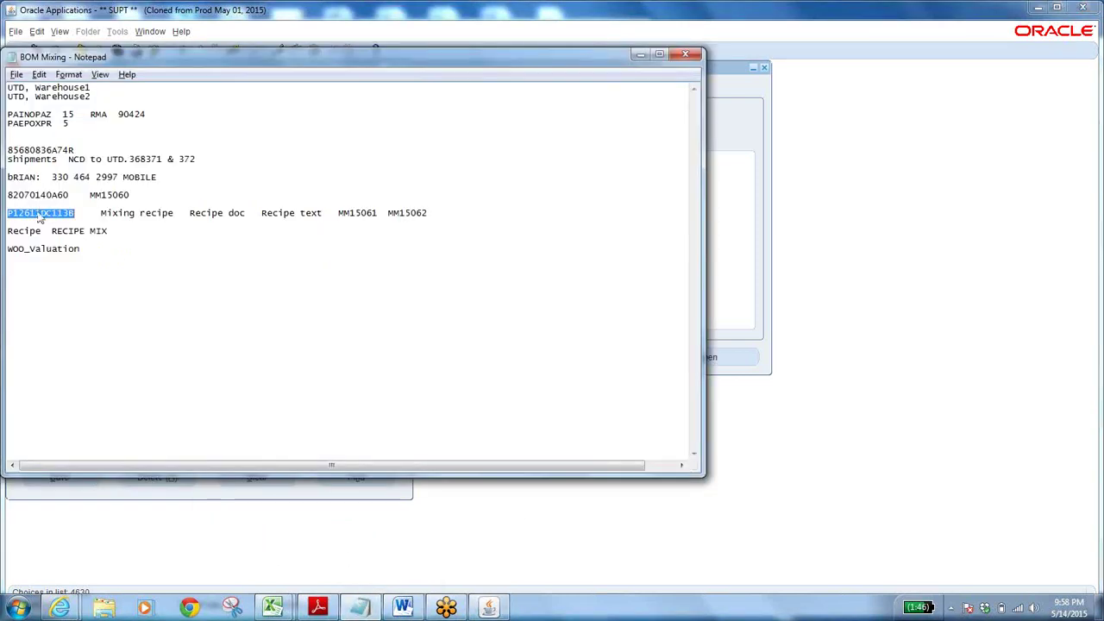
right_click(38, 211)
click(71, 257)
key(alt+Tab)
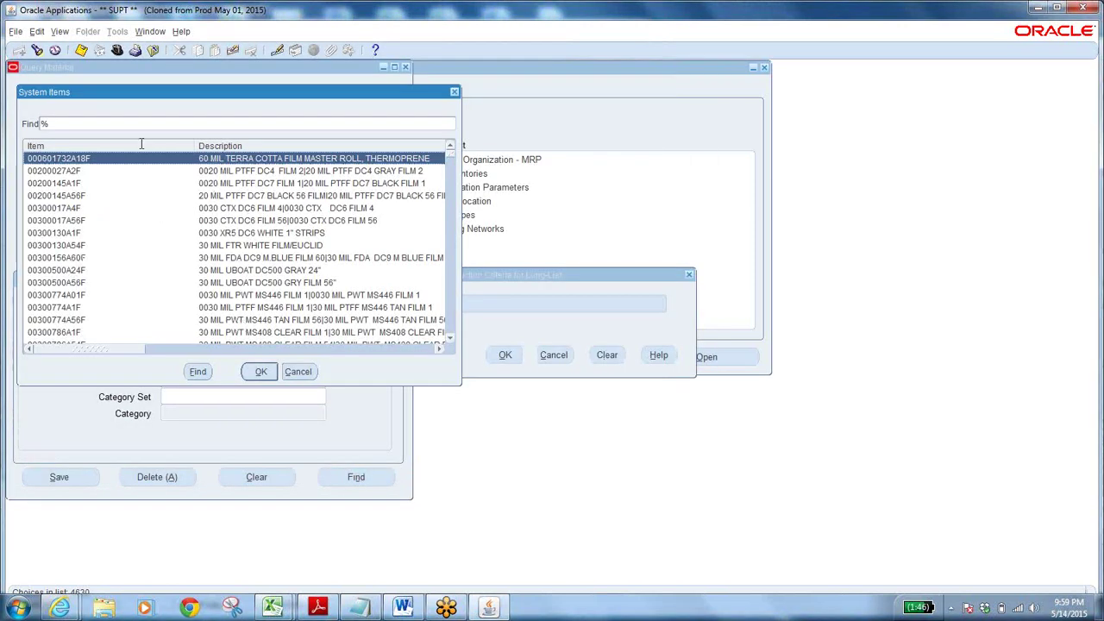
click(117, 123)
key(ctrl+v)
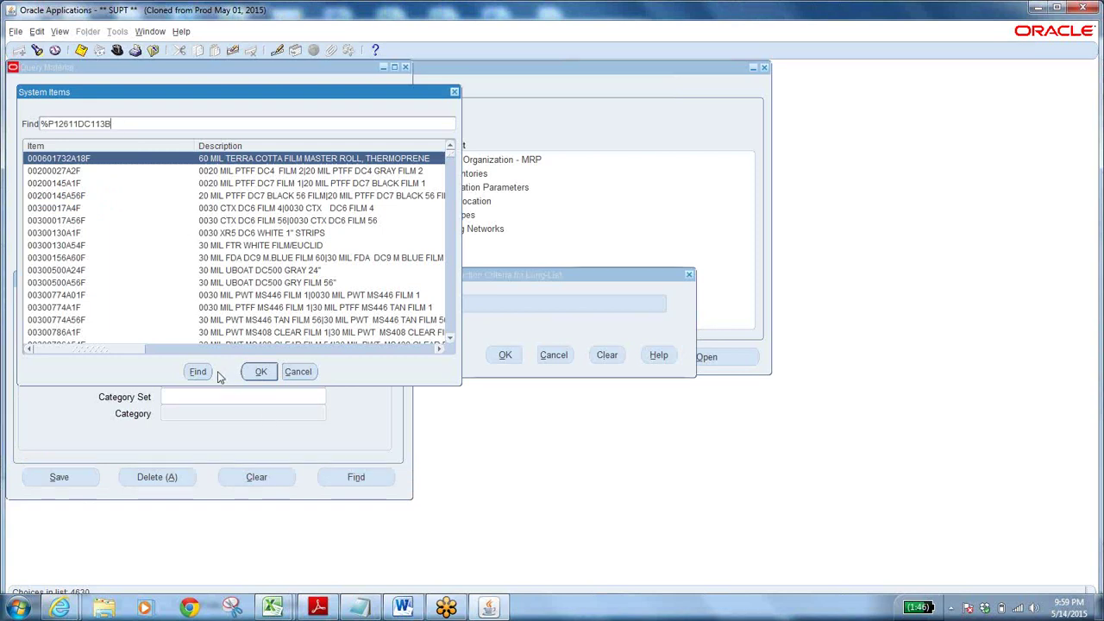
click(211, 373)
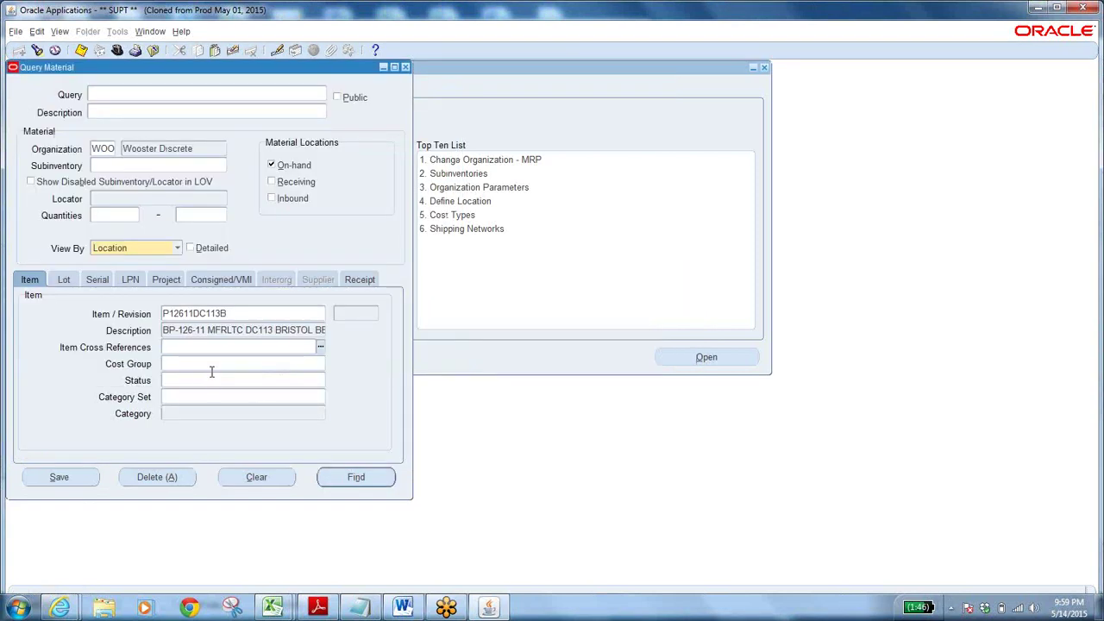
double_click(234, 312)
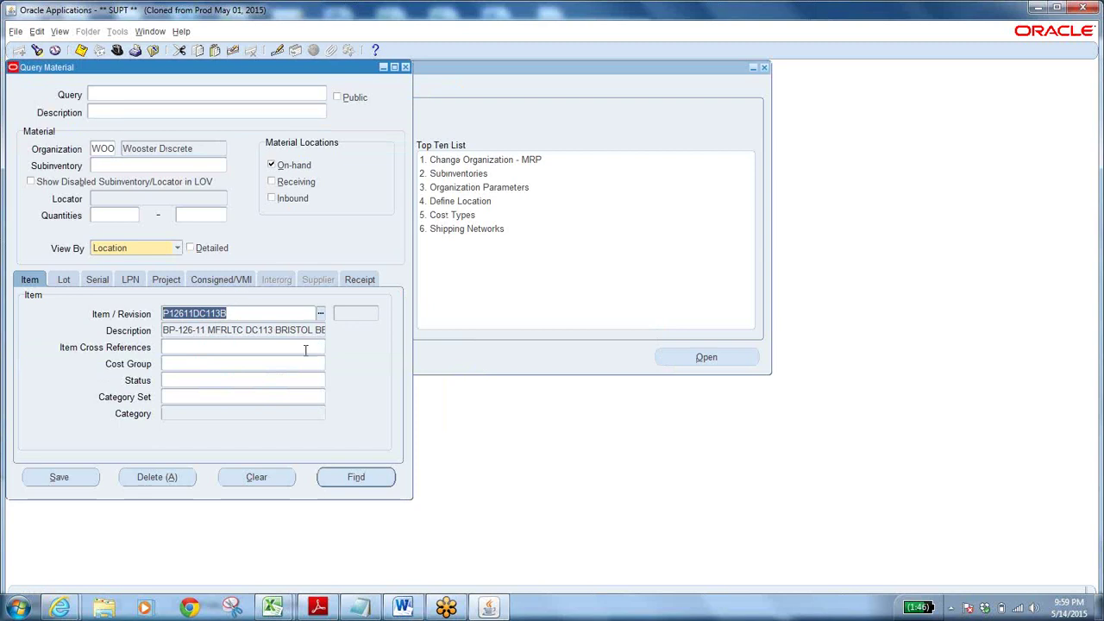
click(357, 476)
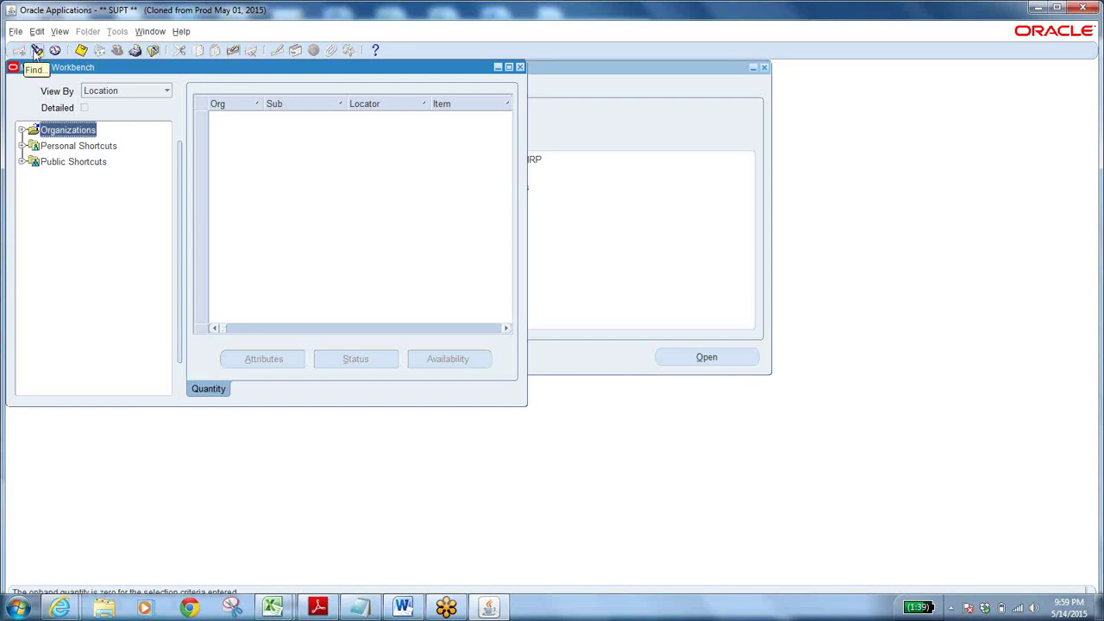
- Reopen the material query, clear its item criteria, and query all on-hand material in organization WOO
click(37, 51)
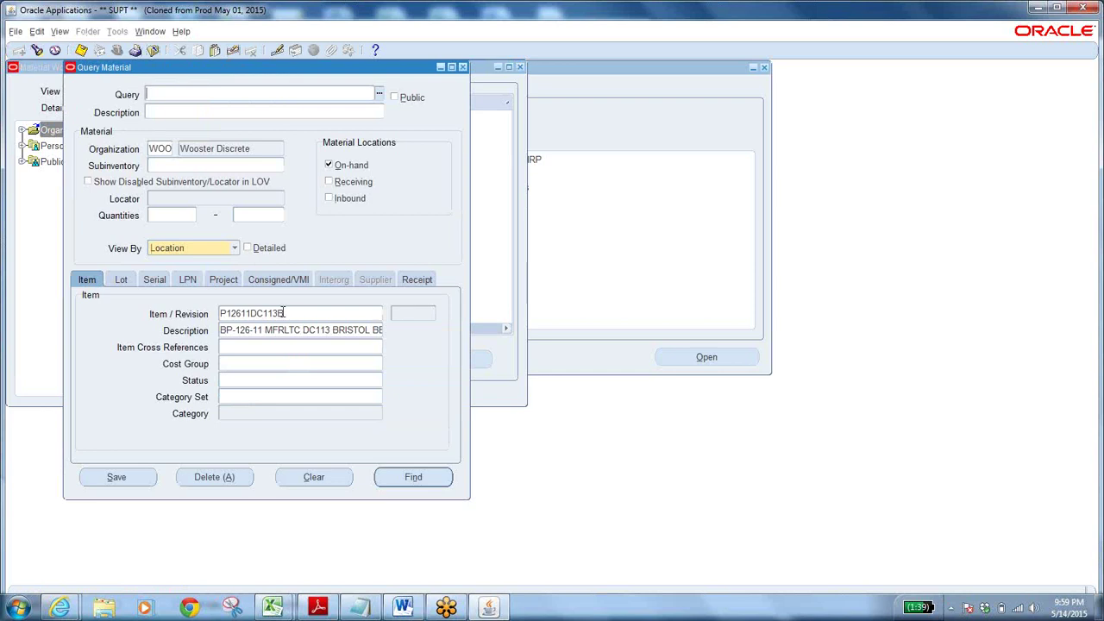
click(304, 478)
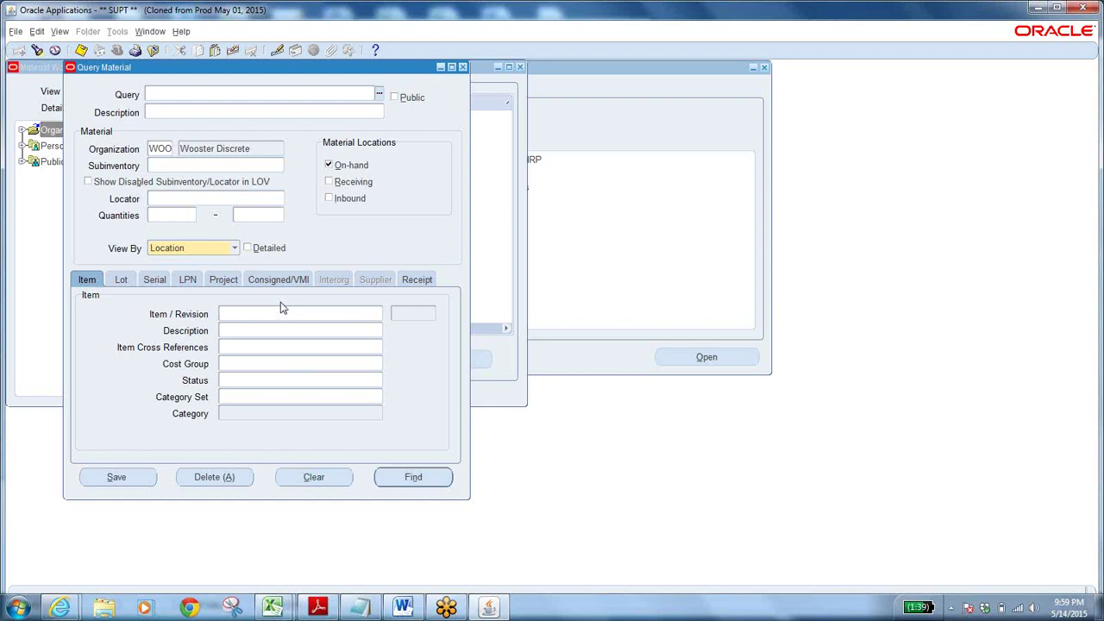
click(405, 485)
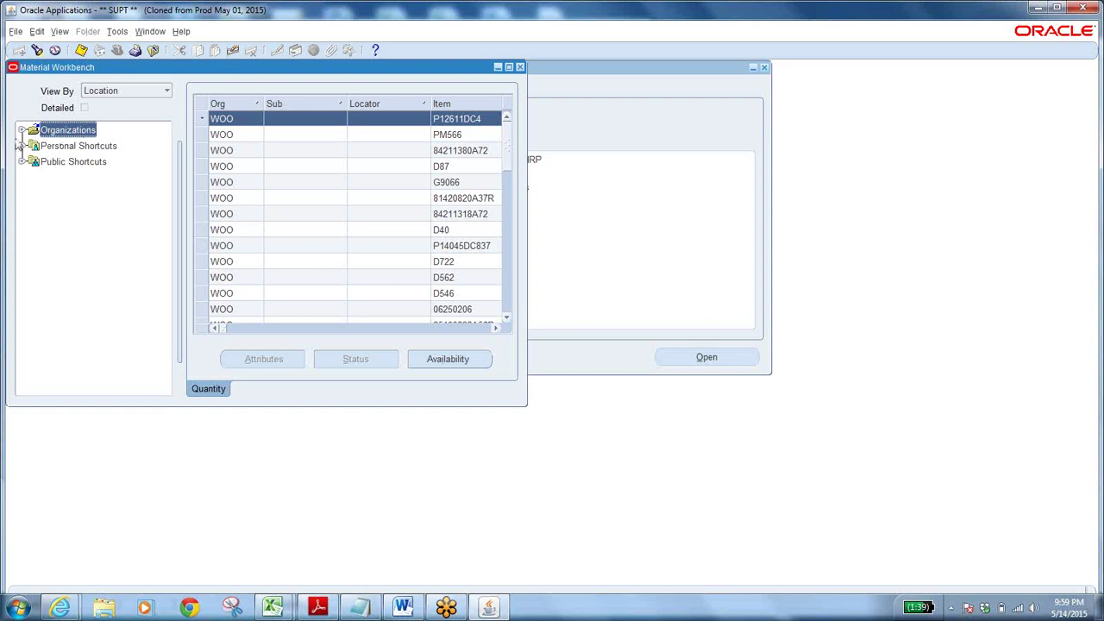
- Expand Organizations, WOO and On-hand in the Material Workbench tree down to the subinventories
click(21, 131)
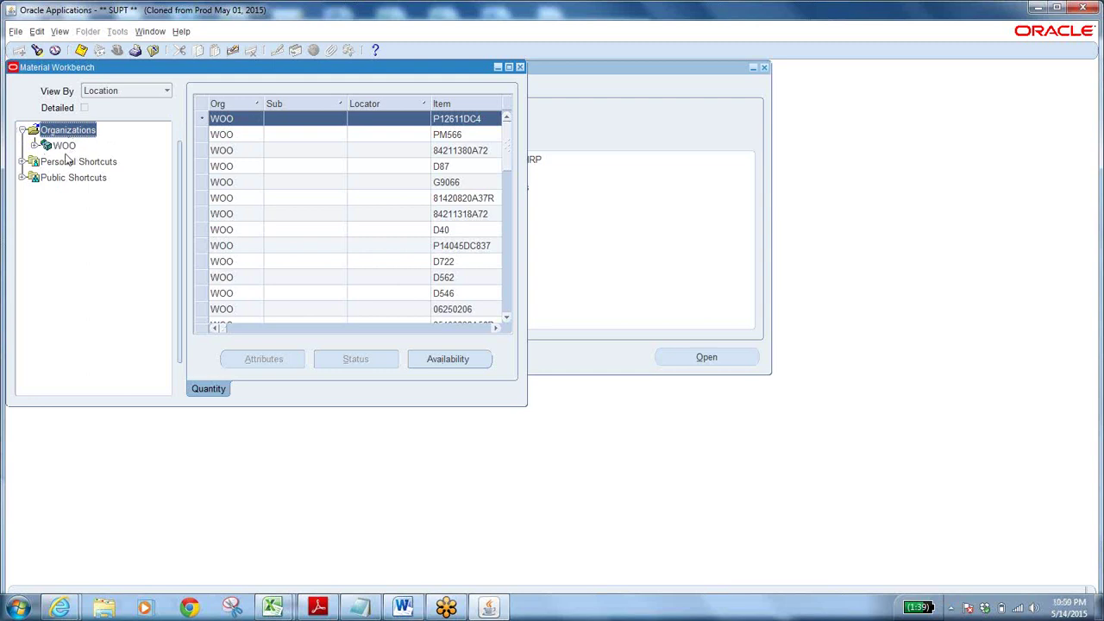
click(34, 145)
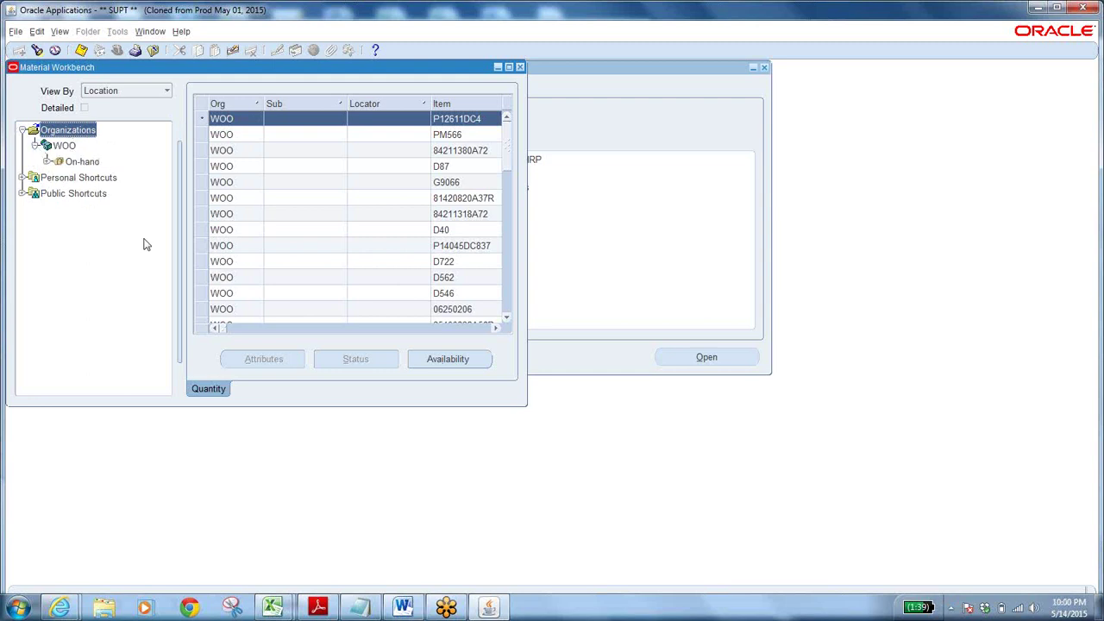
click(47, 161)
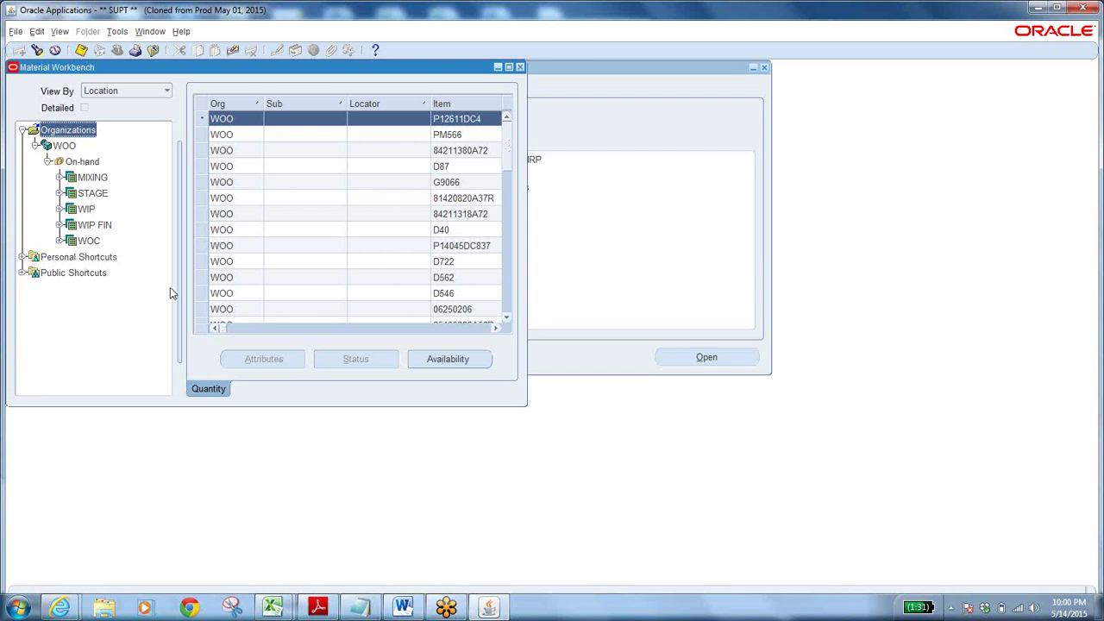
- Examine the on-hand items and locators of the MIXING, WIP, WIP FIN, STAGE and WOC subinventories
click(91, 177)
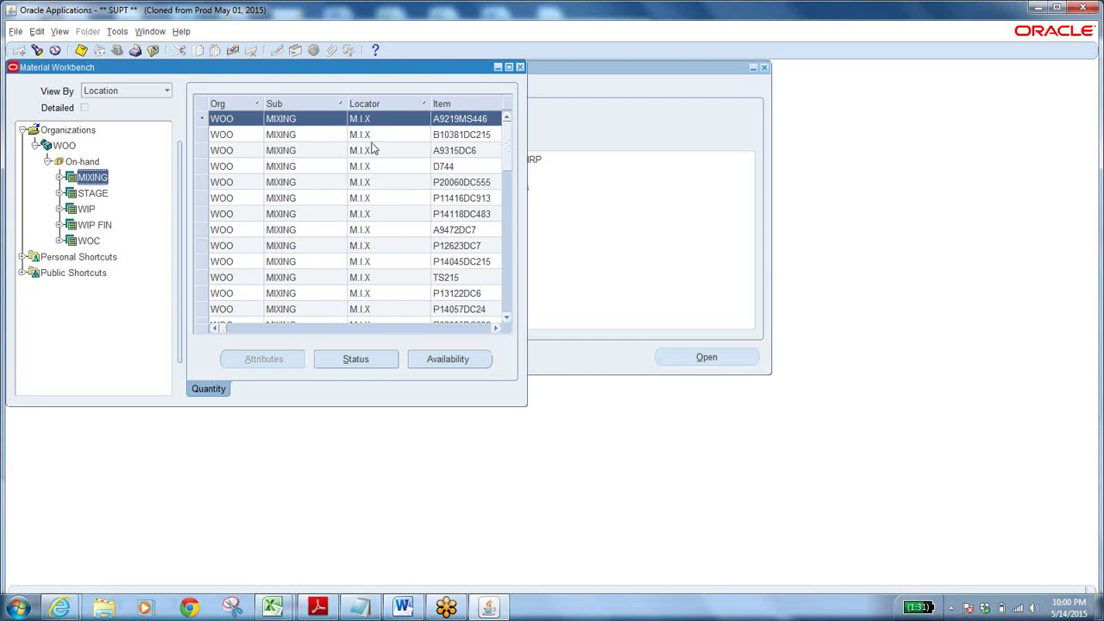
click(87, 208)
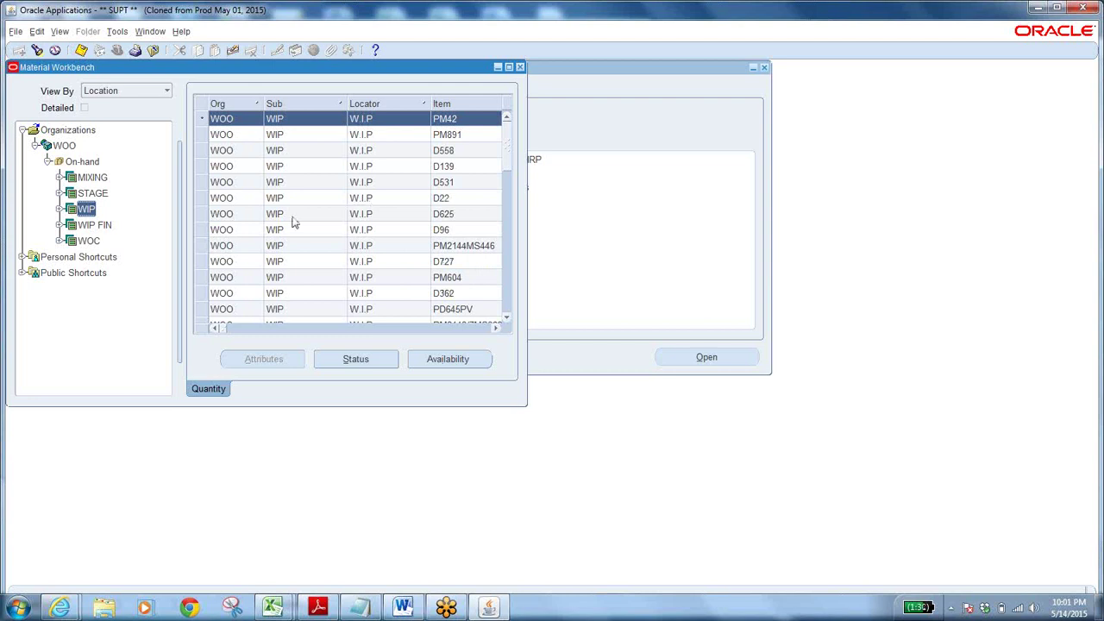
click(86, 224)
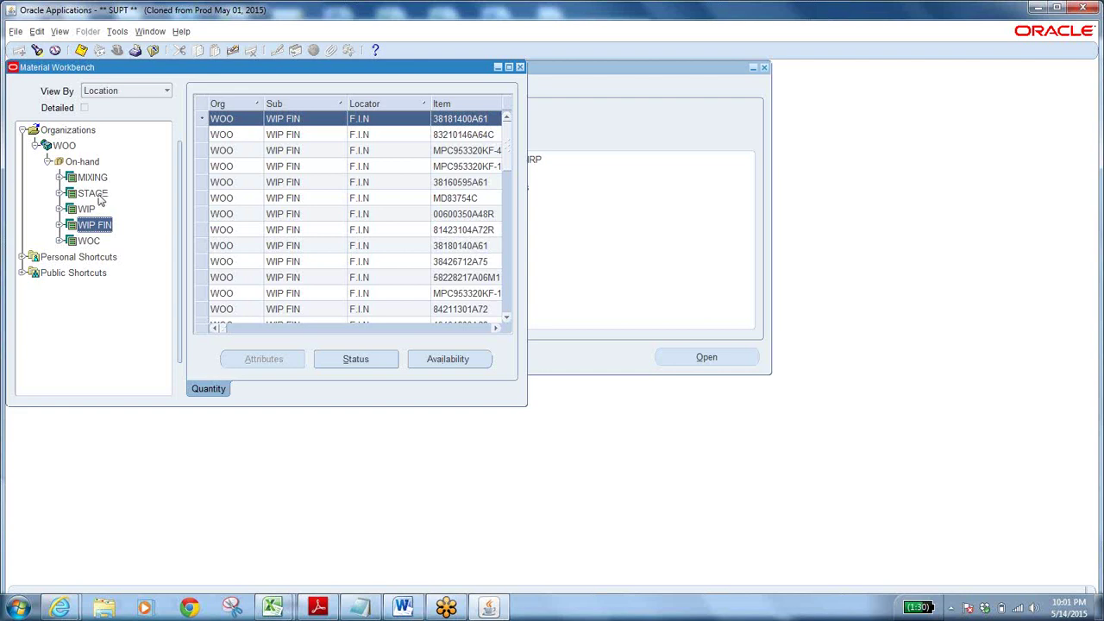
click(95, 194)
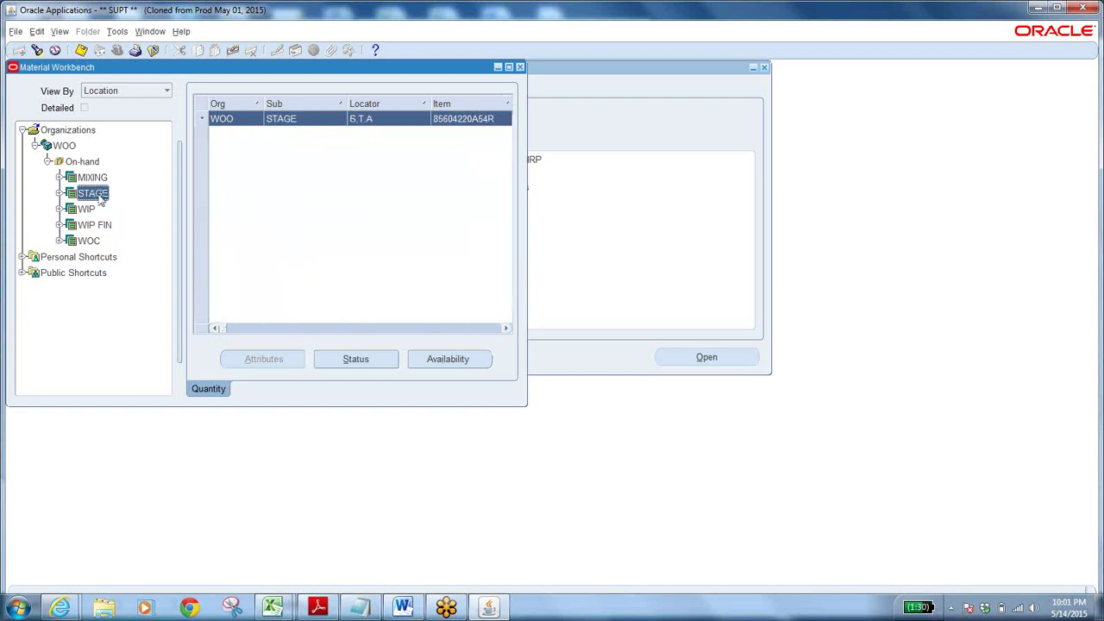
click(88, 210)
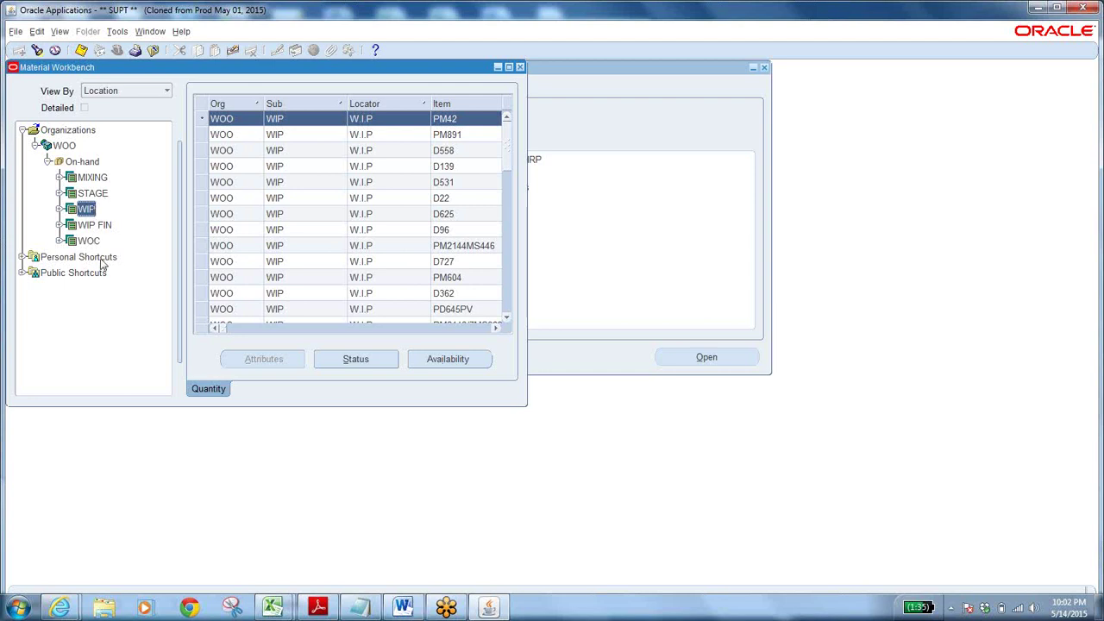
click(93, 178)
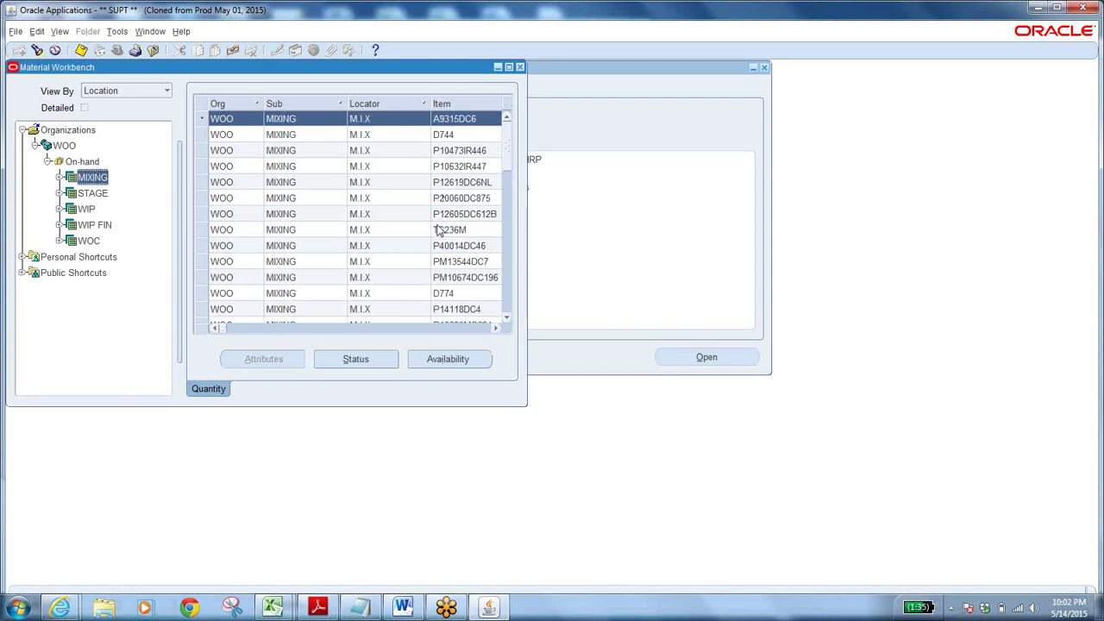
click(95, 193)
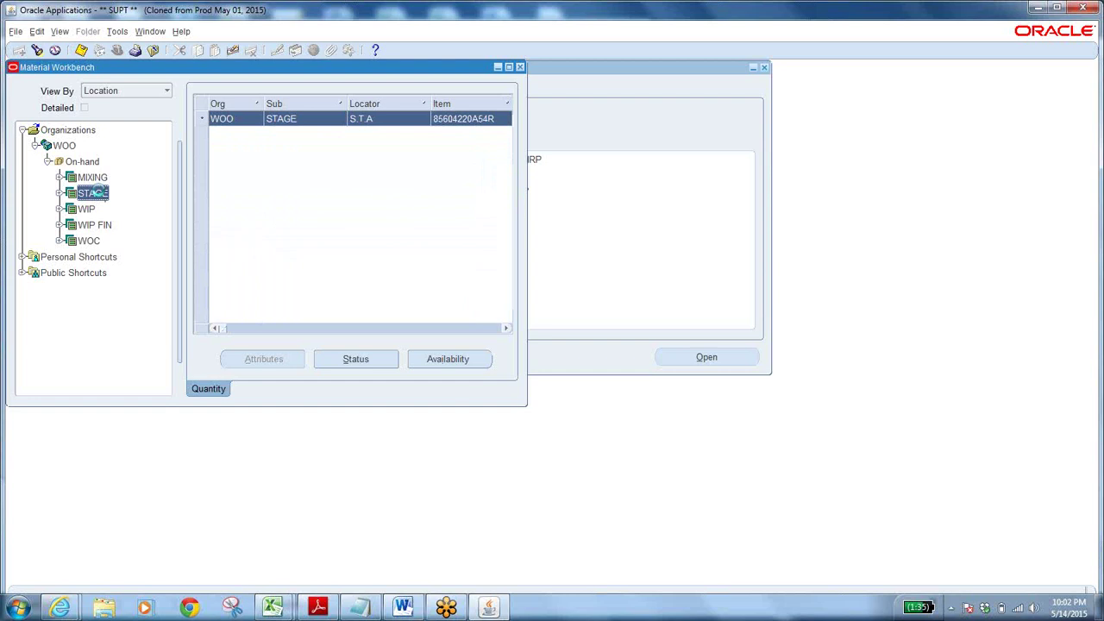
click(87, 210)
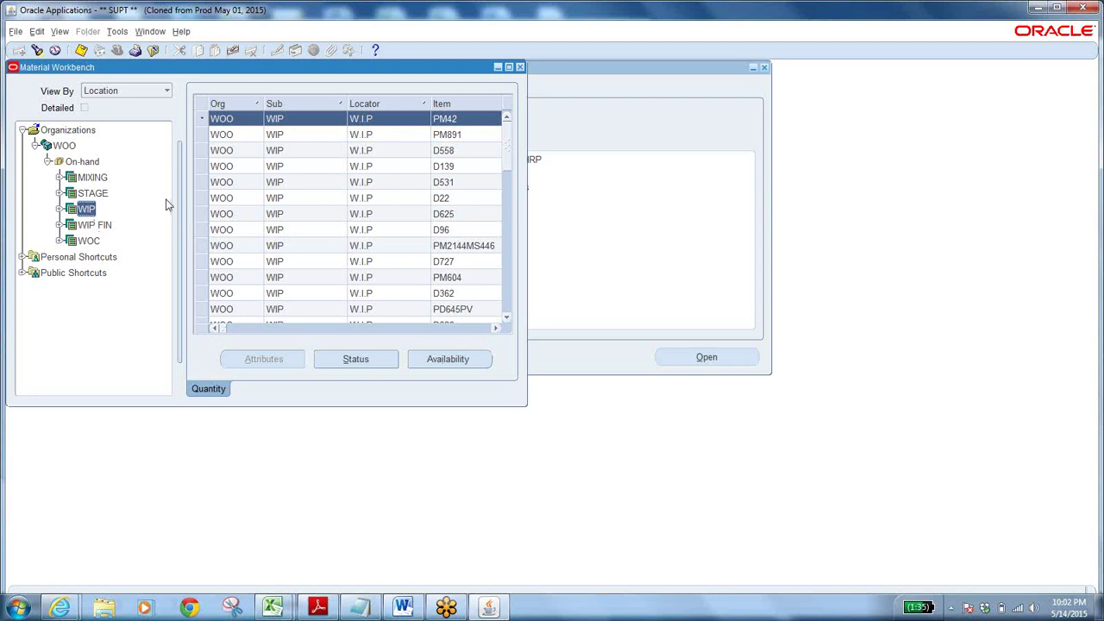
click(94, 225)
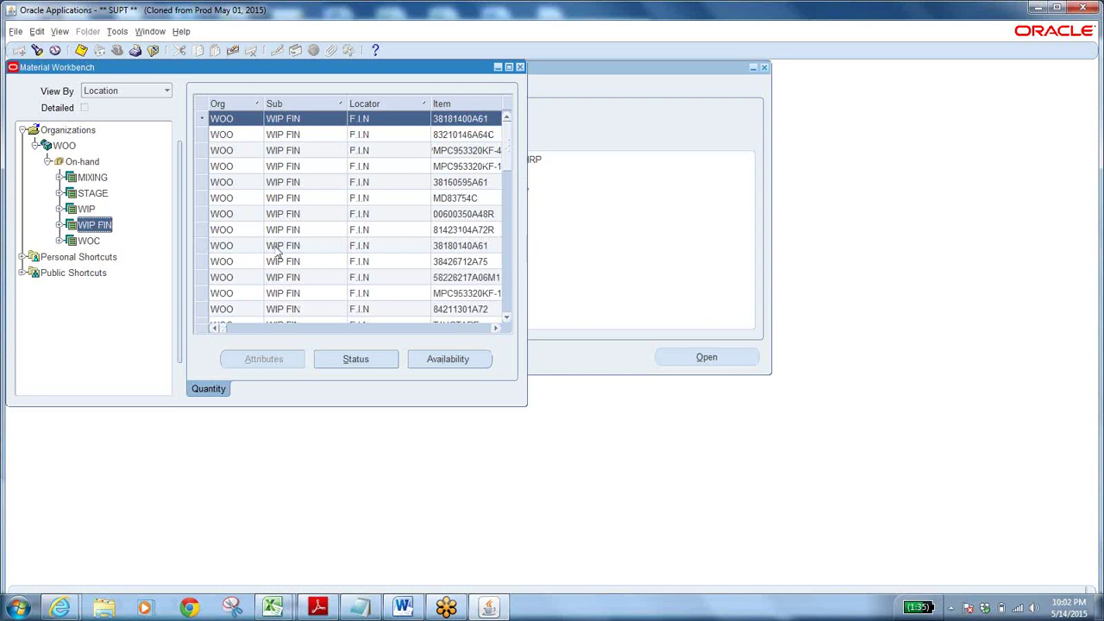
click(90, 243)
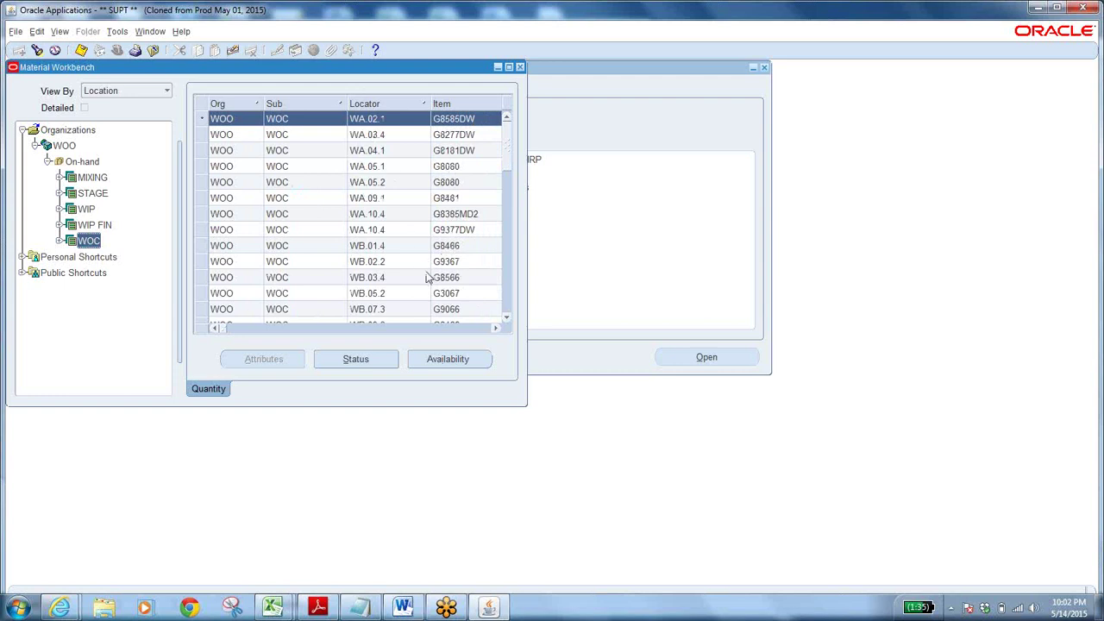
- View the availability details of item 84191480A56V in the WIP FIN subinventory, moving their window clear of the subinventory tree
click(95, 225)
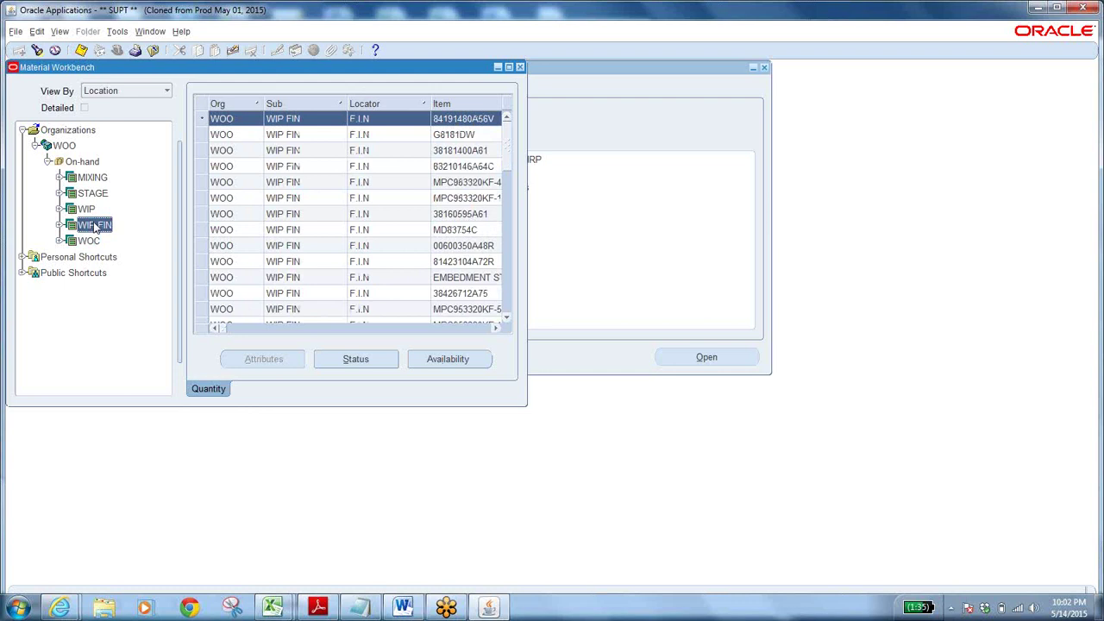
click(483, 119)
click(454, 364)
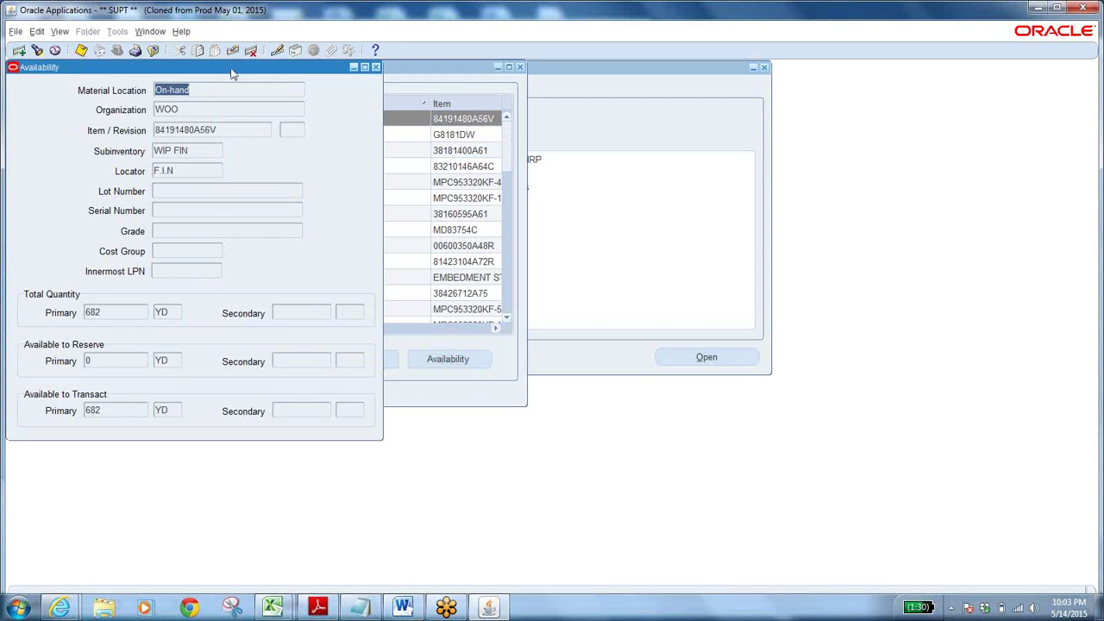
drag(237, 69, 494, 127)
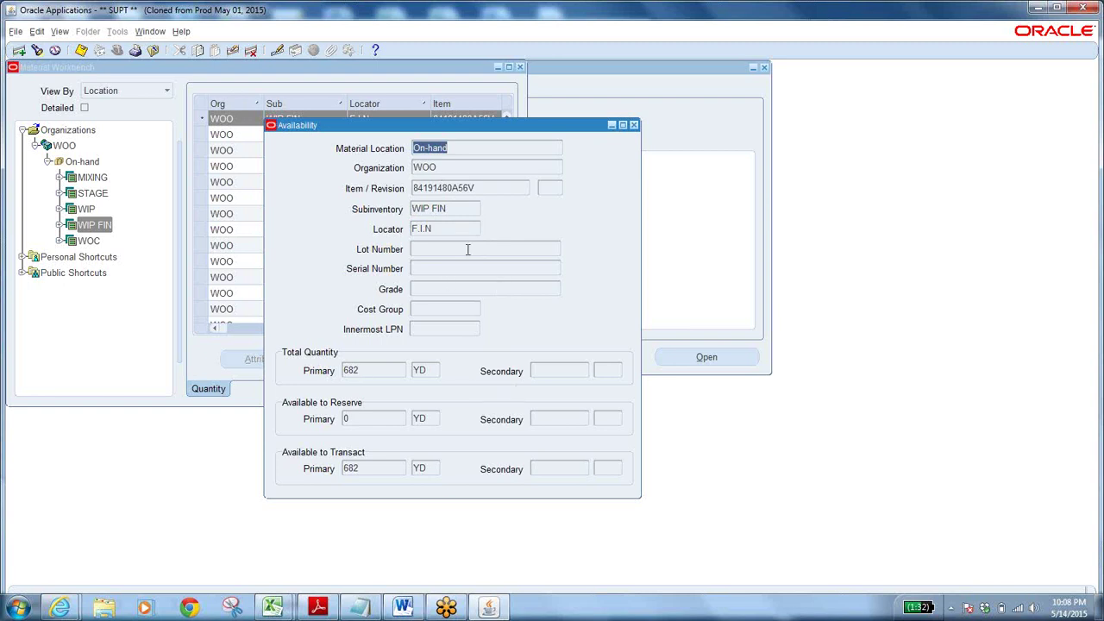
click(351, 417)
- Copy the item number 84191480A56V from the availability details onto a new line below WOO_Valuation in the BOM Mixing notes in Notepad
click(489, 188)
key(ctrl+c)
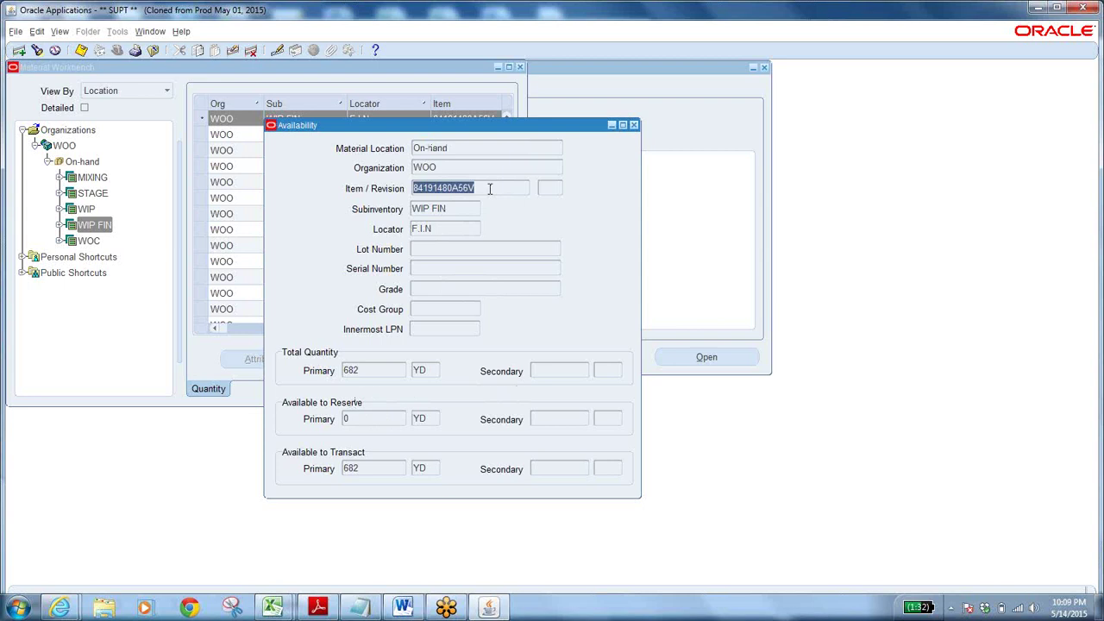
click(359, 607)
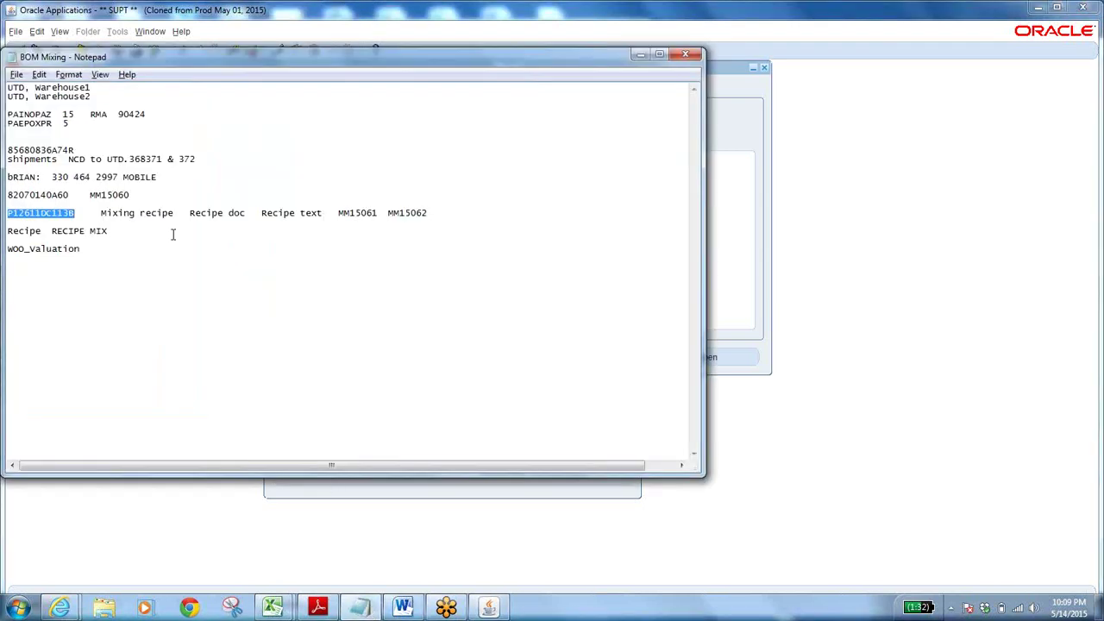
click(117, 250)
key(Return)
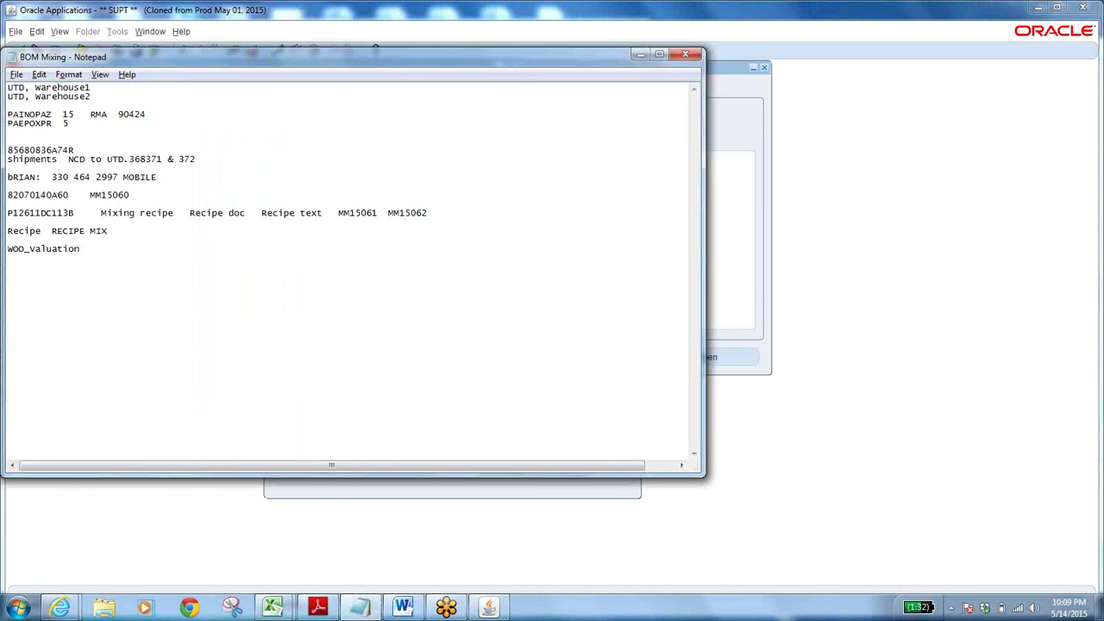
key(ctrl+v)
key(Return)
key(alt+Tab)
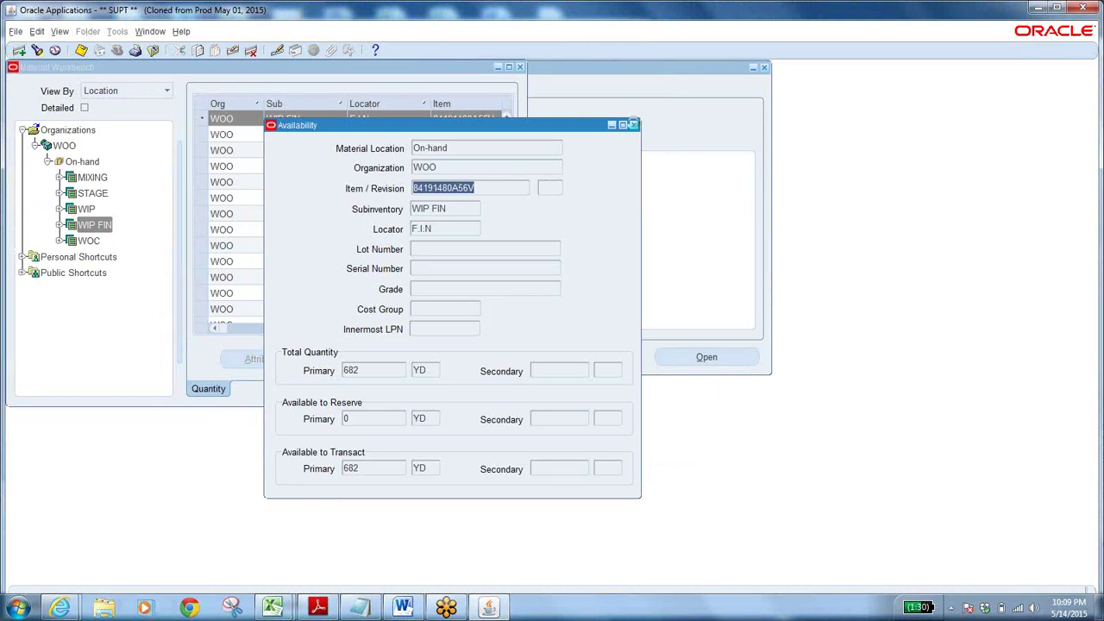
- Close the availability details, return to the Navigator, and open the Lots function under On-hand, Availability
click(634, 125)
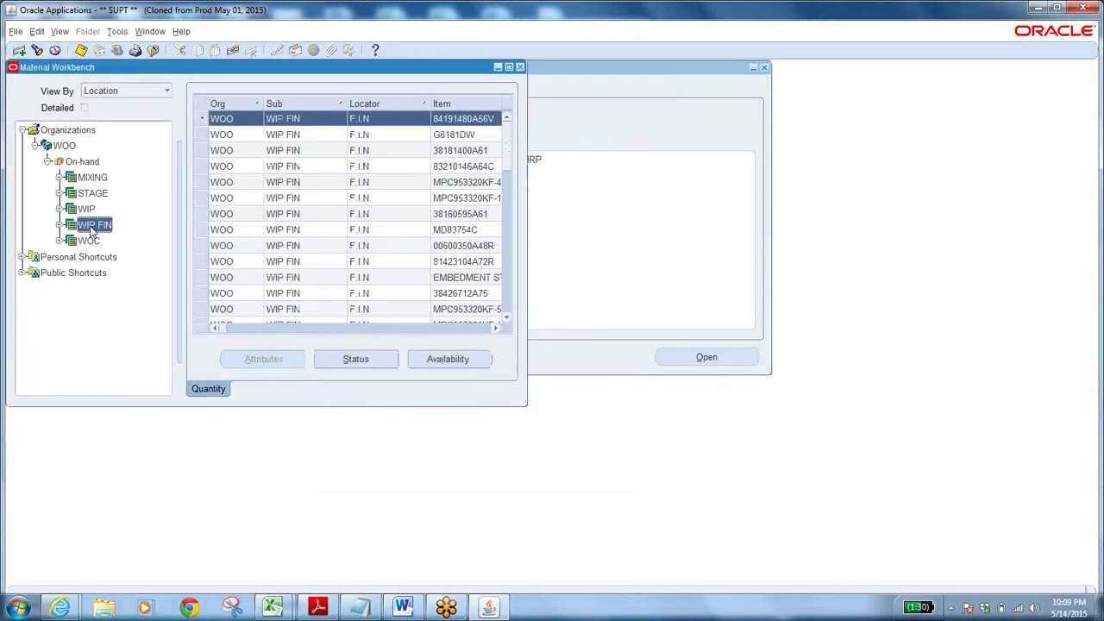
click(153, 50)
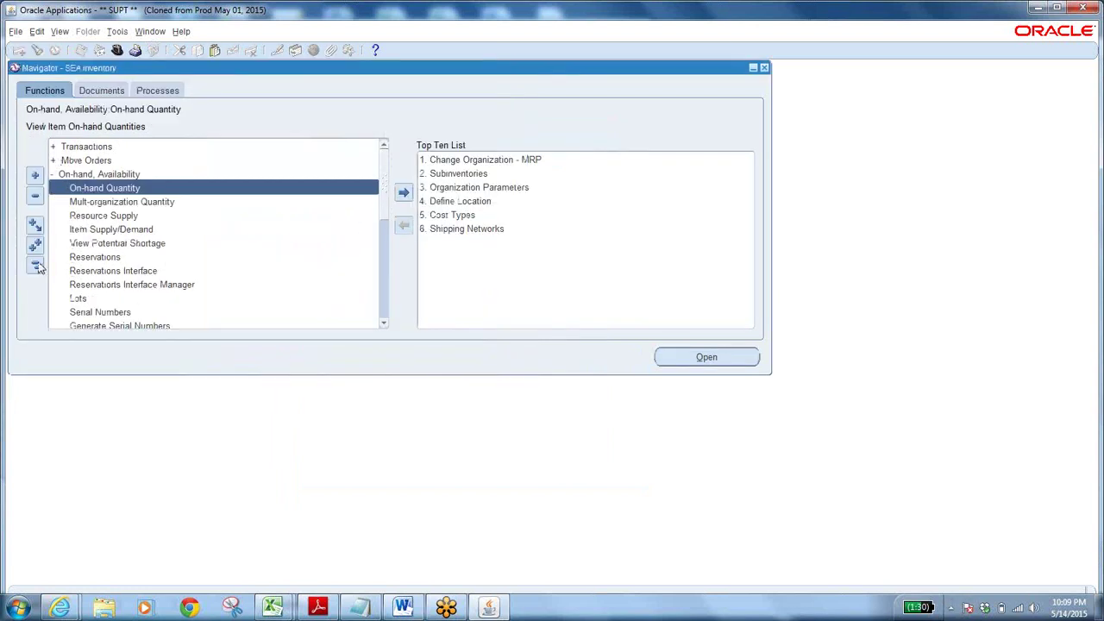
click(83, 298)
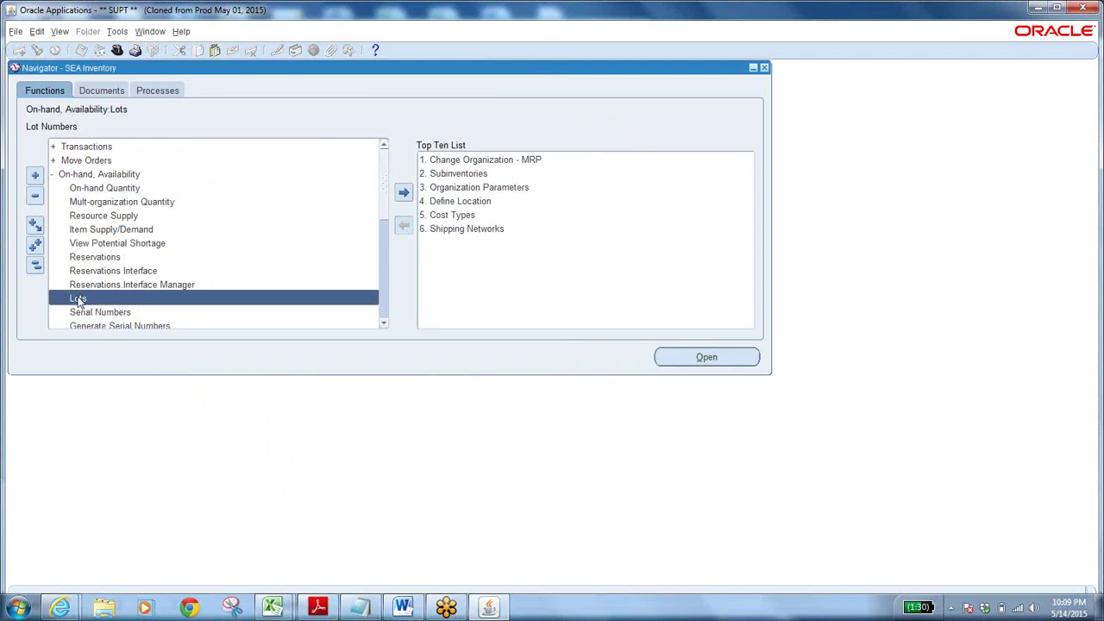
double_click(78, 299)
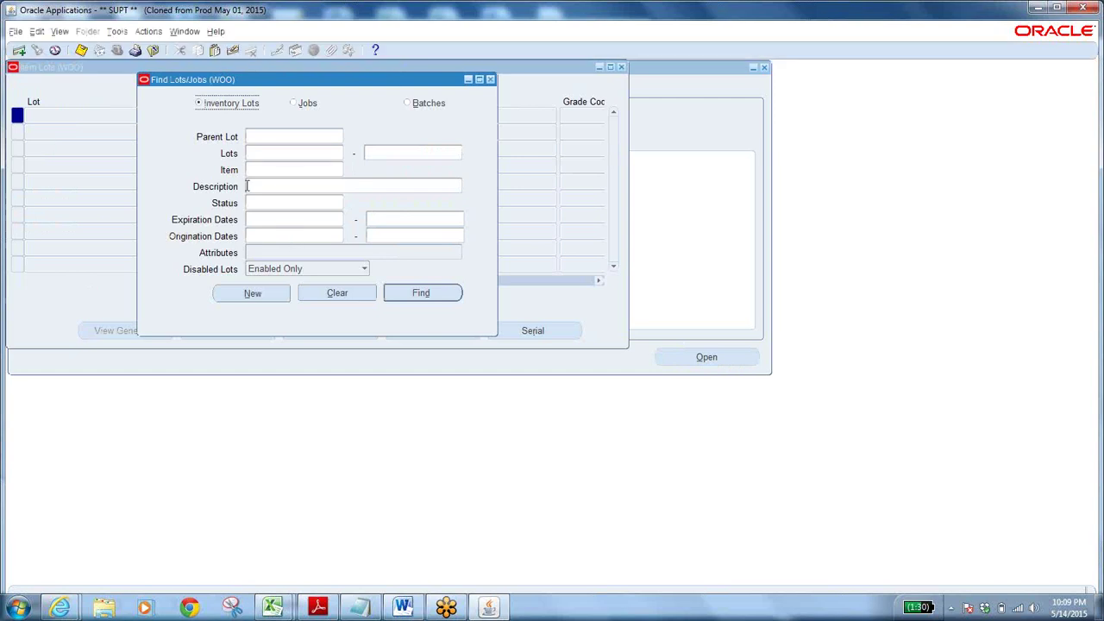
- Find the inventory lots for item 84191480A56V, keeping Disabled Lots at Enabled Only
click(277, 168)
key(ctrl+v)
key(Tab)
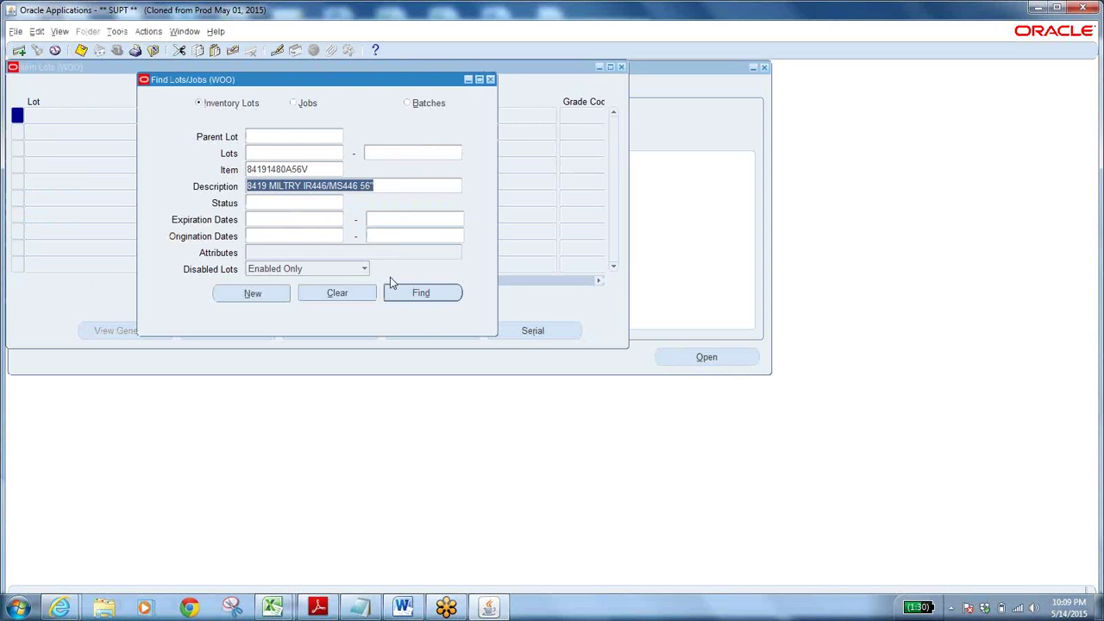
click(411, 292)
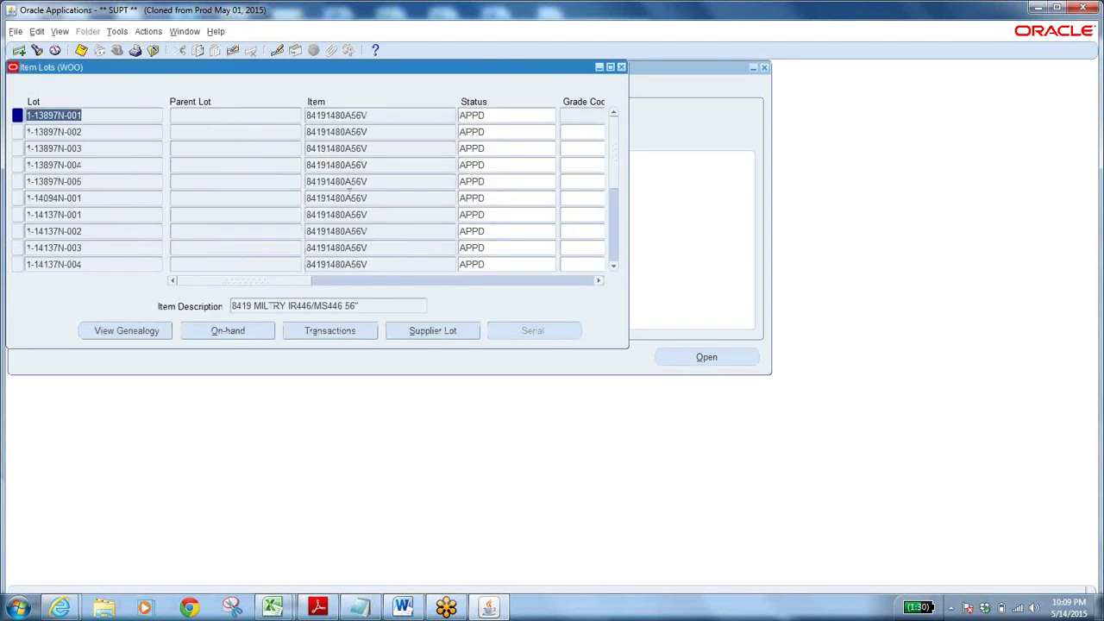
- Examine lot 1-13897N-001, its item number, and the material statuses available for it, leaving its status list without choosing one
click(99, 114)
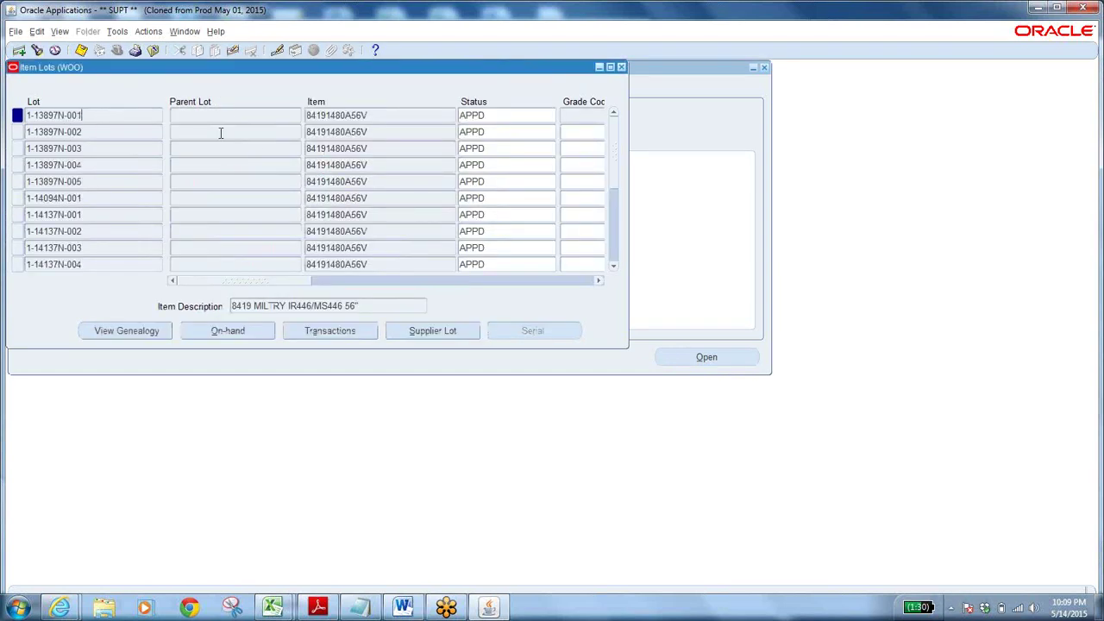
click(383, 114)
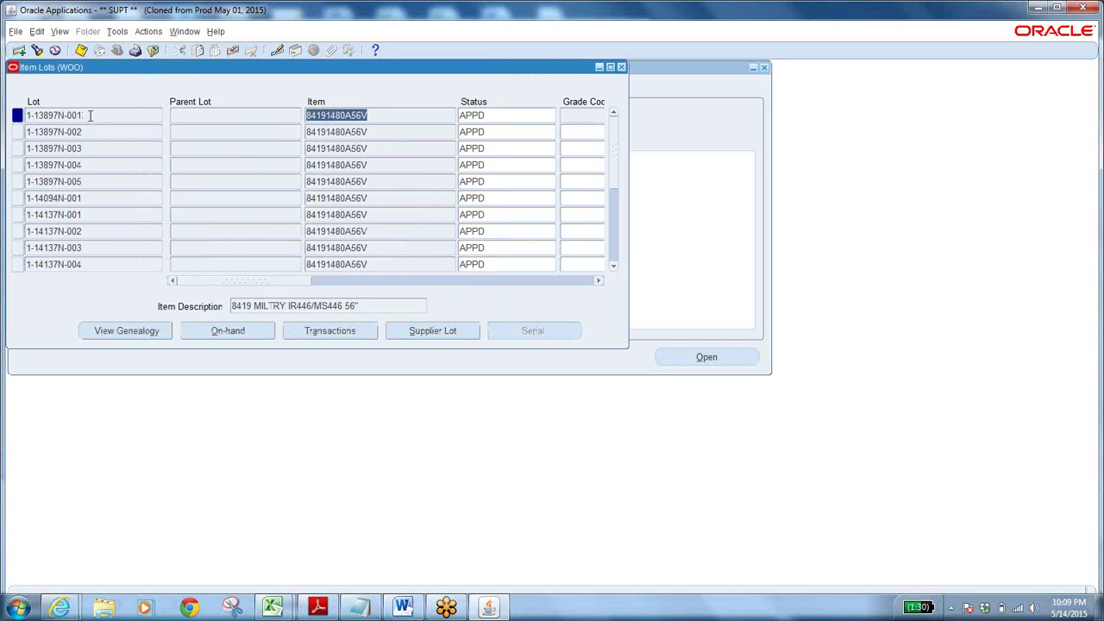
click(89, 115)
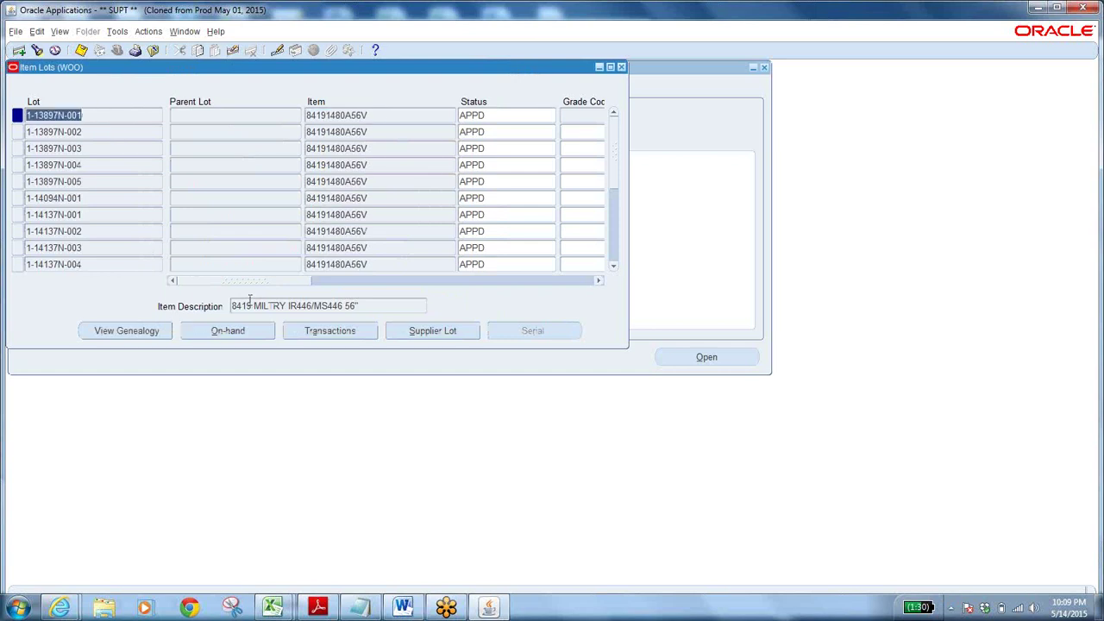
drag(242, 285, 298, 292)
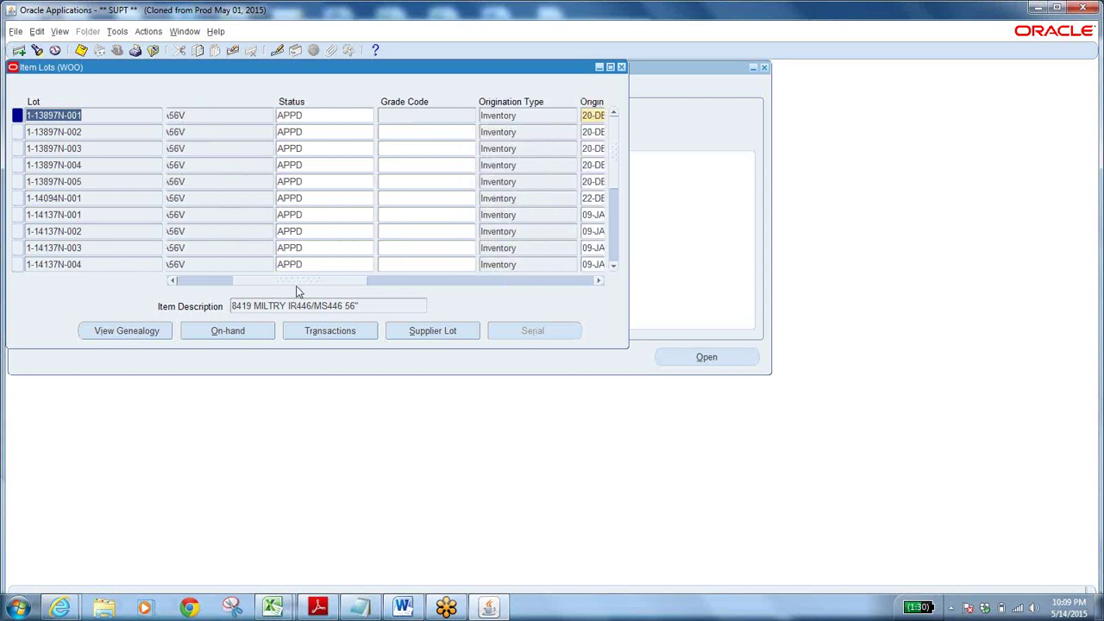
click(318, 115)
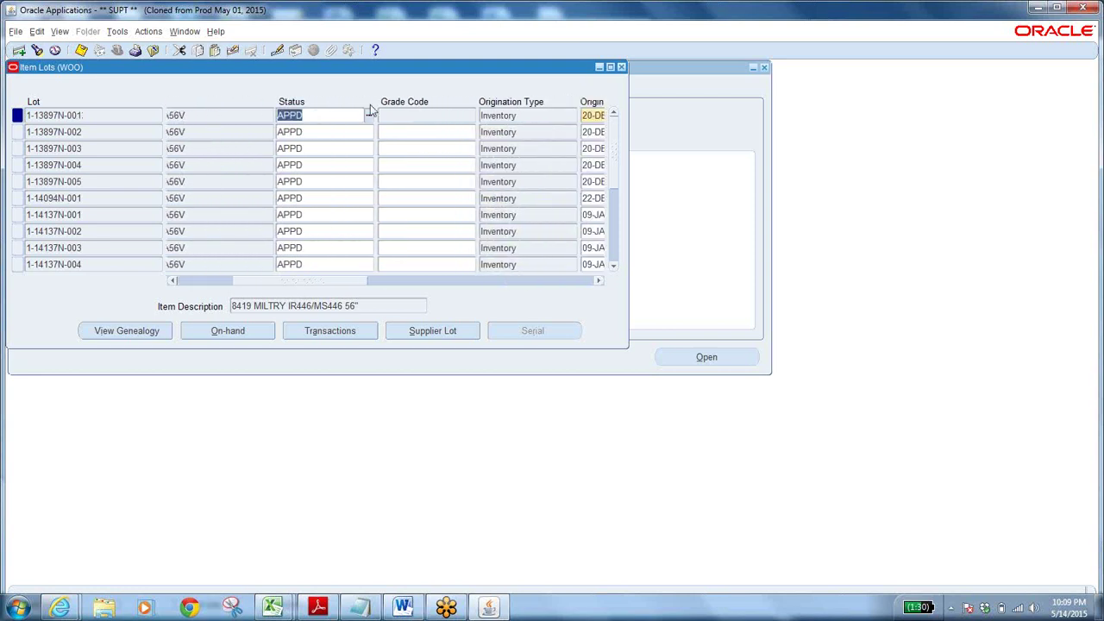
click(368, 114)
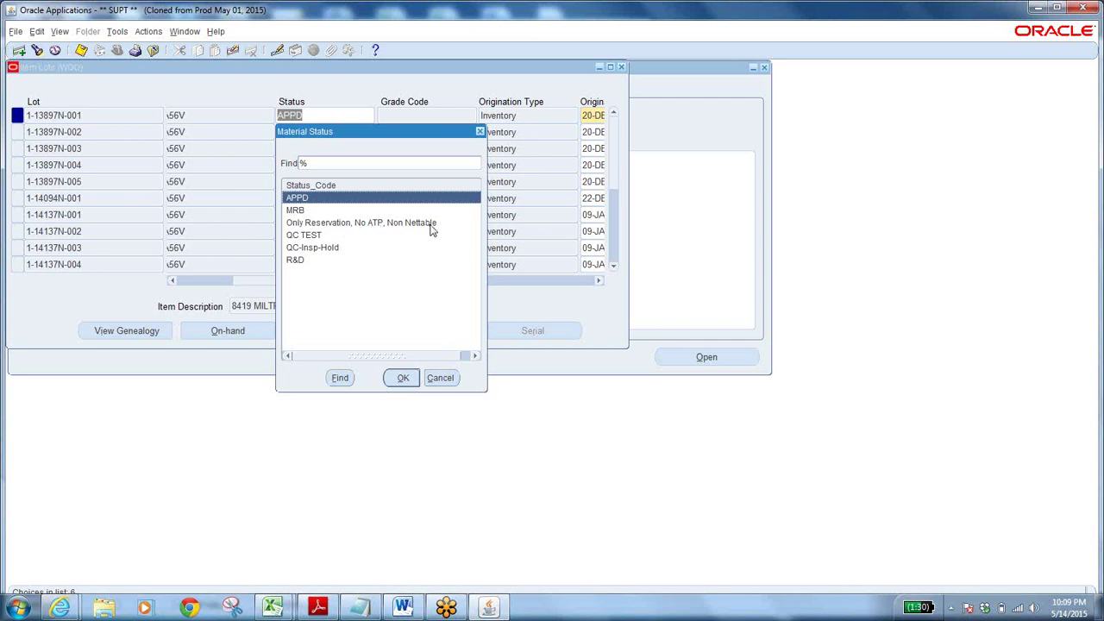
click(338, 251)
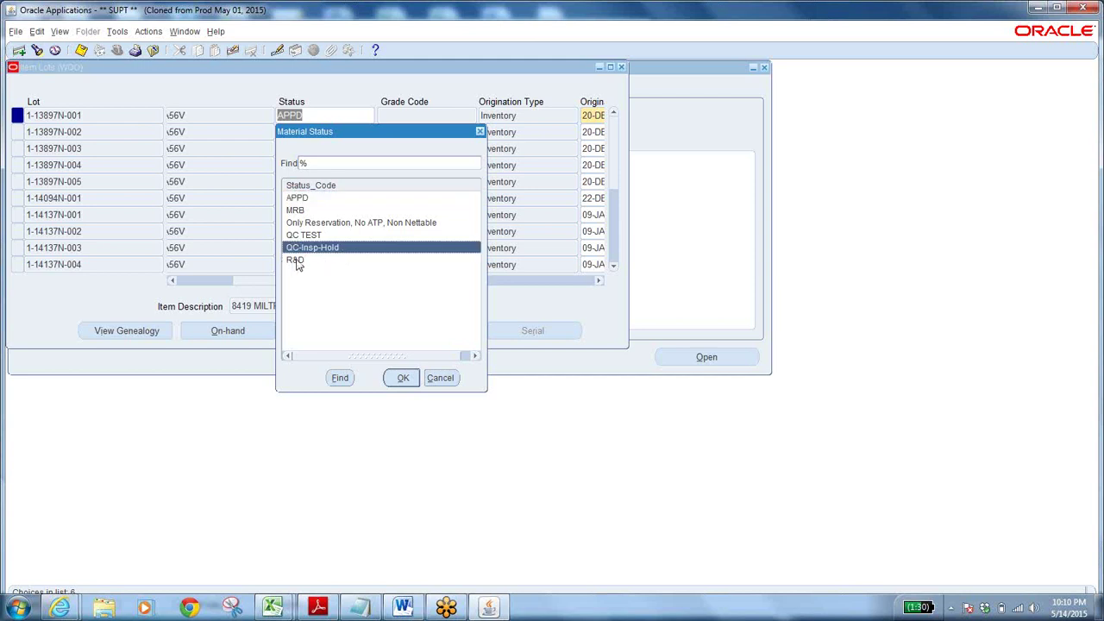
click(297, 262)
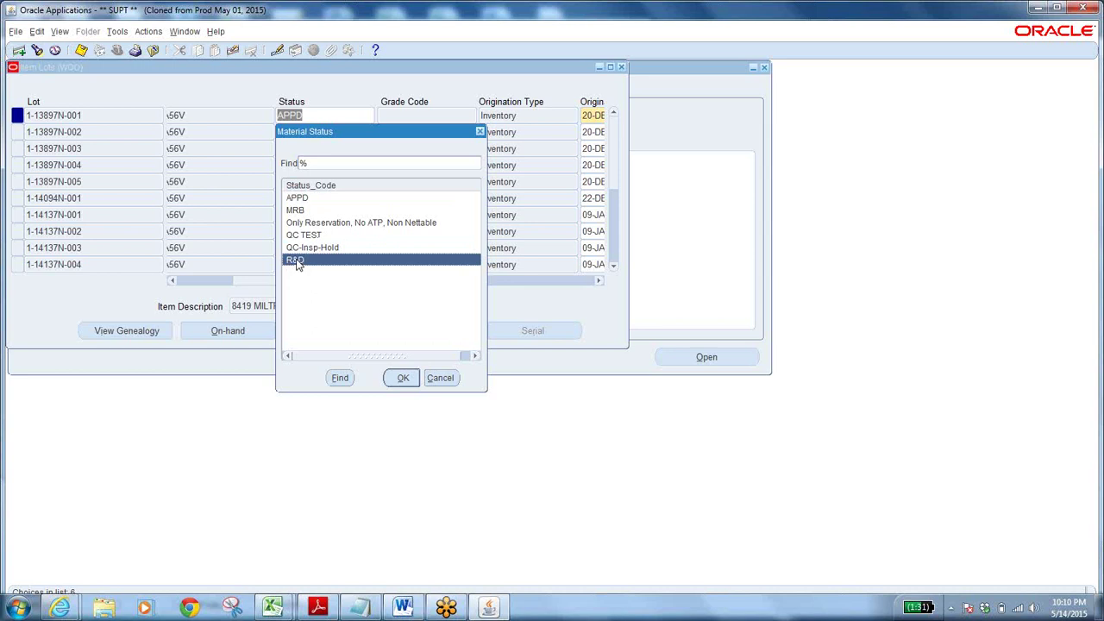
click(440, 380)
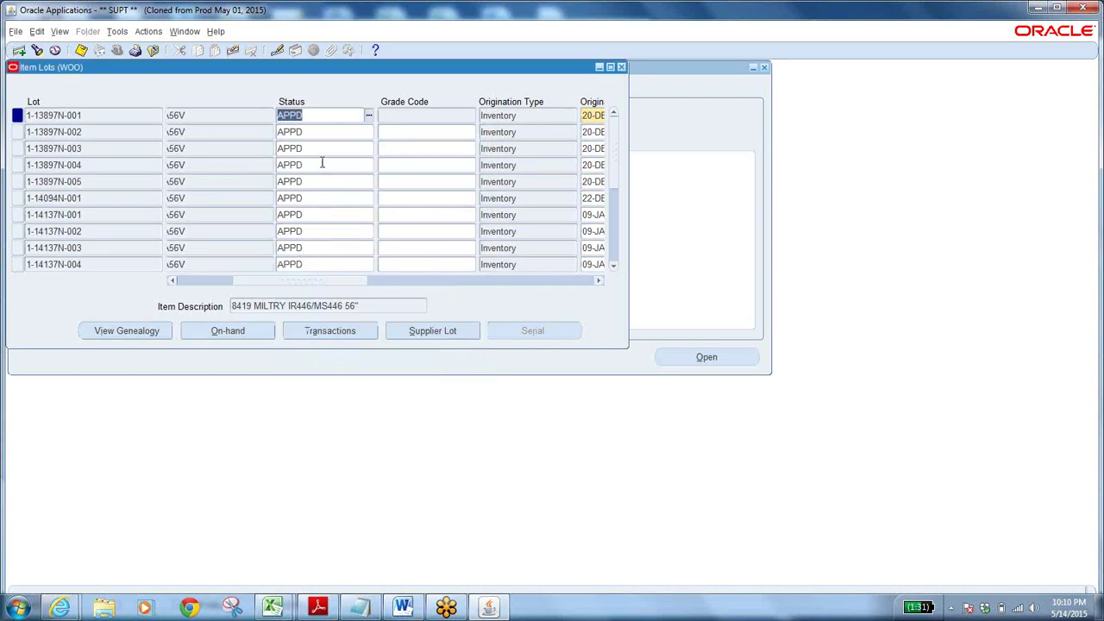
- Review the material status choices of lot 1-13897N-001 once more, cancel the list, and return to the item columns
click(317, 122)
click(368, 115)
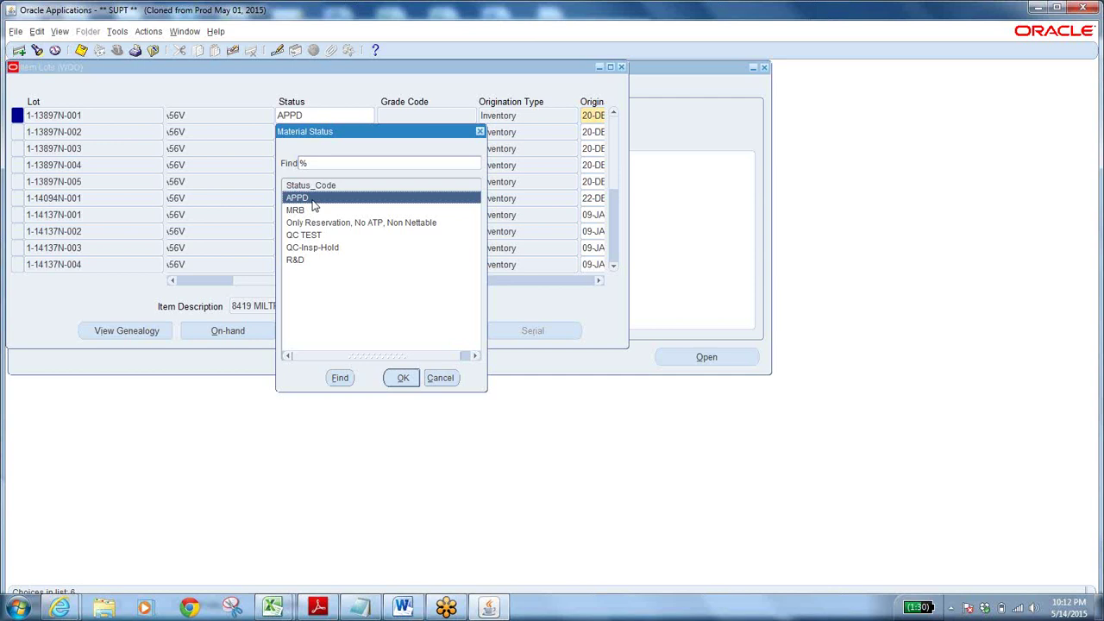
click(440, 377)
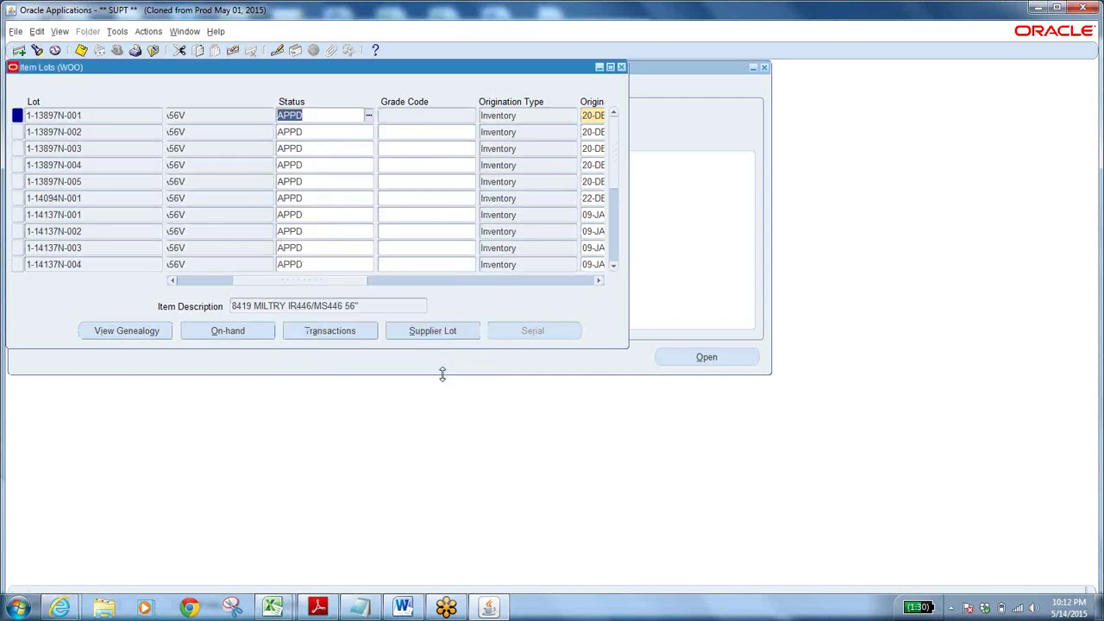
drag(349, 286, 247, 264)
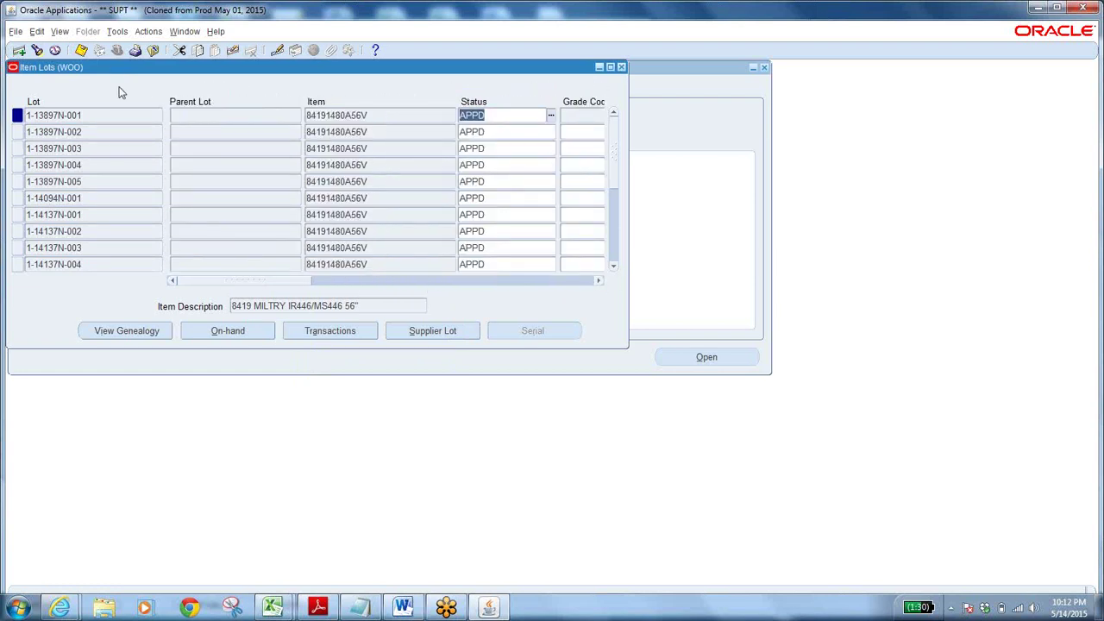
- Examine the lot numbers listed for item 84191480A56V, moving the Item Lots window partly clear of the Navigator
click(88, 115)
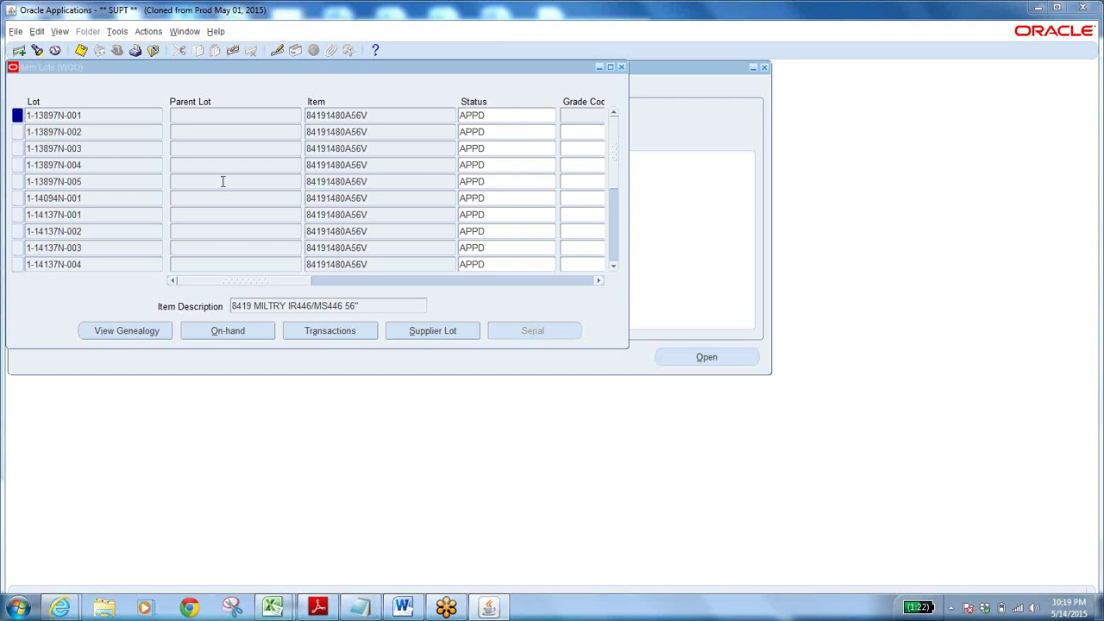
click(88, 131)
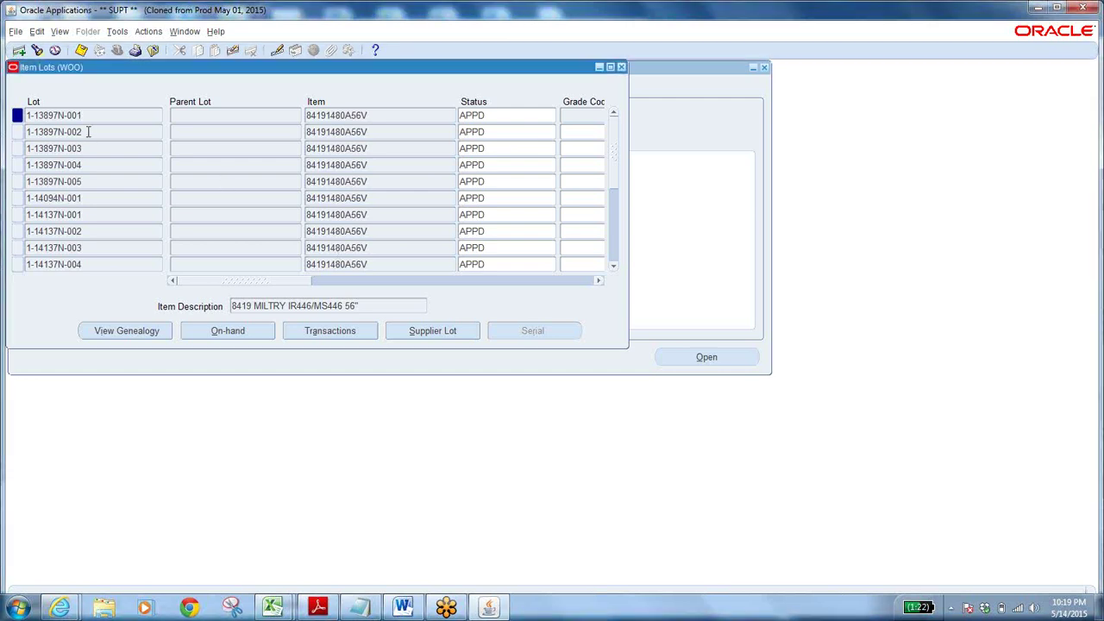
click(375, 115)
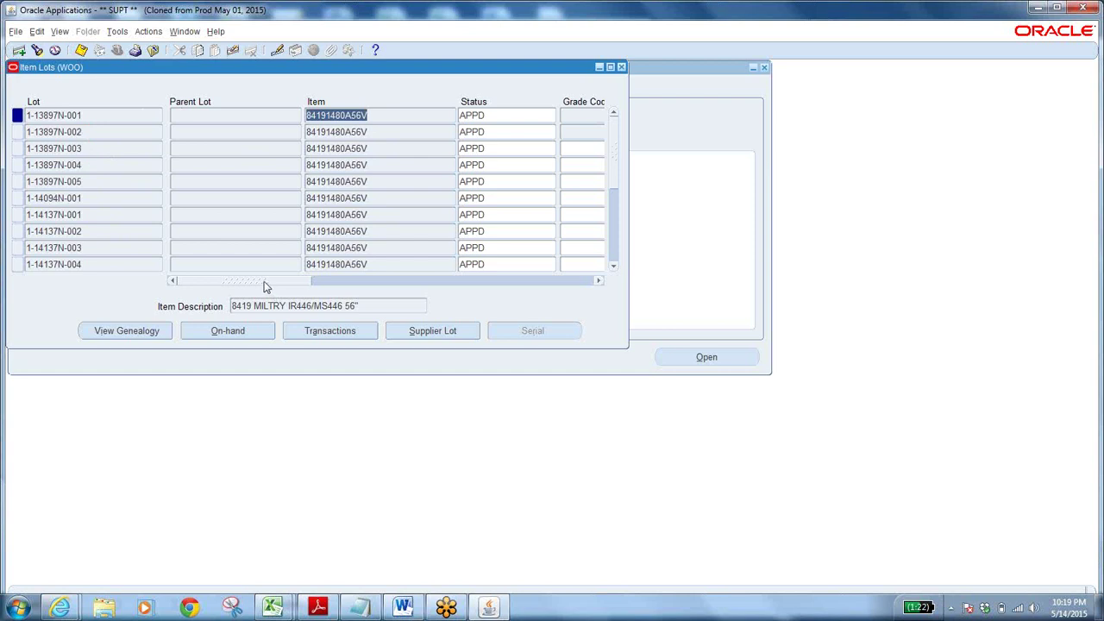
drag(265, 287, 197, 315)
drag(116, 69, 192, 97)
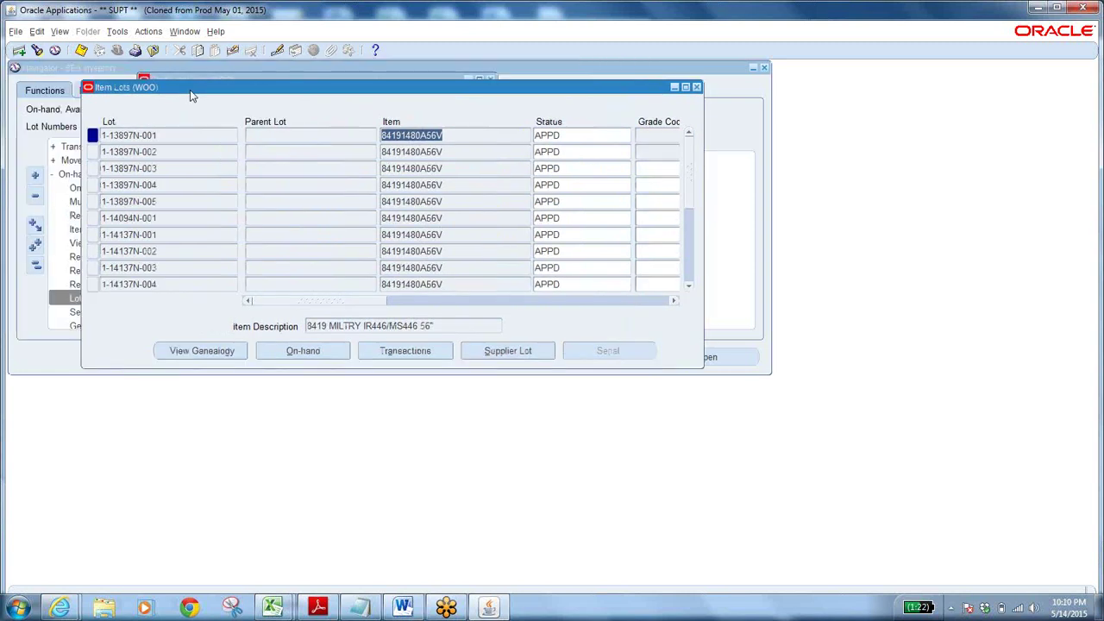
click(177, 135)
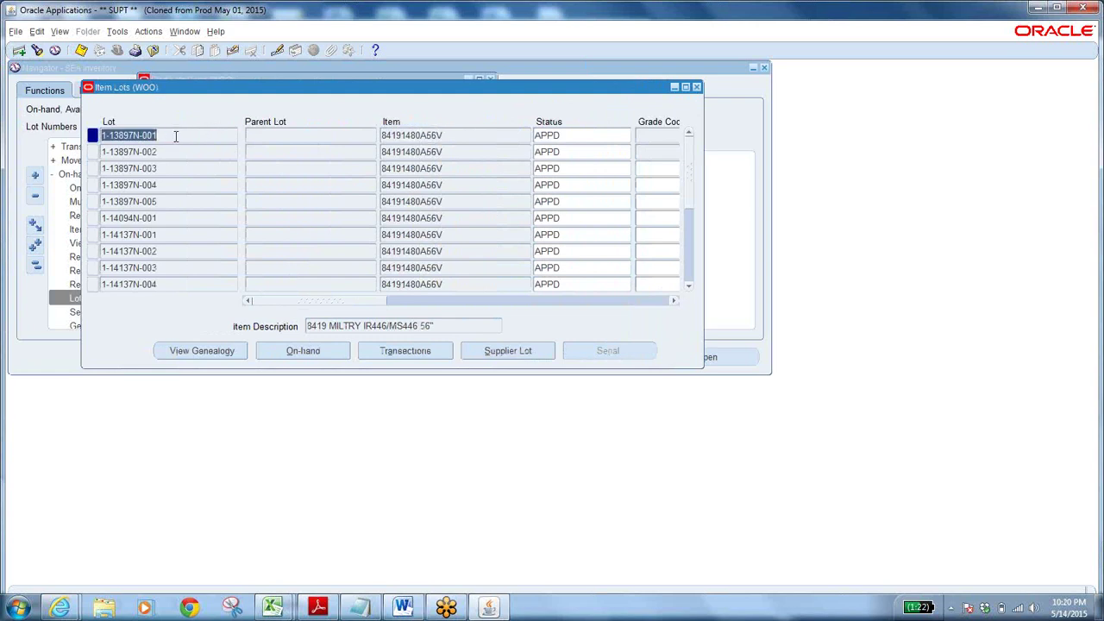
- Close the item lots, collapse the Navigator functions, and open a blank material query from On-hand, Availability
click(697, 88)
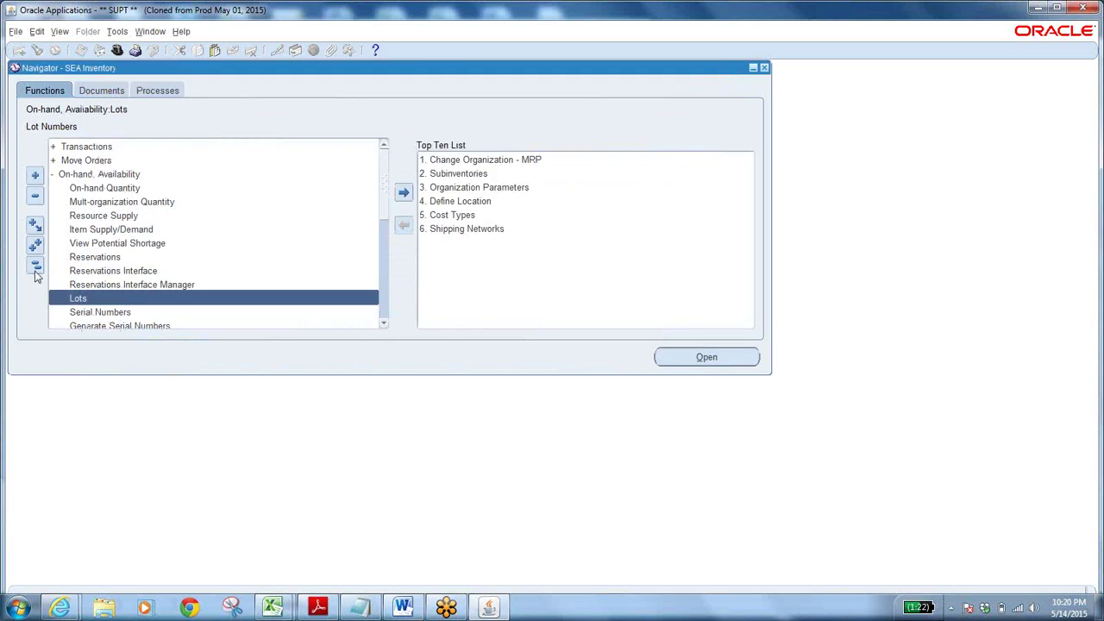
click(35, 267)
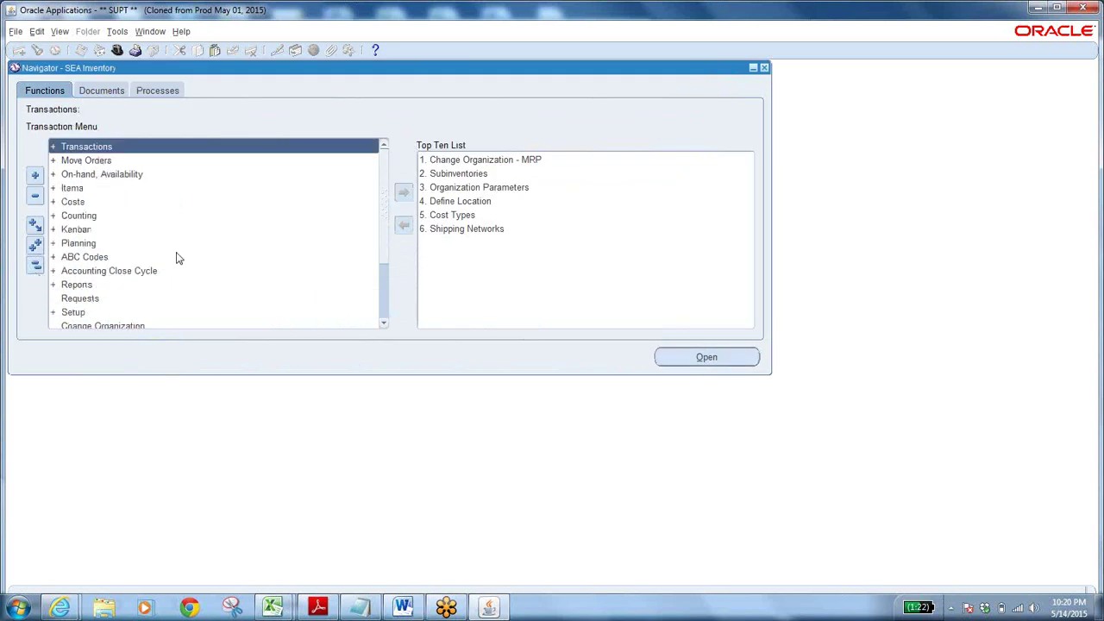
double_click(121, 176)
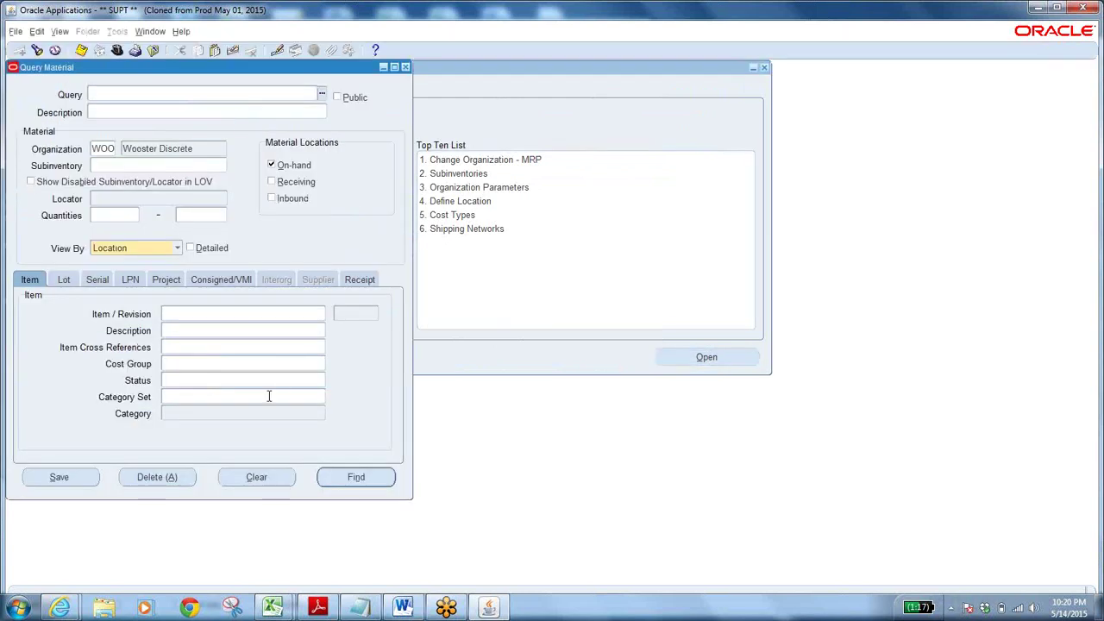
click(257, 476)
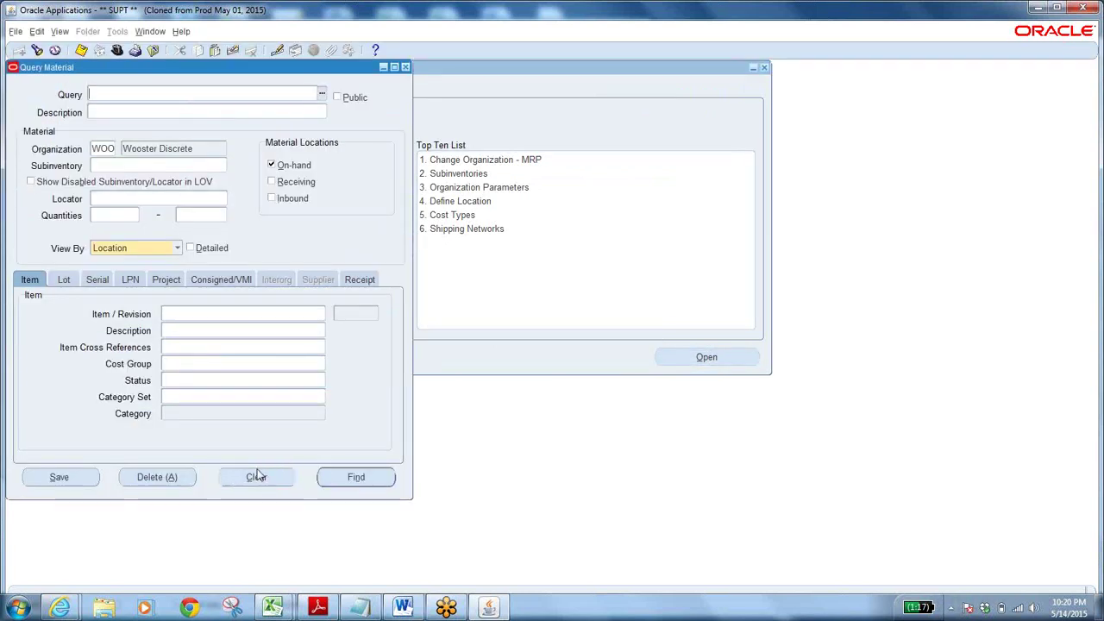
- Query the on-hand material for the lot range 1-13897N-001 to 1-13897N-001 in Wooster Discrete
click(63, 285)
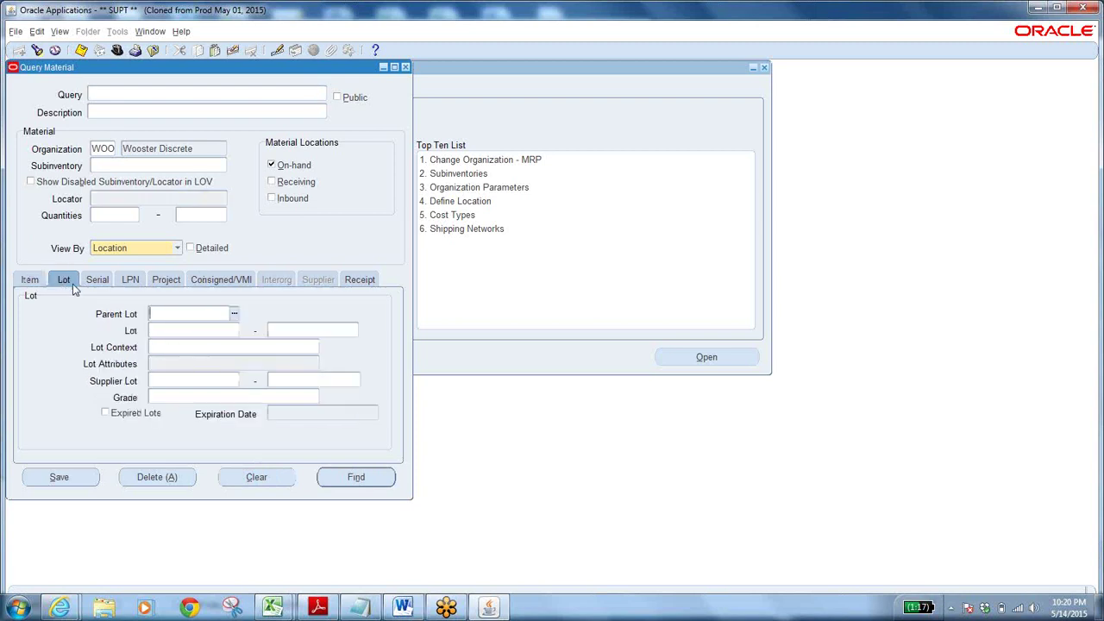
click(185, 329)
text(1-13891-001)
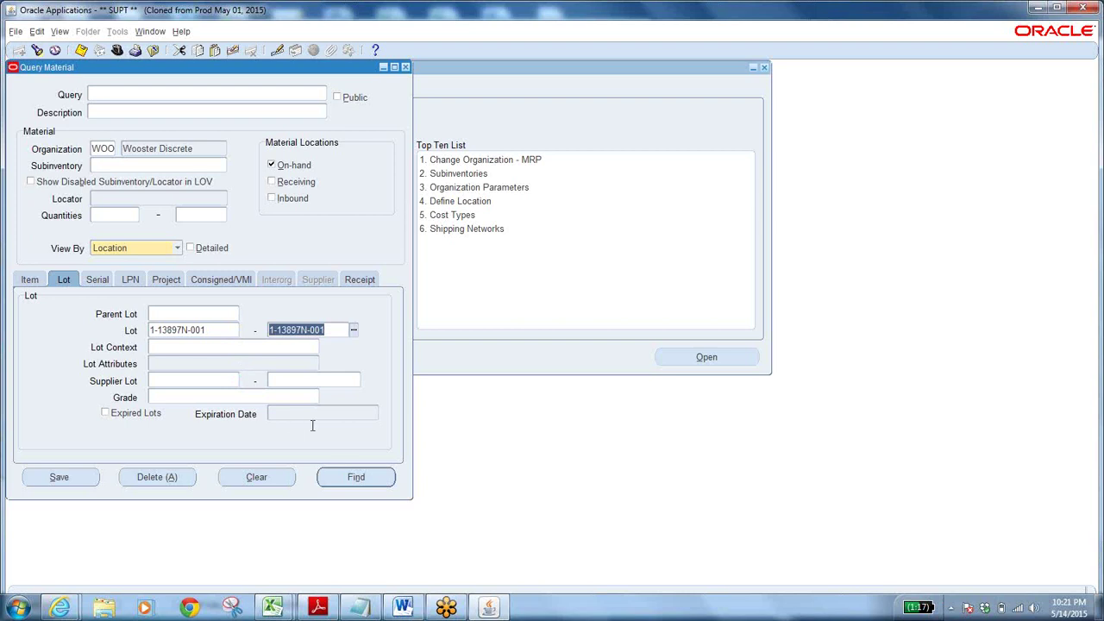
click(361, 486)
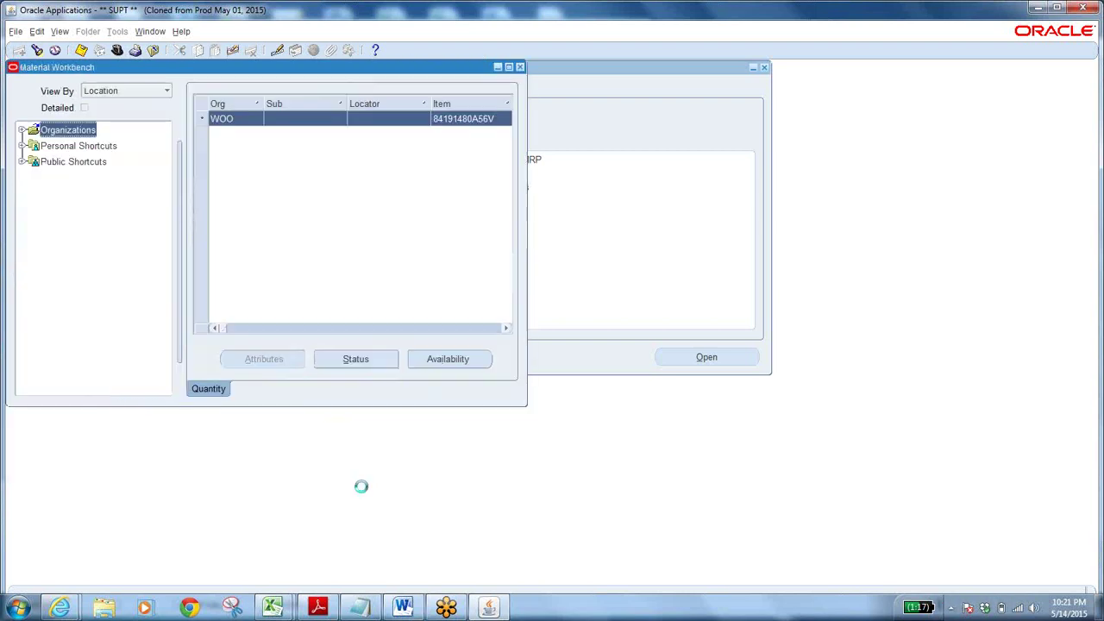
- View the total and available-to-reserve quantities of lot 1-13897N-001, and close its availability details
click(445, 359)
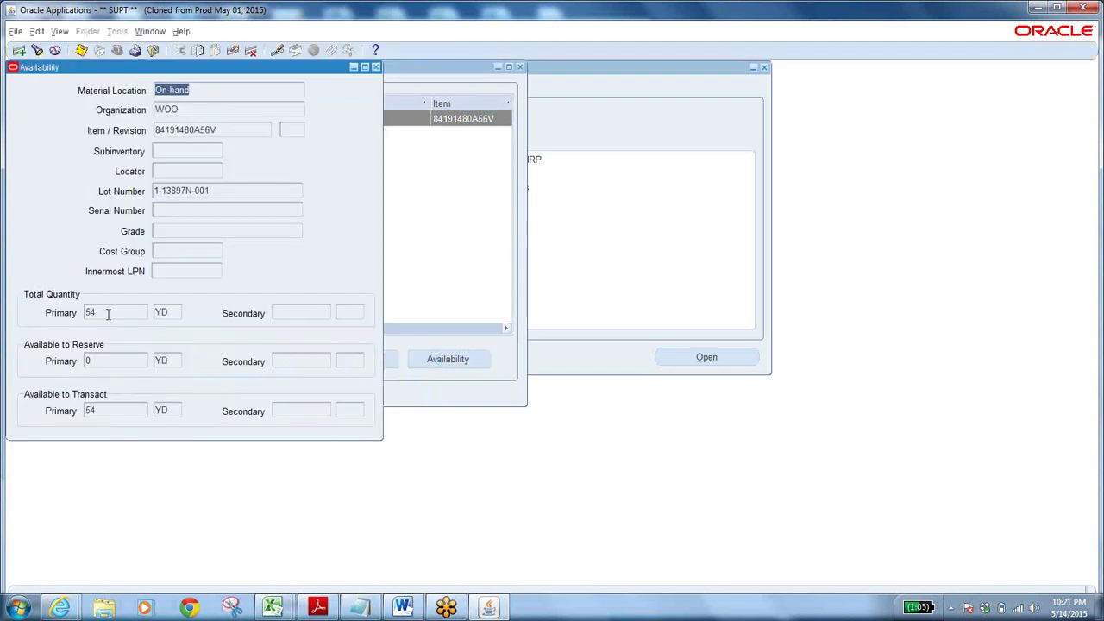
click(108, 314)
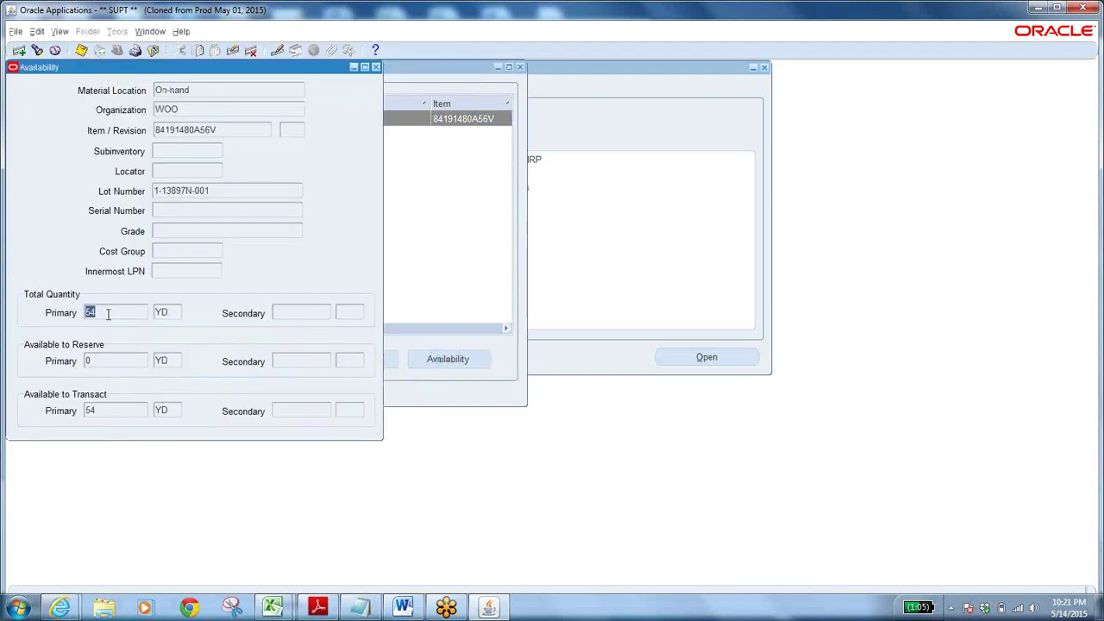
click(110, 363)
click(376, 67)
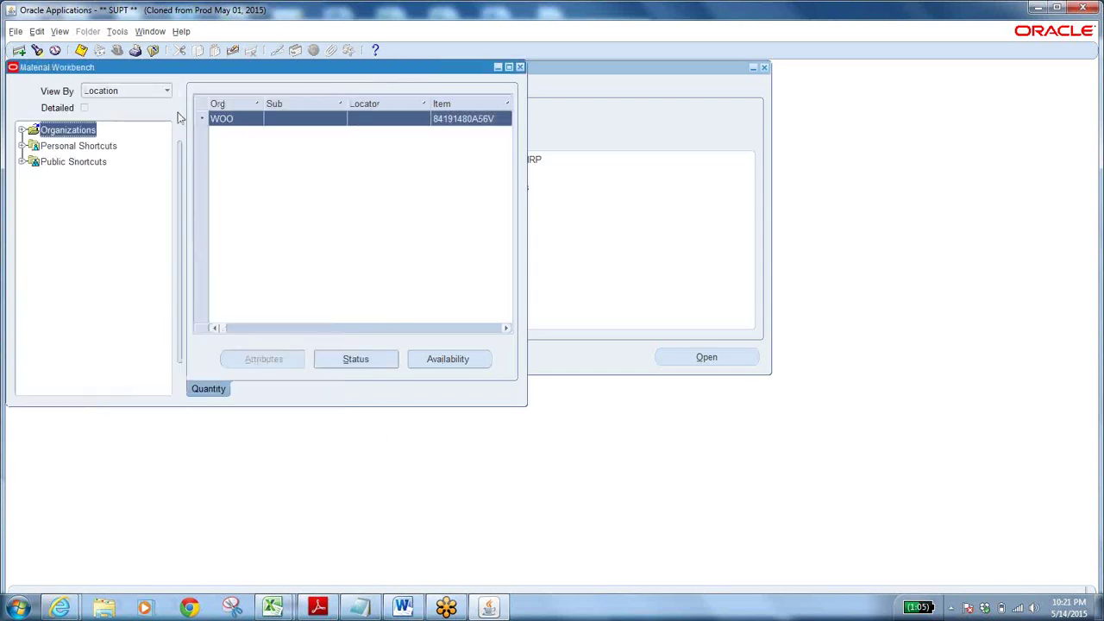
- Update the lot status of the queried material to APPD with the reason CLD
click(118, 31)
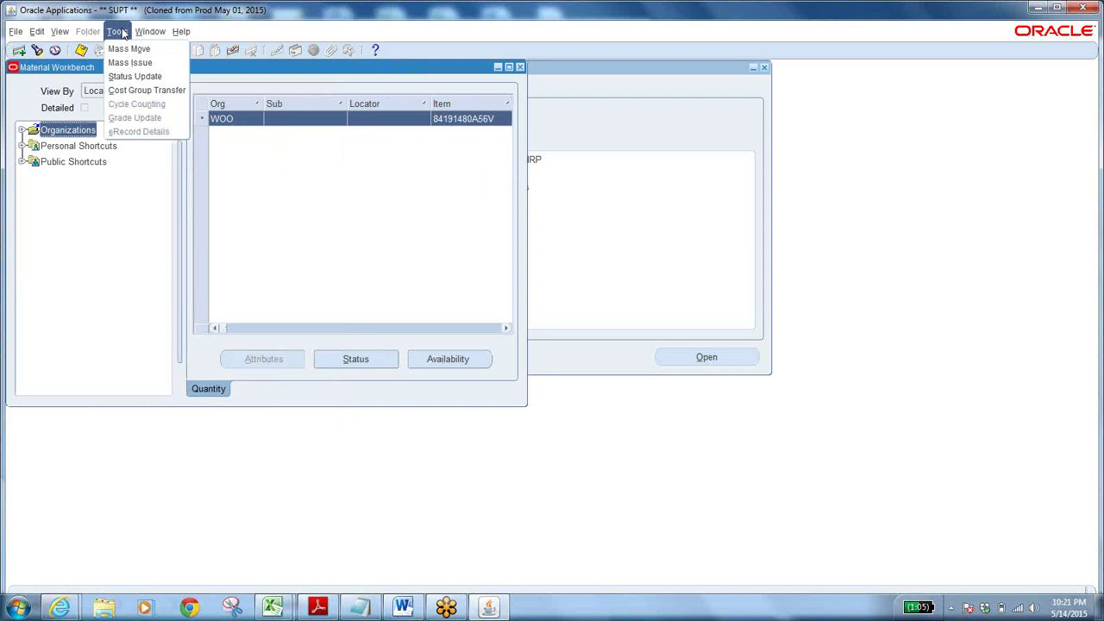
click(158, 78)
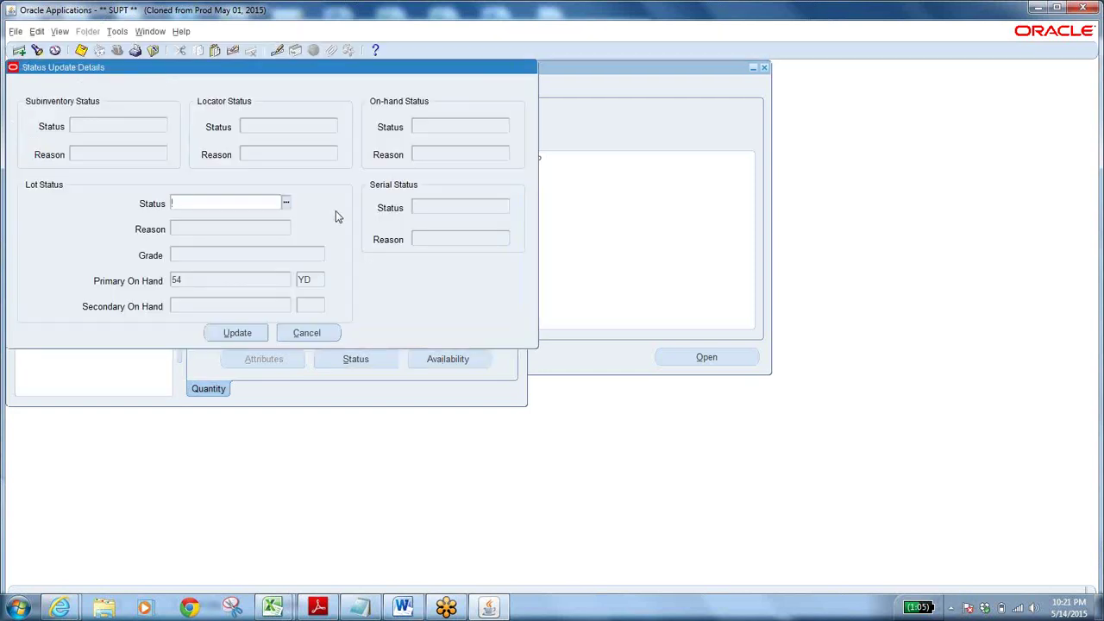
click(285, 203)
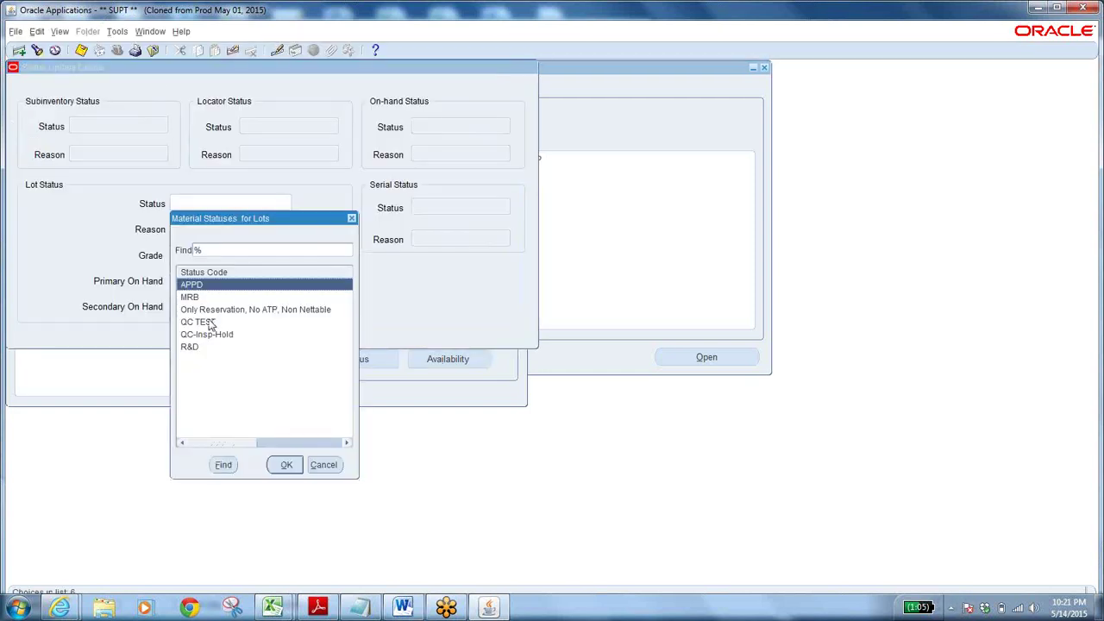
click(287, 464)
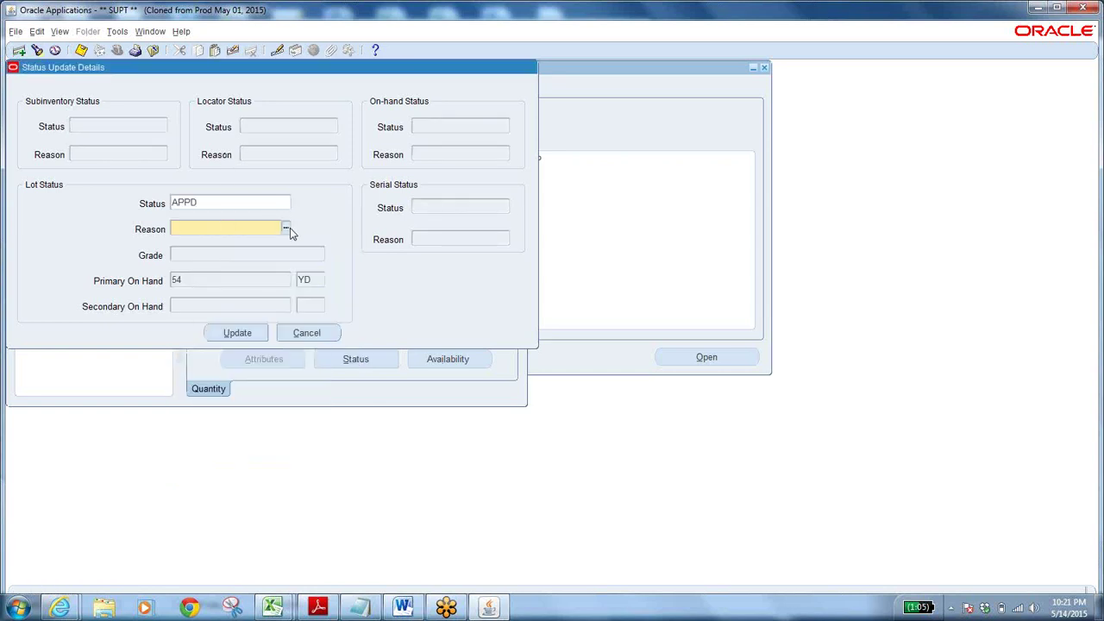
click(289, 227)
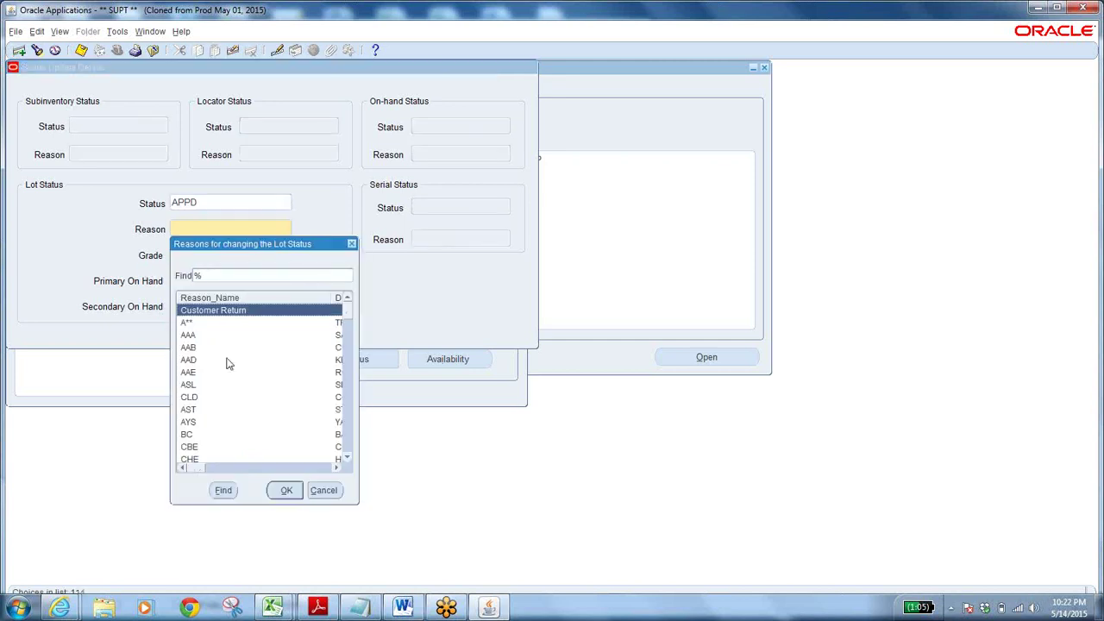
click(203, 399)
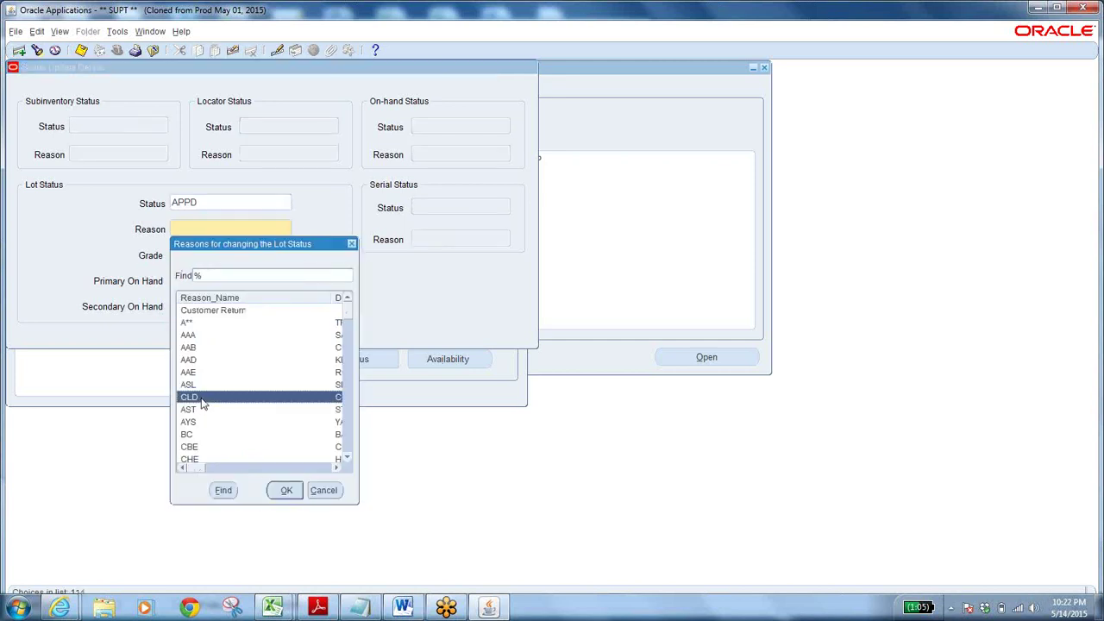
click(284, 490)
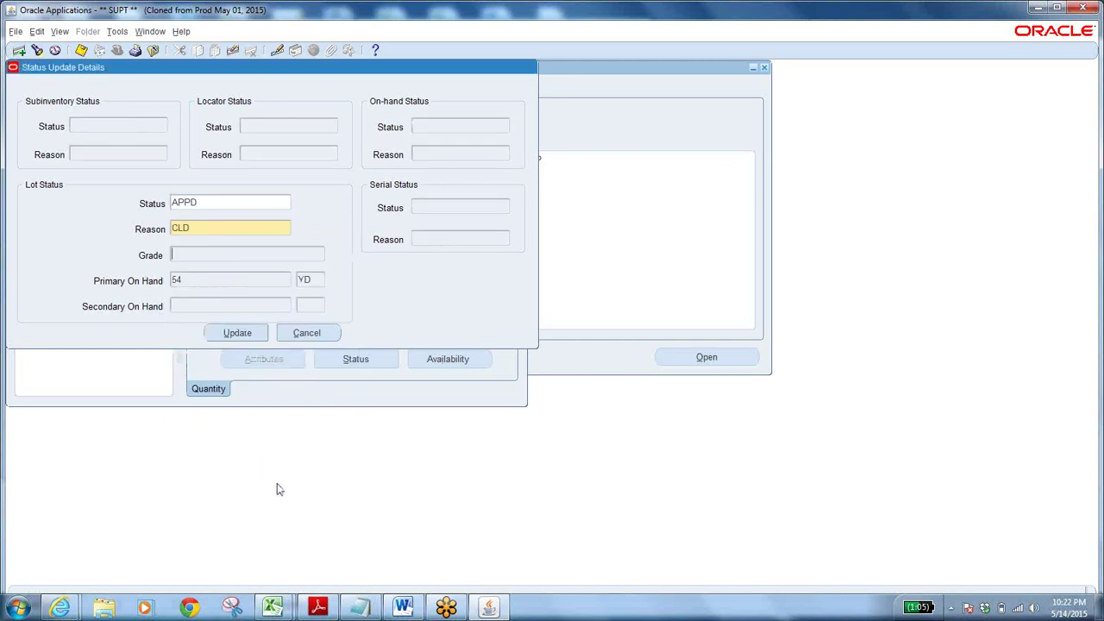
click(233, 333)
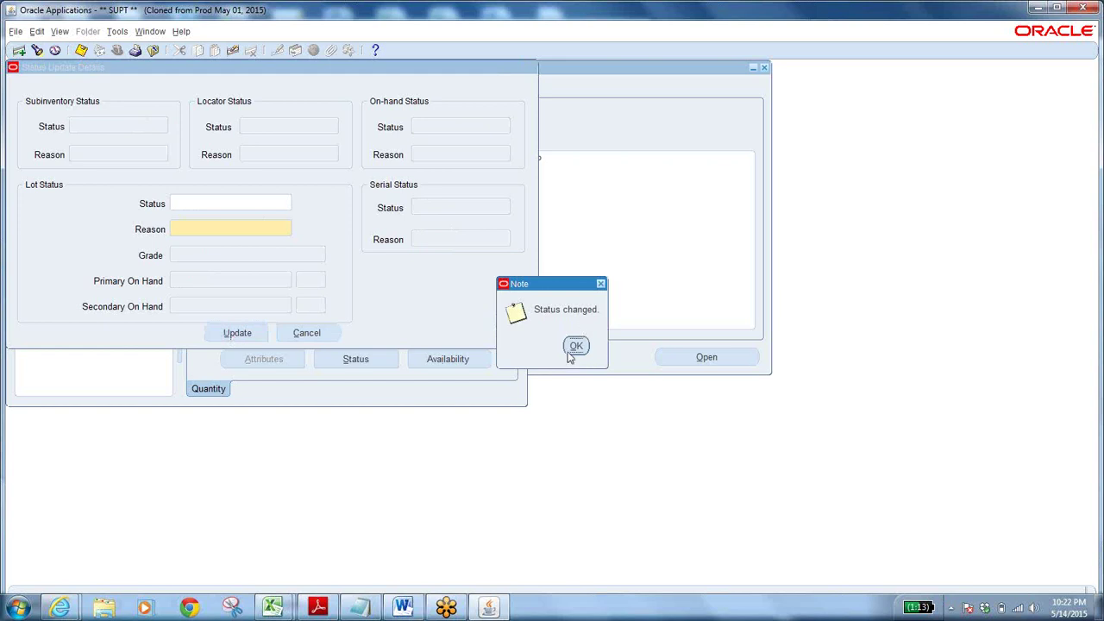
- Acknowledge the status change, view the queried lot's availability quantities, and return to the Navigator
click(571, 348)
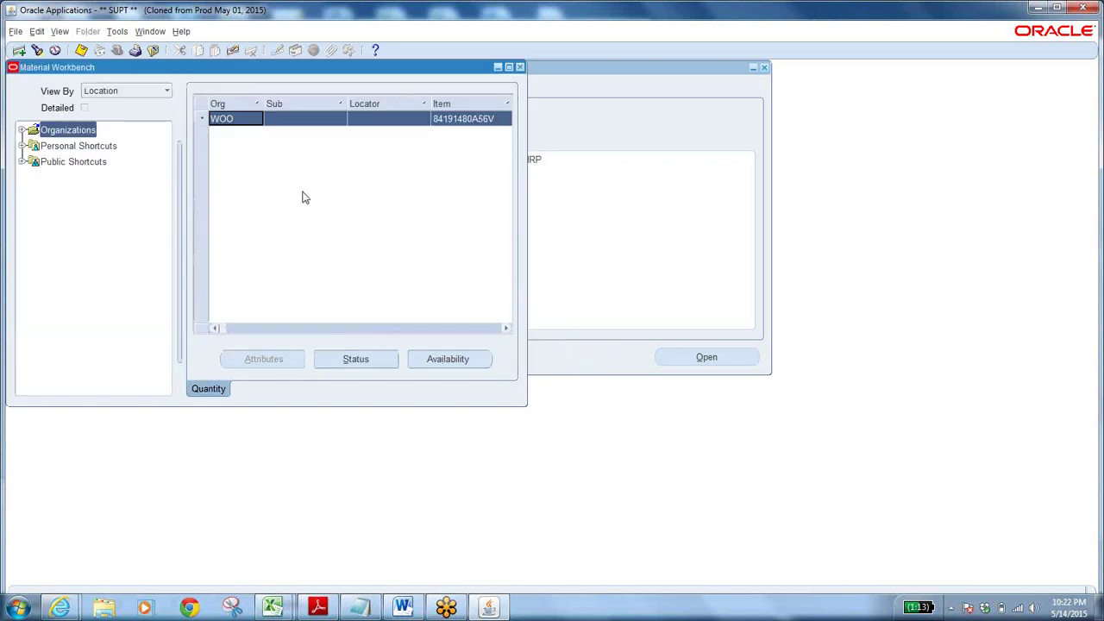
click(443, 359)
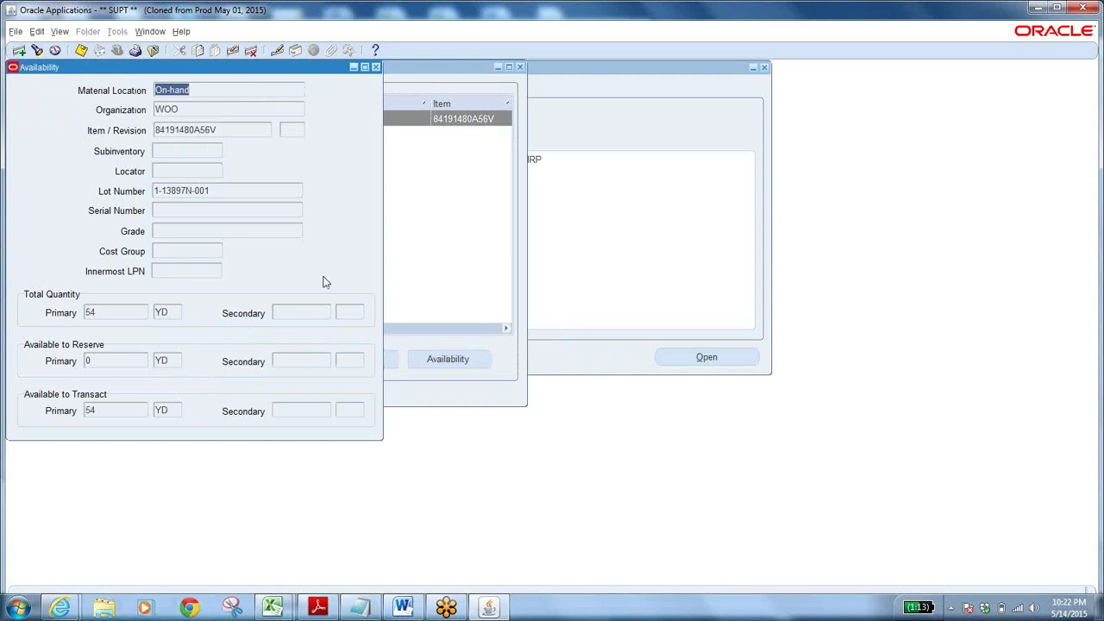
click(153, 50)
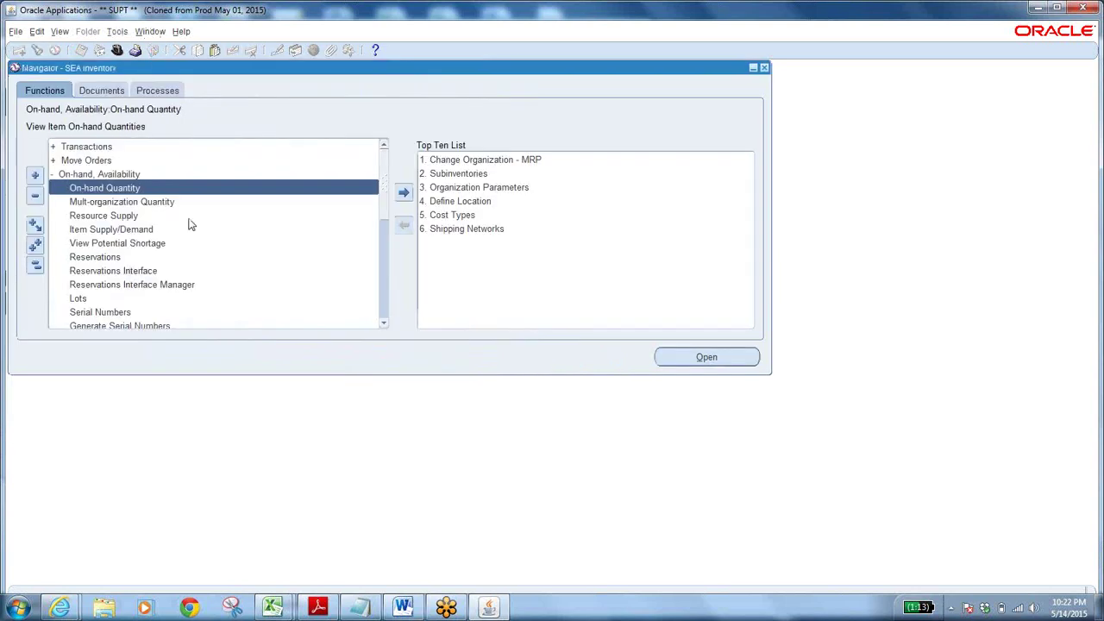
- Open a new On-hand Quantity query and find the material for the lot range 1-13897N-001 to 1-13897N-001 in Wooster Discrete
double_click(120, 188)
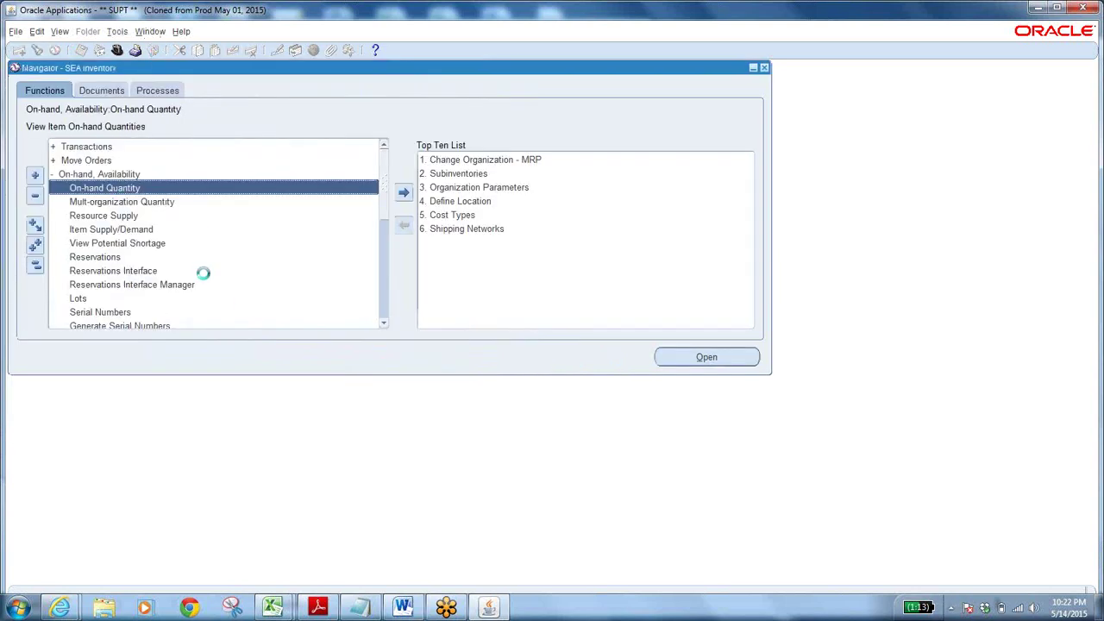
click(253, 481)
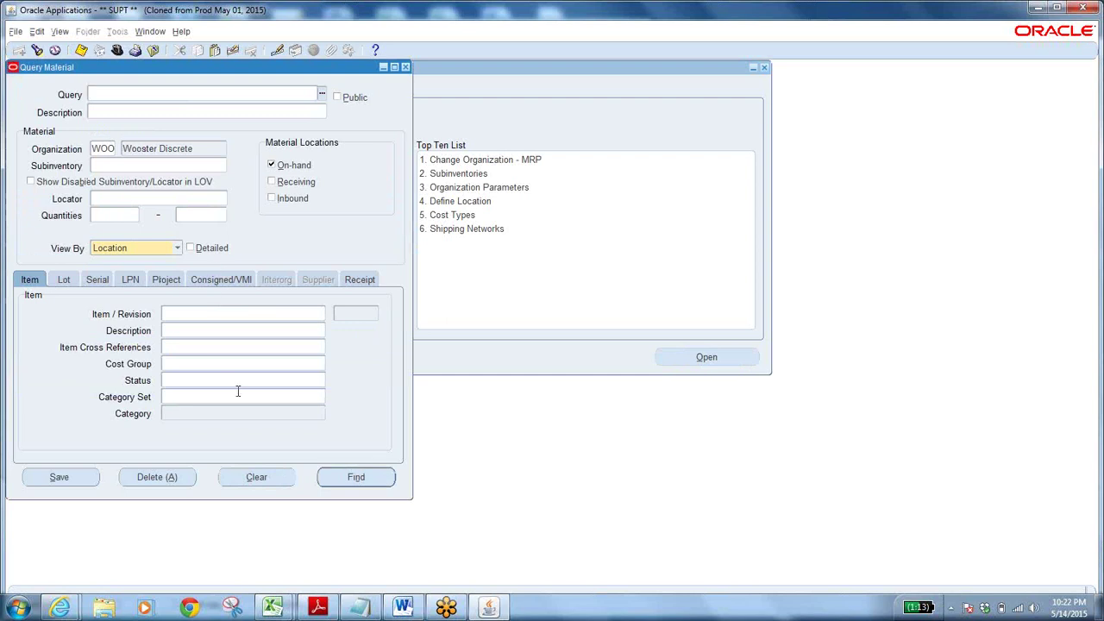
click(67, 282)
click(173, 332)
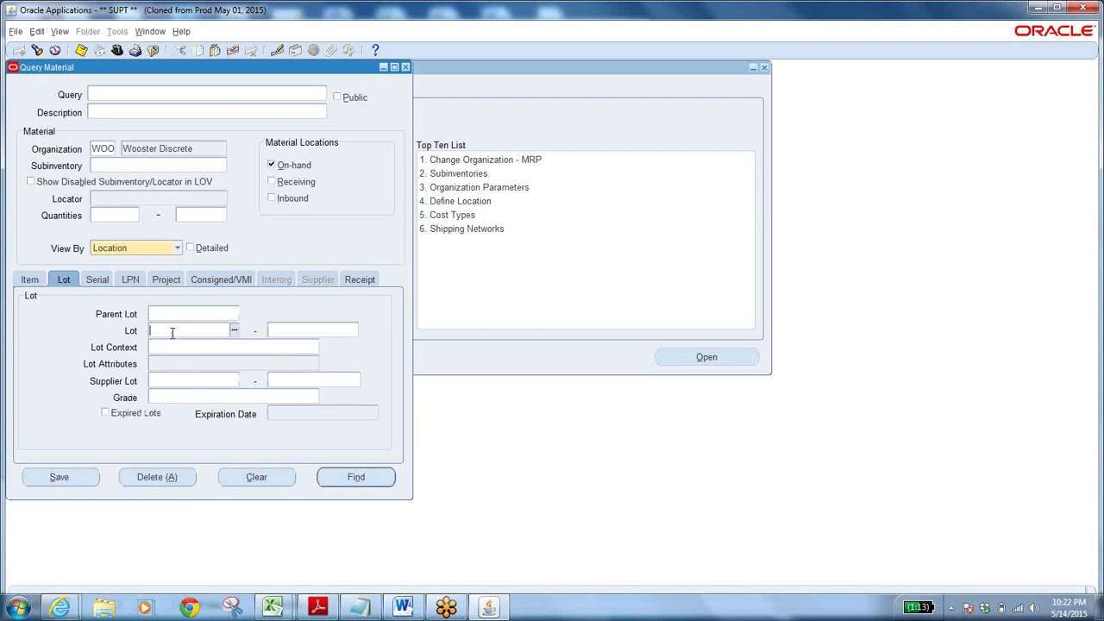
text(1-13897N-001)
key(Tab)
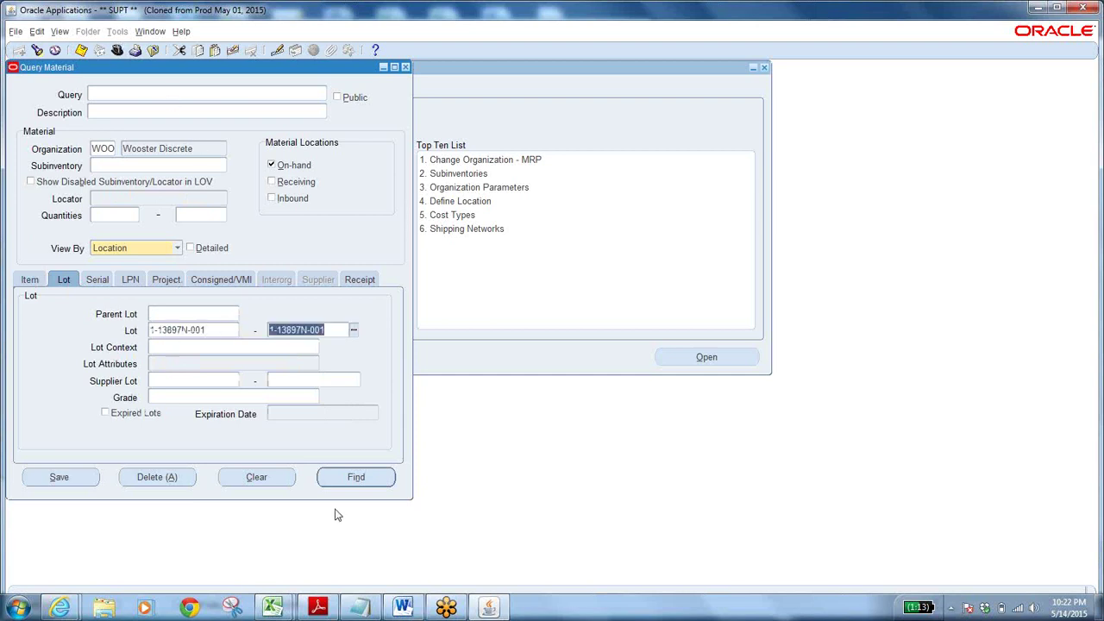
click(357, 476)
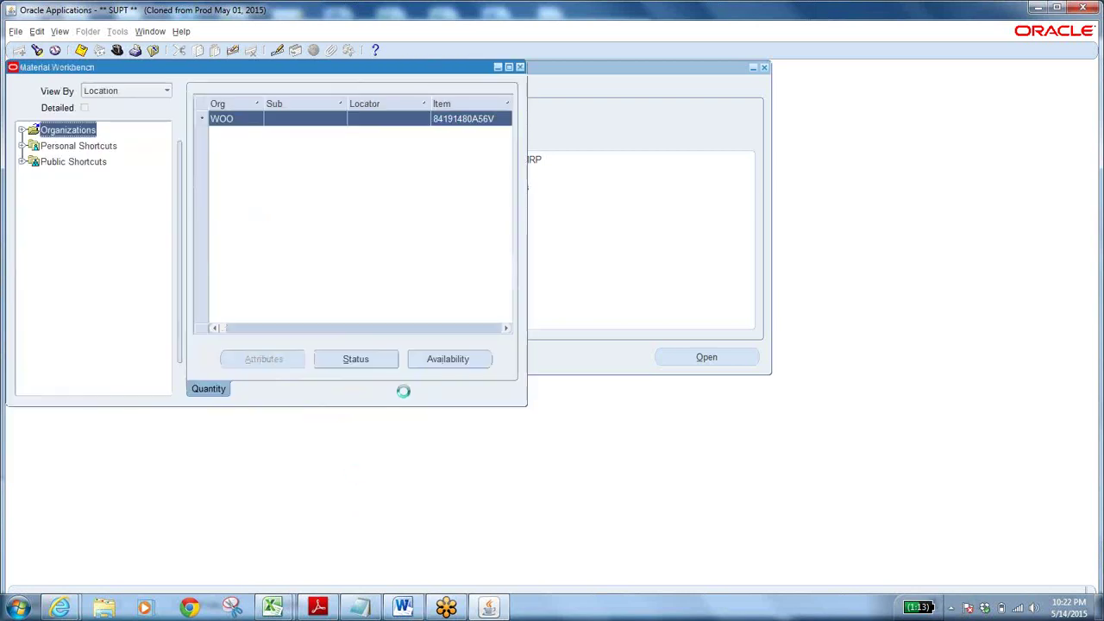
- View the availability details of lot 1-13897N-001, and close them together with the Material Workbench
click(447, 359)
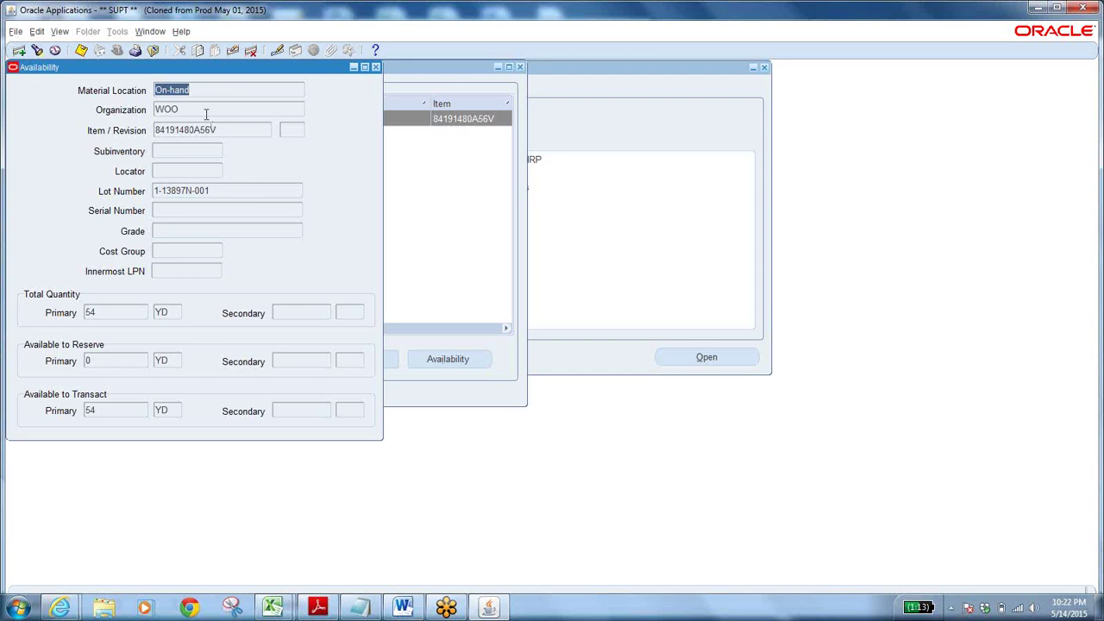
click(377, 67)
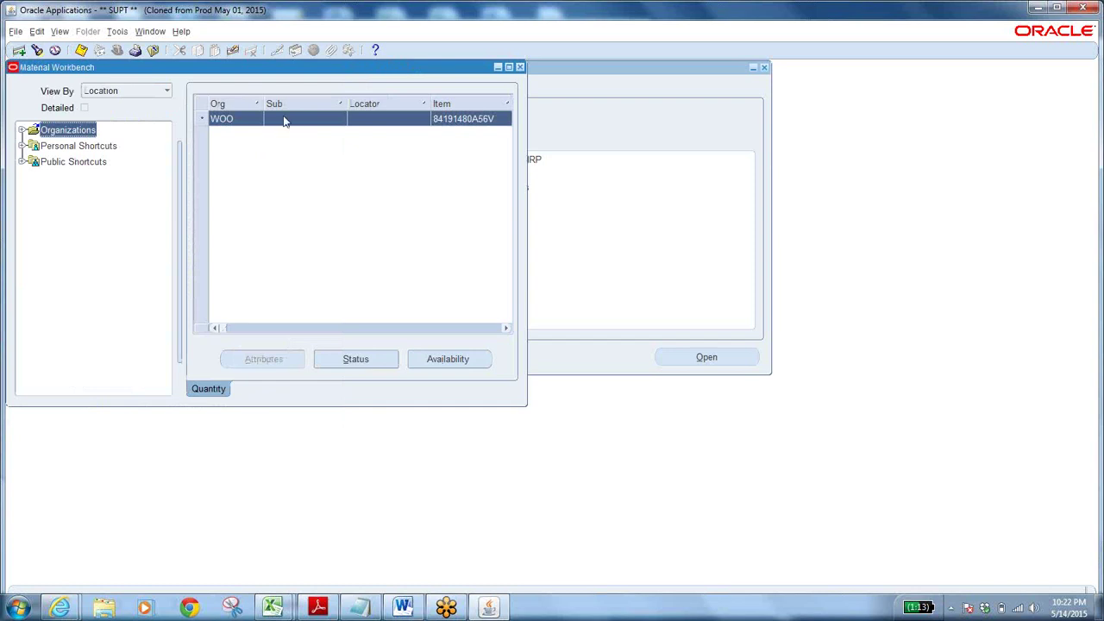
click(153, 50)
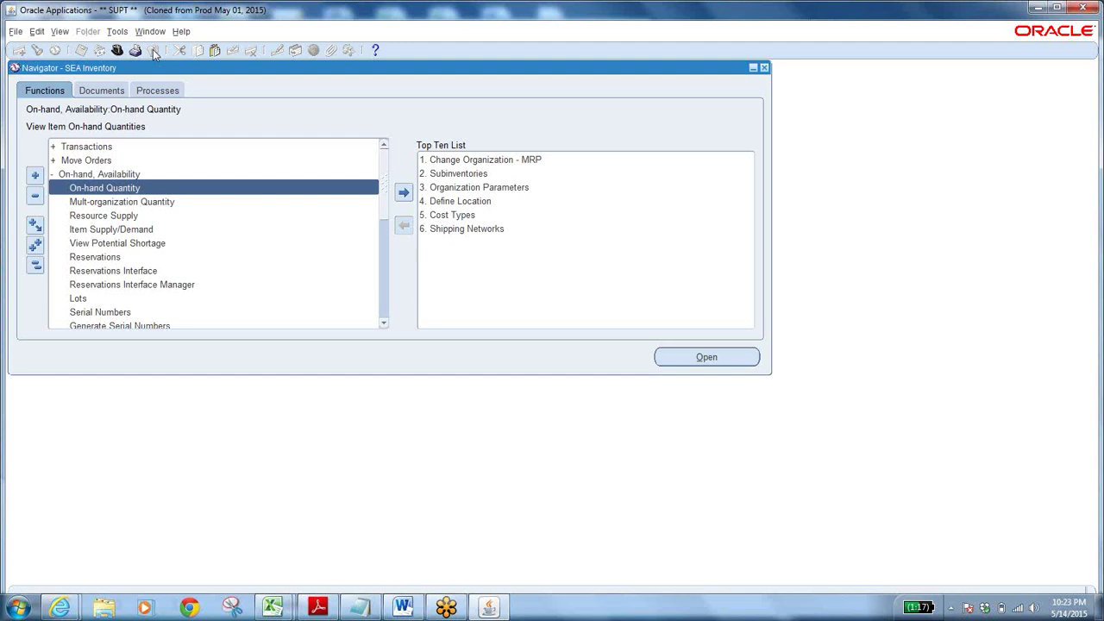
- Show the functions under On-hand, Availability in the Navigator, and collapse the function list again
click(35, 266)
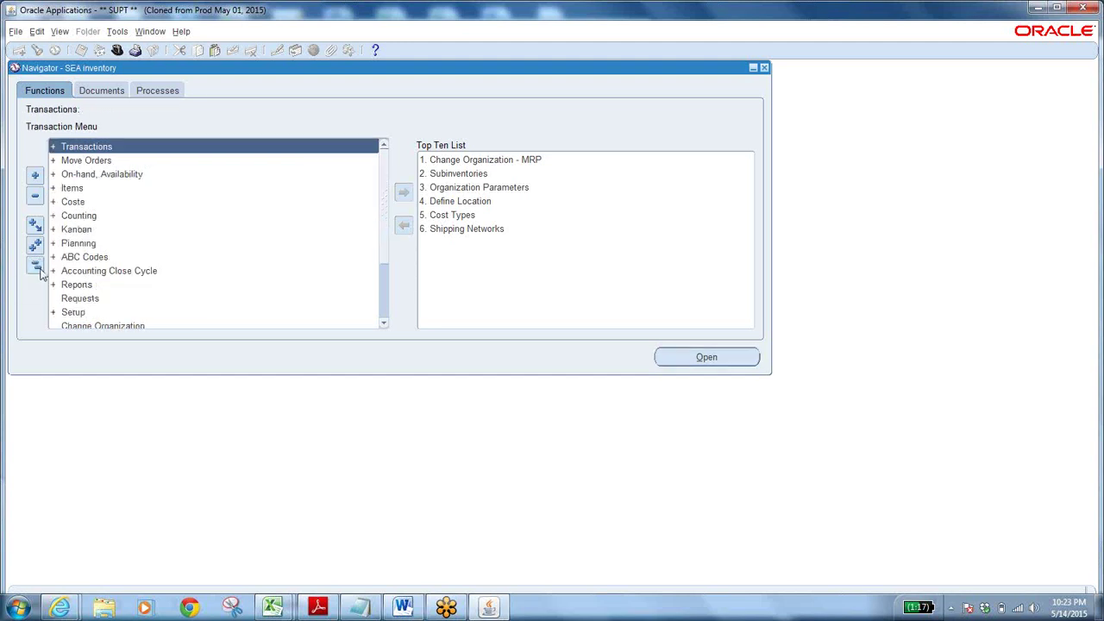
double_click(125, 175)
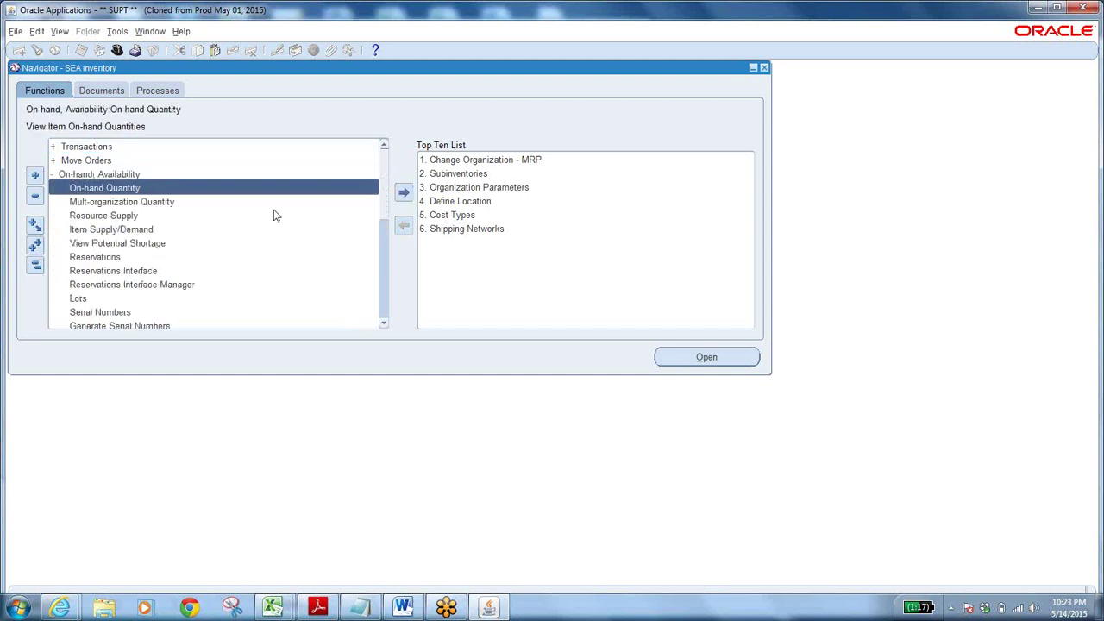
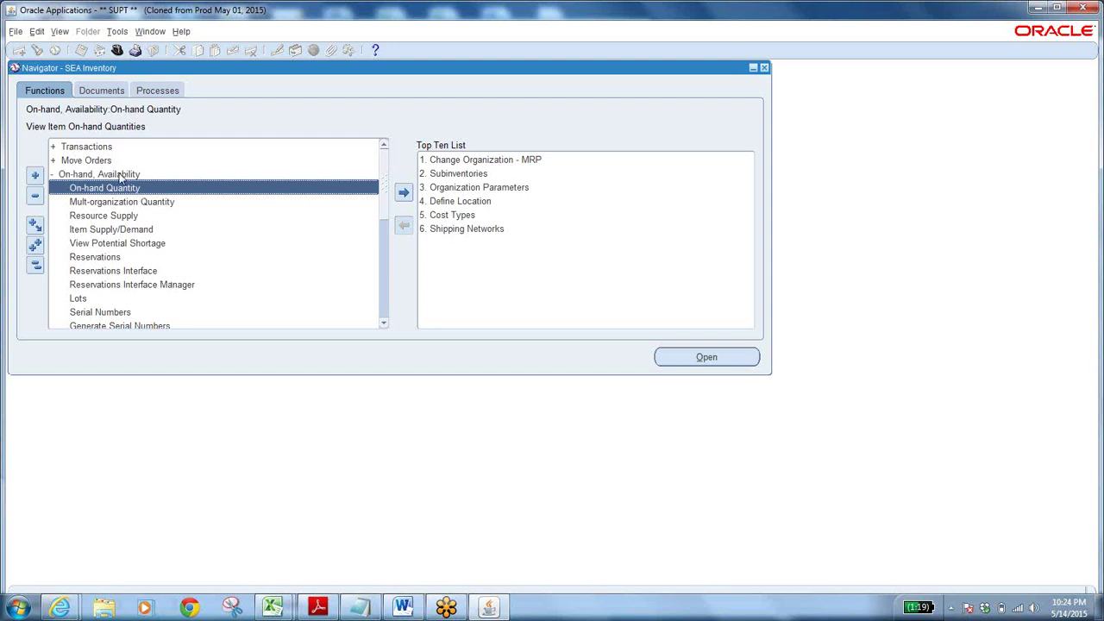
click(35, 265)
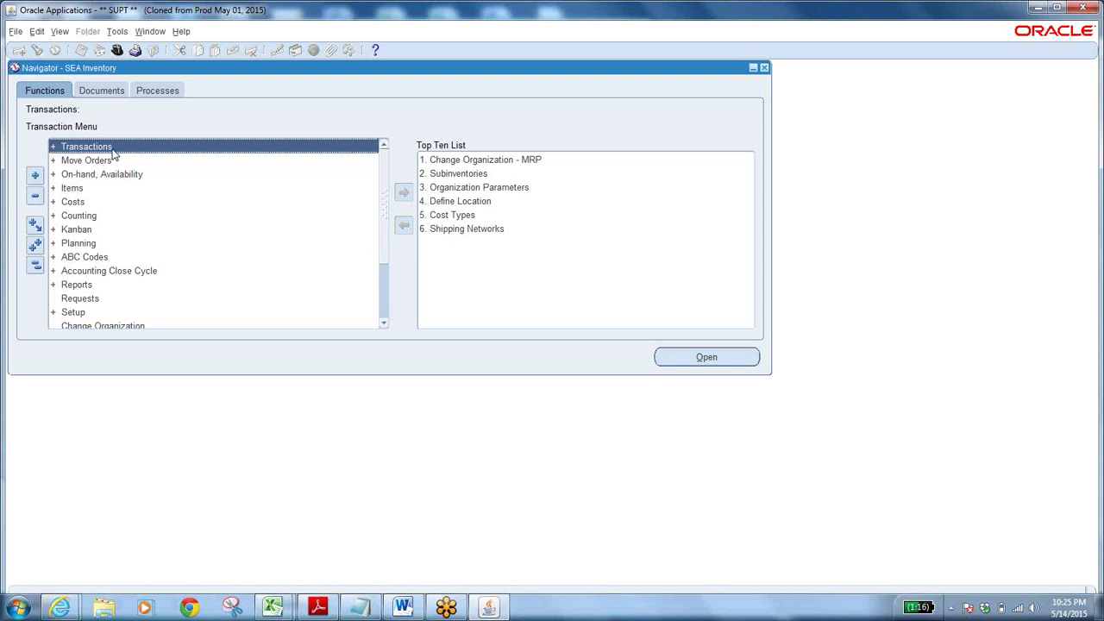
- Open a new move order form from the Move Orders functions and place its window clear of the Navigator list
double_click(105, 159)
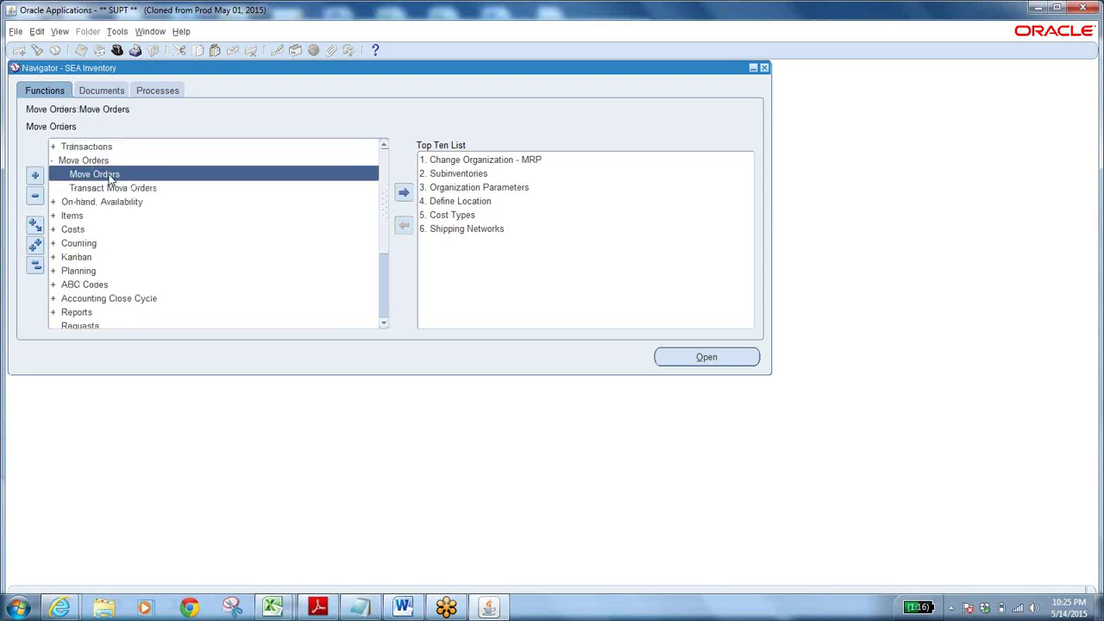
click(113, 176)
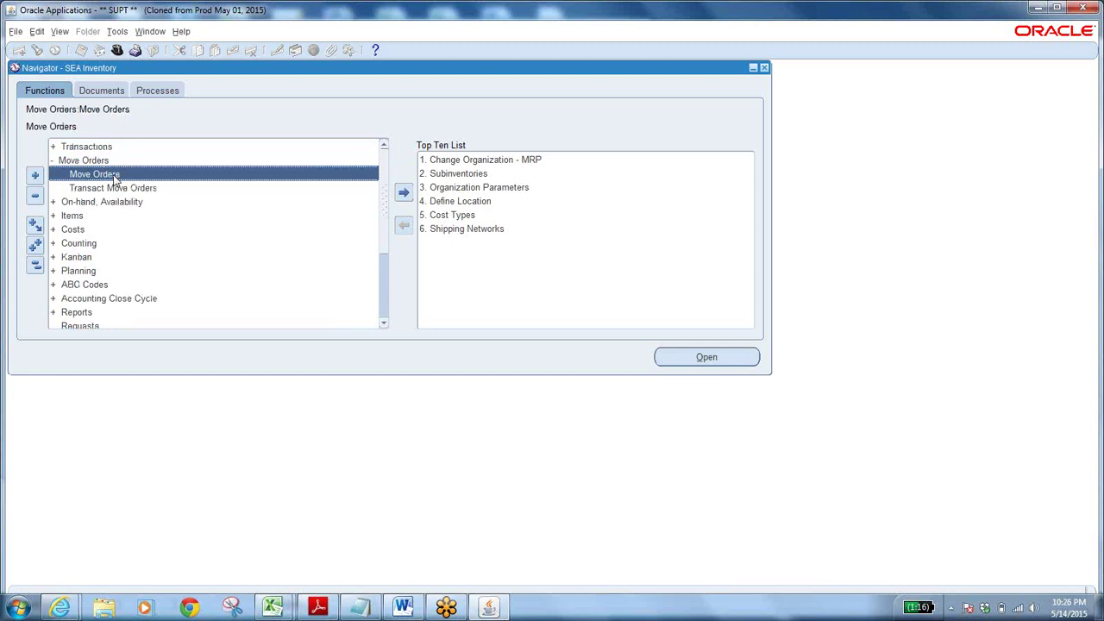
double_click(112, 175)
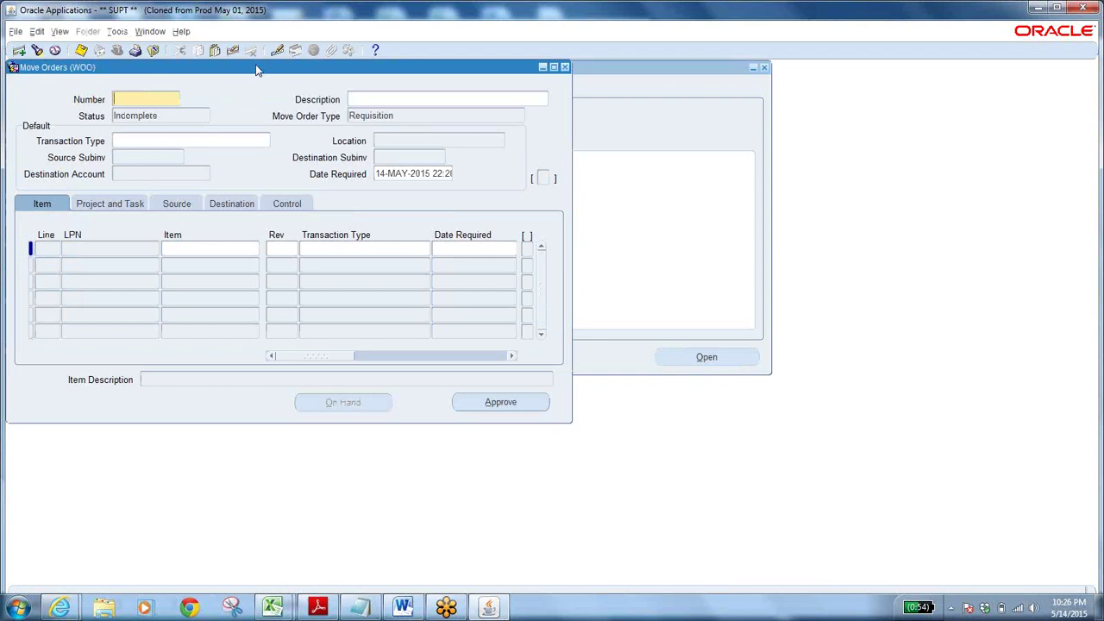
drag(259, 69, 427, 109)
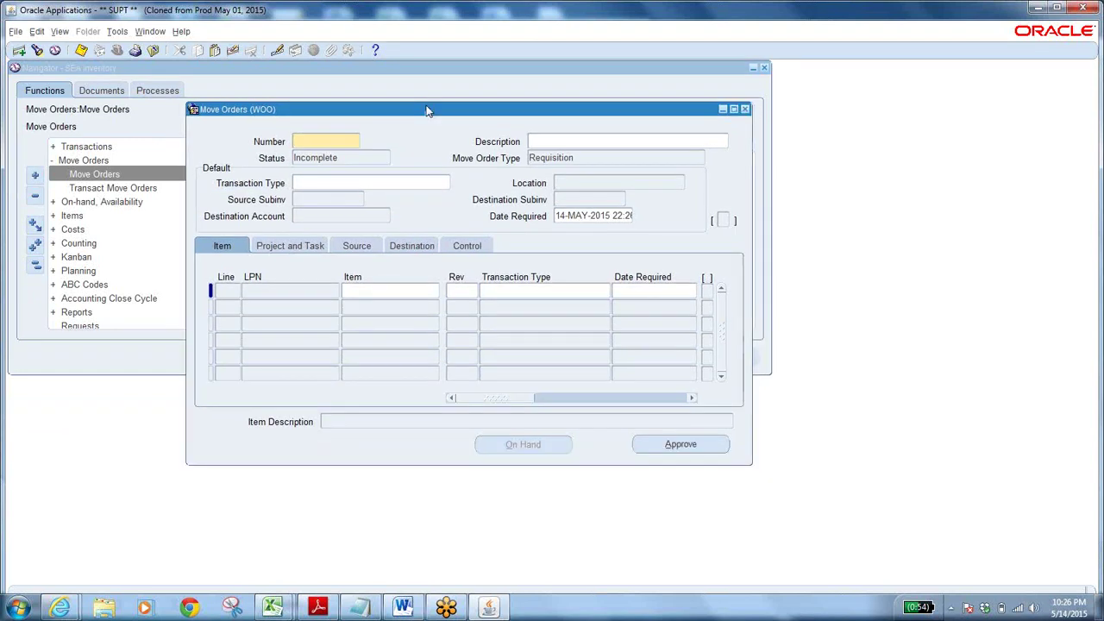
- Start the move order with the description "requirement for manufacturing"
click(336, 140)
text(requirement for ales)
key(BackSpace)
key(BackSpace)
key(BackSpace)
key(BackSpace)
text(manufactring)
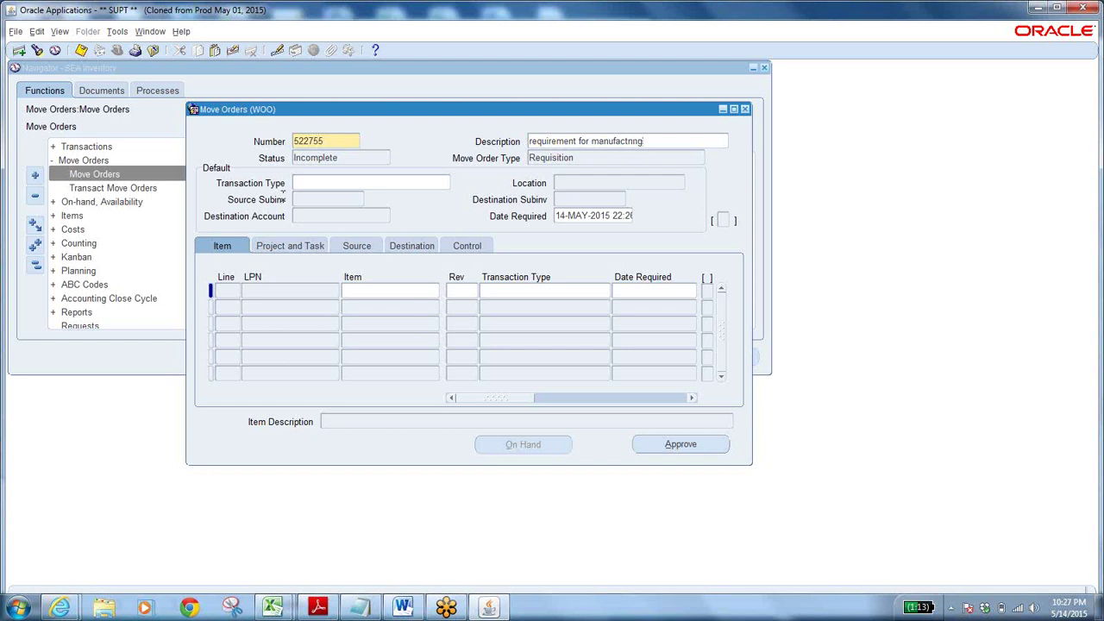
click(399, 177)
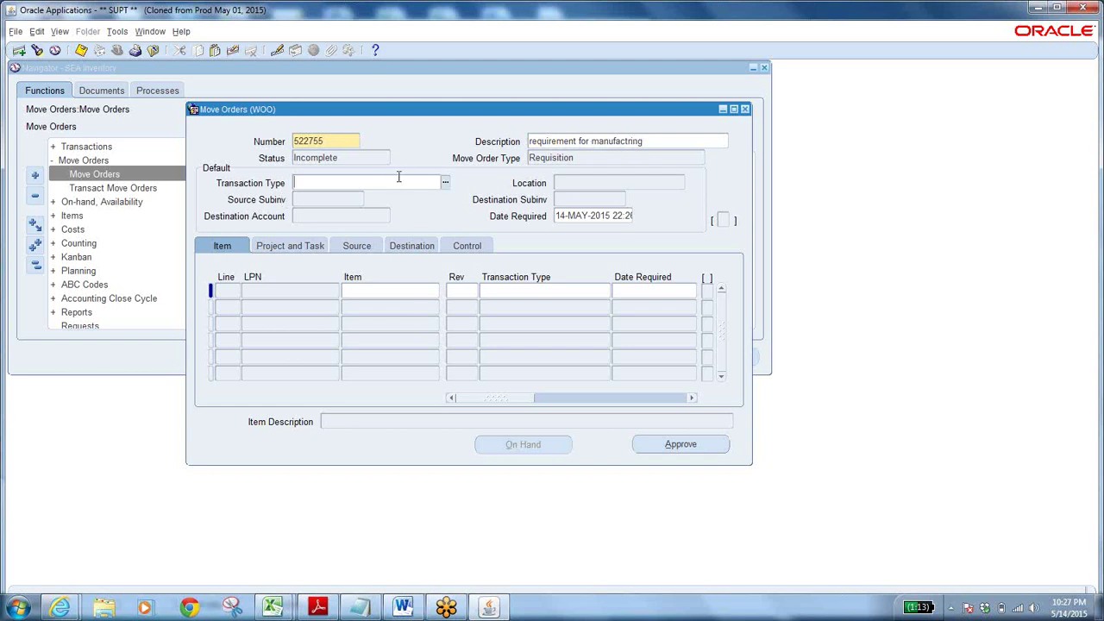
click(628, 141)
click(629, 141)
- Set the move order's default transaction type to Move Order Transfer
click(380, 177)
click(445, 183)
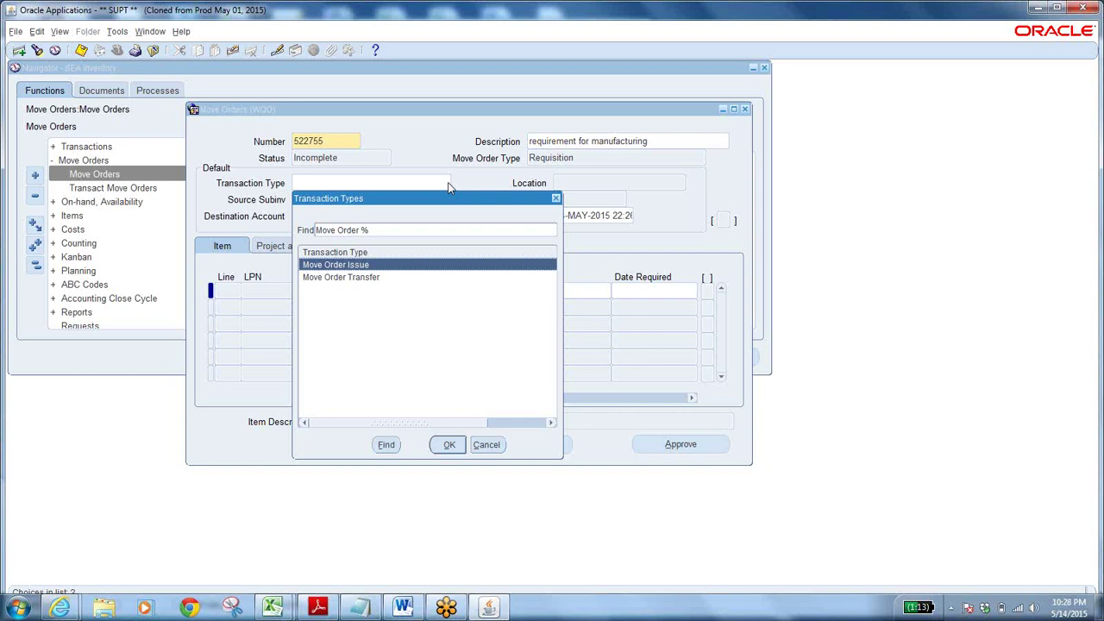
click(365, 277)
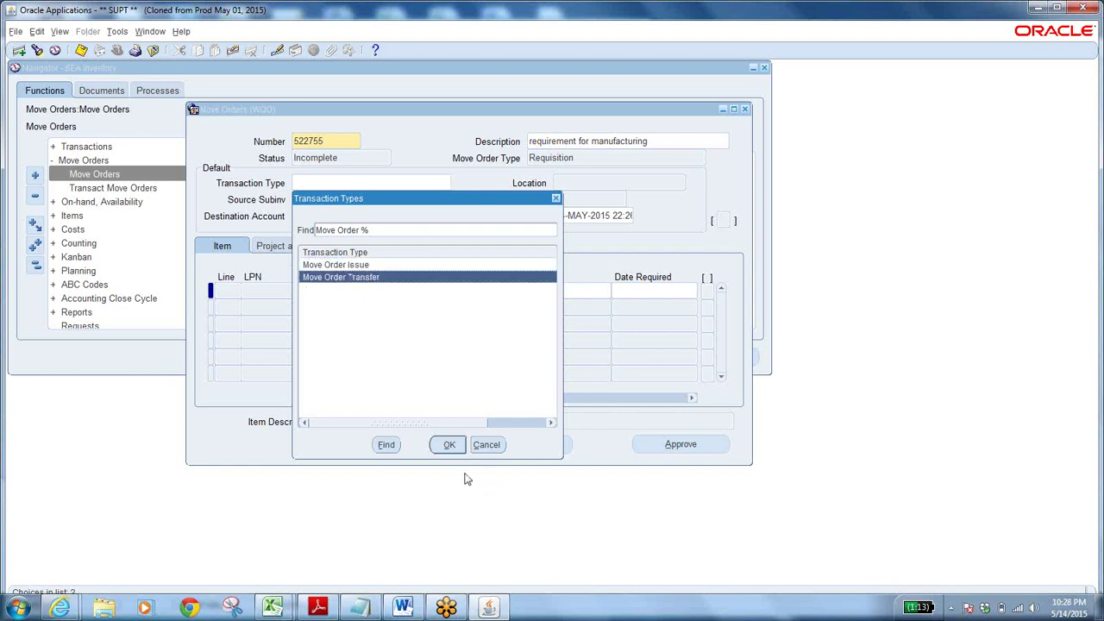
click(459, 446)
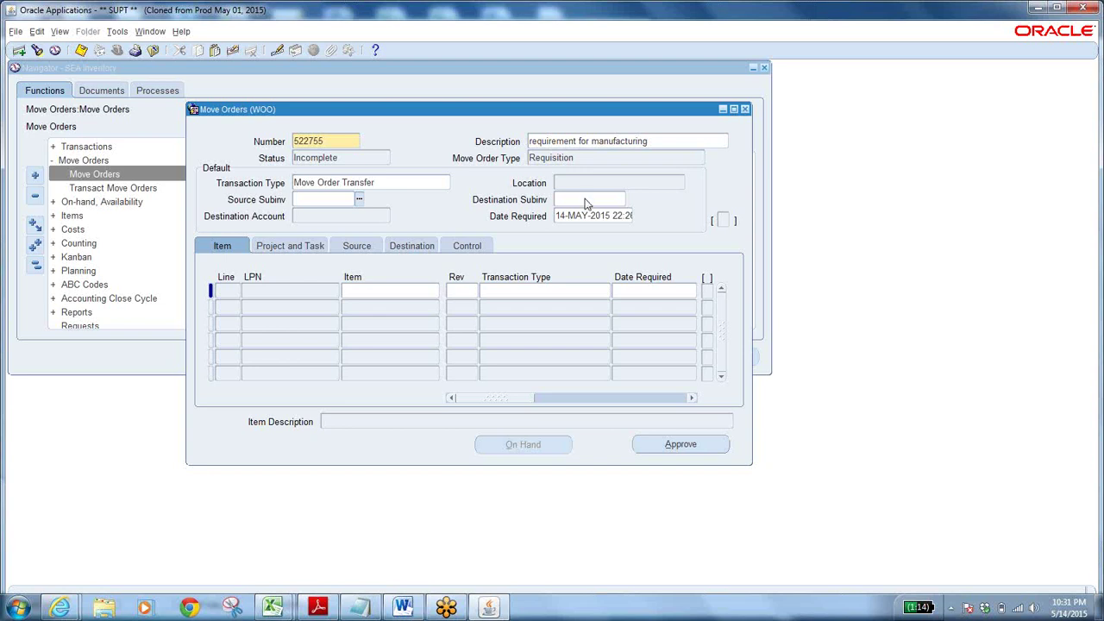
- Set the default destination subinventory to WIP, leaving the source subinventory blank
click(584, 204)
click(339, 199)
click(592, 200)
click(621, 199)
text(wIP%)
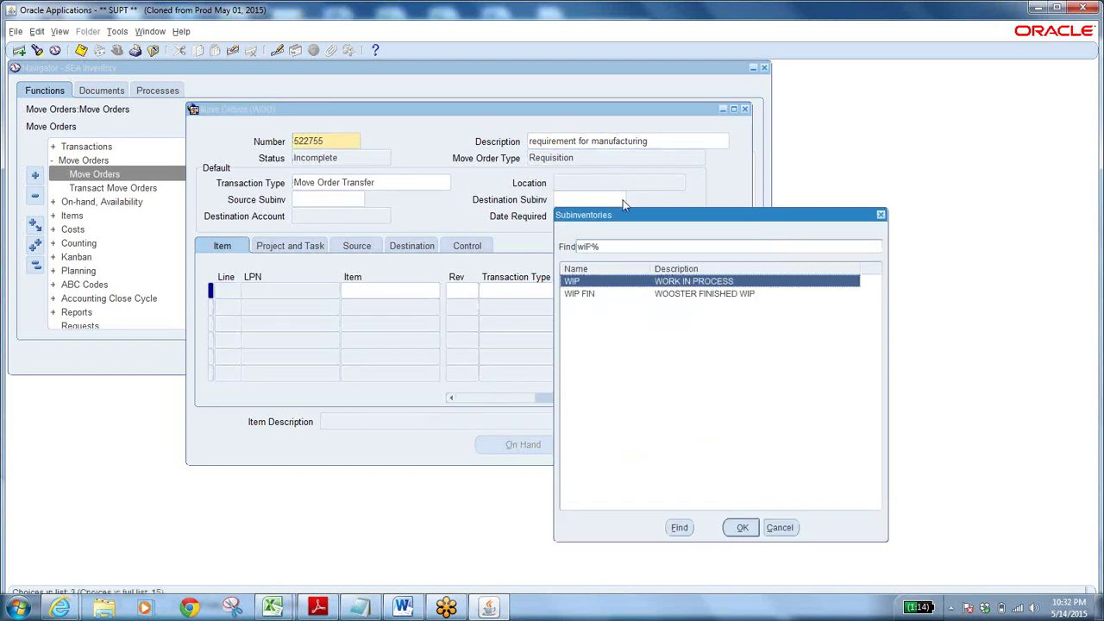
click(742, 528)
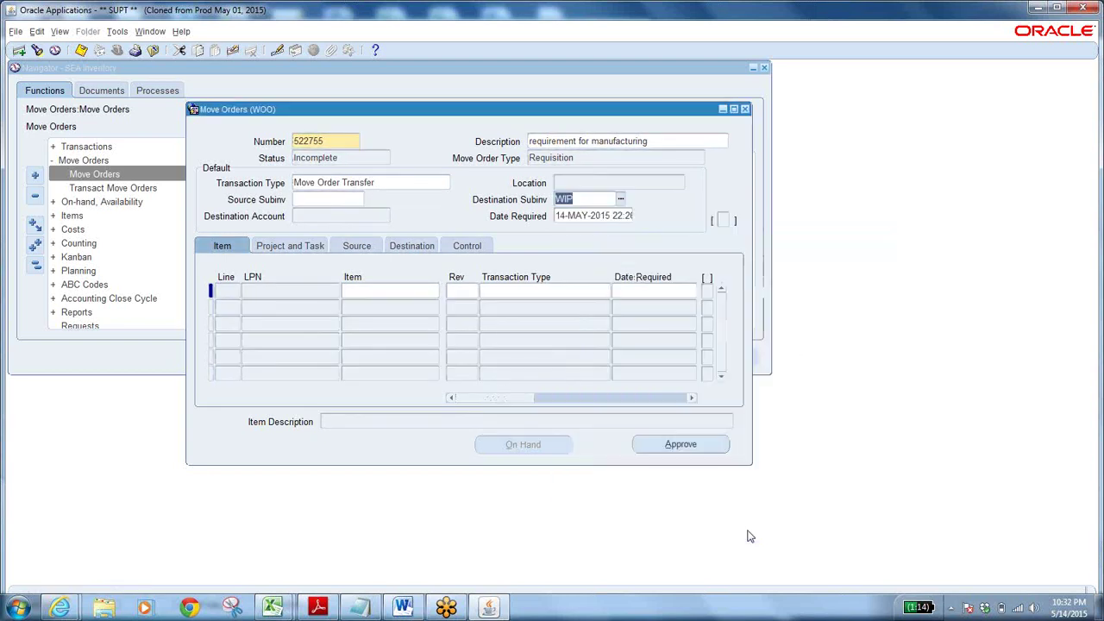
- Look up all items with % and add item 000601732A18F to line 1 of the move order
click(382, 290)
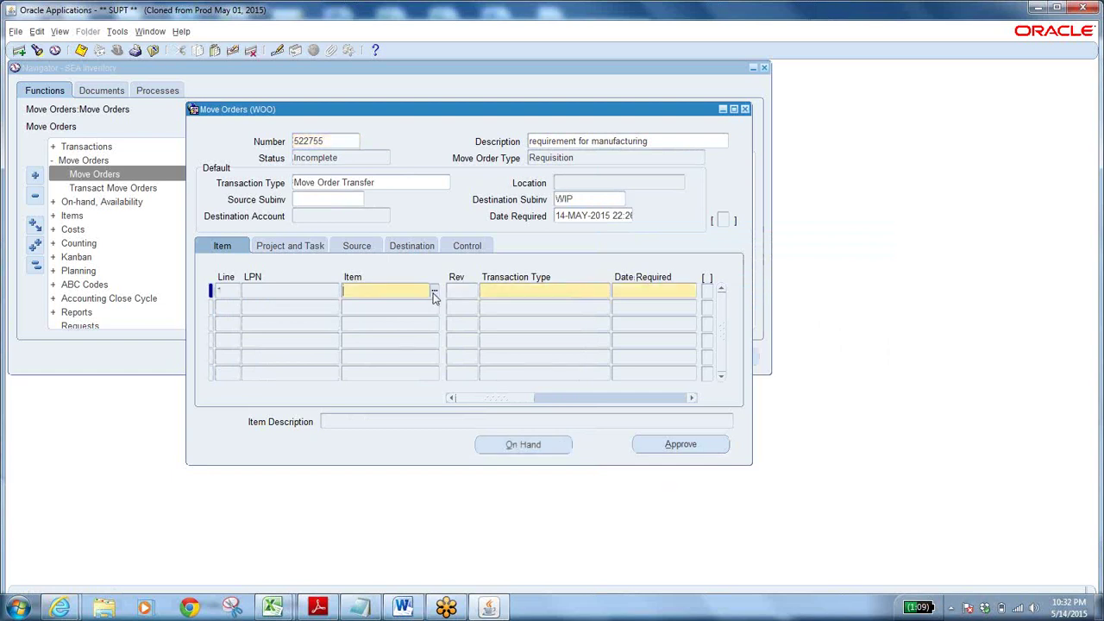
click(434, 293)
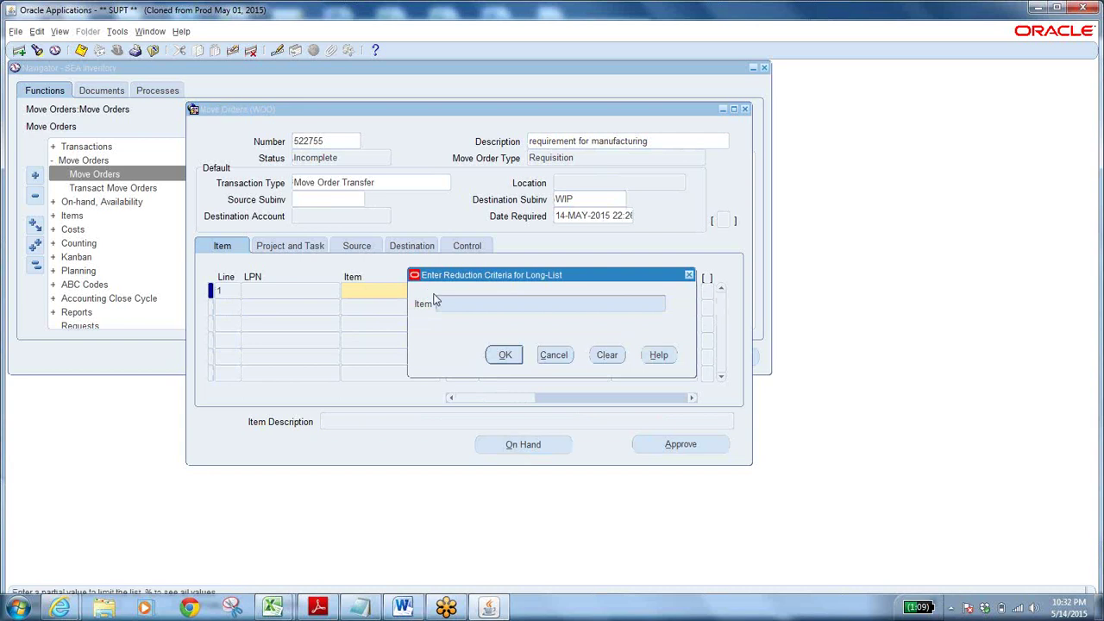
text(%)
key(Return)
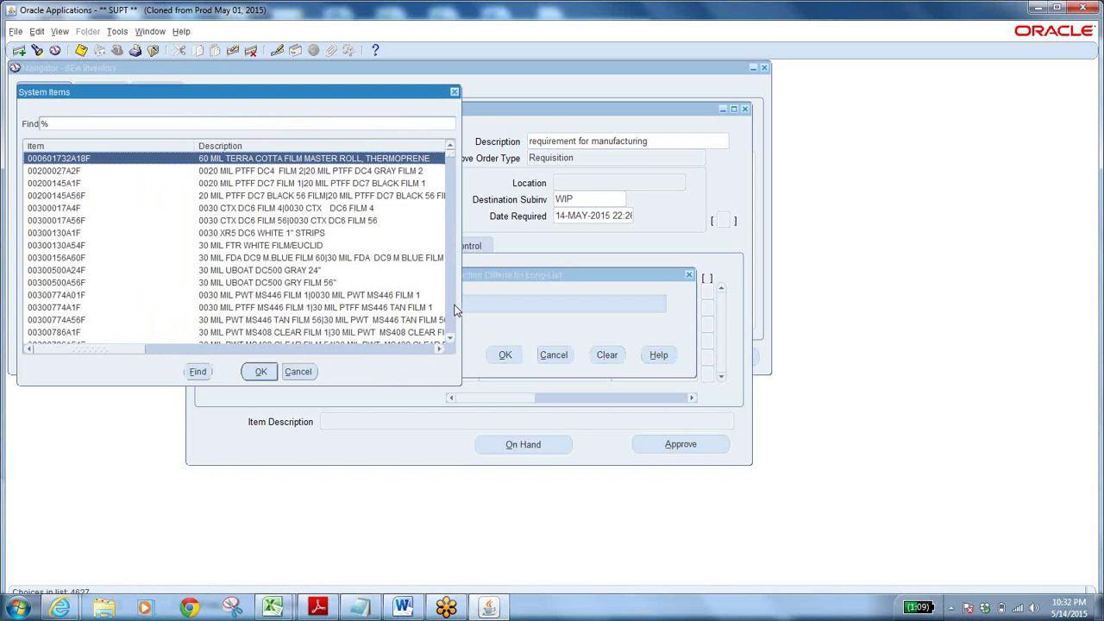
click(261, 372)
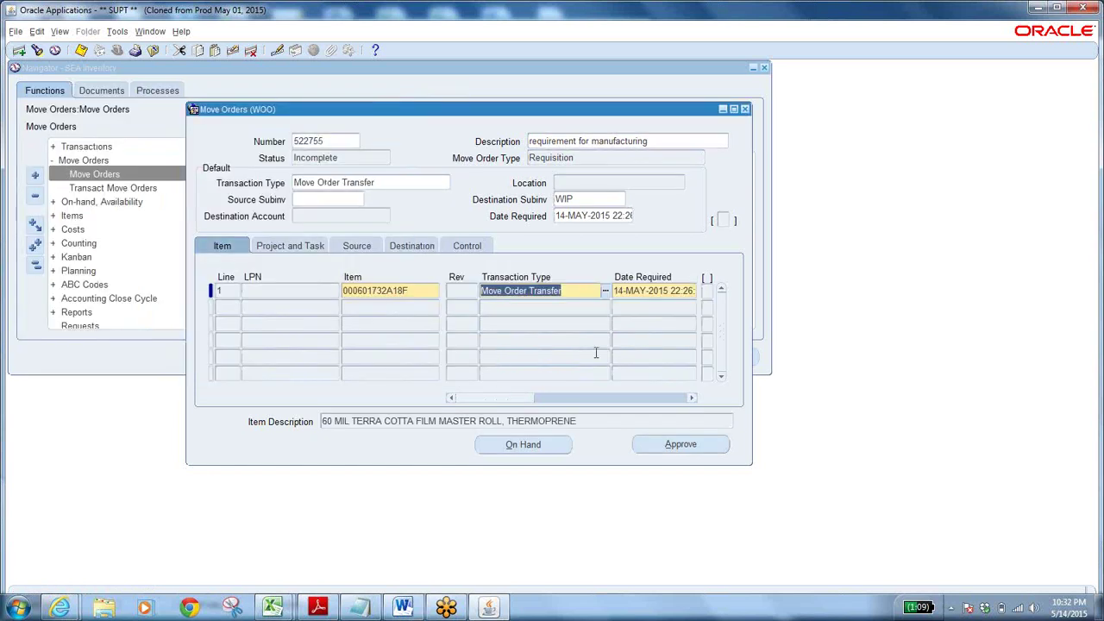
click(412, 292)
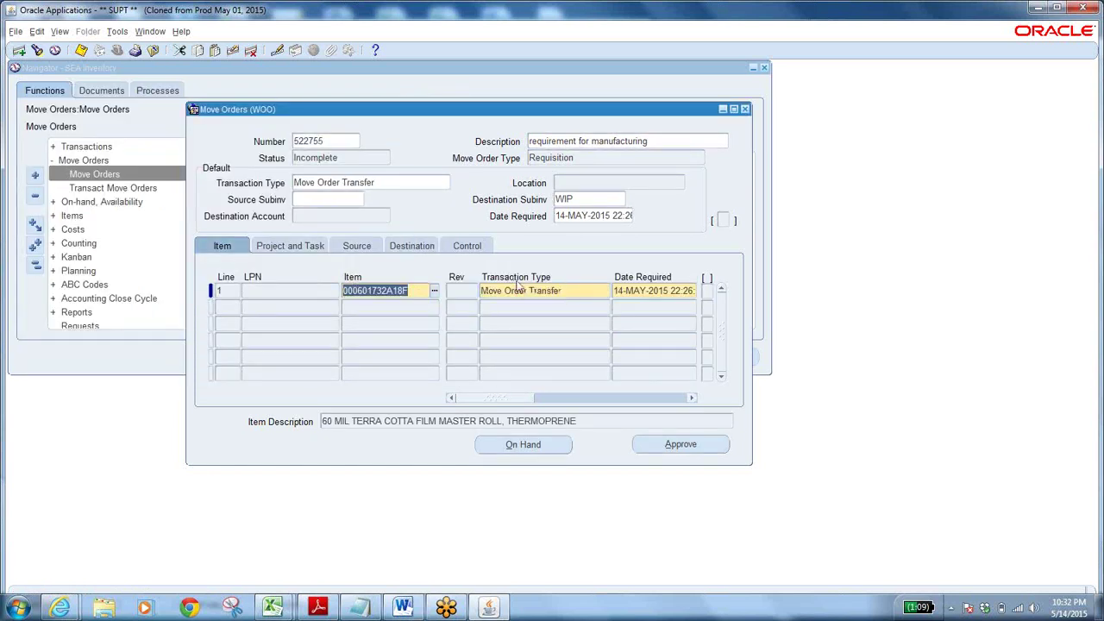
- Enter a primary quantity of 104 YD on line 1 and save the move order
click(579, 292)
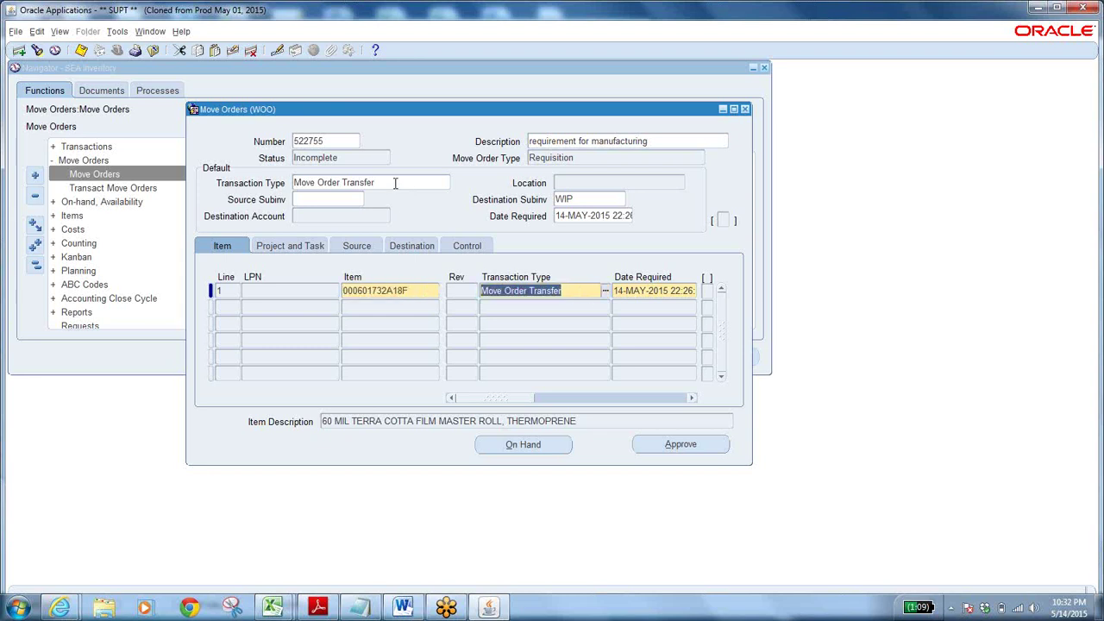
key(Tab)
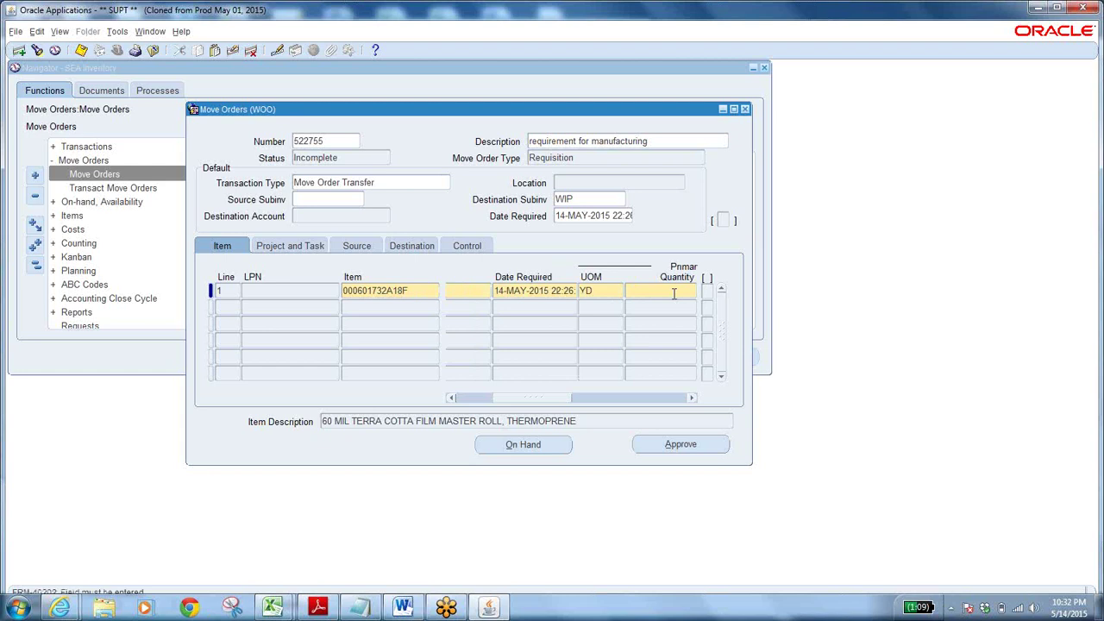
text(104)
drag(521, 397, 653, 397)
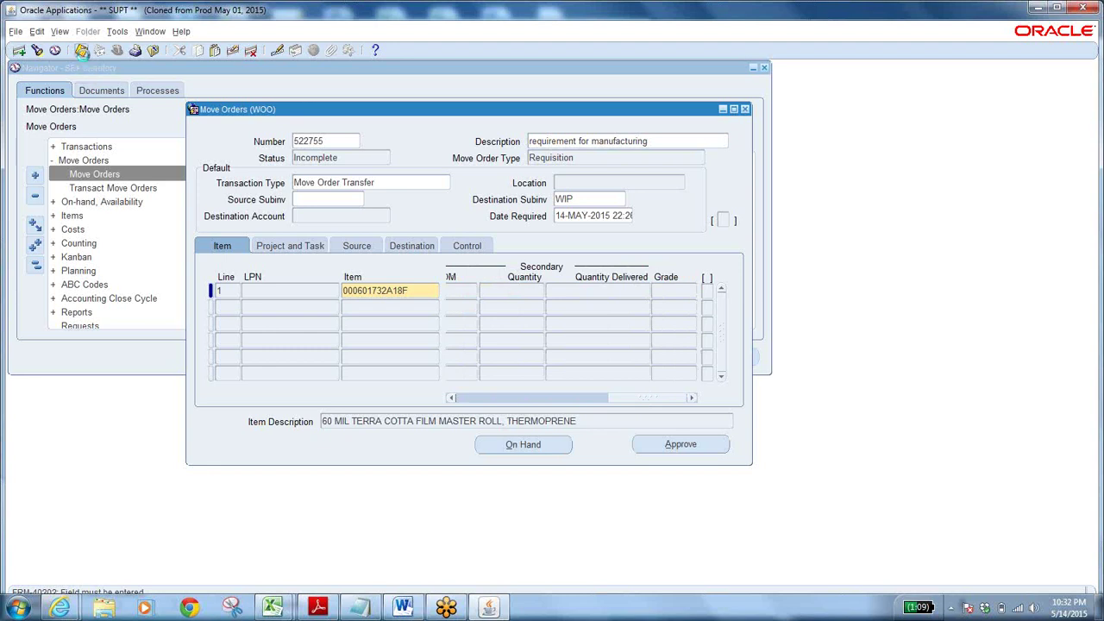
click(81, 50)
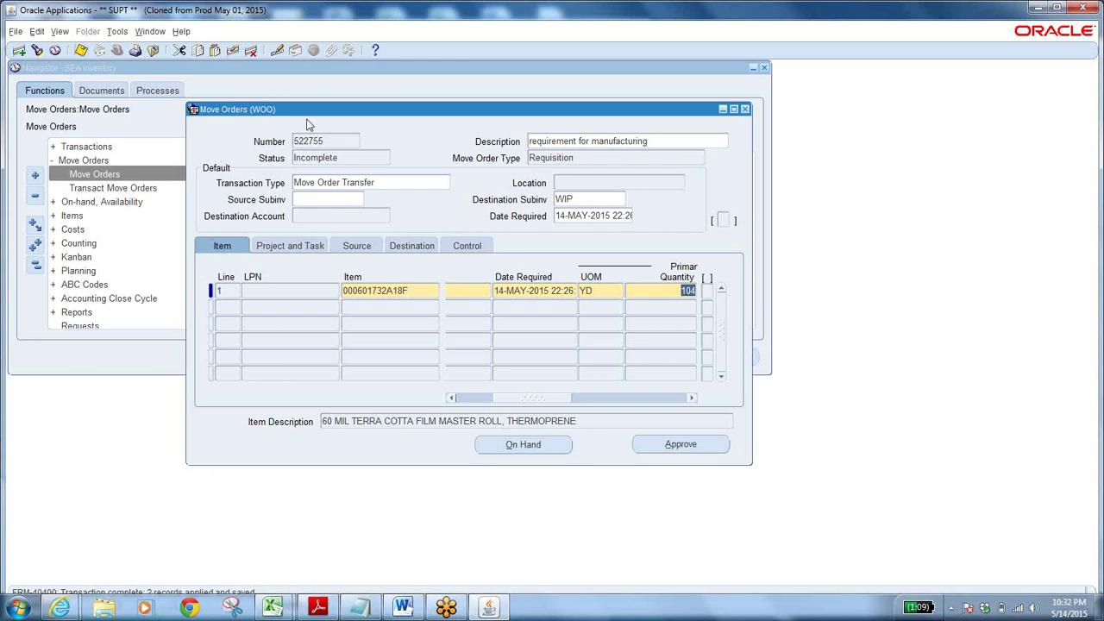
- Check the move order's number, status and line 1 item, and briefly view the on-hand material workbench
click(344, 141)
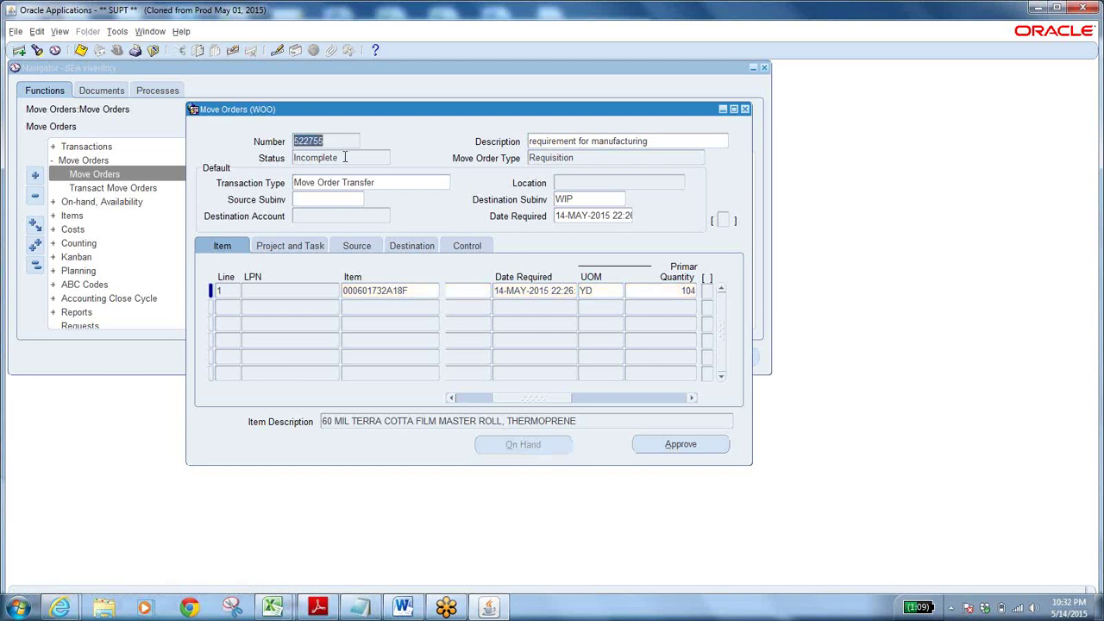
click(344, 157)
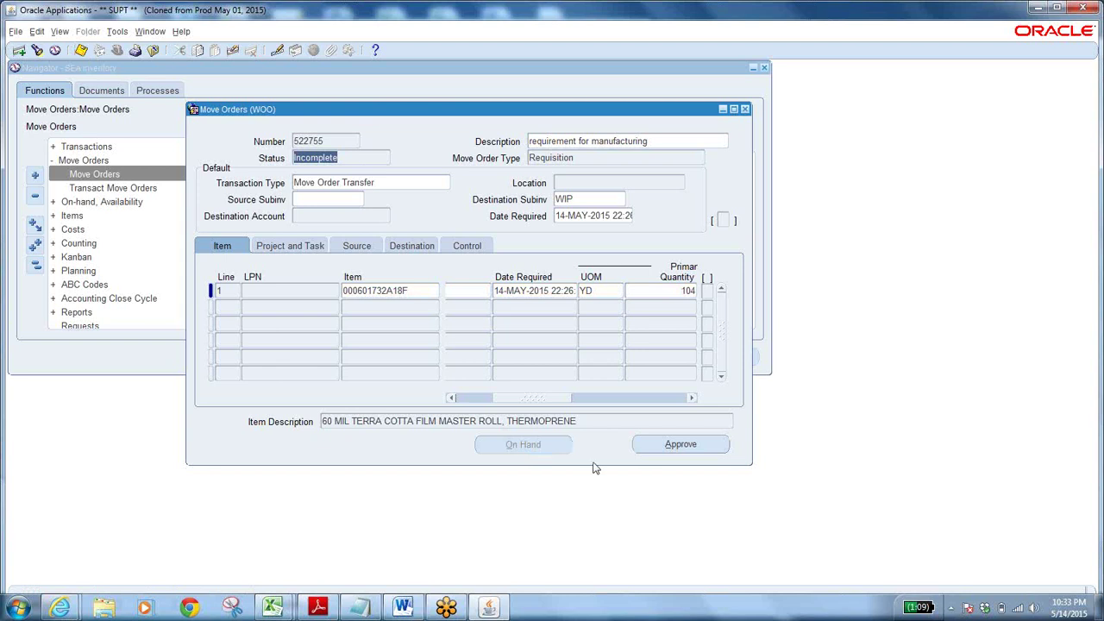
click(407, 290)
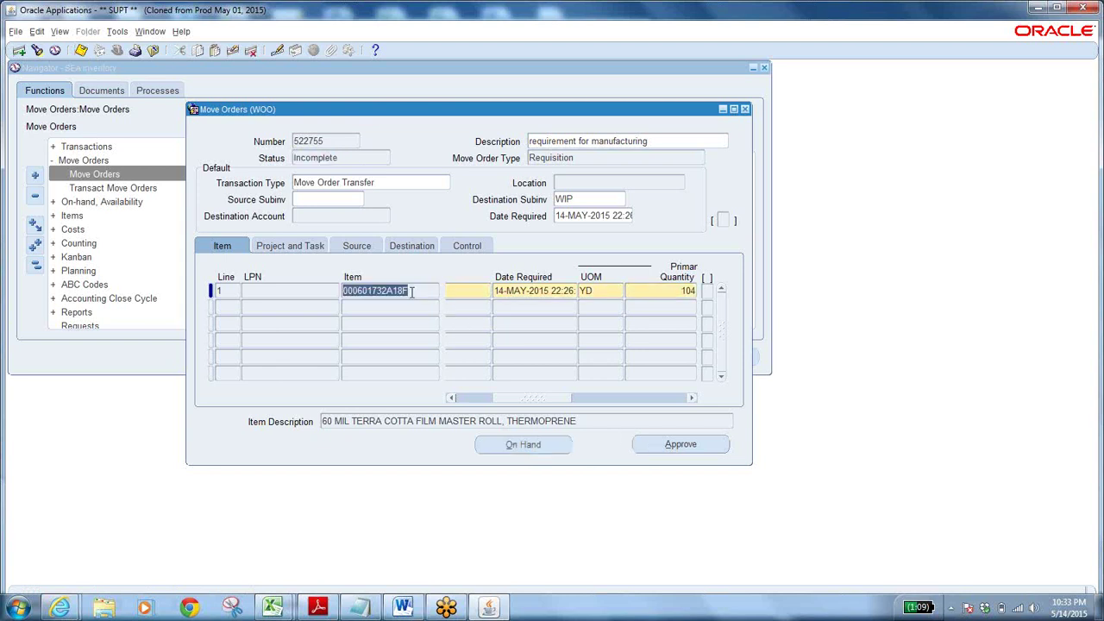
click(532, 445)
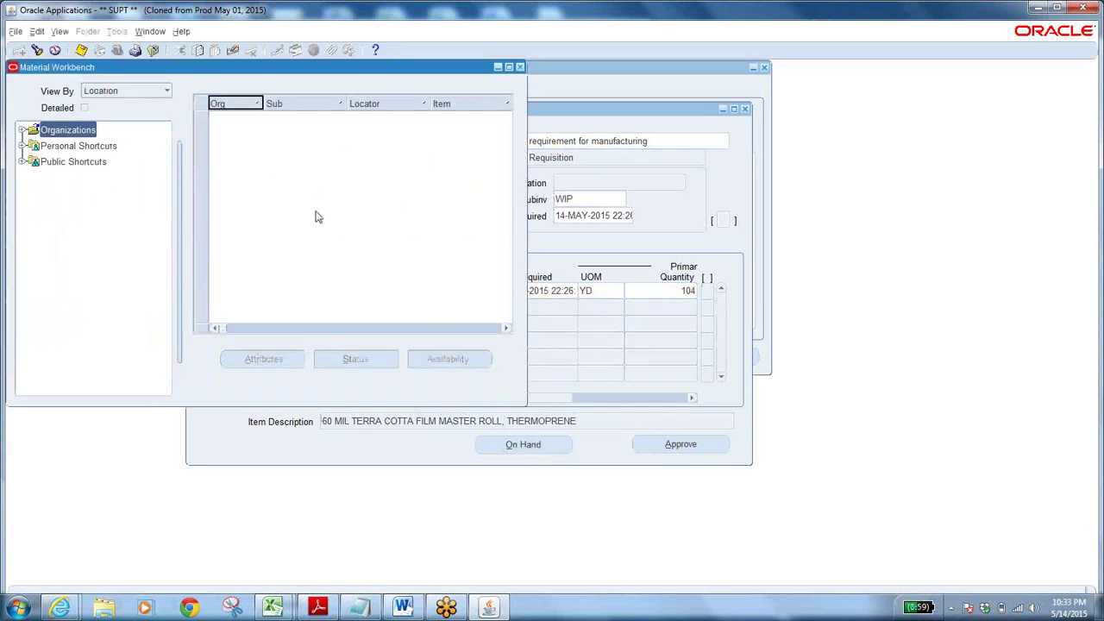
click(521, 69)
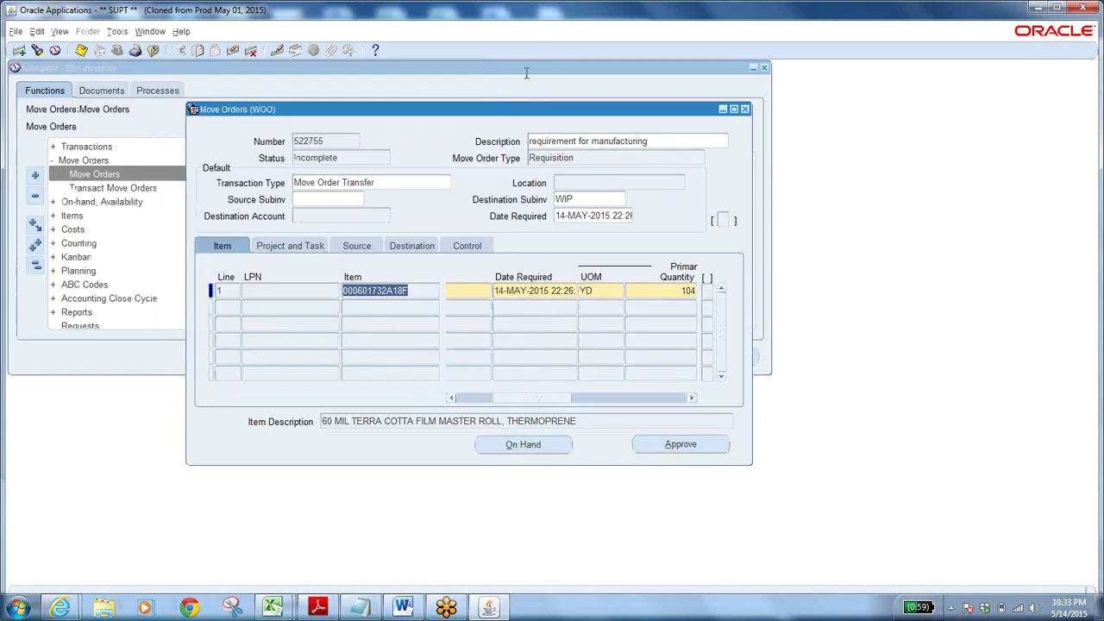
click(411, 293)
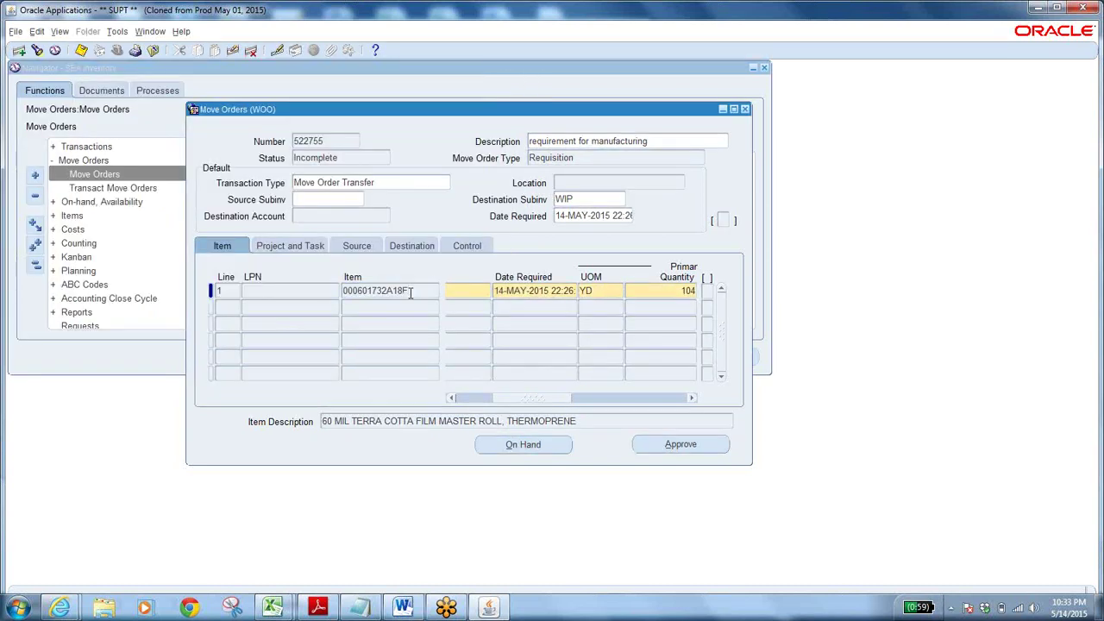
double_click(410, 292)
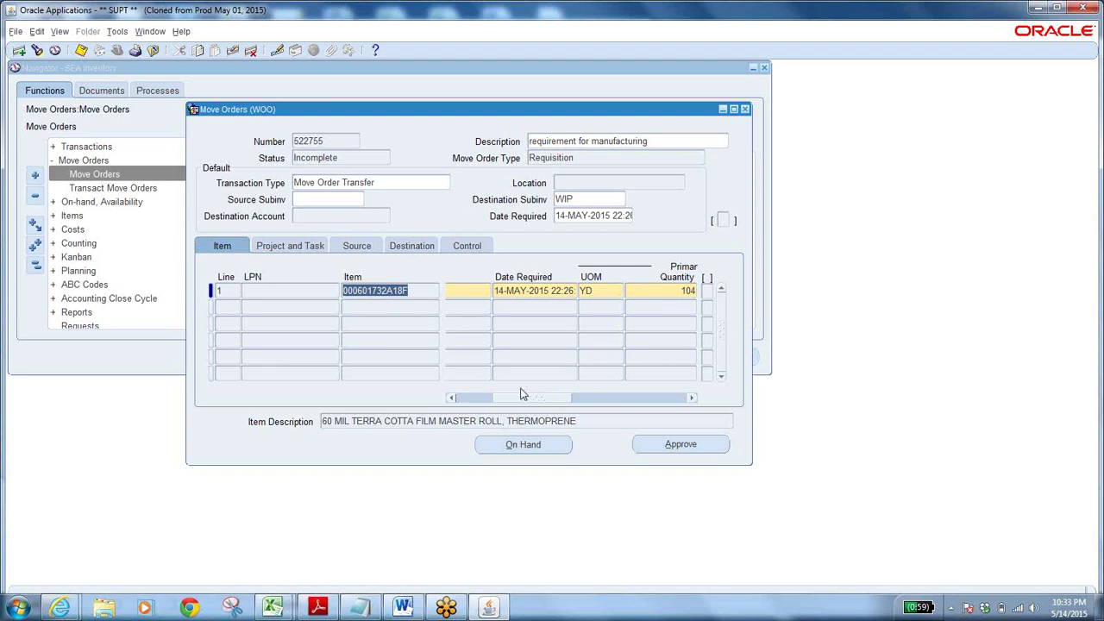
- Approve the move order and check its status
click(461, 401)
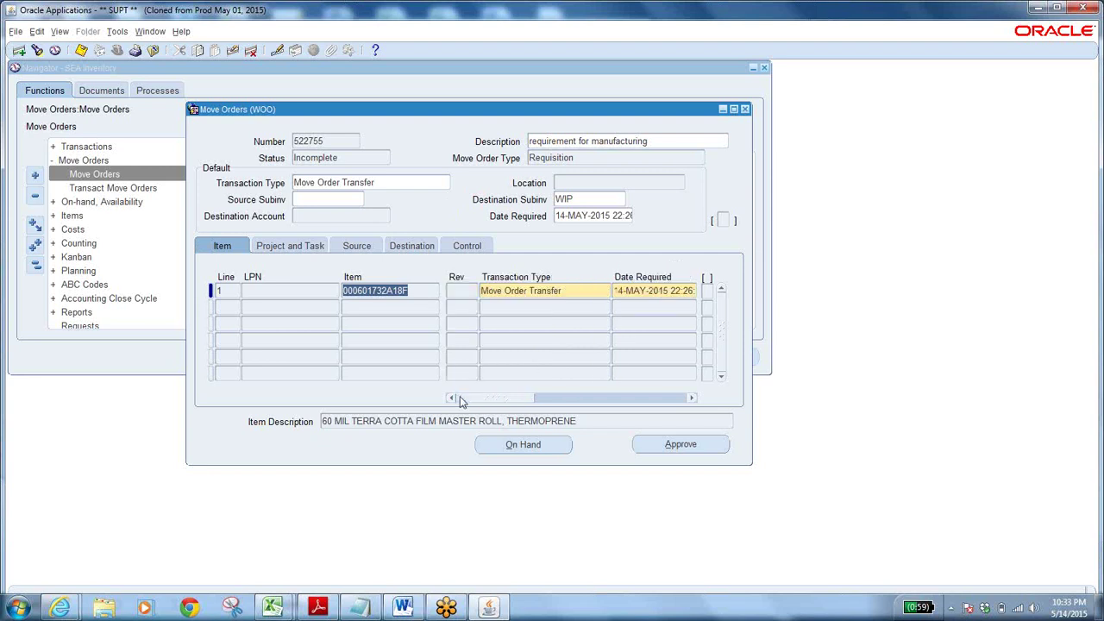
click(689, 448)
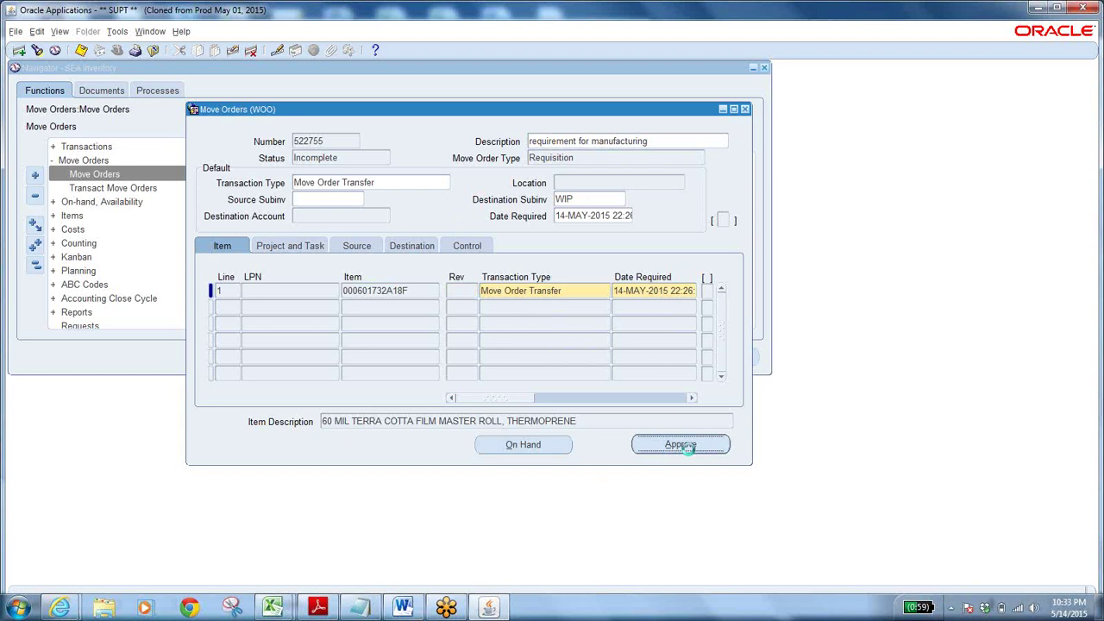
click(348, 163)
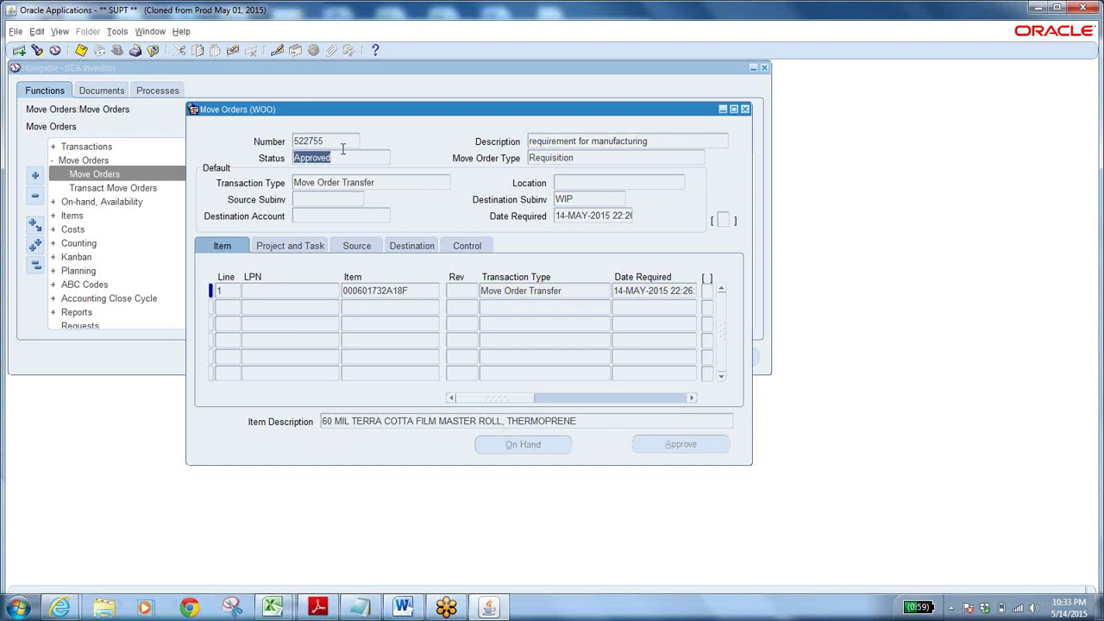
- Copy the move order number into the BOM Mixing file in Notepad and return to the move order
click(342, 146)
key(ctrl+c)
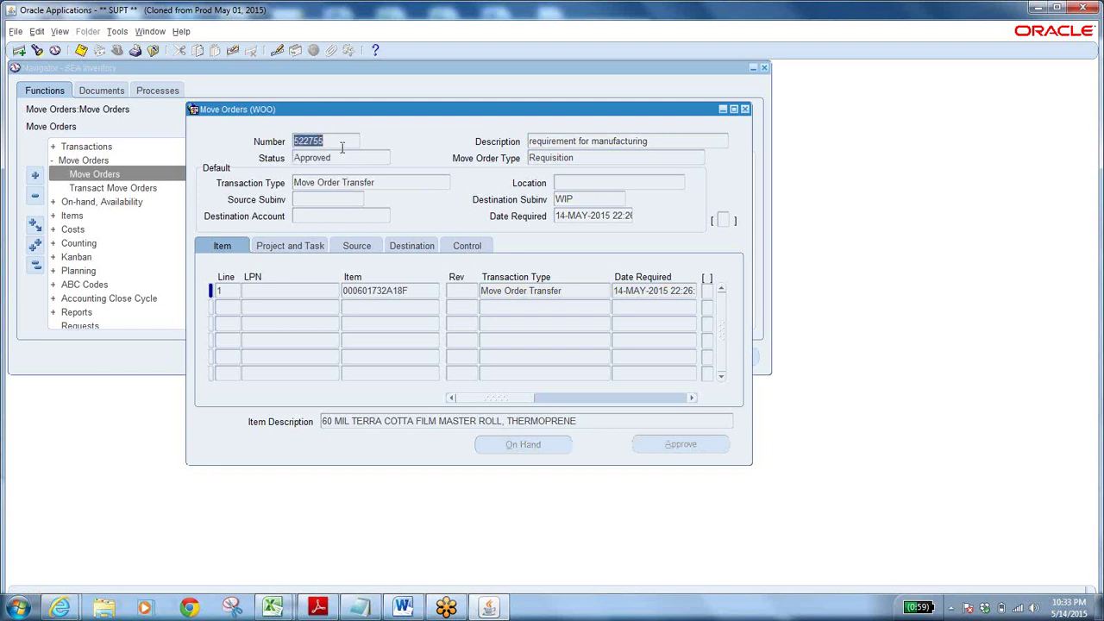
click(372, 611)
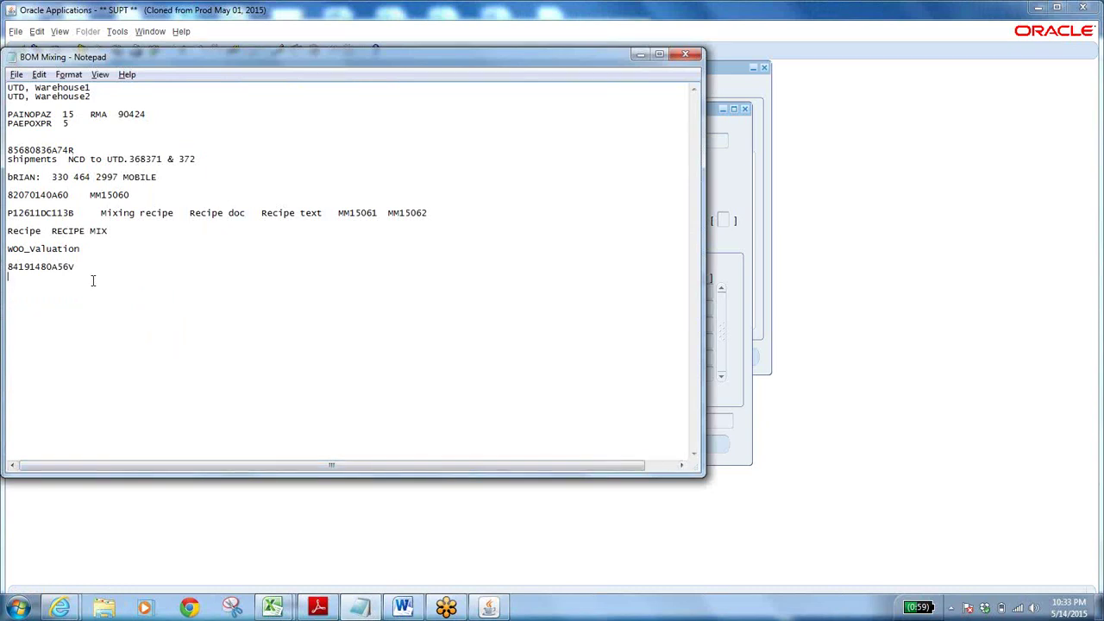
key(ctrl+v)
key(alt+Tab)
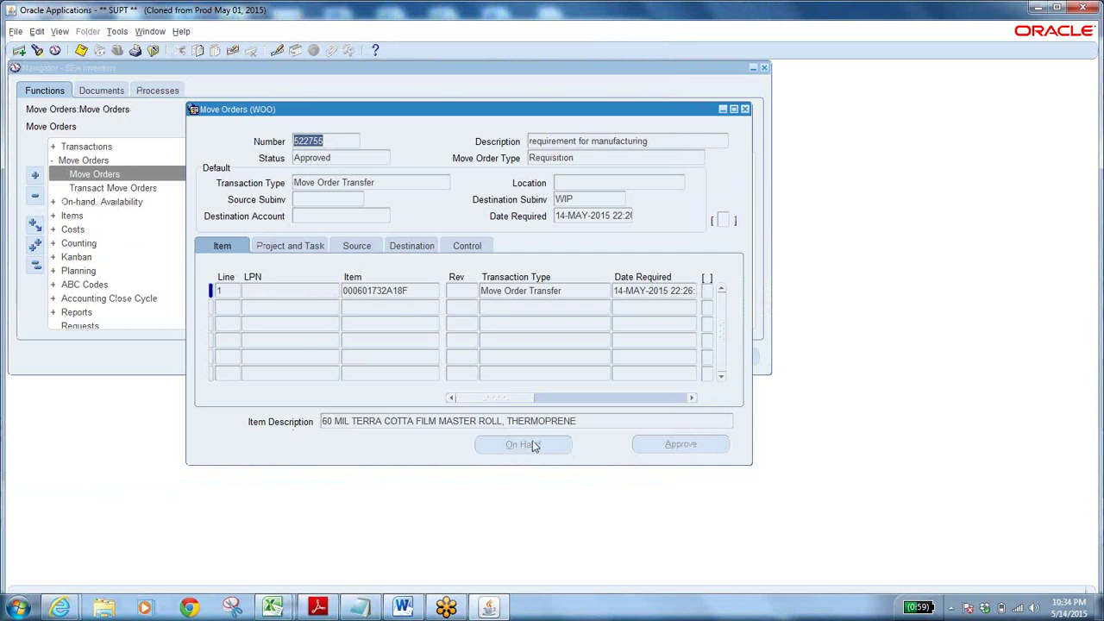
- Copy the item number 000601732A18F from line 1 into the BOM Mixing notes beside the move order number
click(414, 288)
key(ctrl+c)
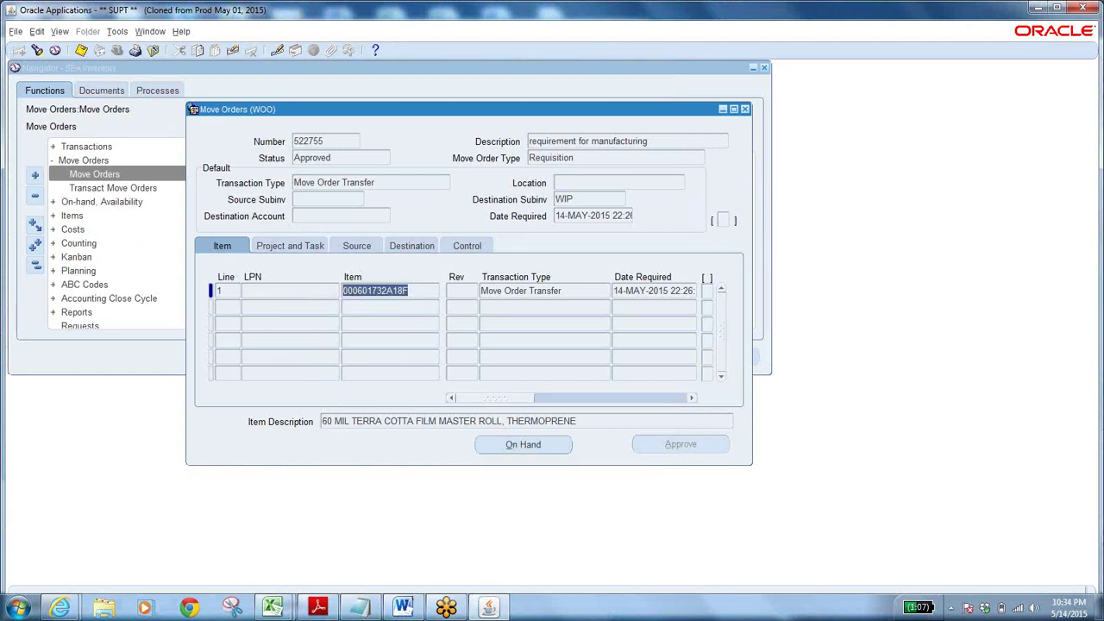
click(371, 608)
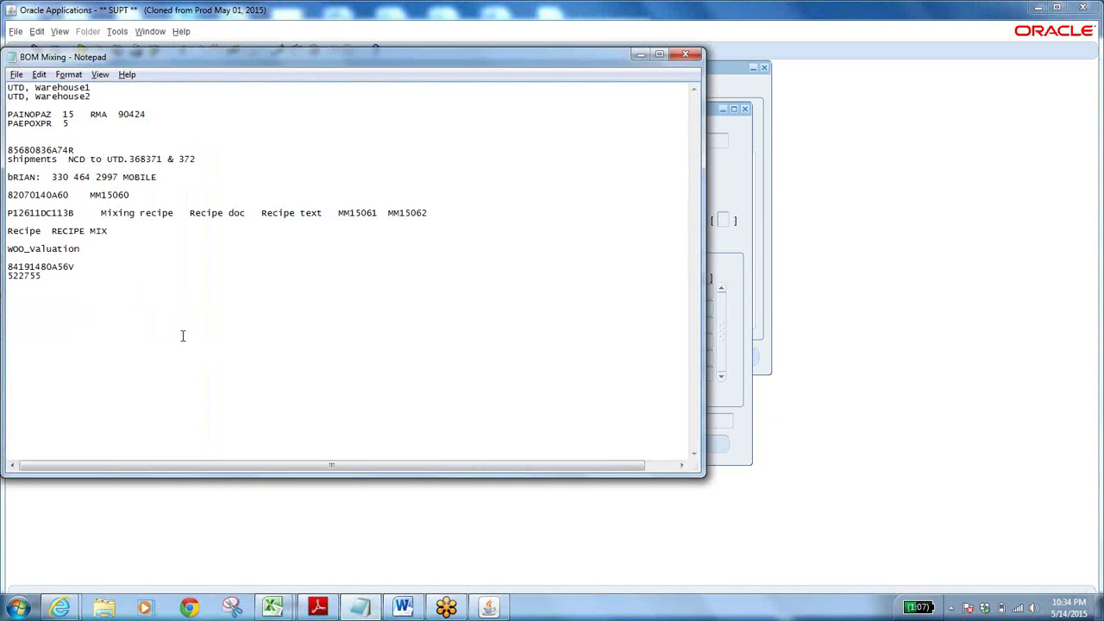
click(59, 286)
key(ctrl+v)
key(alt+Tab)
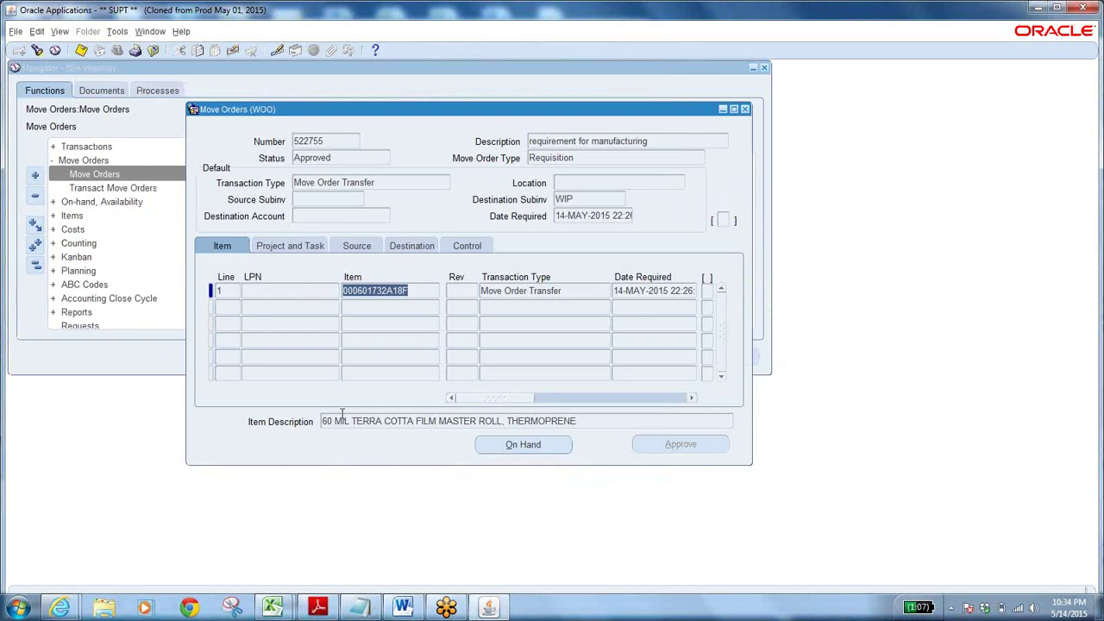
- Close the move order and start submitting a new single request
click(746, 110)
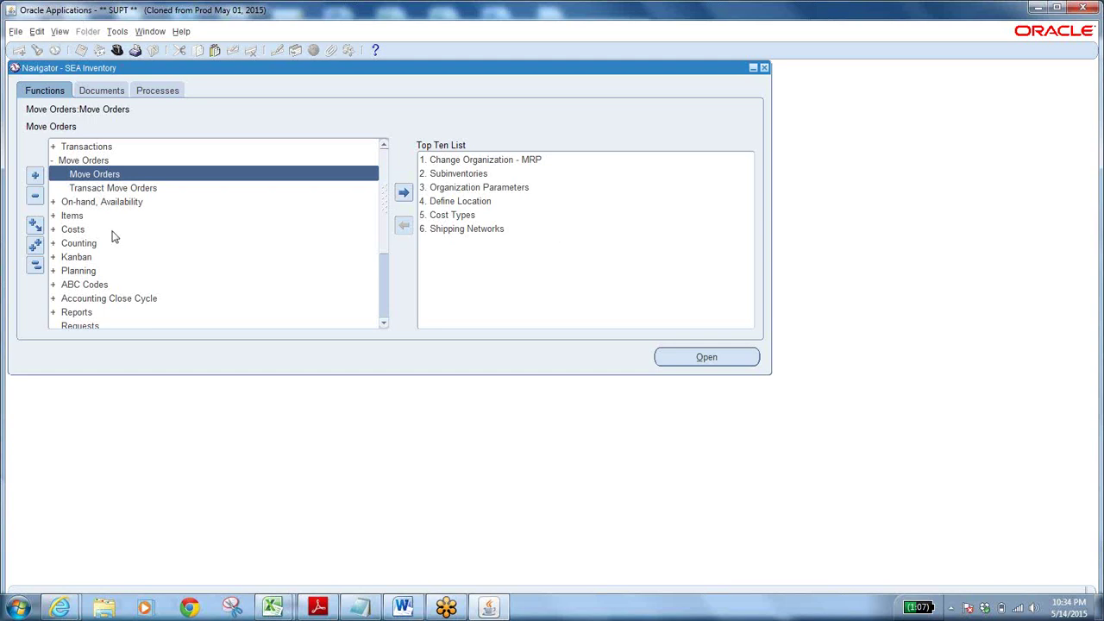
click(129, 176)
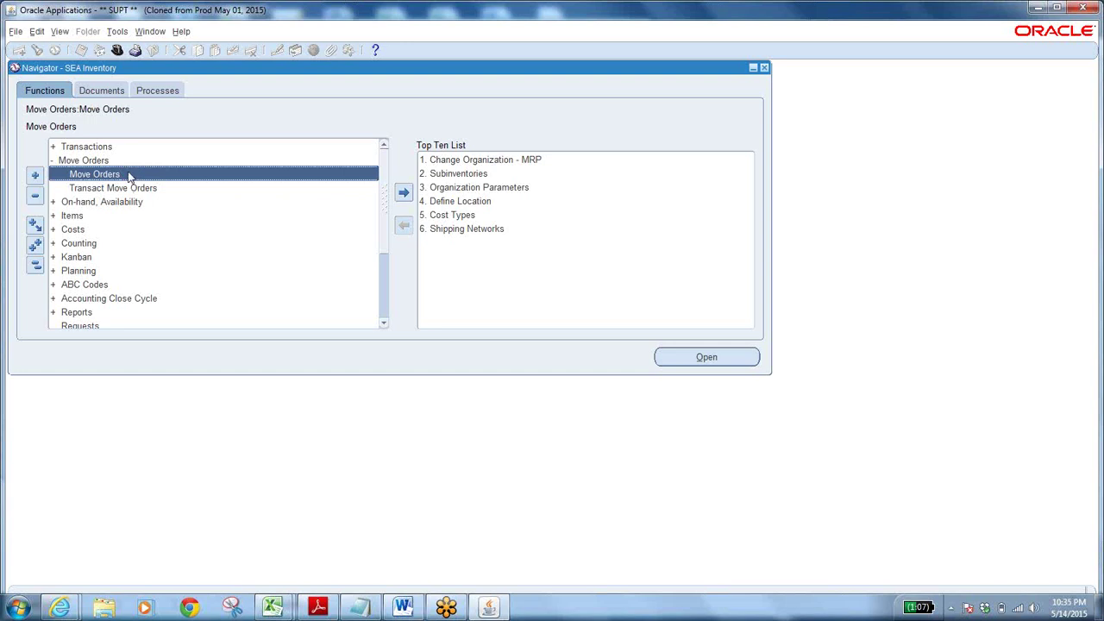
click(57, 31)
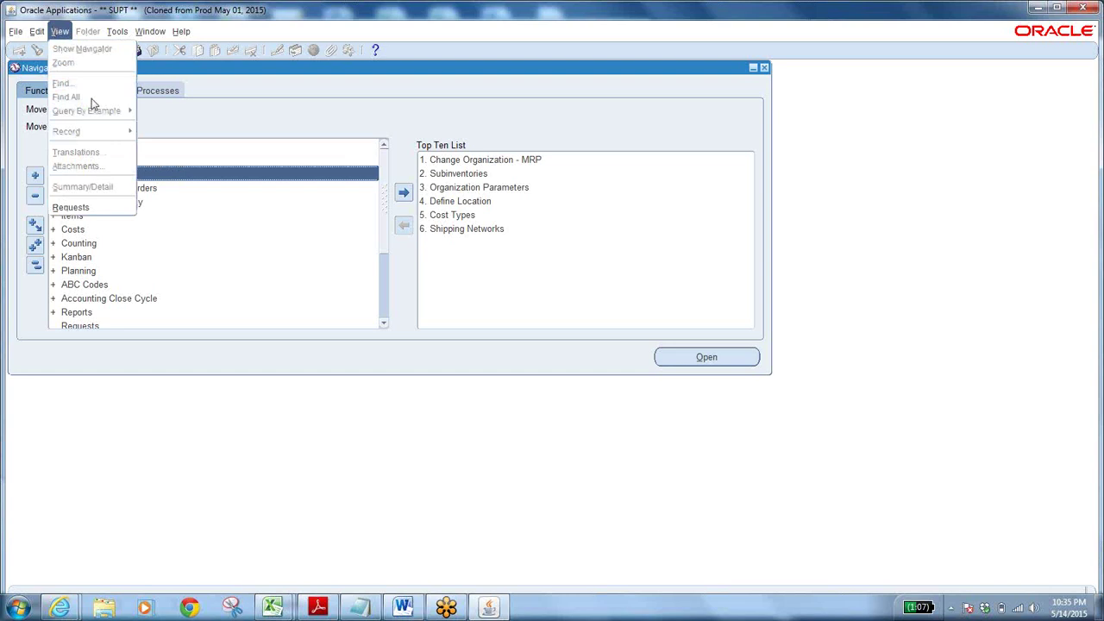
click(120, 211)
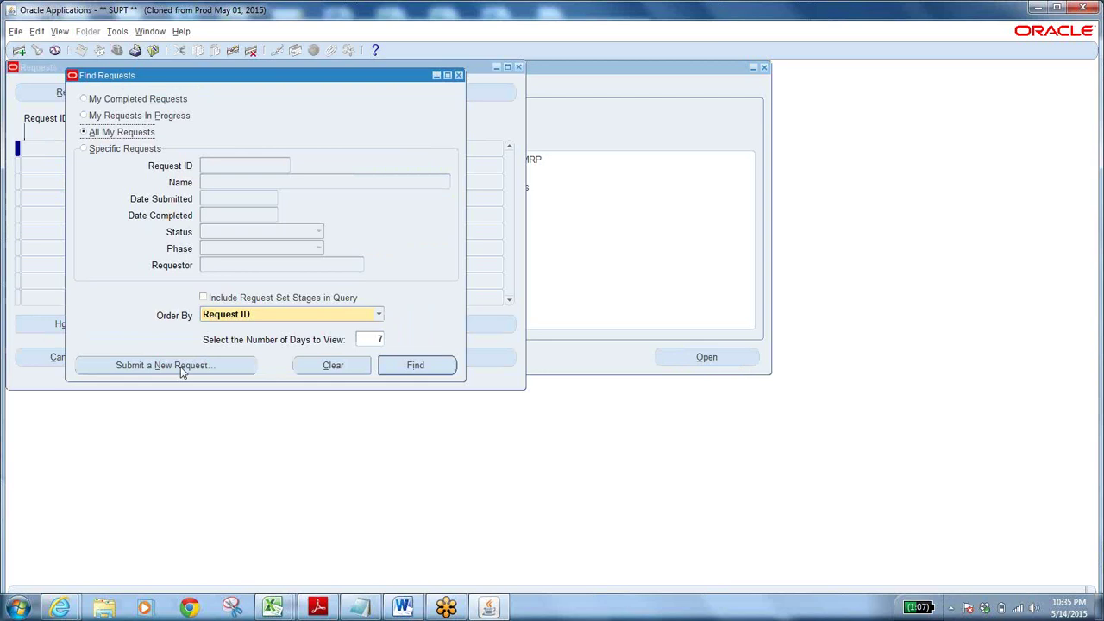
click(184, 370)
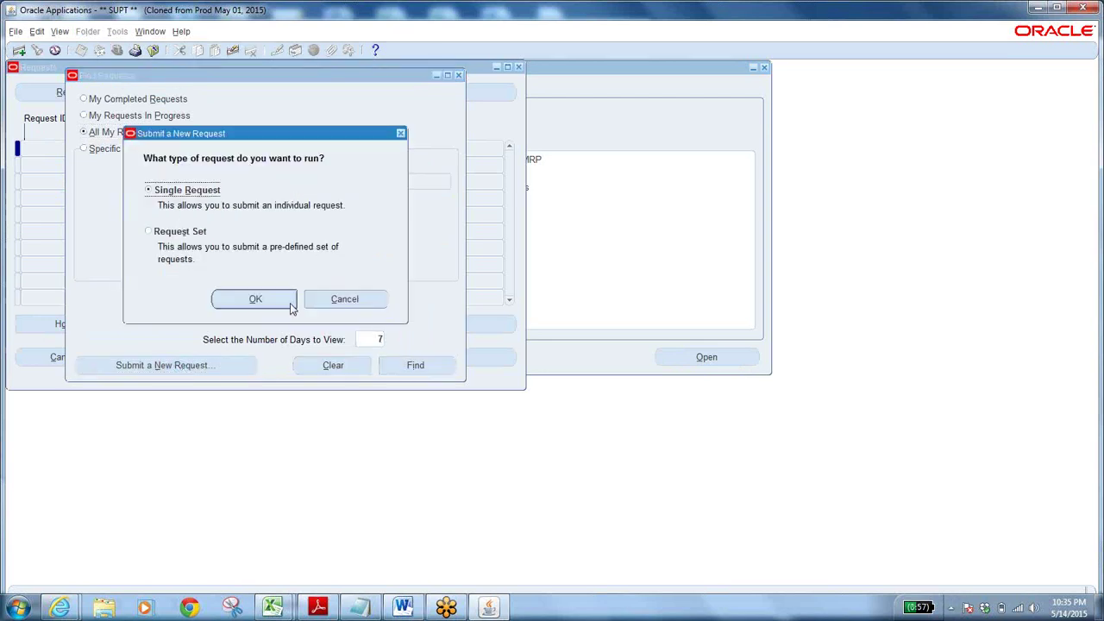
click(288, 302)
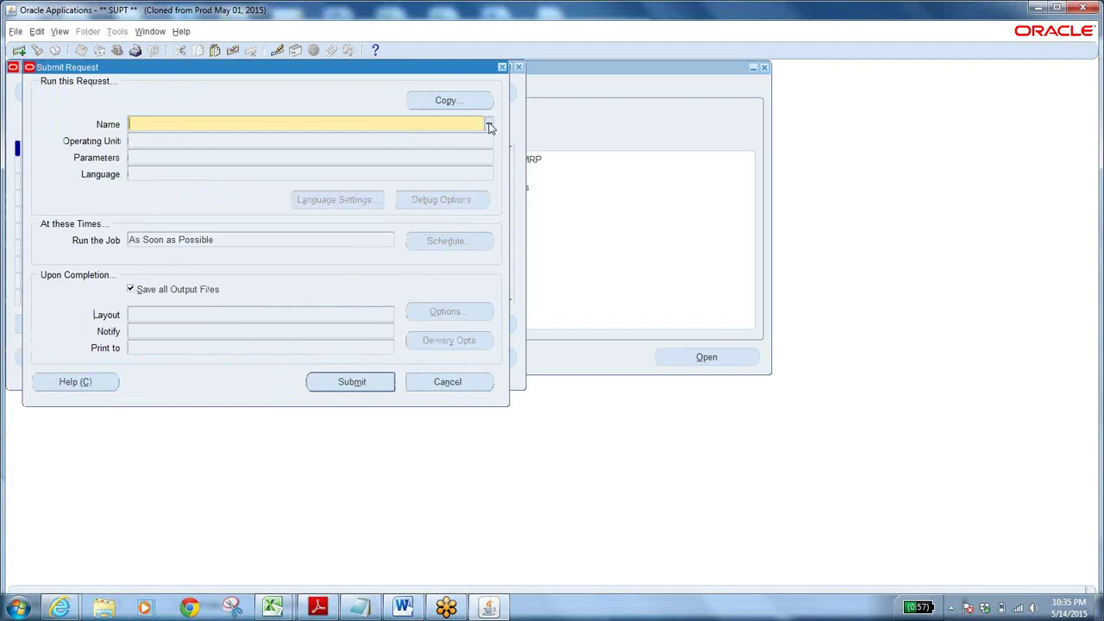
- Search the reports for %move% and choose Move Order Pick Slip as the request to run
click(488, 124)
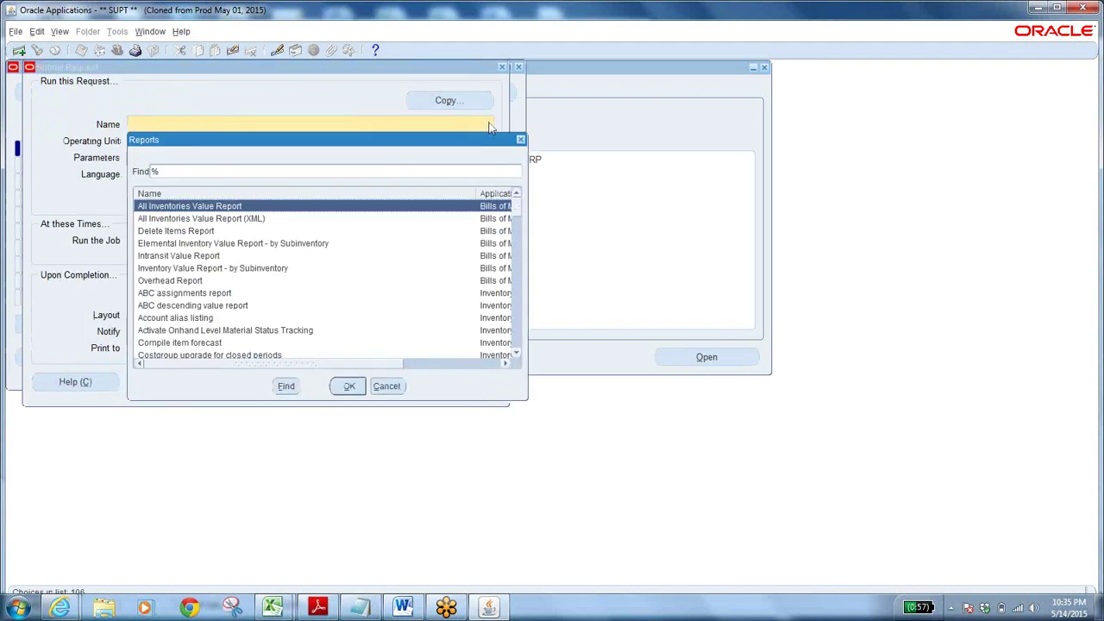
drag(419, 143, 519, 180)
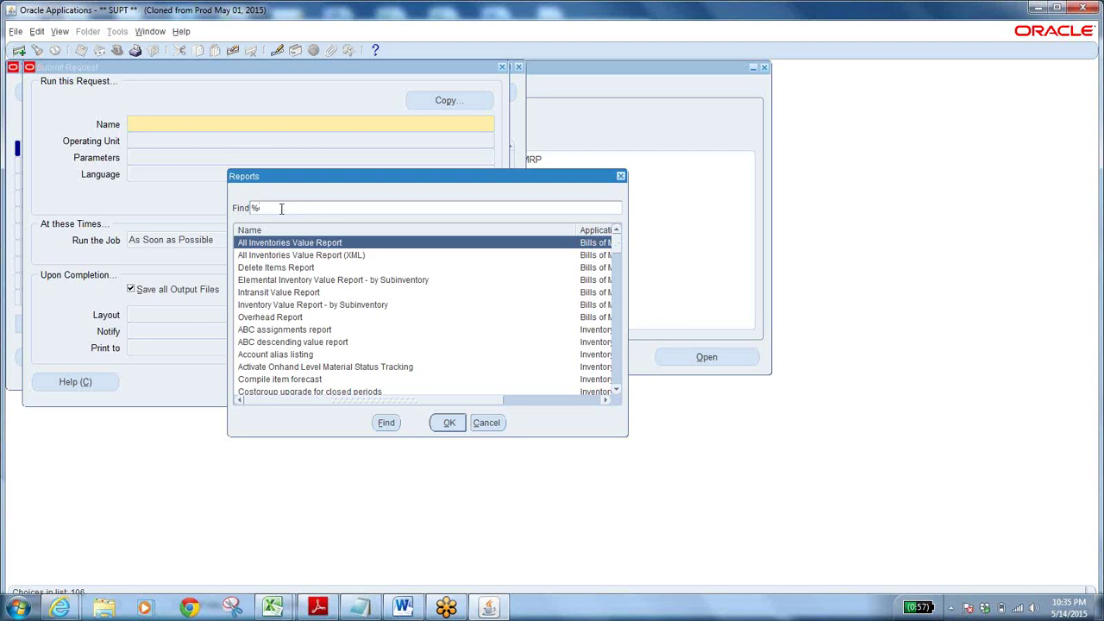
text(move%)
drag(280, 208, 259, 208)
click(396, 426)
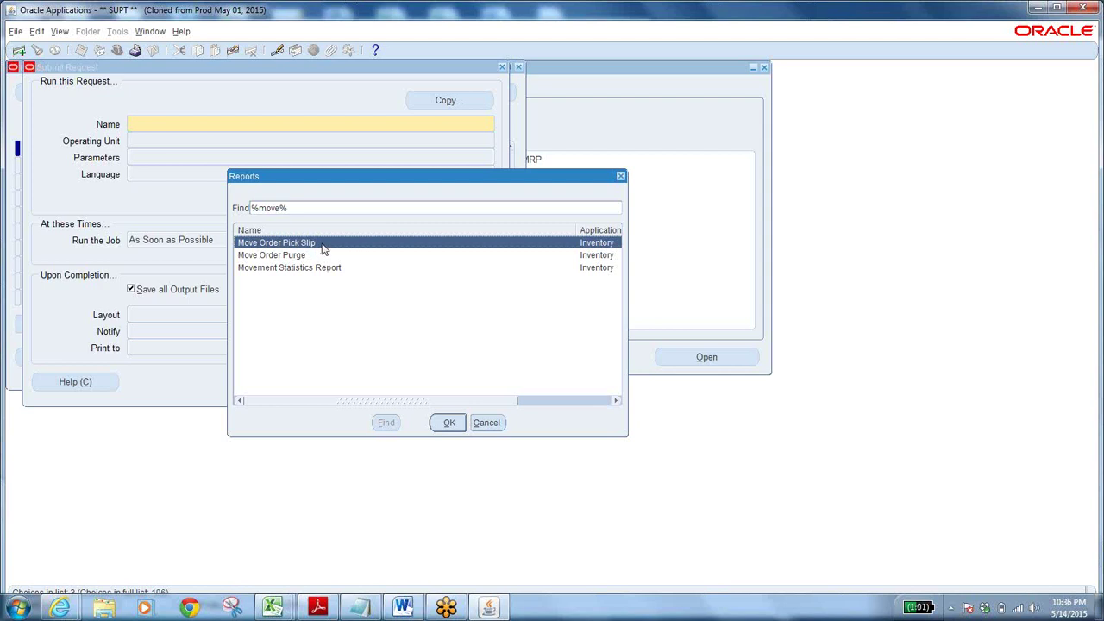
click(449, 422)
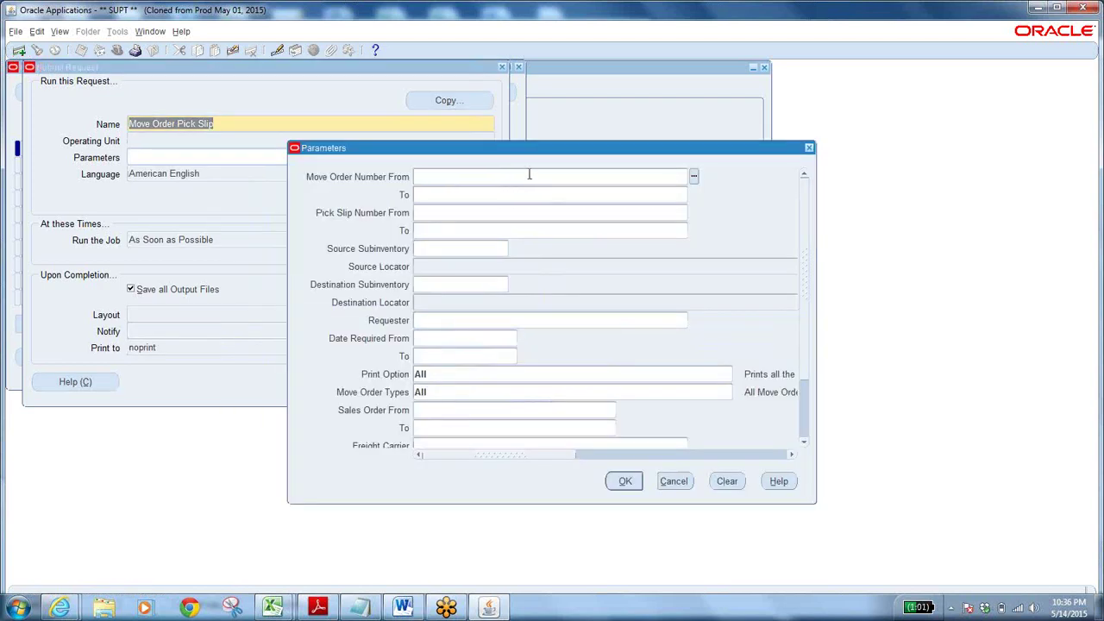
key(ctrl+v)
key(BackSpace)
key(BackSpace)
key(BackSpace)
key(BackSpace)
key(BackSpace)
key(BackSpace)
key(BackSpace)
key(BackSpace)
key(BackSpace)
key(BackSpace)
key(BackSpace)
key(BackSpace)
key(BackSpace)
- Copy the move order number from the BOM Mixing notes and use it for both ends of the Move Order Number range
click(360, 607)
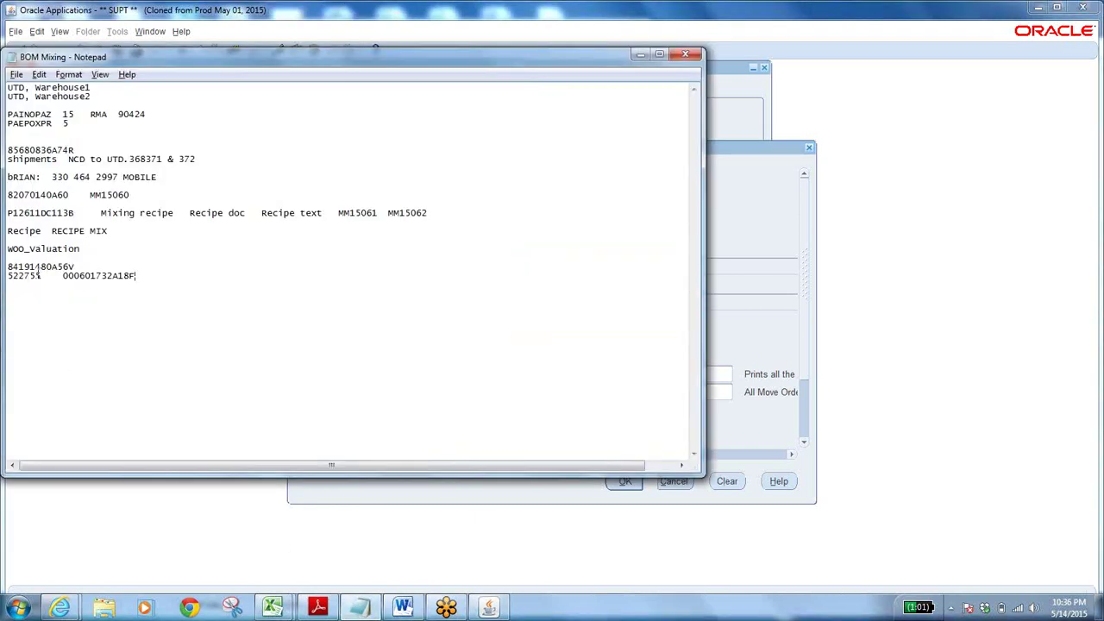
drag(43, 276, 10, 278)
key(ctrl+c)
key(alt+Tab)
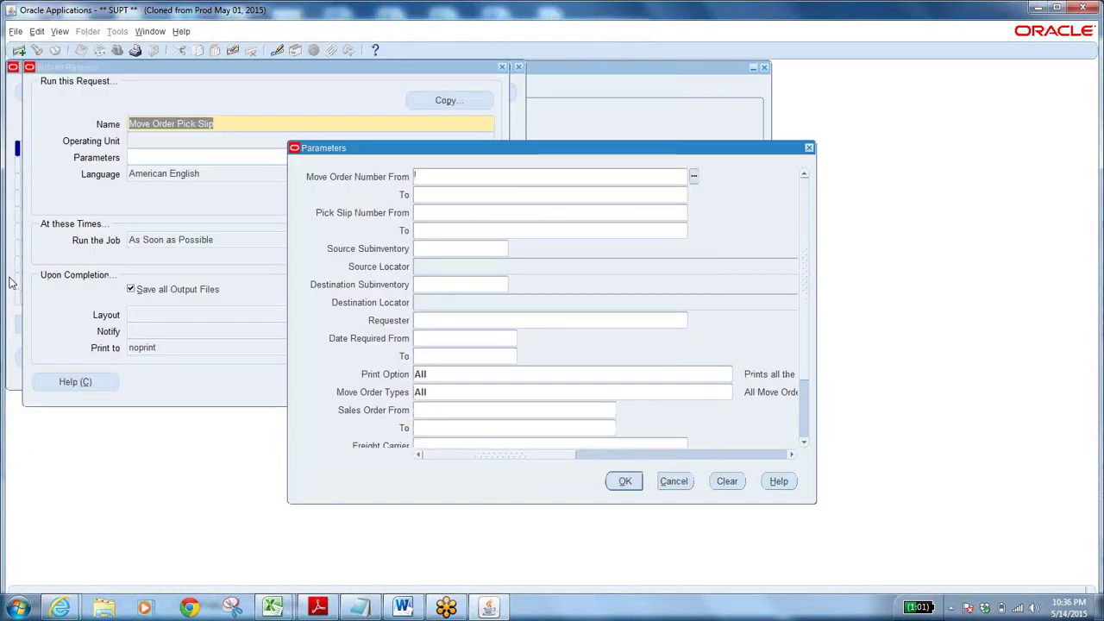
key(ctrl+v)
key(Tab)
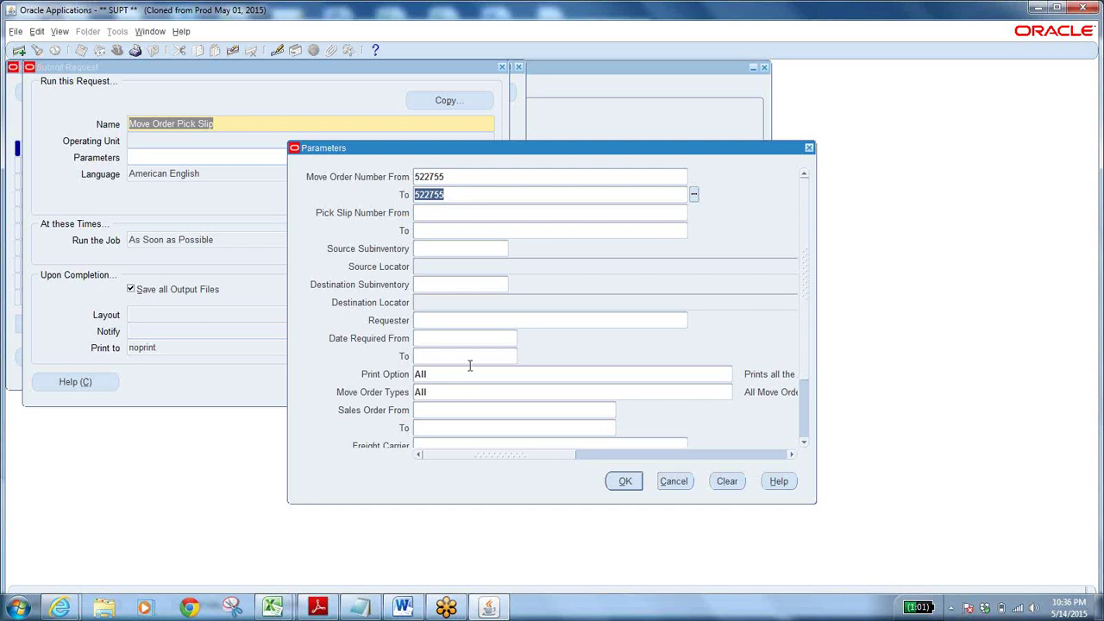
- Accept the parameters, submit the Move Order Pick Slip request and decline submitting another request
click(636, 484)
click(364, 382)
click(588, 366)
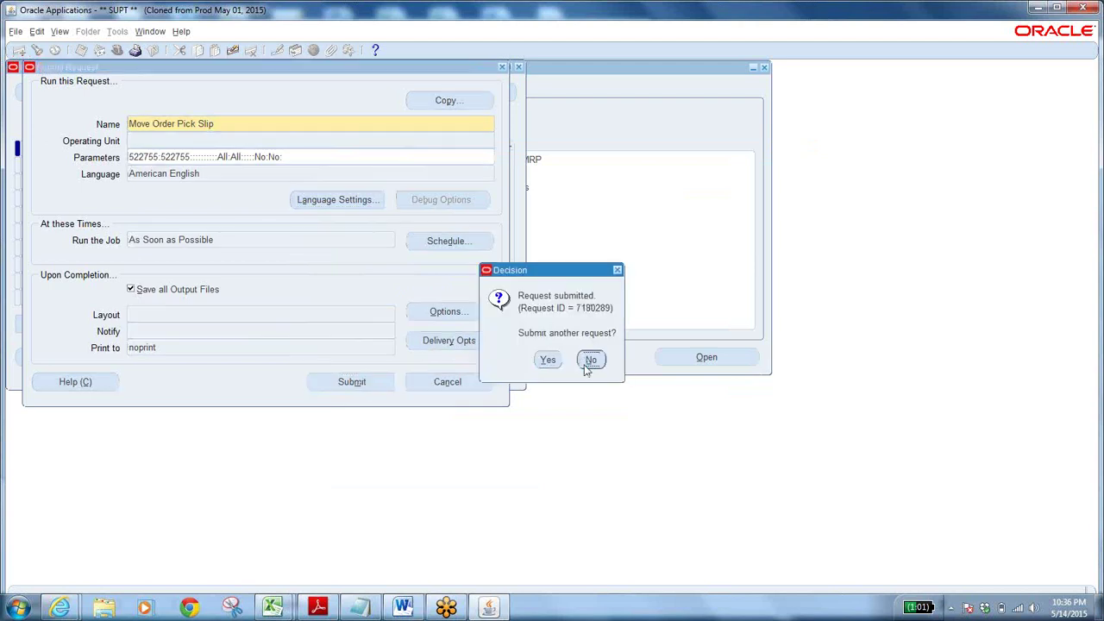
- List all submitted requests and refresh the data until the Move Order Pick Slip request completes
click(409, 365)
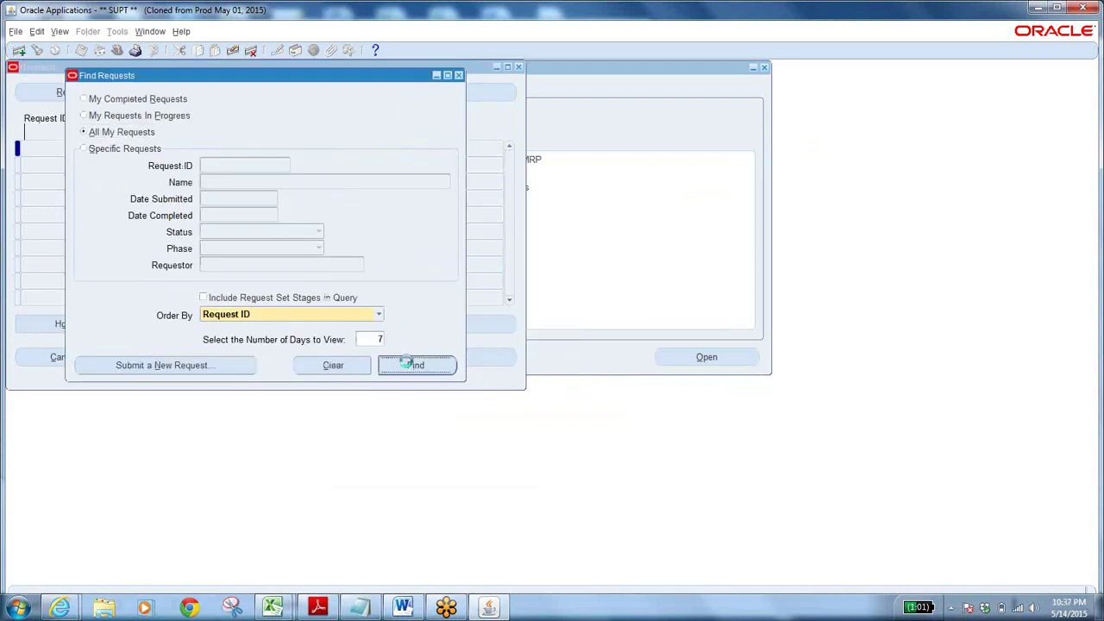
click(69, 92)
click(69, 92)
click(69, 92)
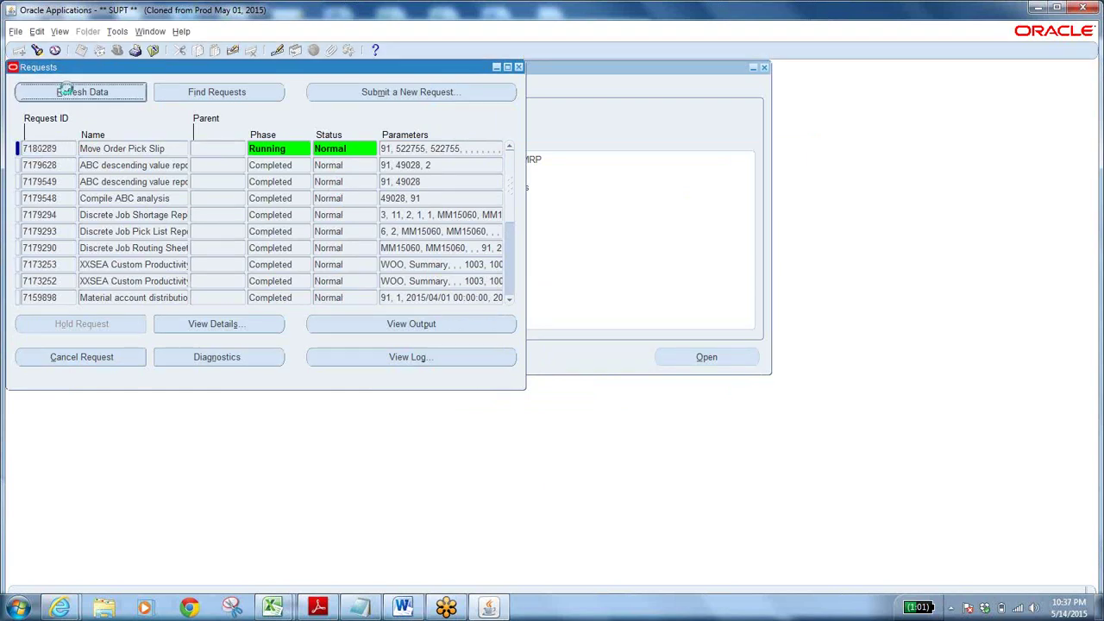
click(69, 92)
click(69, 93)
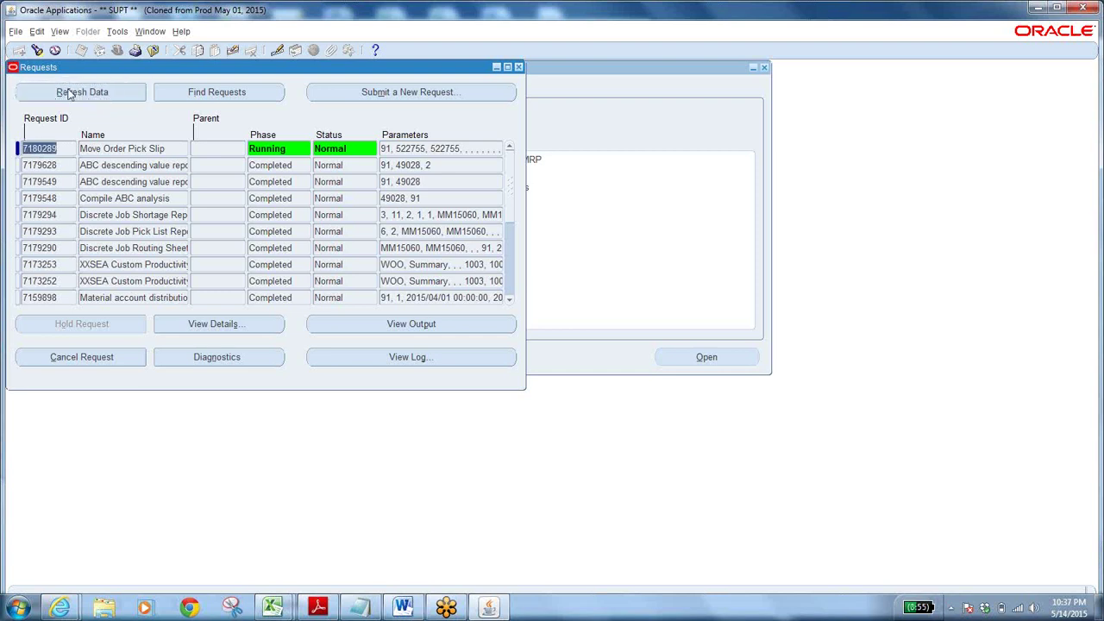
click(164, 148)
click(303, 151)
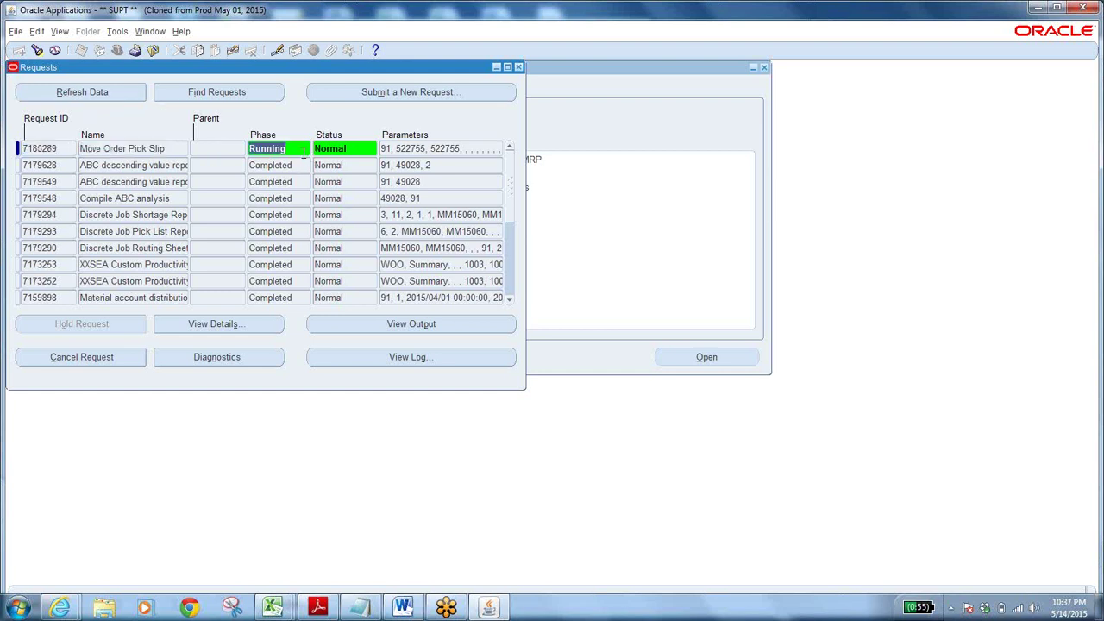
click(82, 92)
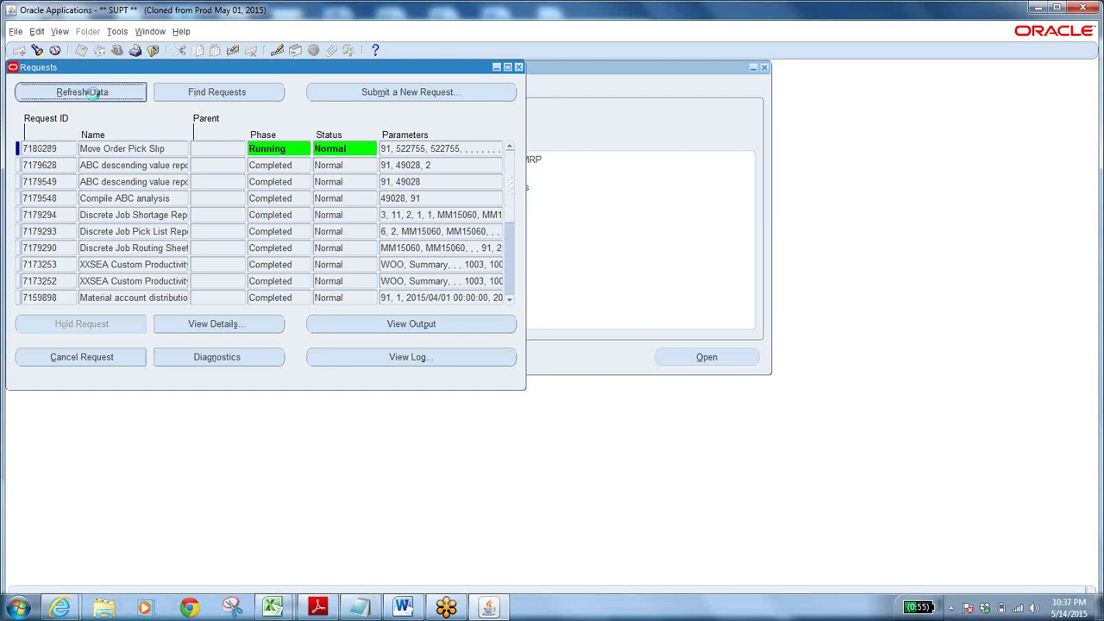
click(94, 97)
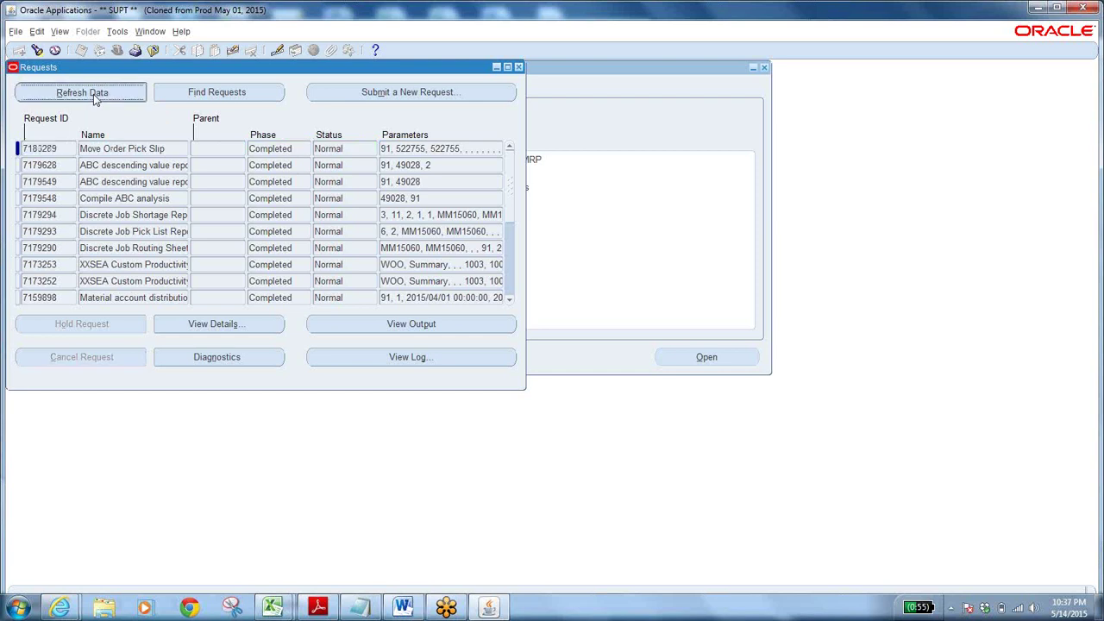
click(174, 151)
click(292, 148)
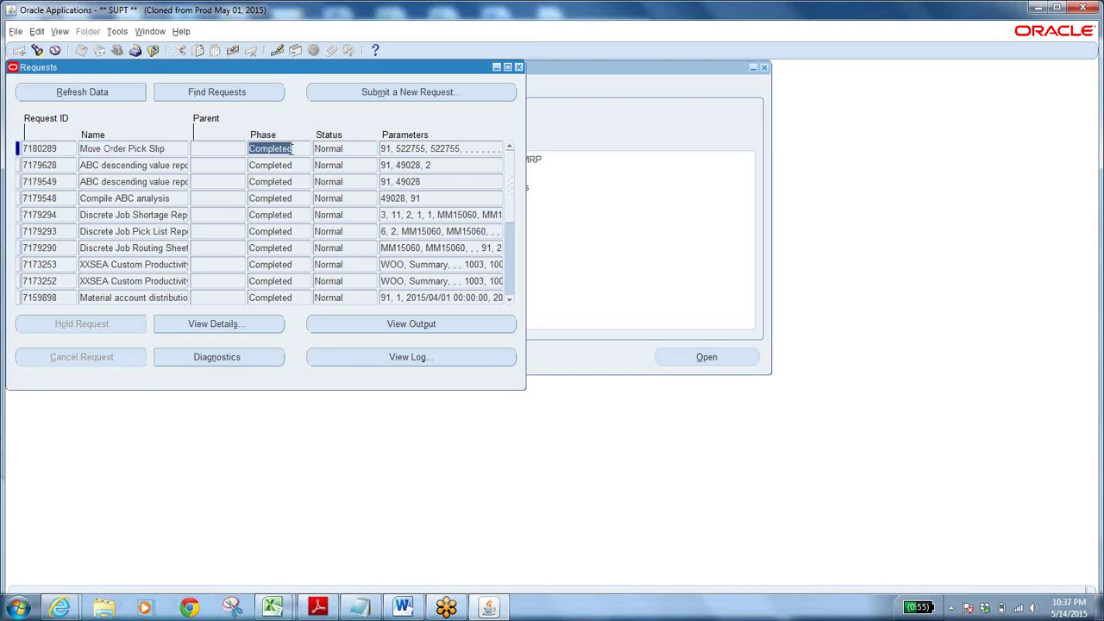
- Open the Move Order Pick Slip output in the browser to review the report, and close the output and request list
click(402, 325)
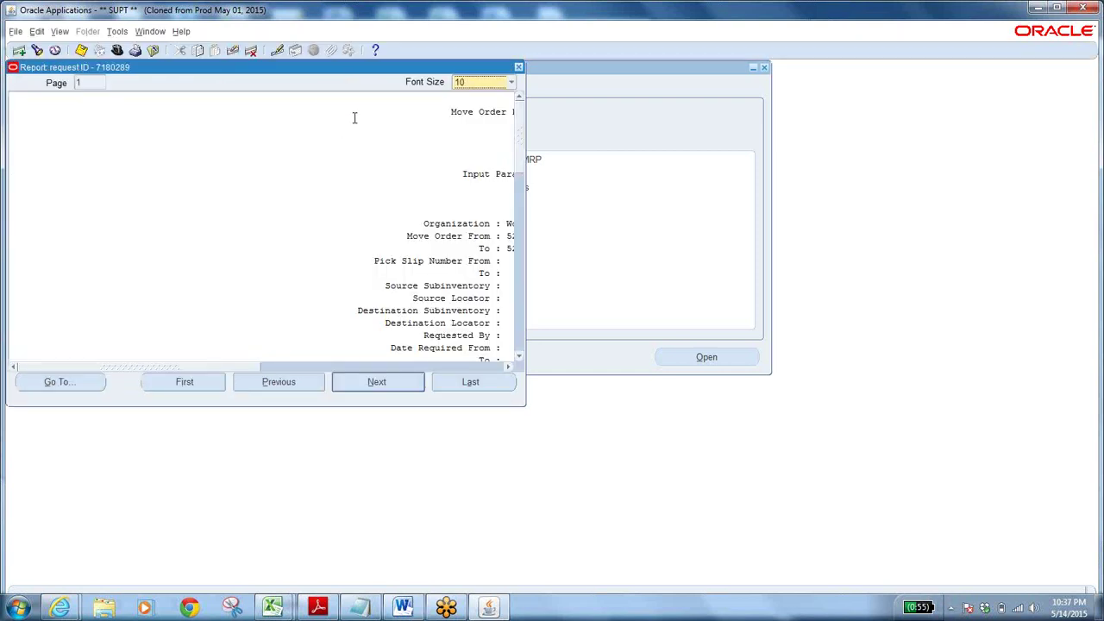
click(117, 31)
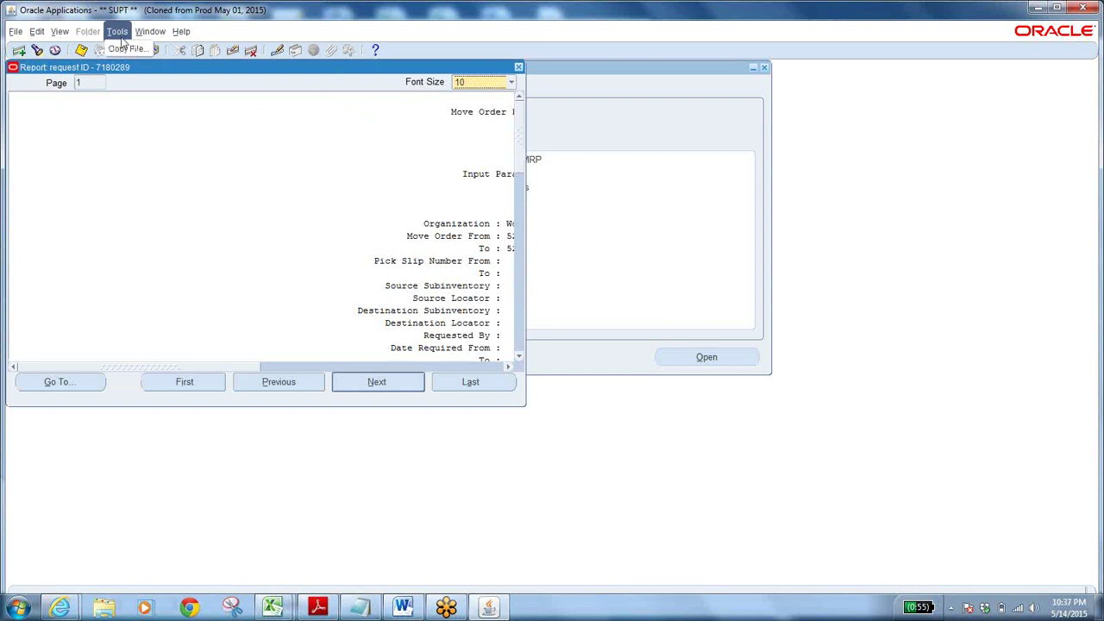
click(128, 49)
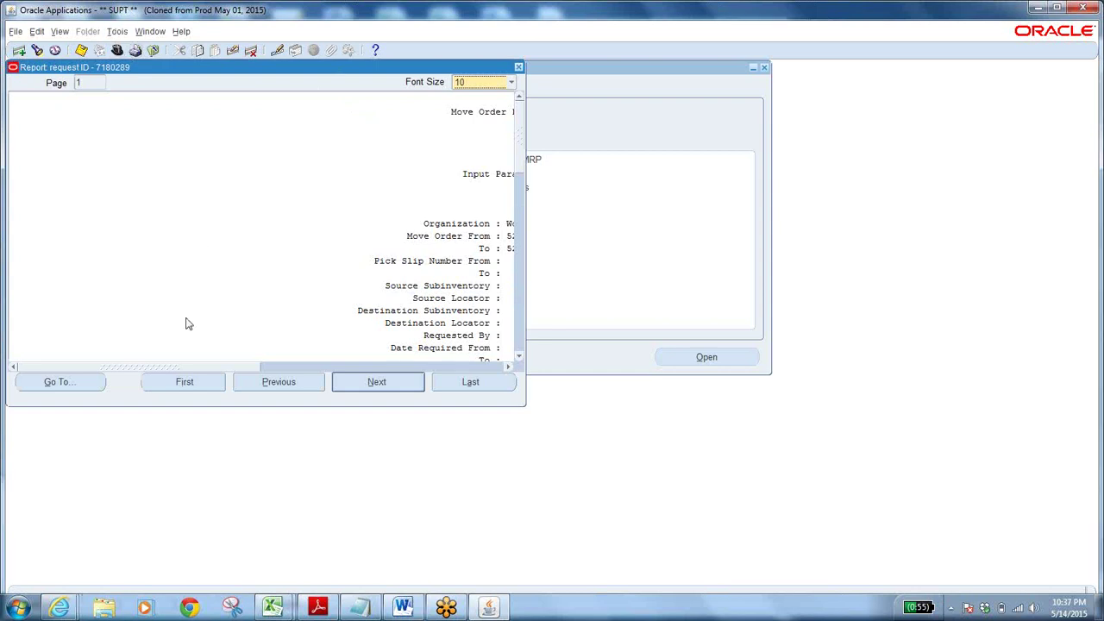
click(58, 608)
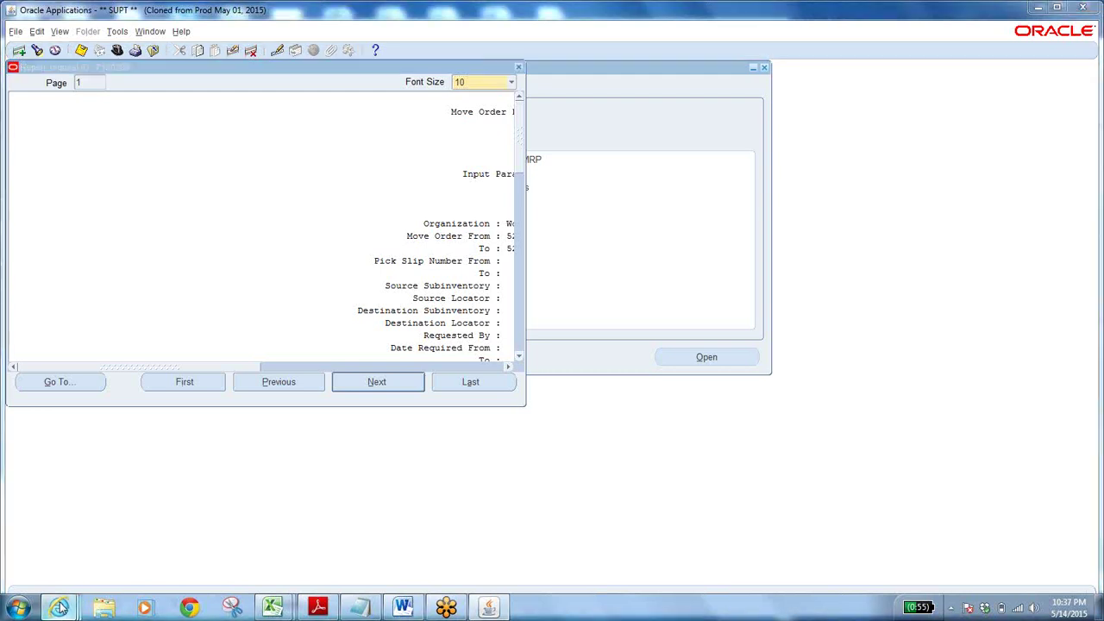
click(365, 525)
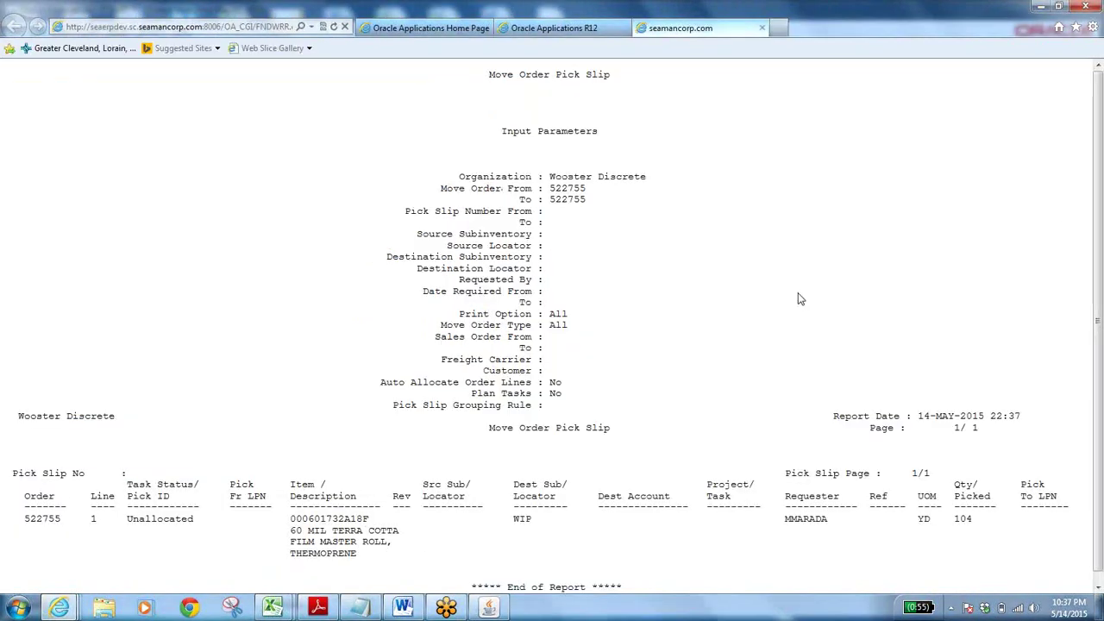
drag(1096, 178, 1098, 188)
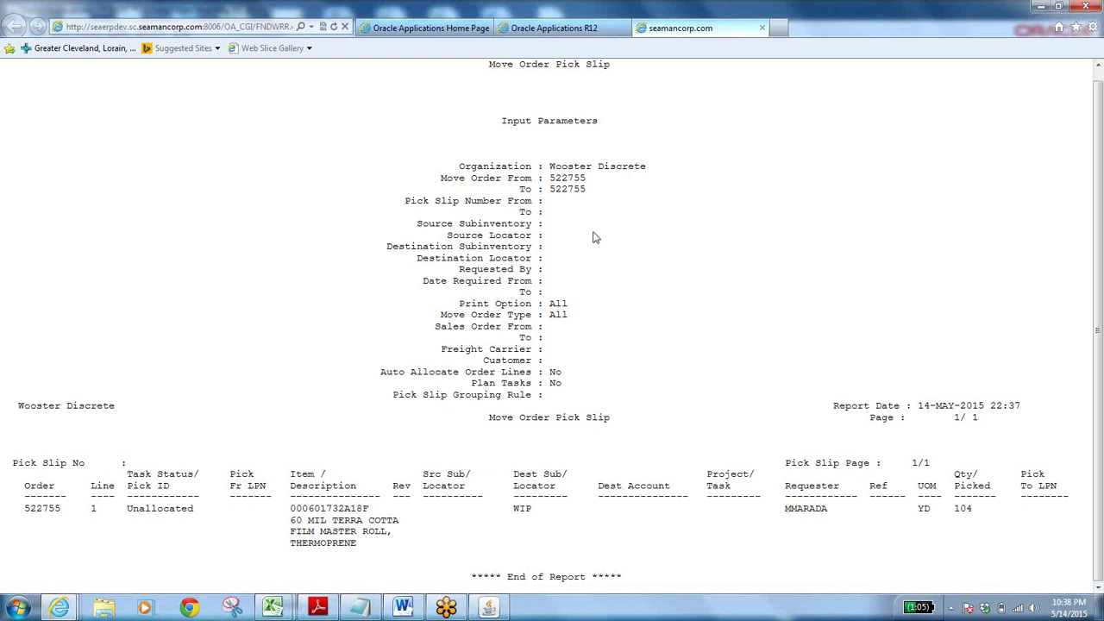
click(490, 608)
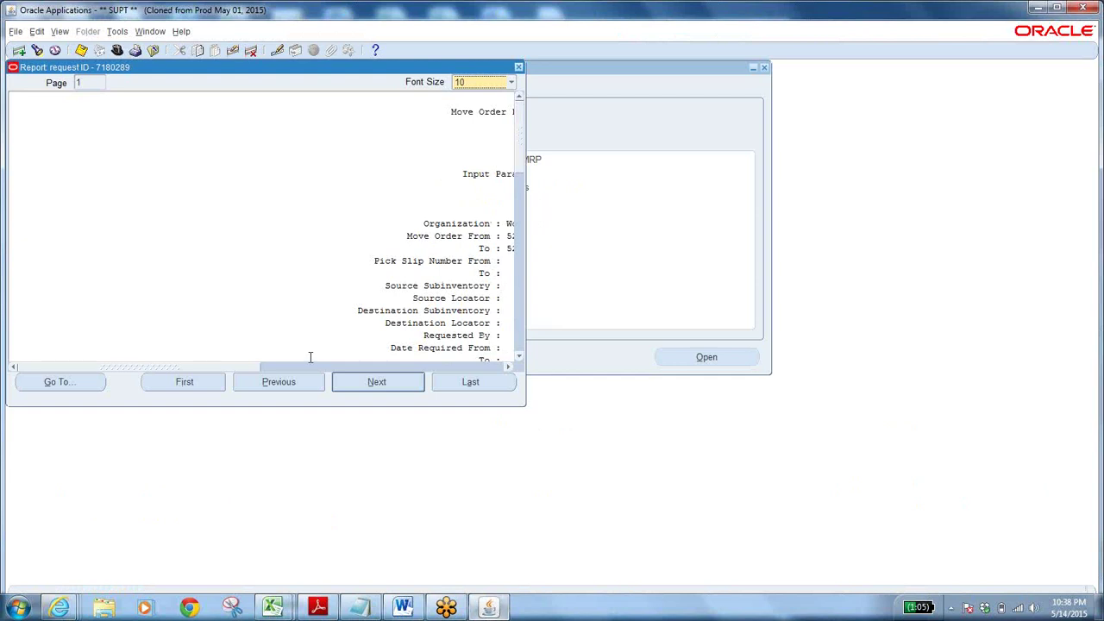
click(153, 52)
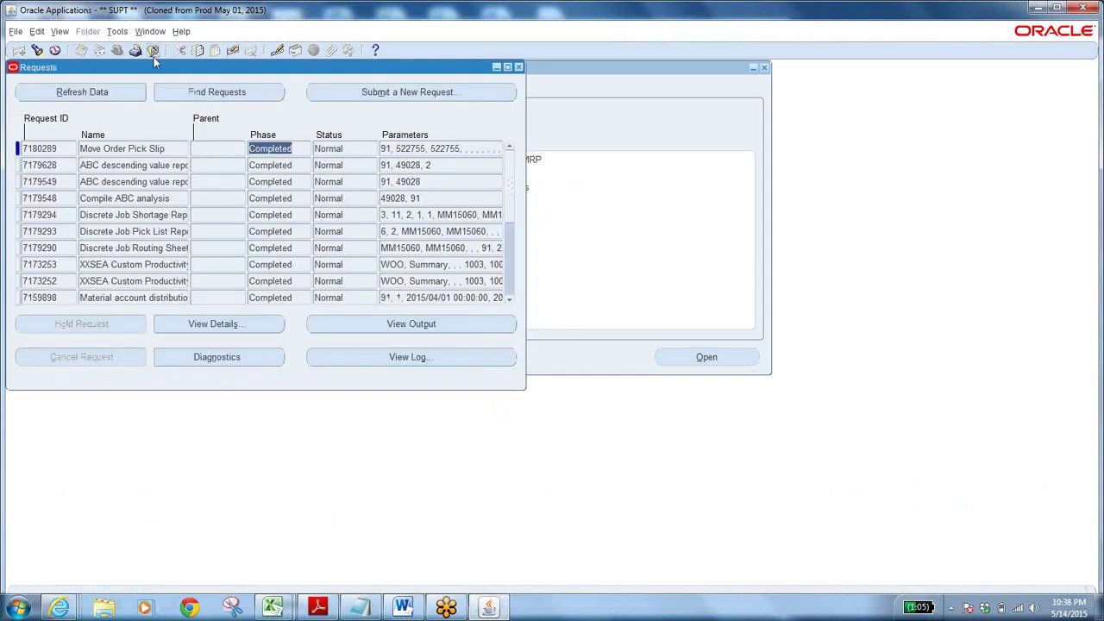
click(154, 55)
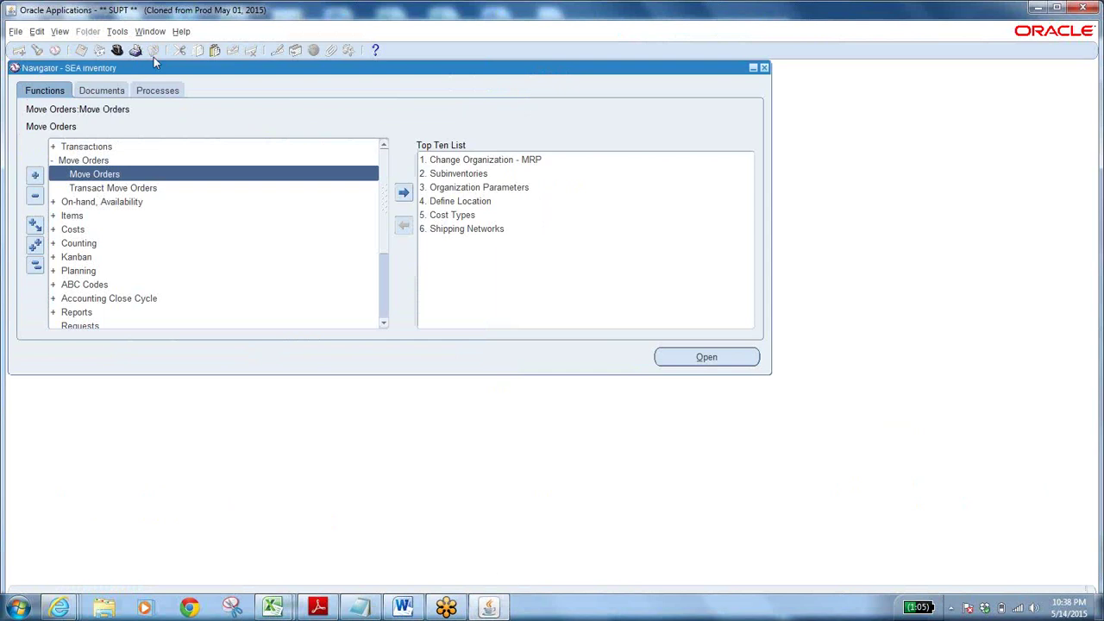
- Examine the parameters of the All Inventories Value Report in a new single request, and cancel the request without submitting it
click(62, 35)
click(97, 209)
click(176, 365)
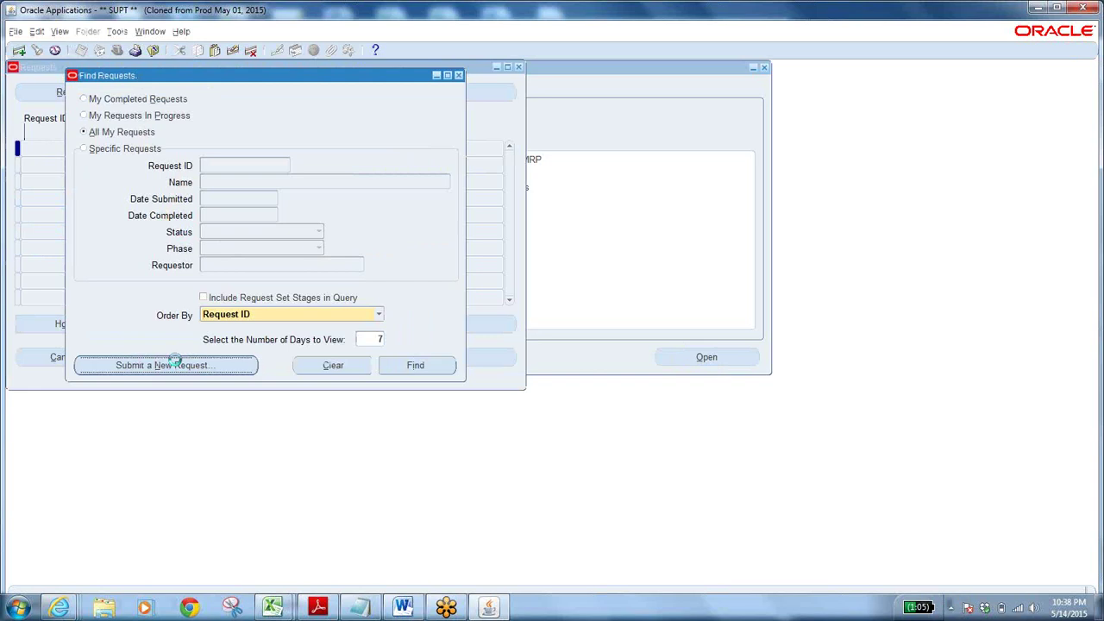
click(274, 303)
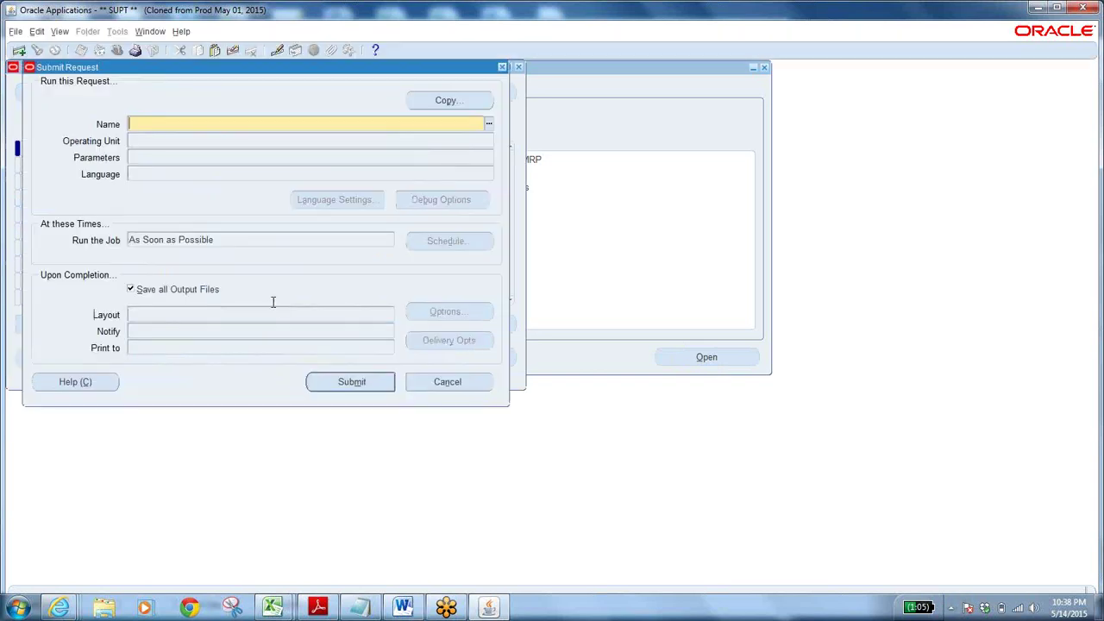
click(489, 126)
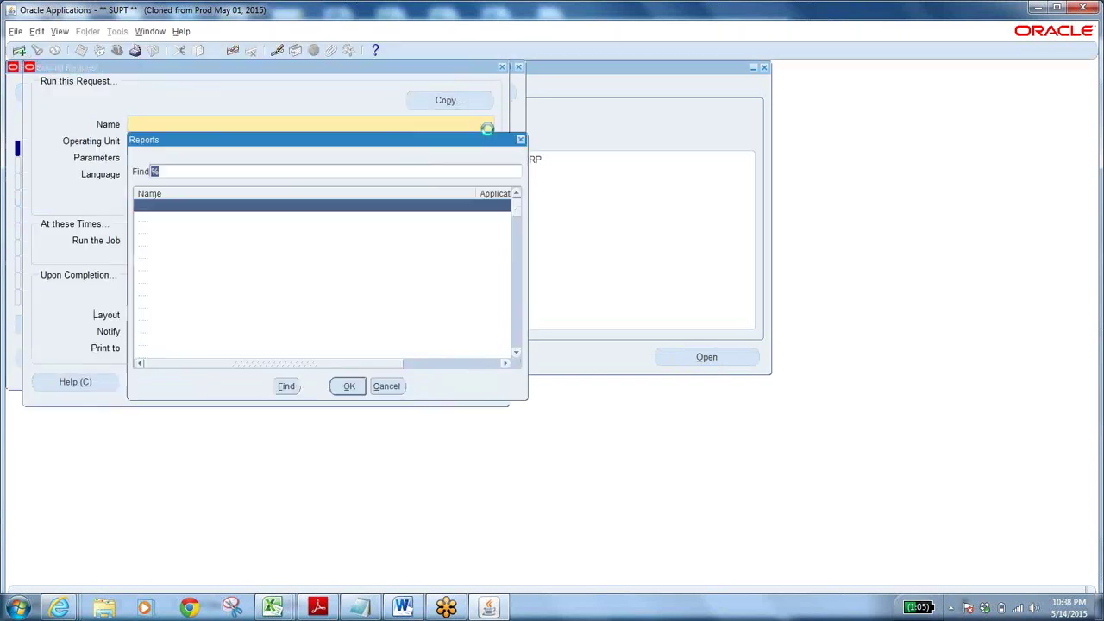
click(345, 385)
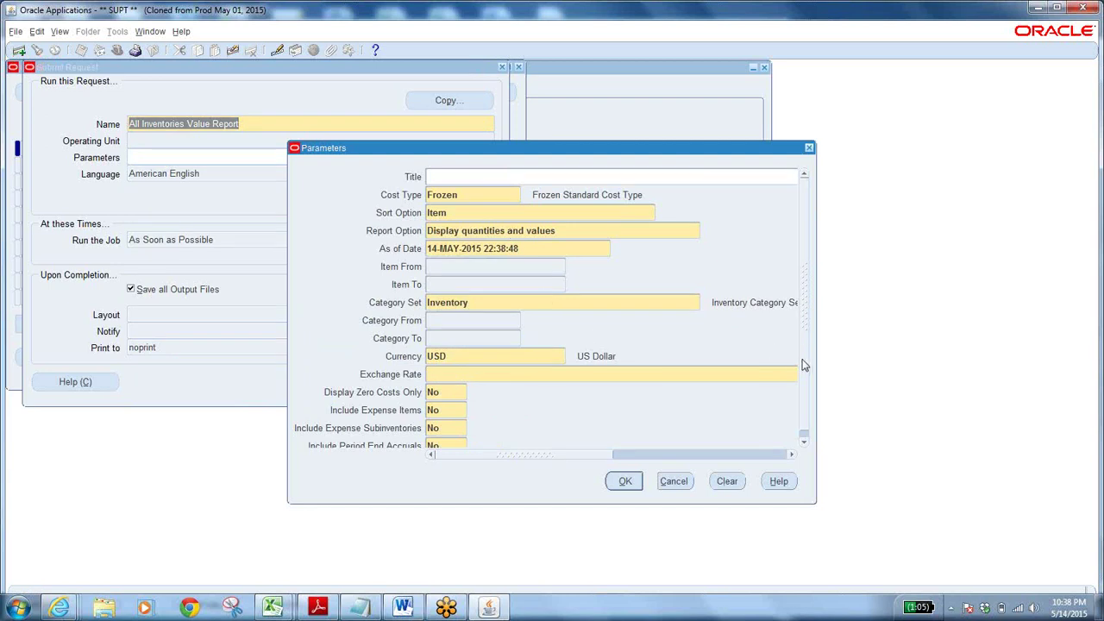
drag(802, 363, 799, 289)
click(673, 483)
click(439, 386)
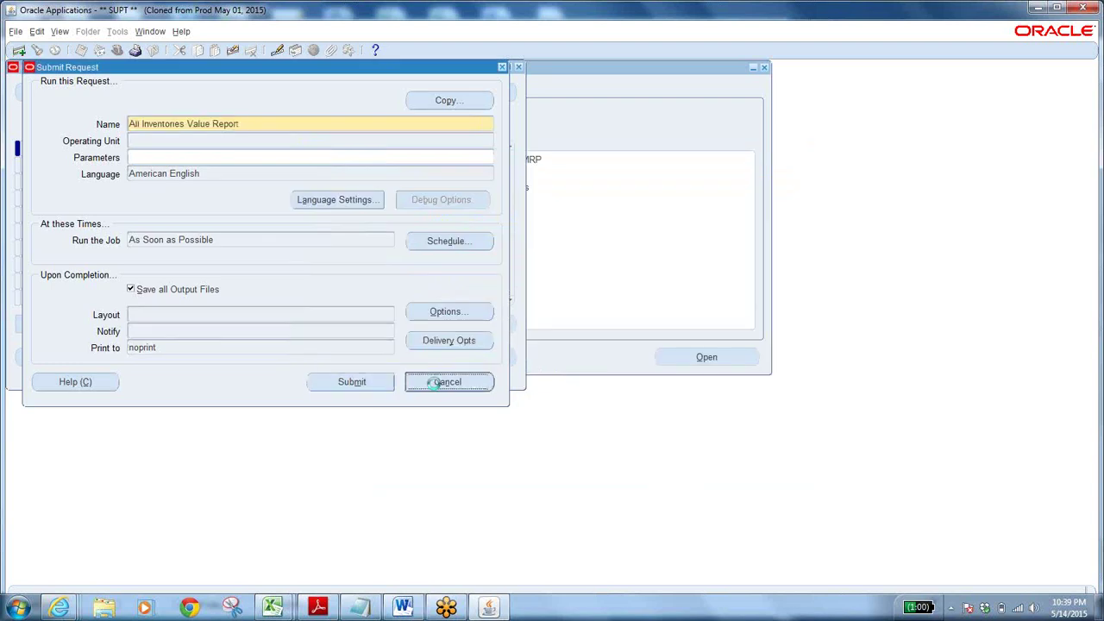
click(353, 306)
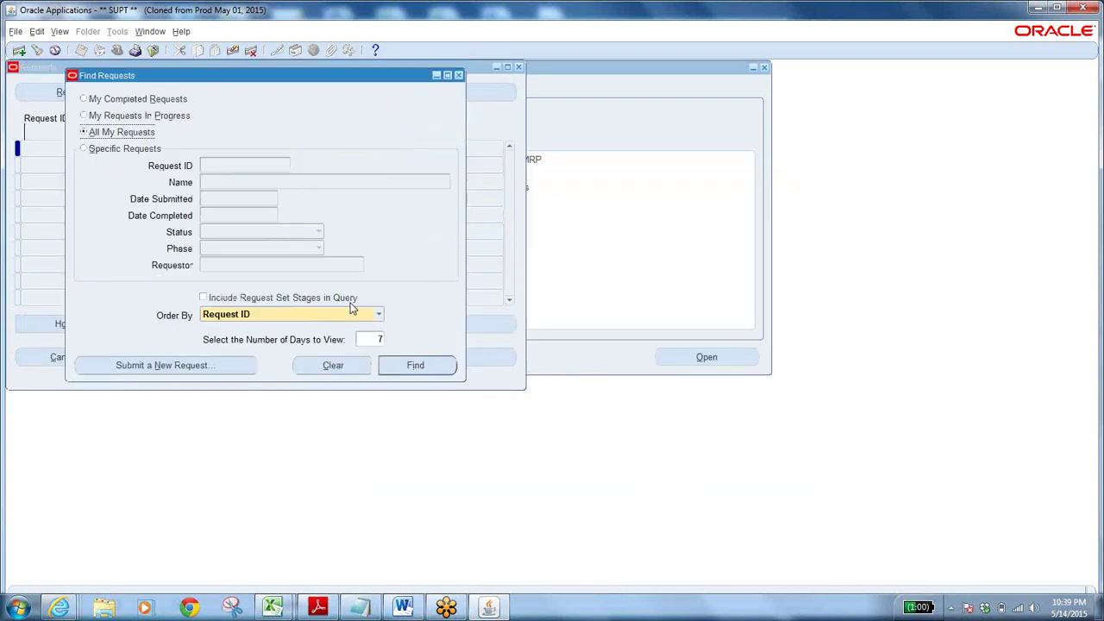
- List all submitted requests again and review the Move Order Pick Slip report in the browser, closing the request list when done
click(408, 363)
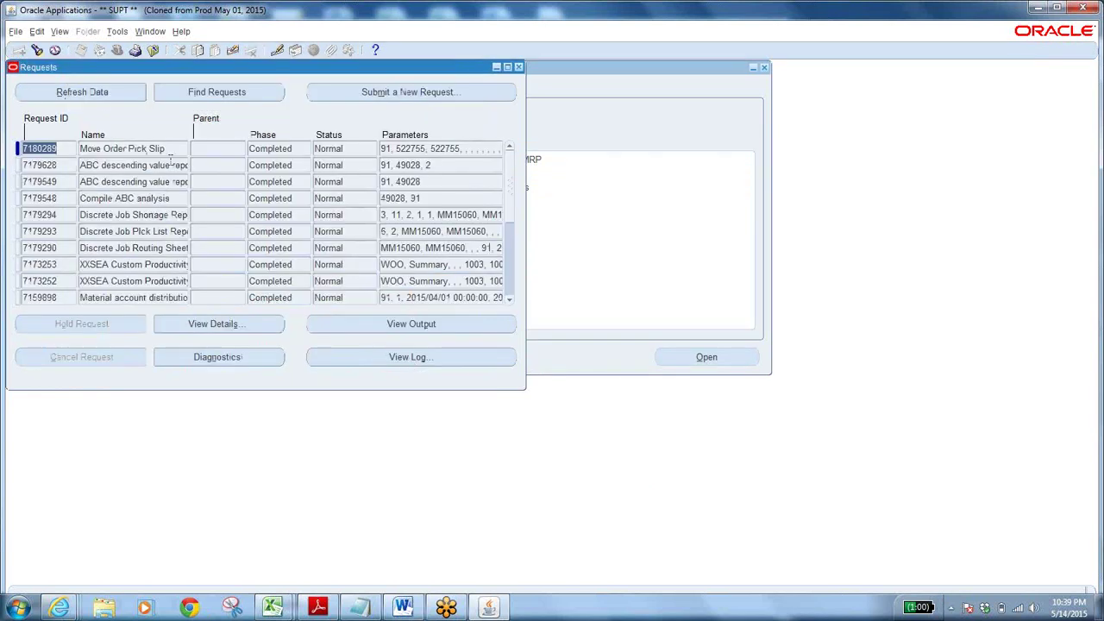
click(170, 148)
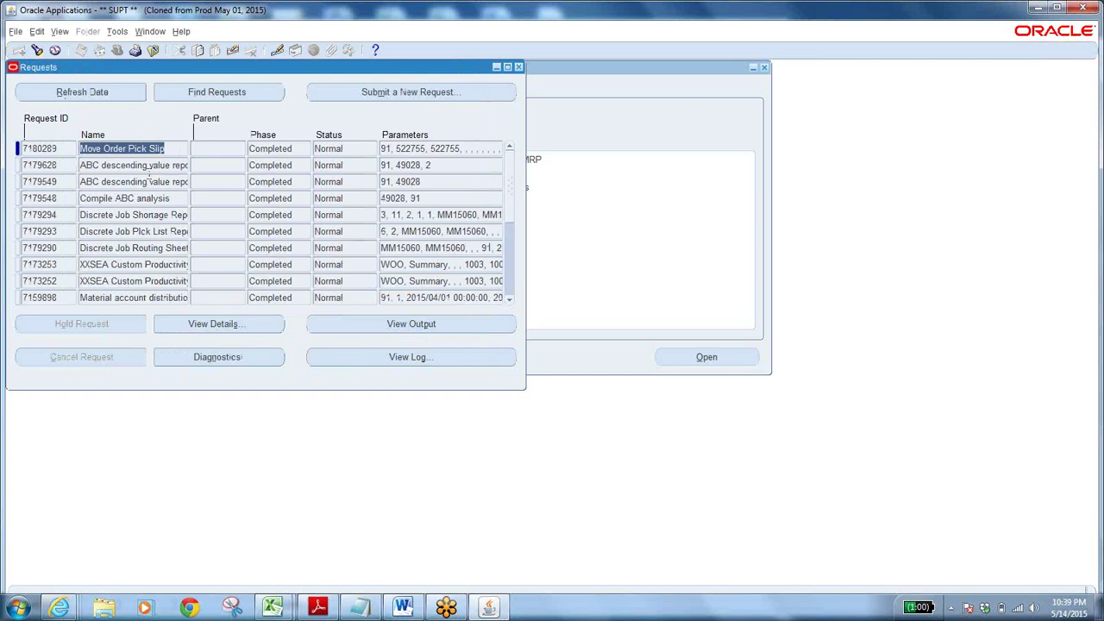
click(158, 169)
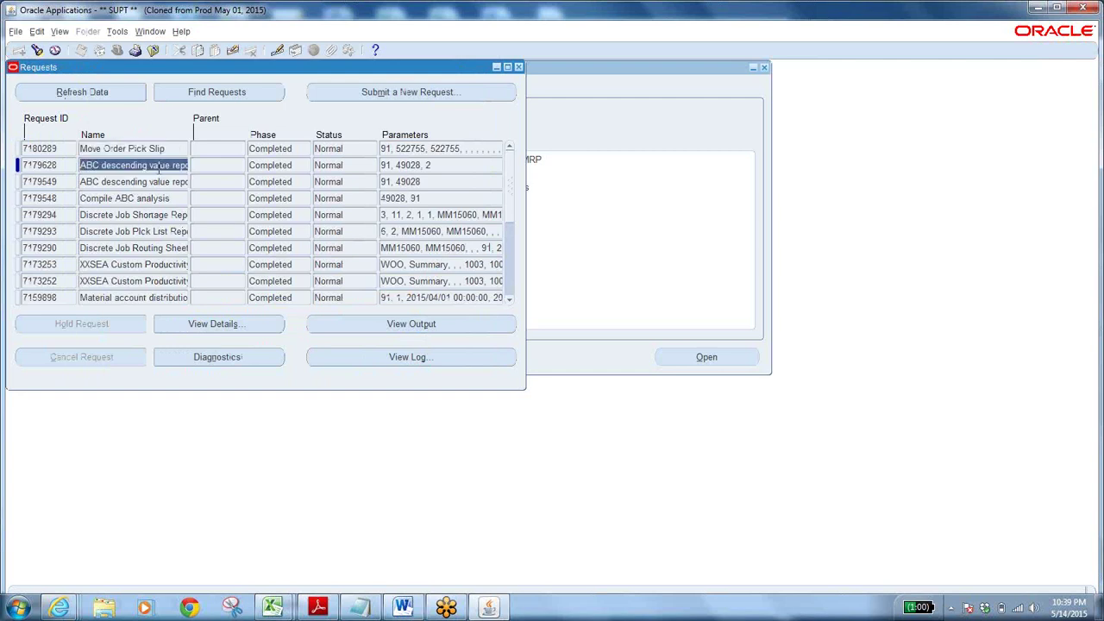
click(178, 147)
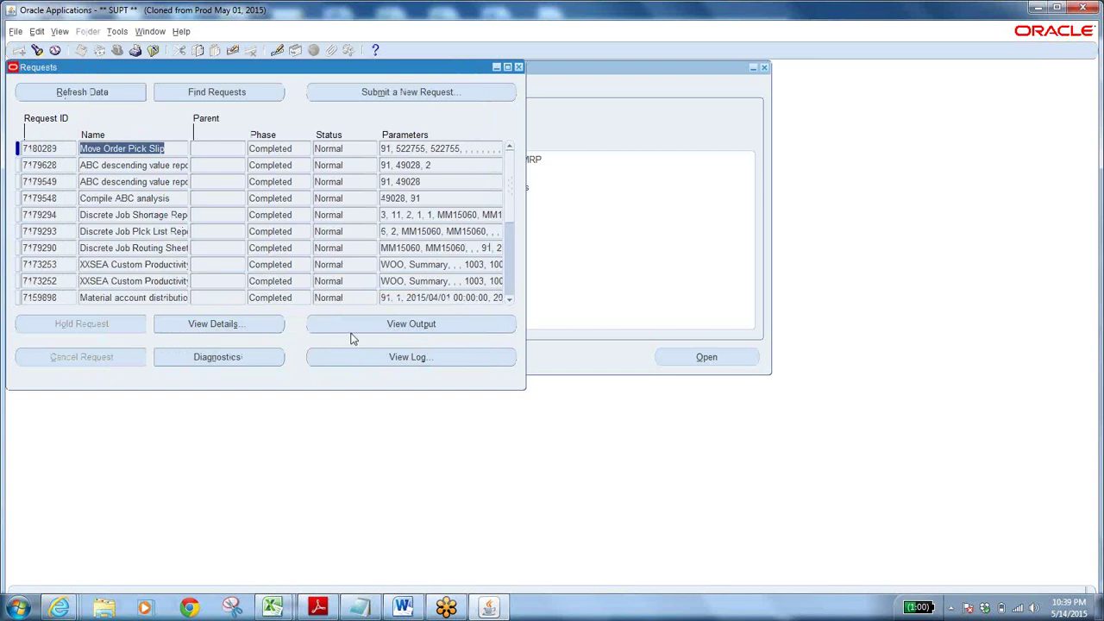
click(59, 609)
click(387, 545)
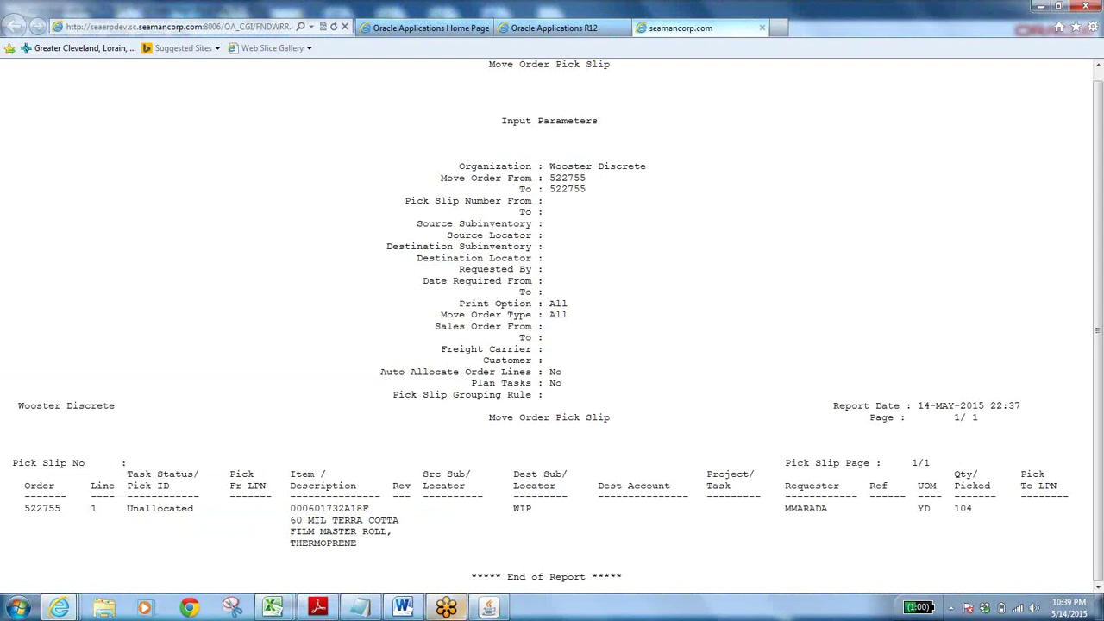
click(489, 608)
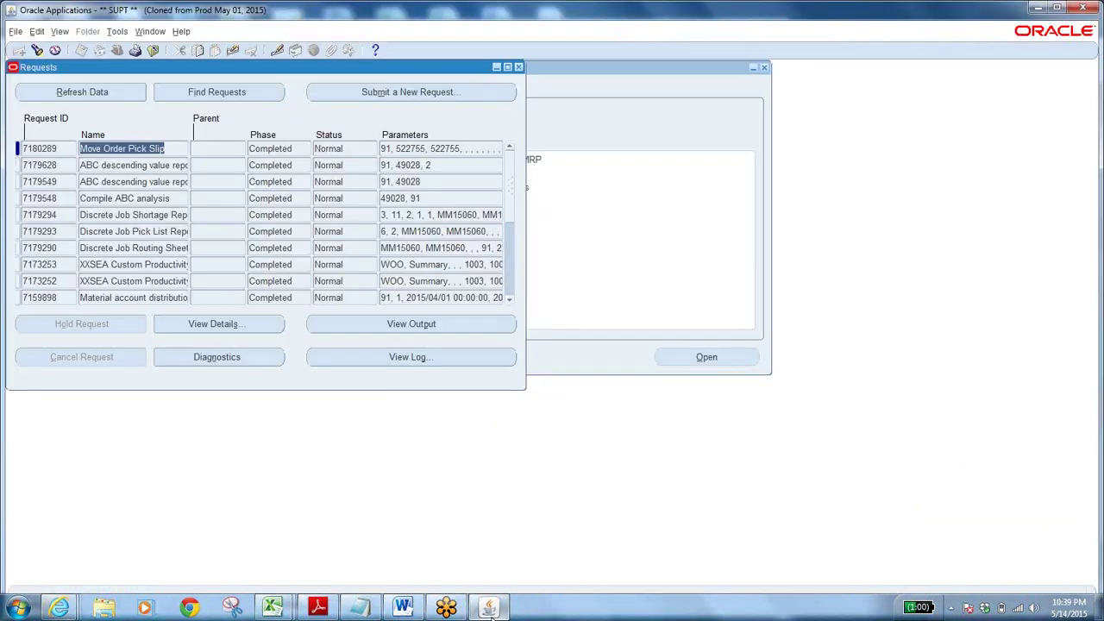
click(152, 51)
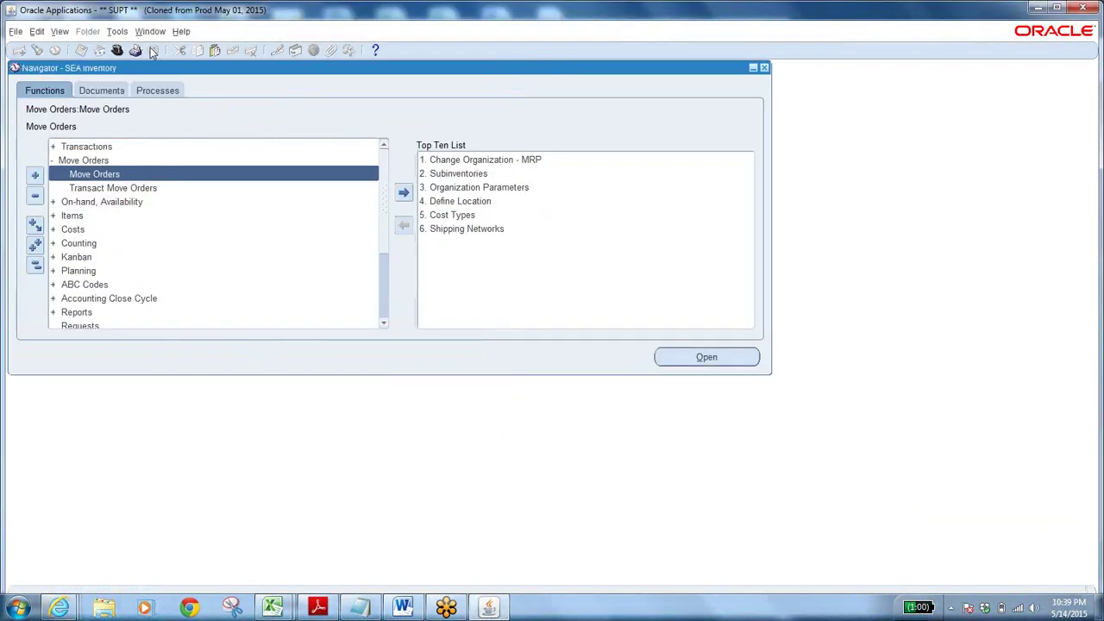
- Look up the move order number in the BOM Mixing notes and find that order's lines in Transact Move Orders
double_click(143, 178)
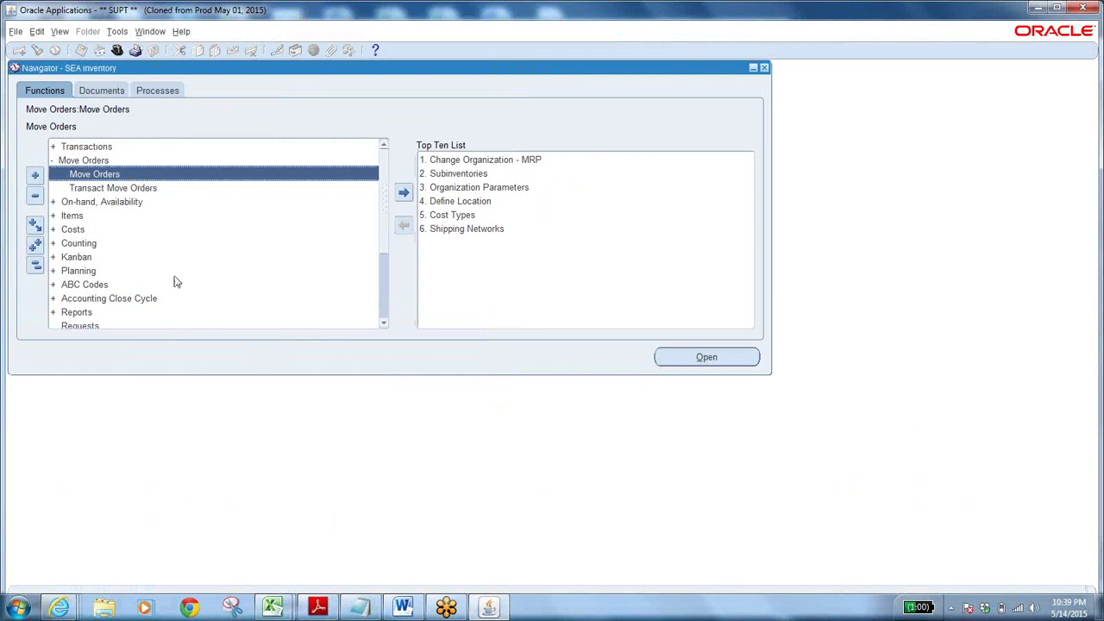
click(359, 607)
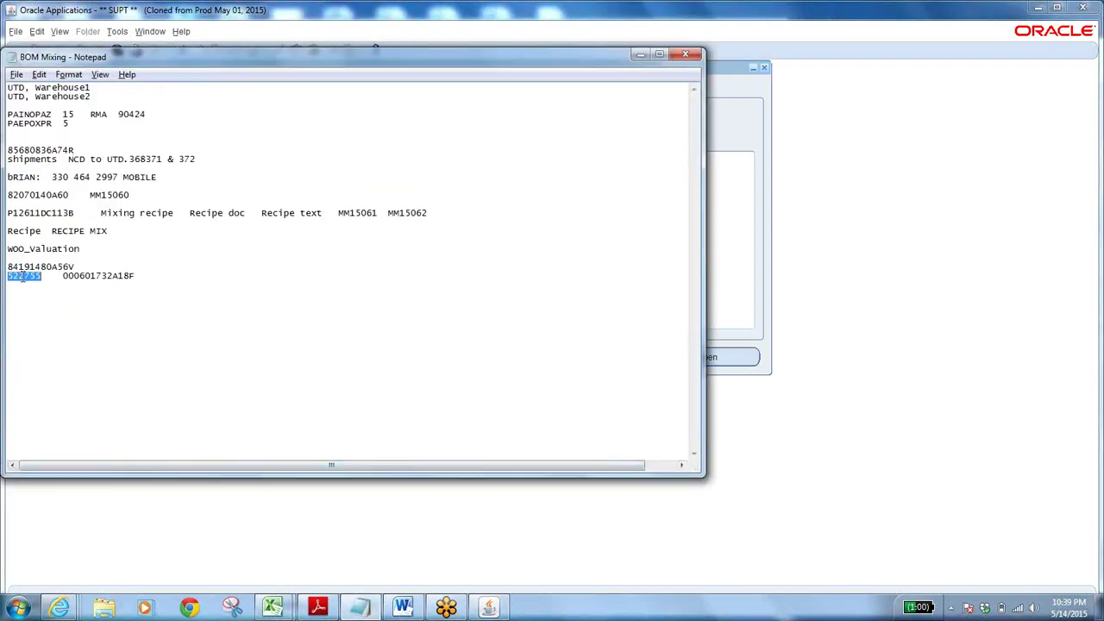
click(489, 608)
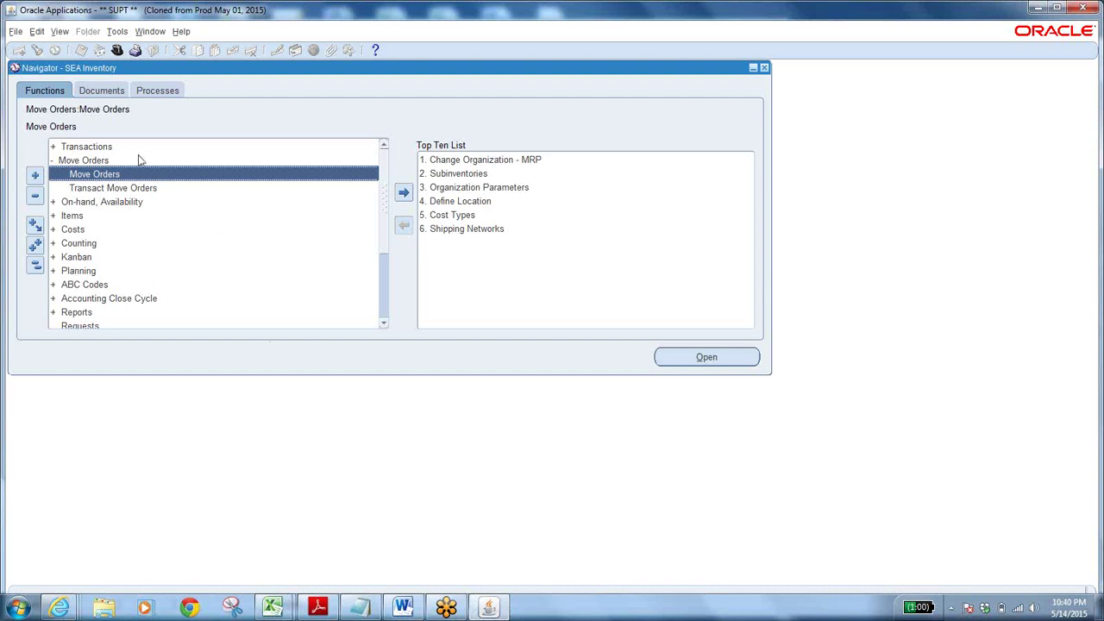
click(101, 187)
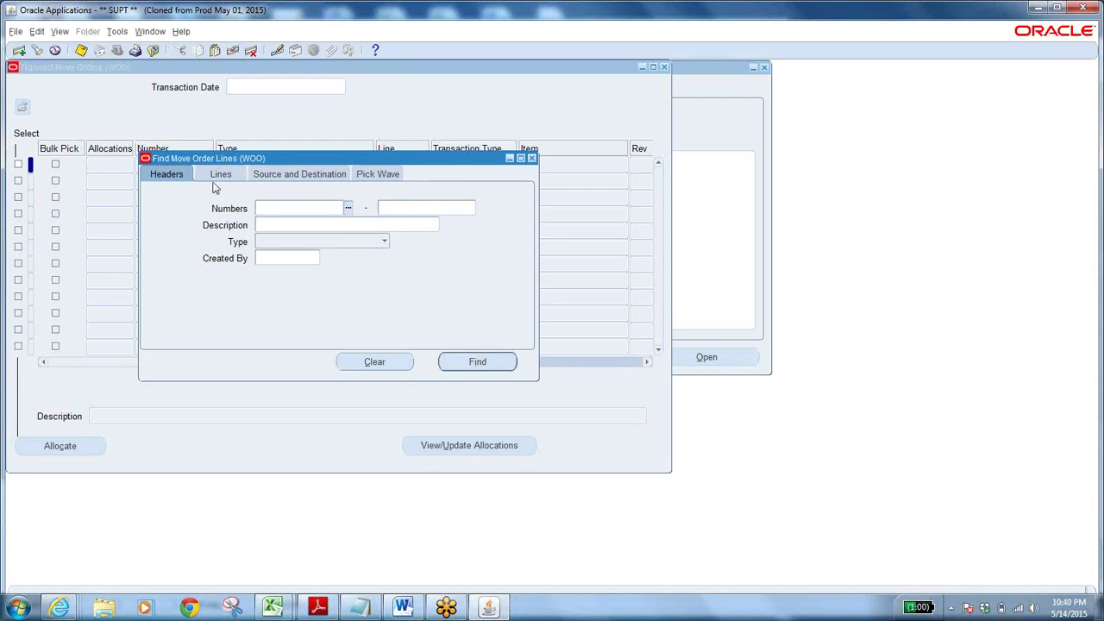
text(522755)
key(Tab)
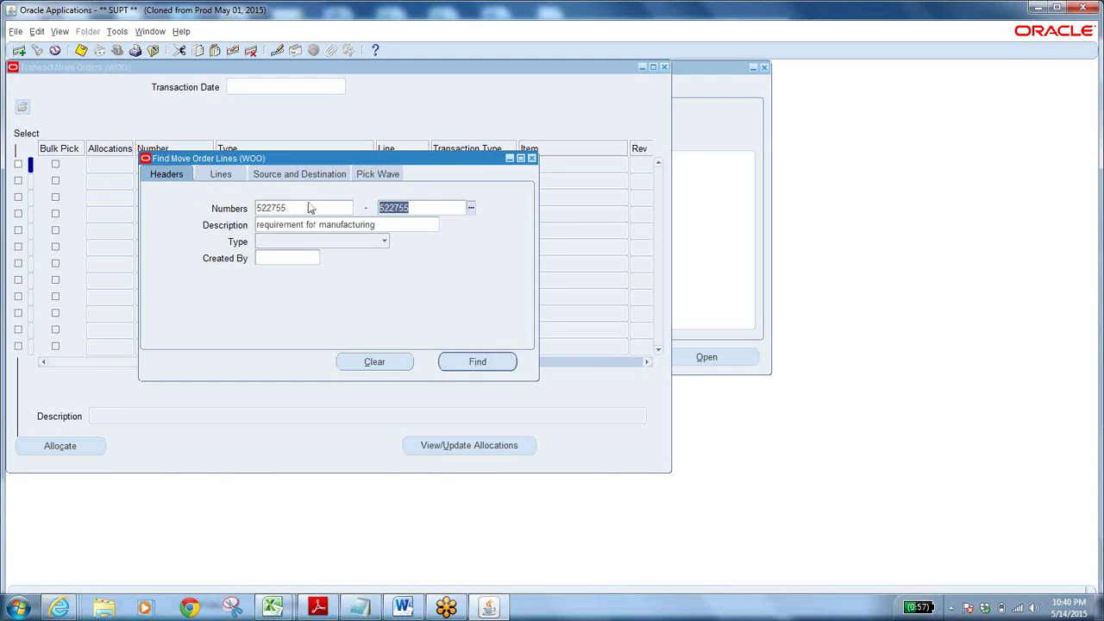
click(466, 362)
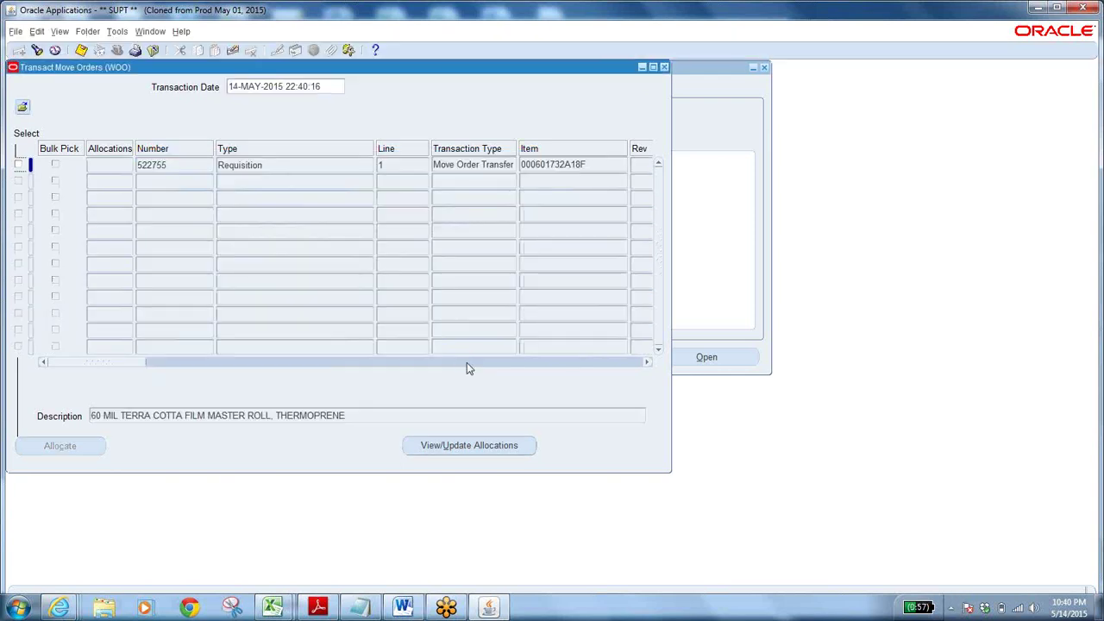
- Review the requisition line for item 000601732A18F across its destination columns, and try to allocate the line automatically
double_click(181, 164)
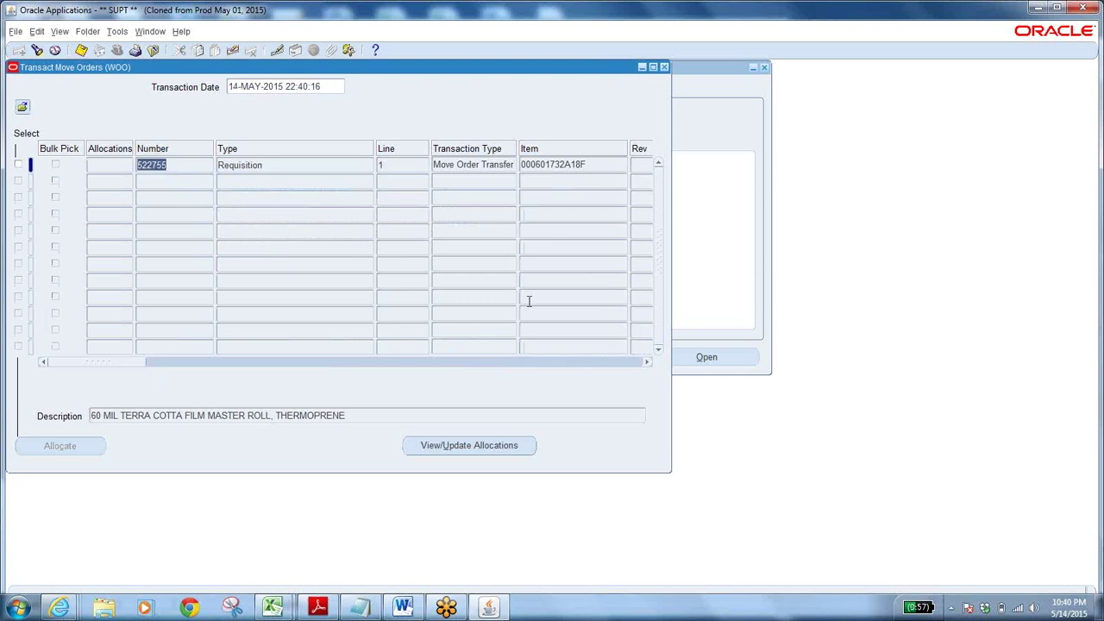
drag(114, 362, 208, 360)
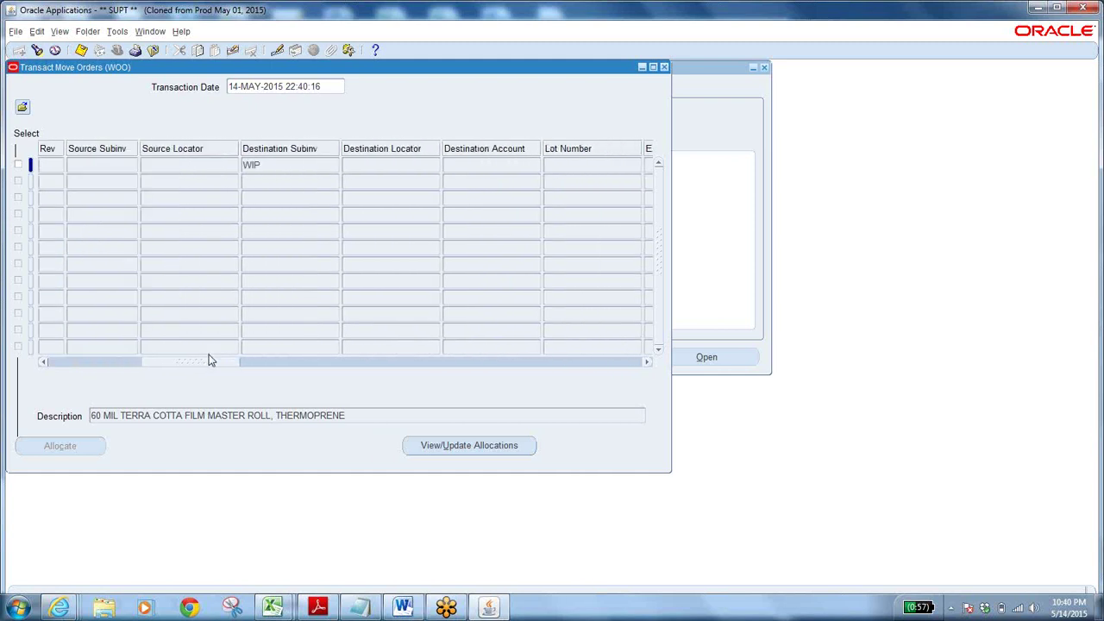
drag(208, 361, 40, 347)
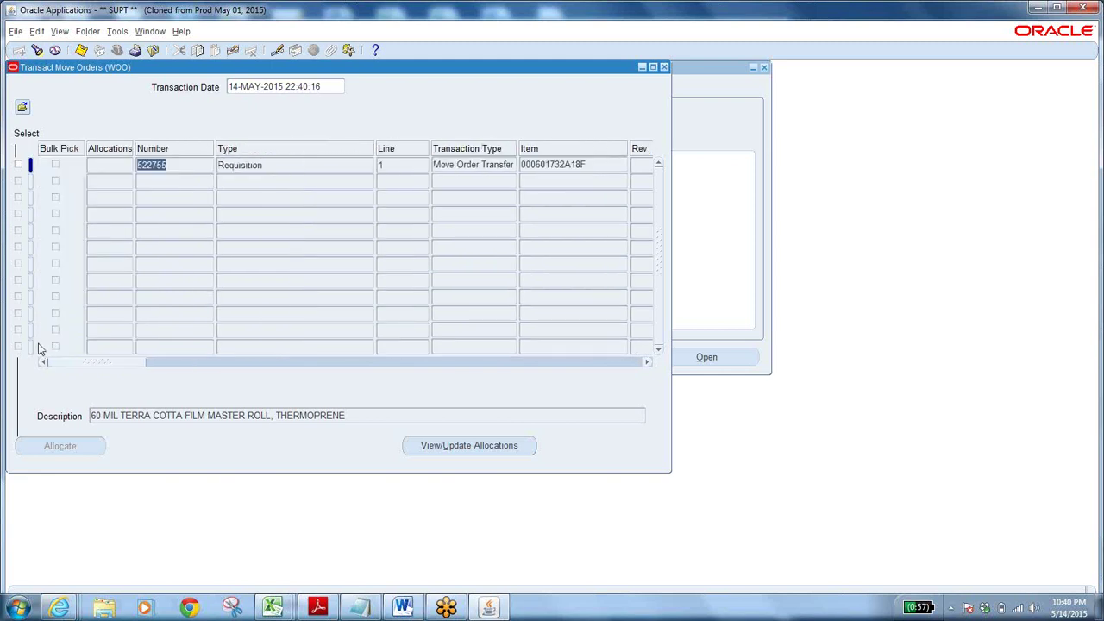
click(18, 165)
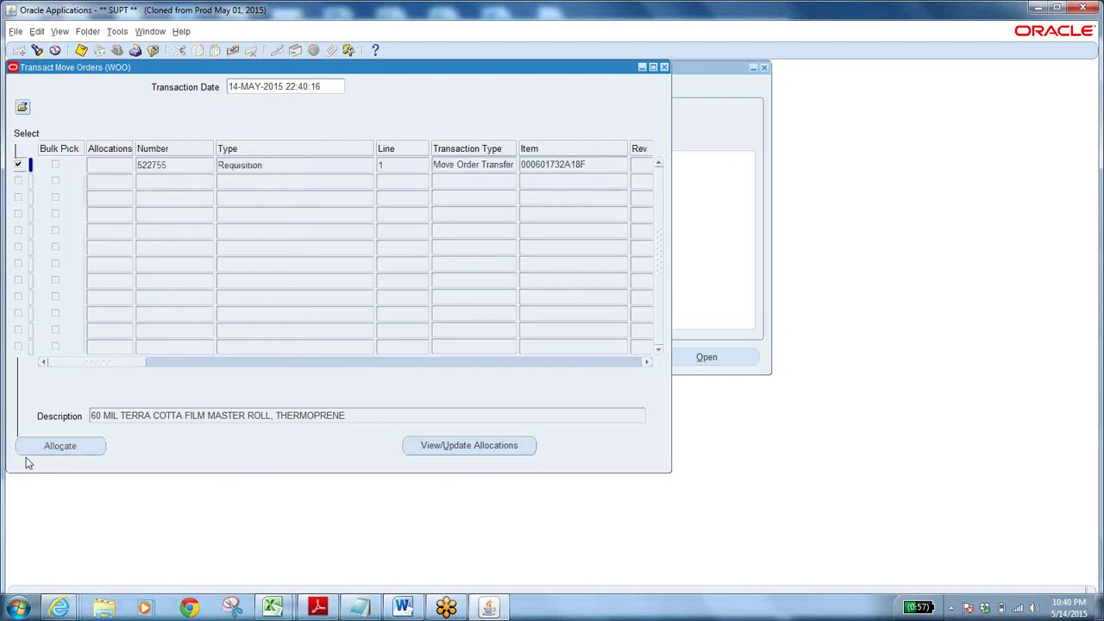
click(57, 447)
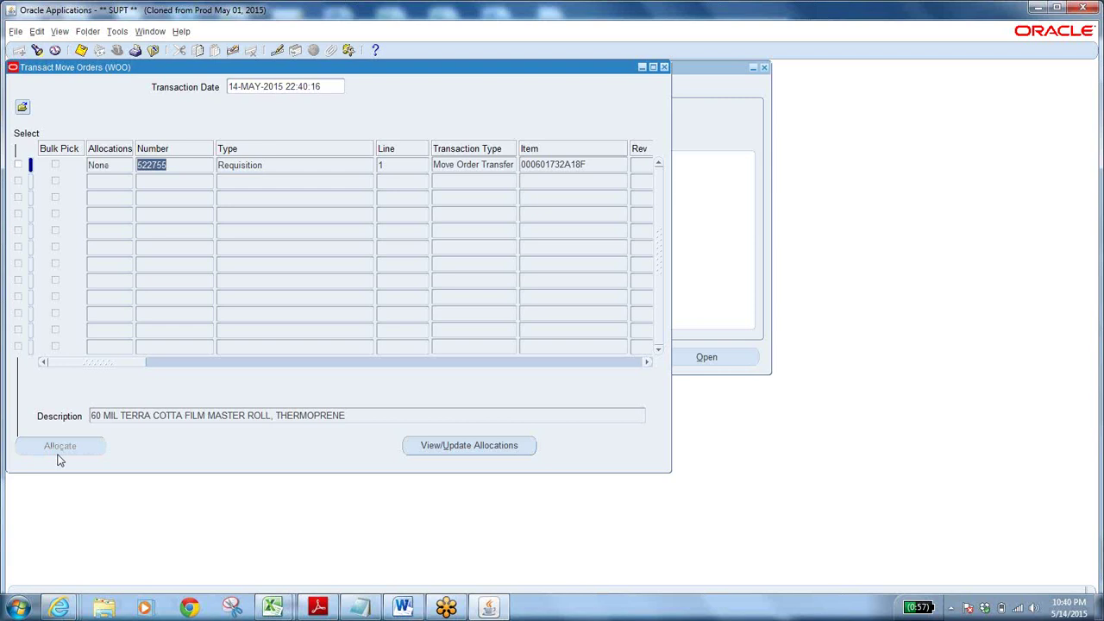
click(21, 168)
click(61, 446)
- Select the move order line, examine the source subinventories offered in its allocations, and cancel without choosing one
click(114, 32)
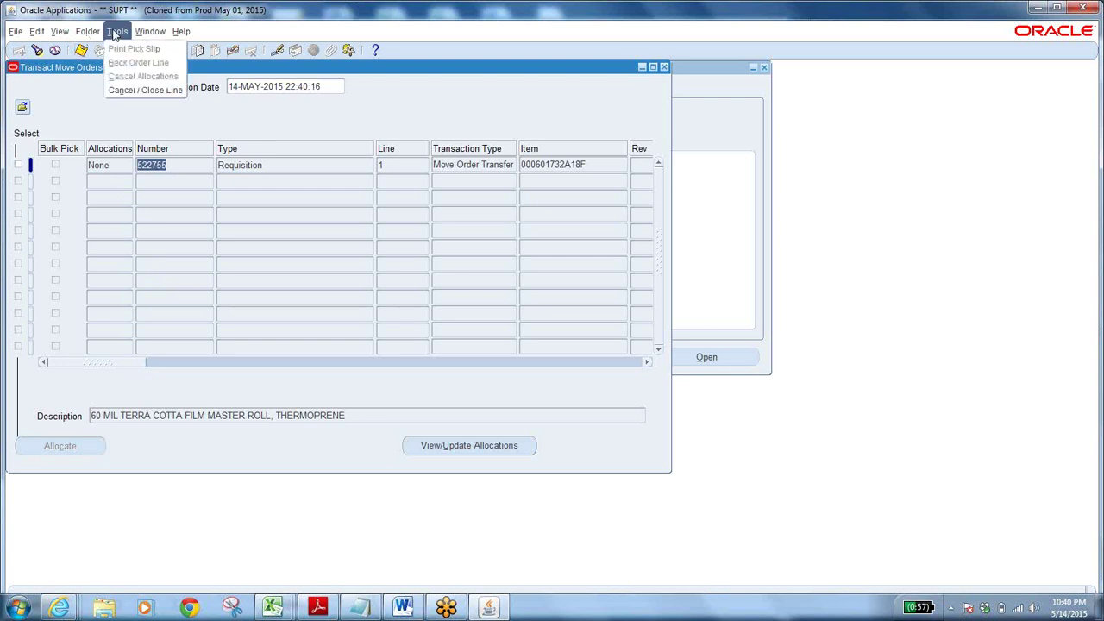
click(81, 85)
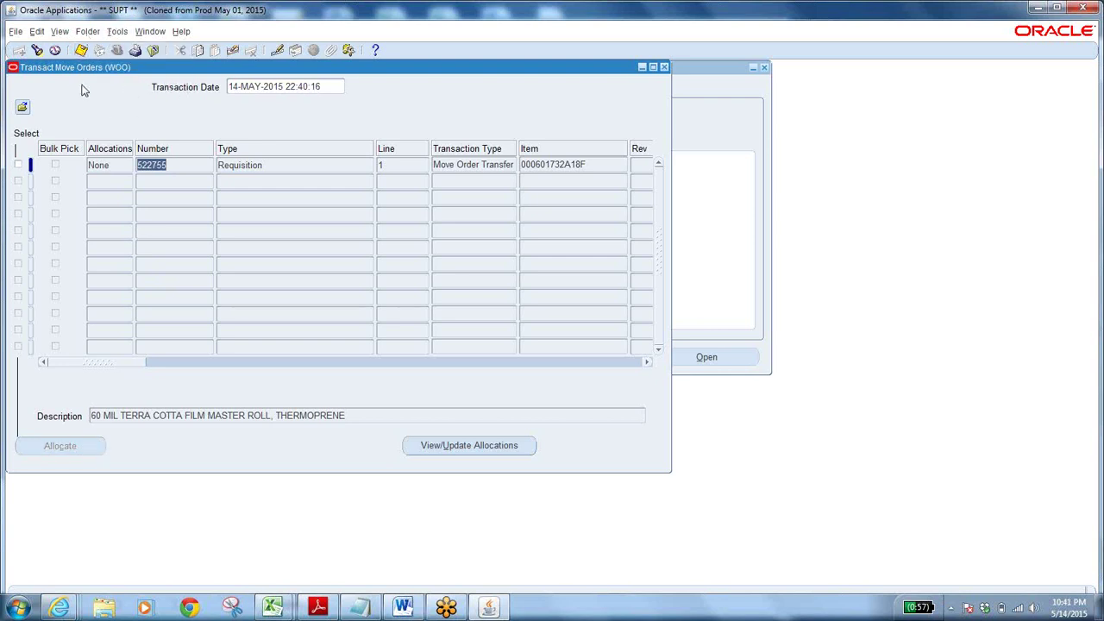
click(18, 163)
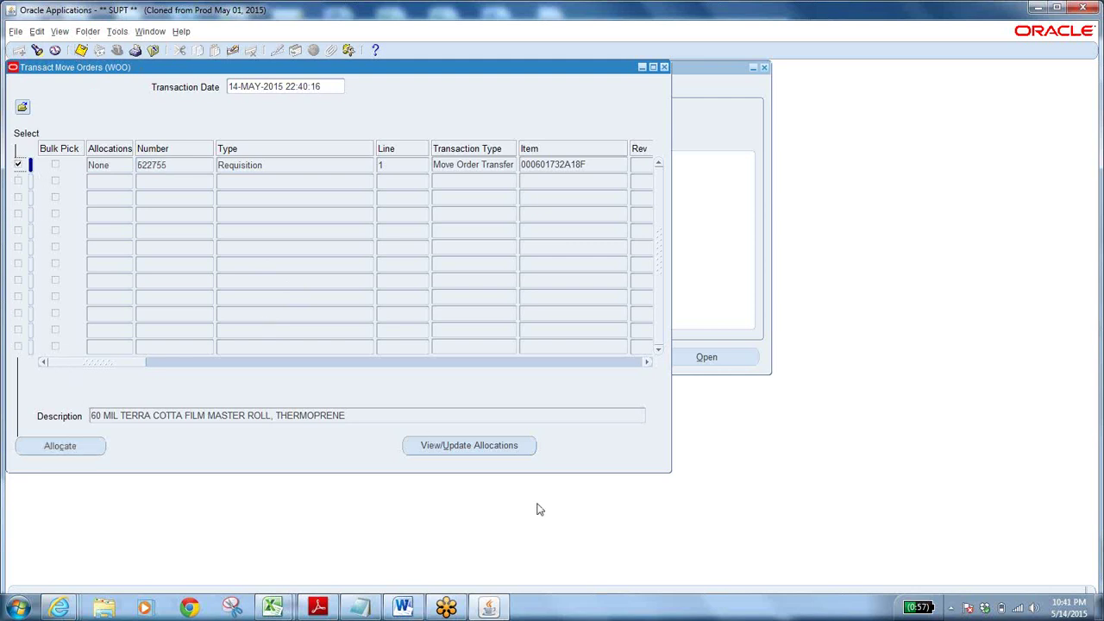
click(483, 455)
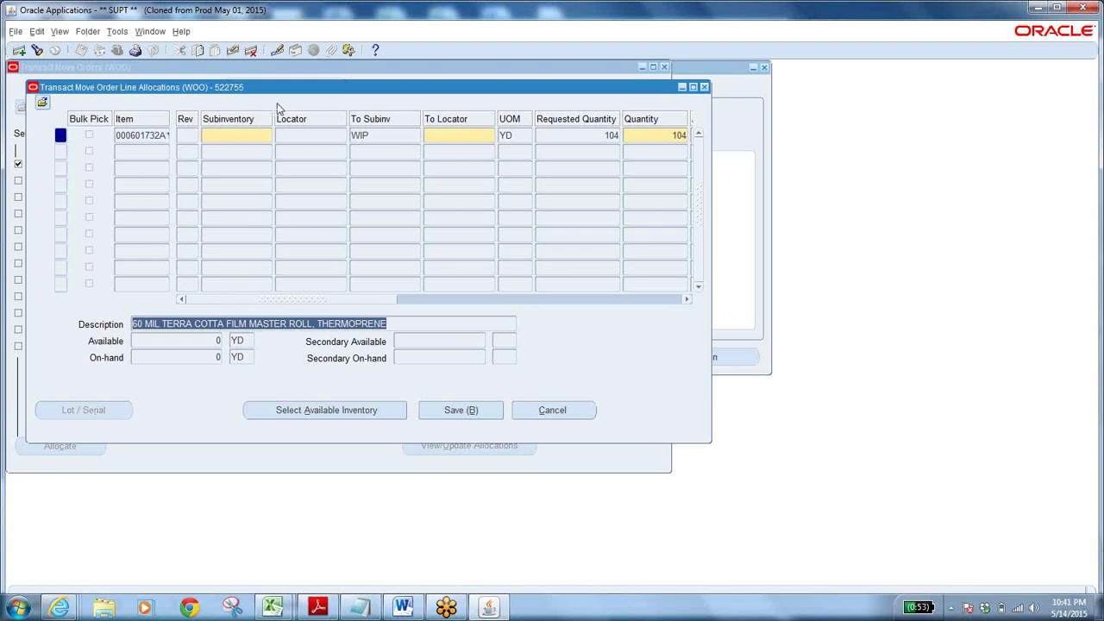
drag(308, 93, 400, 215)
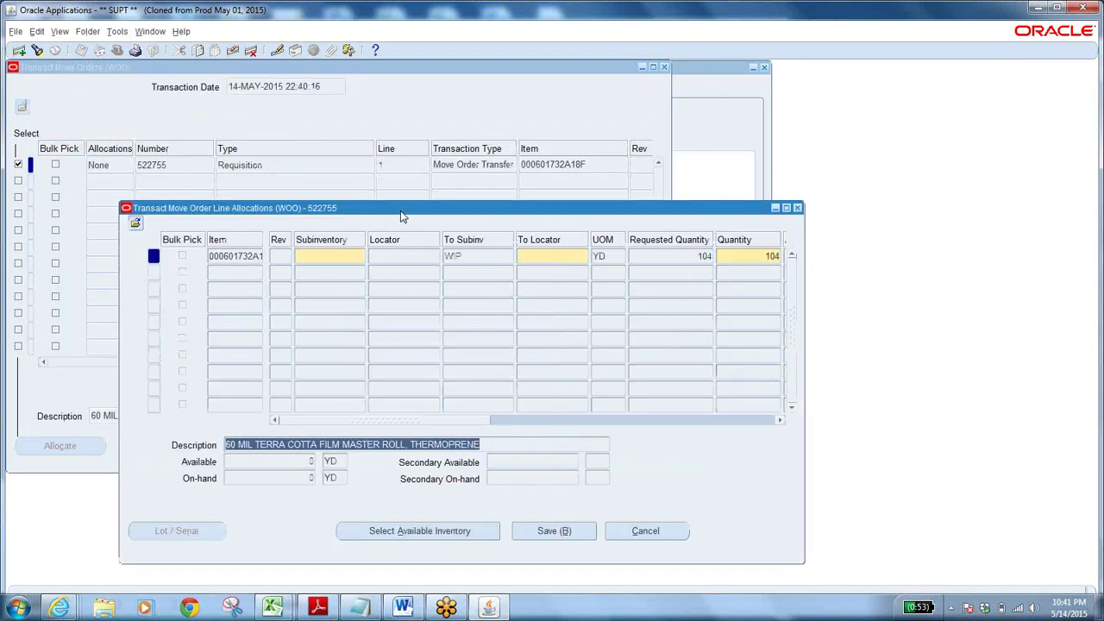
click(343, 257)
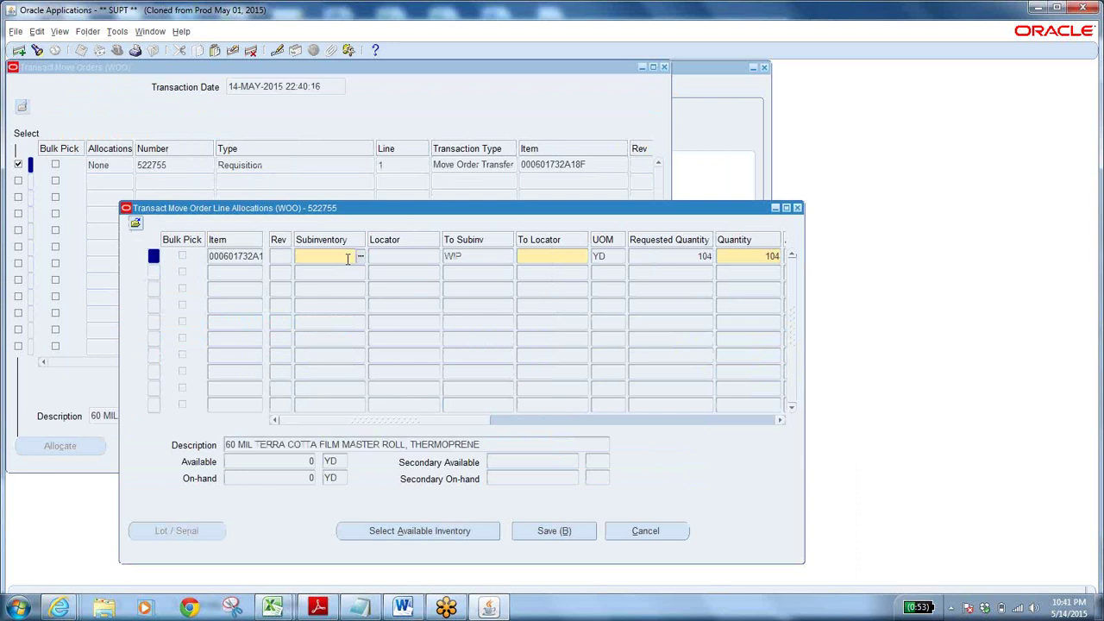
click(360, 257)
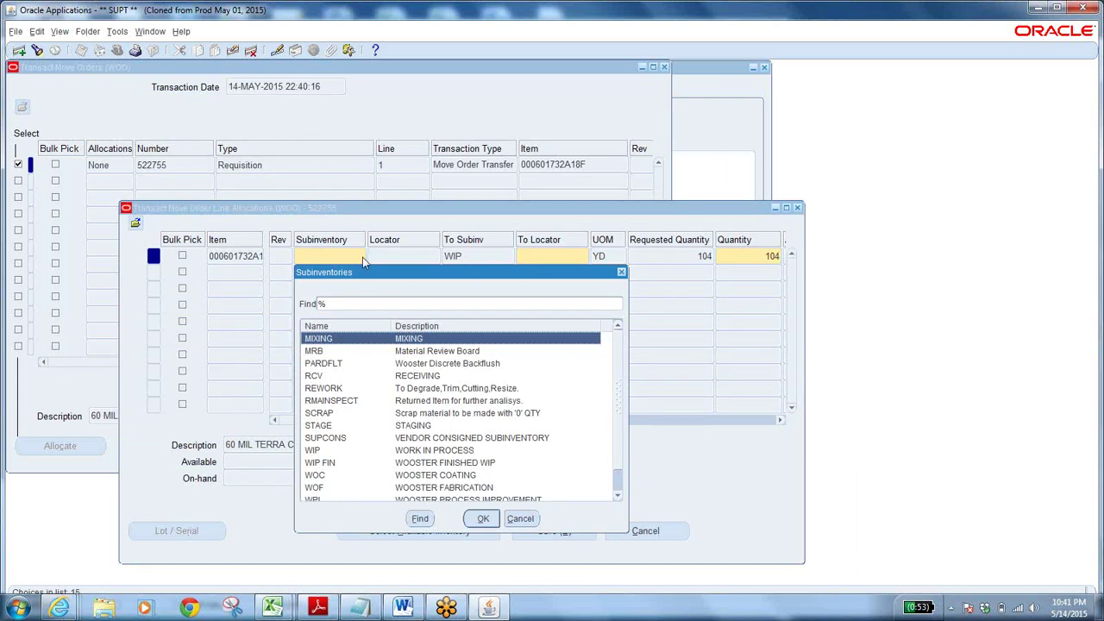
click(520, 518)
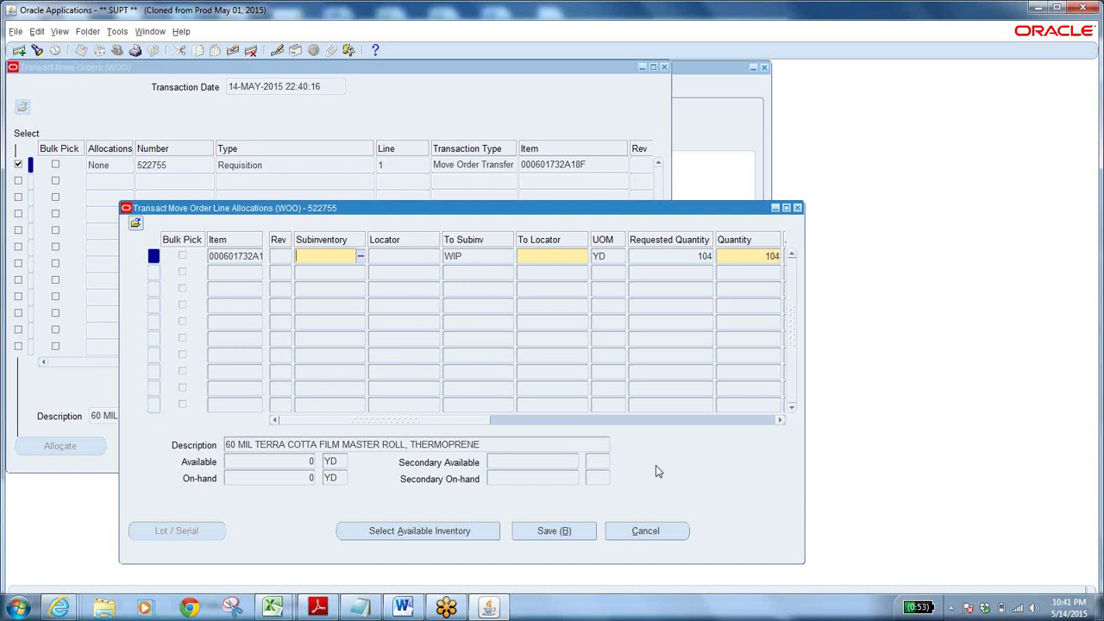
click(645, 532)
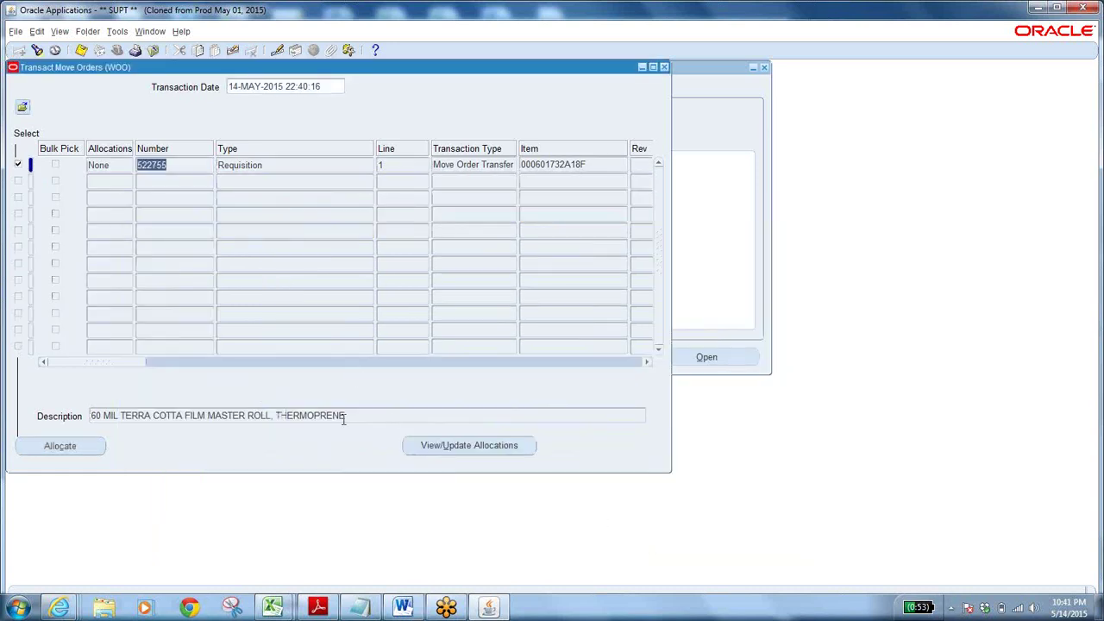
- Reopen the move order line's allocations and set the source subinventory to MIXING
click(452, 447)
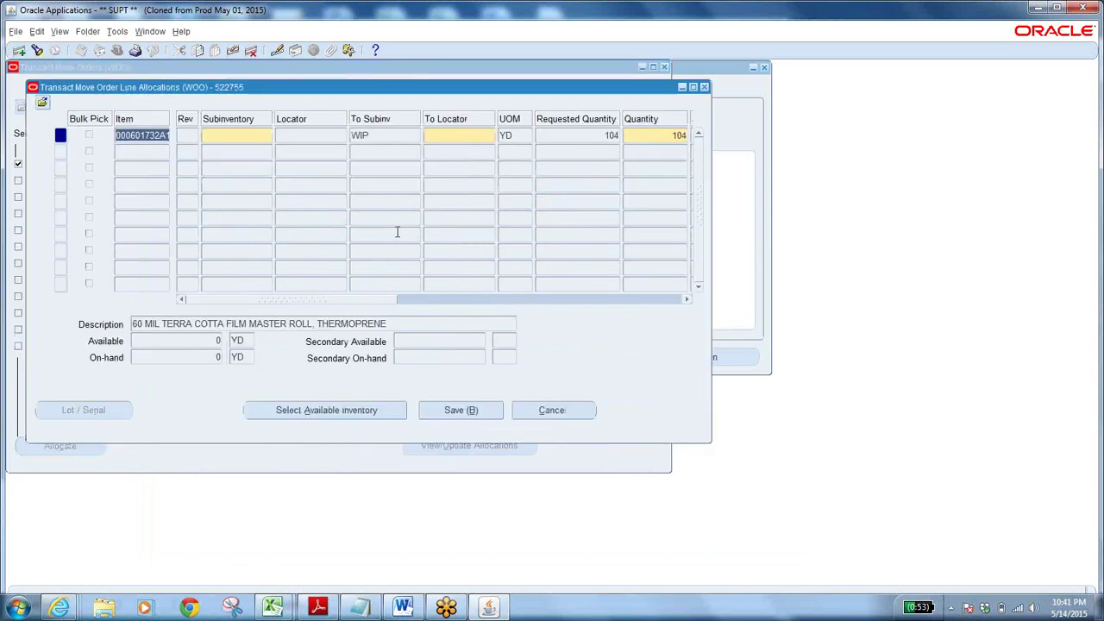
click(256, 136)
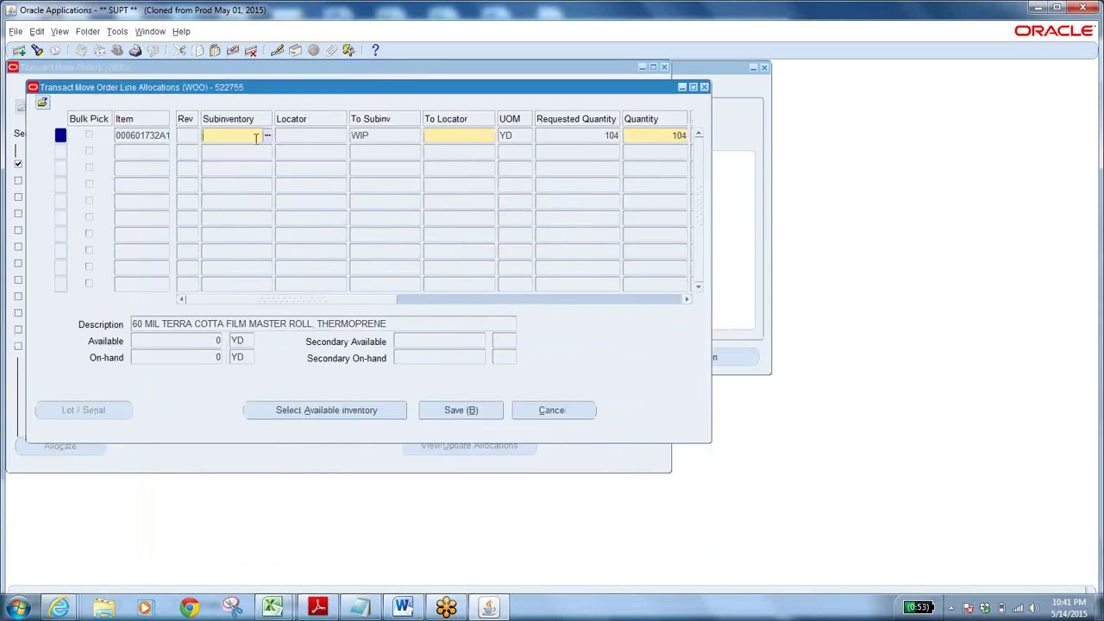
click(326, 411)
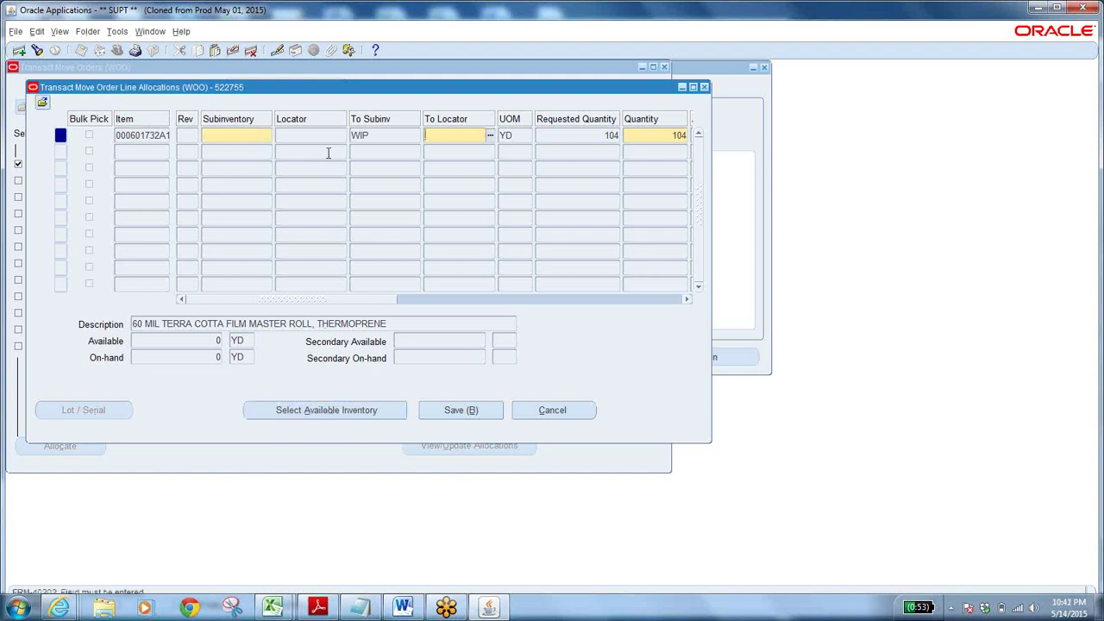
click(234, 136)
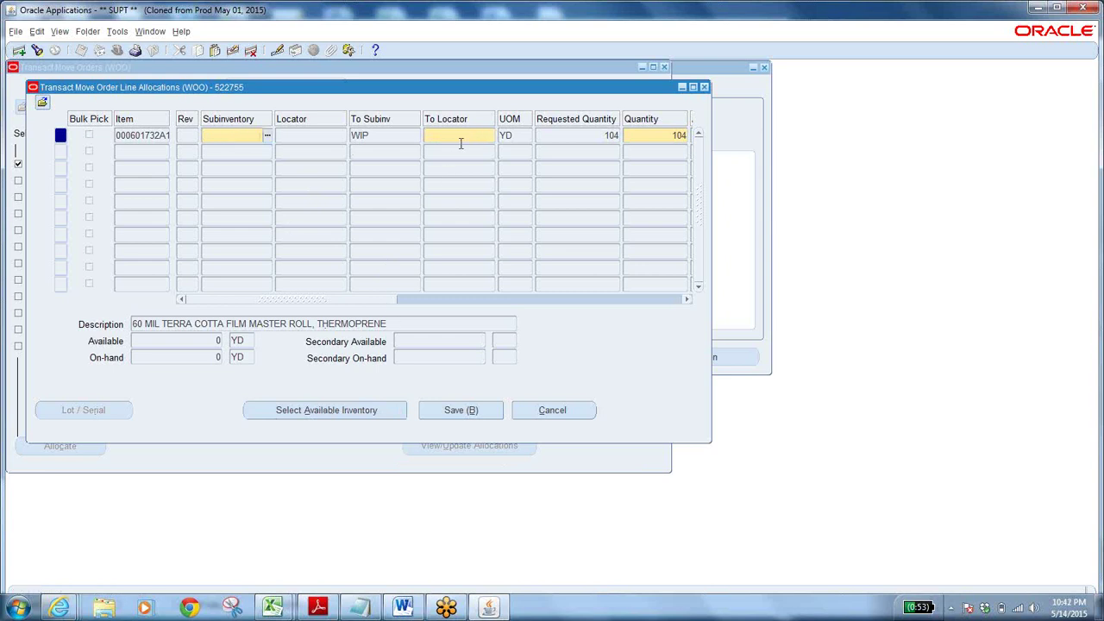
click(268, 136)
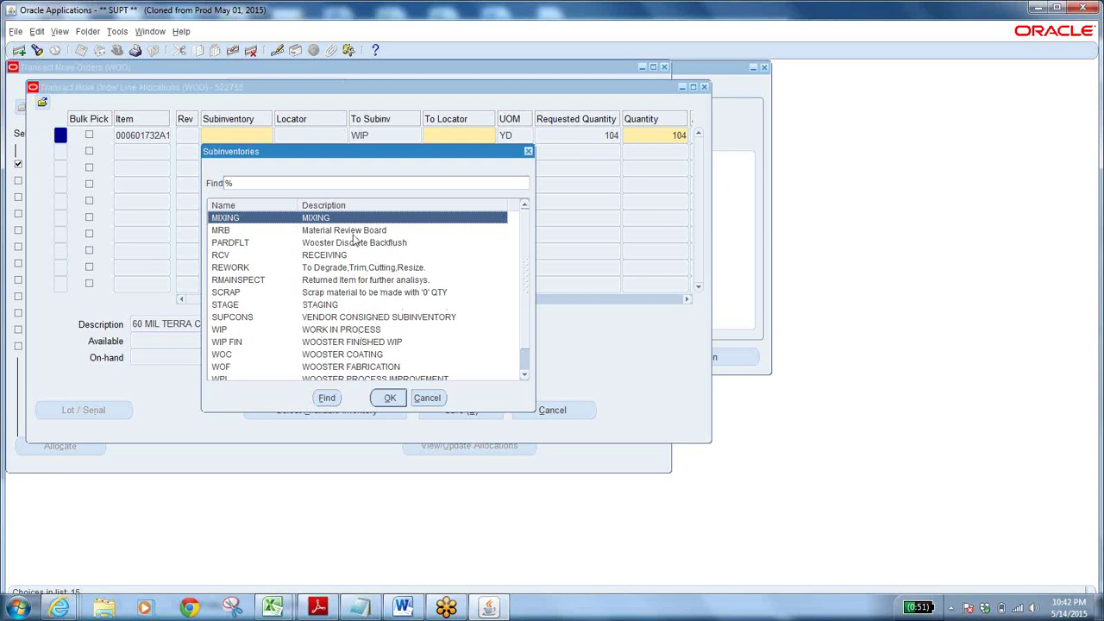
click(389, 398)
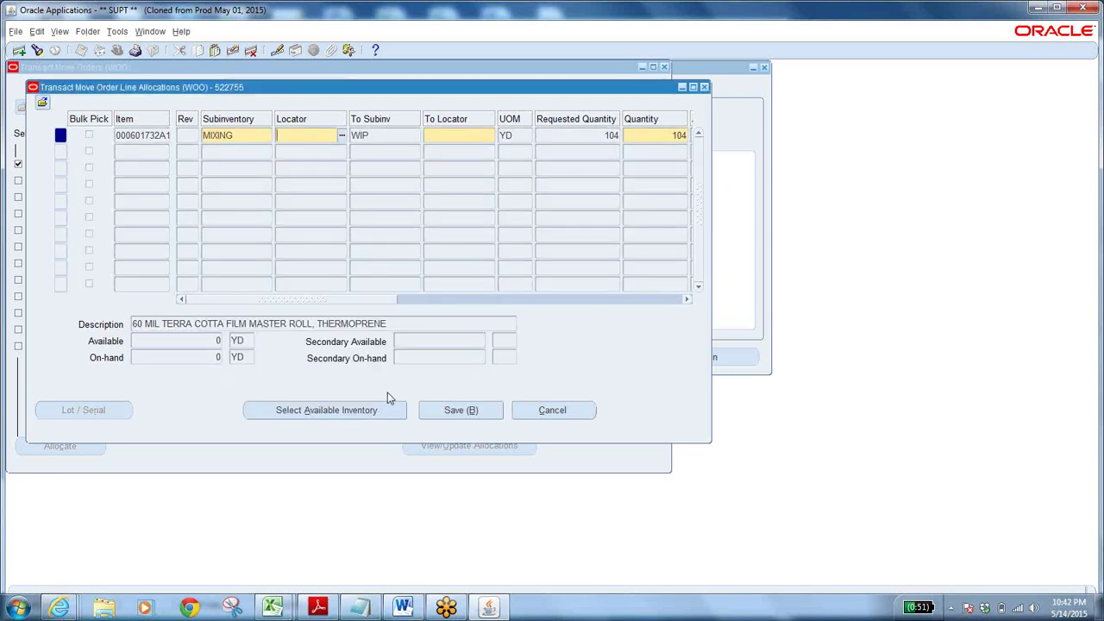
- Set the source locator to M.I.X by searching the stock locator combinations with % as the row criterion
click(343, 138)
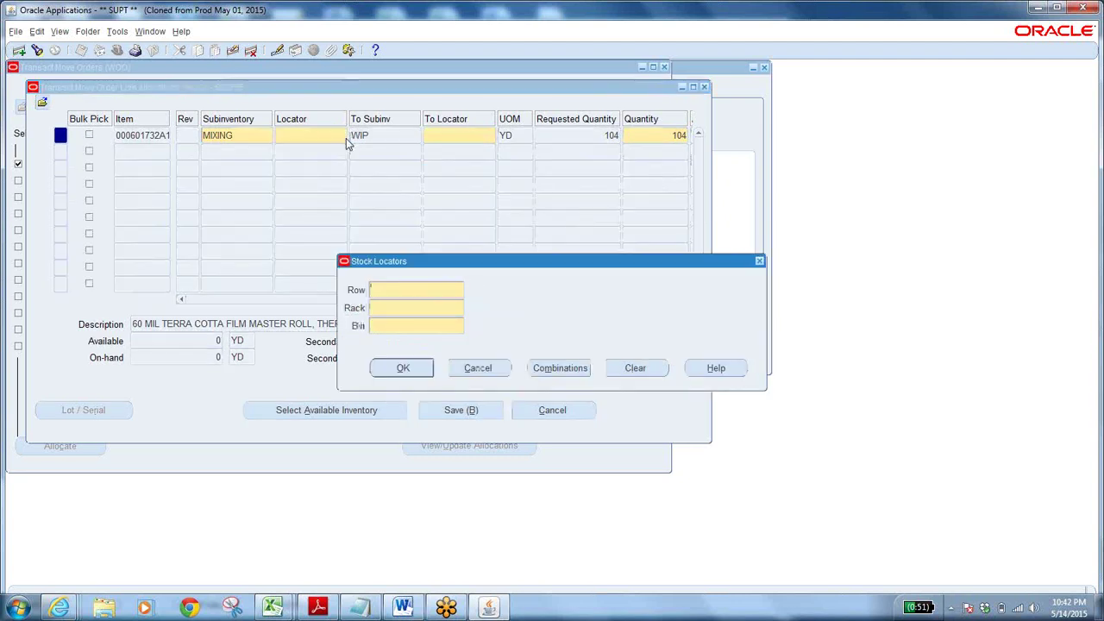
click(558, 370)
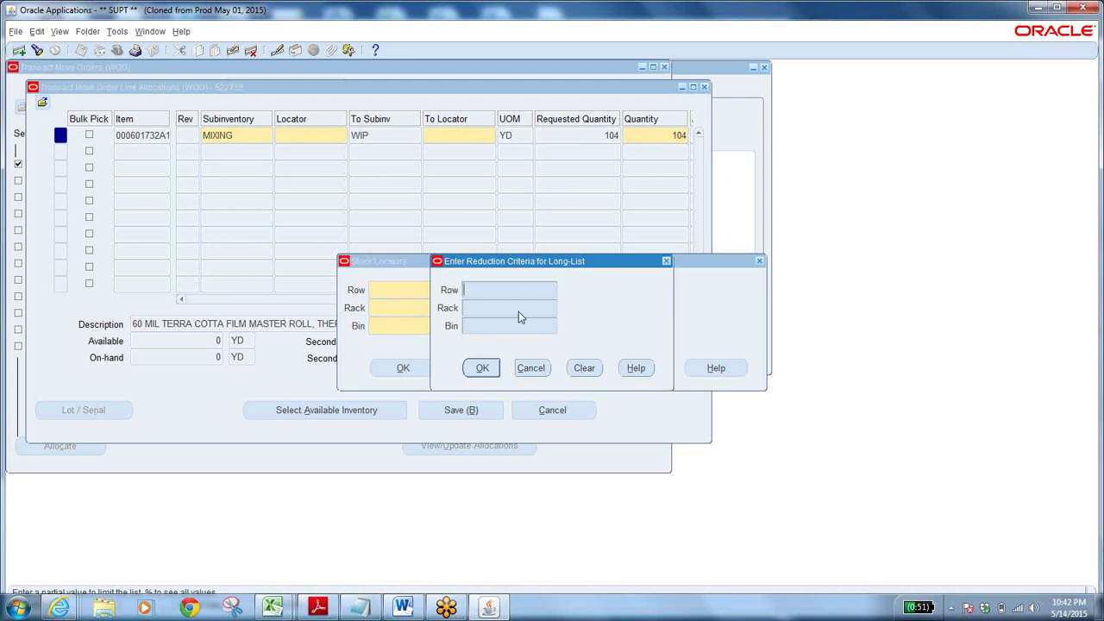
click(530, 369)
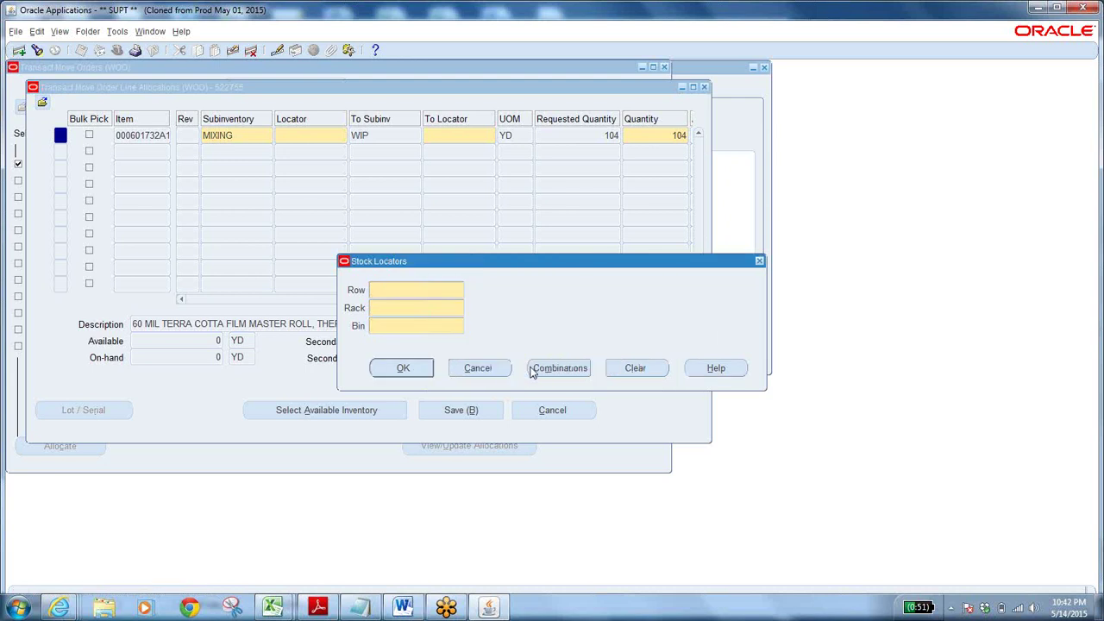
click(405, 294)
click(565, 370)
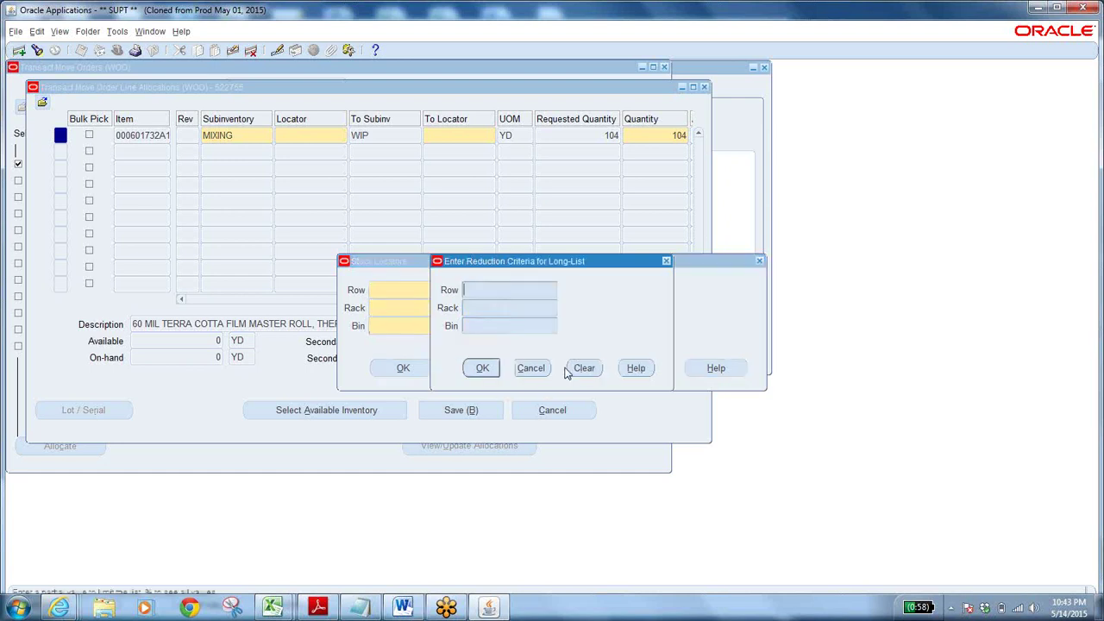
text(%)
click(487, 366)
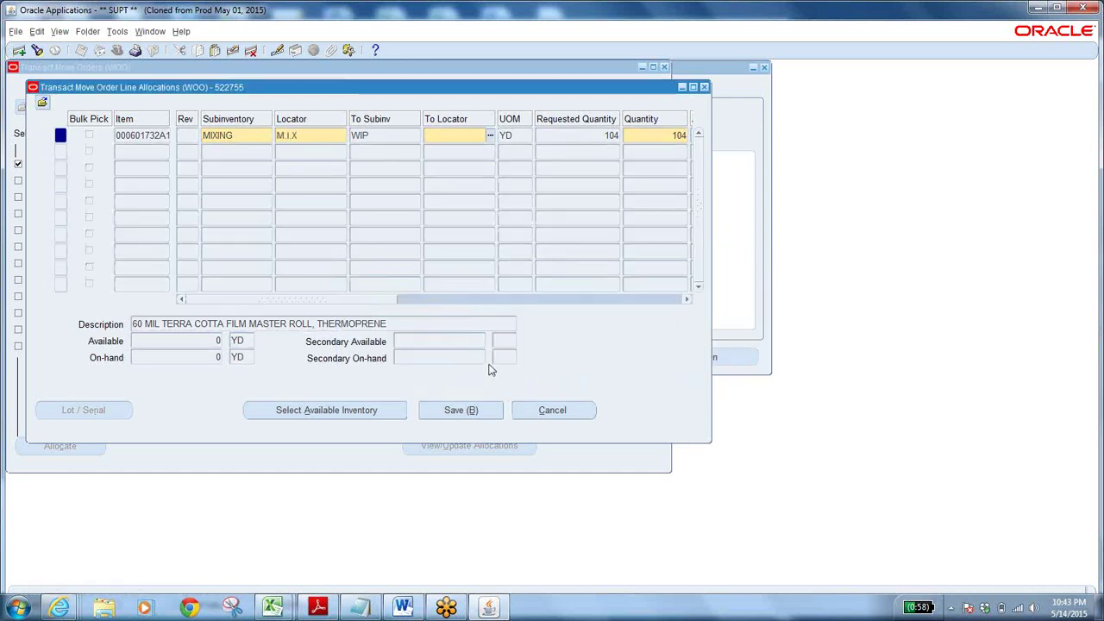
- Check the available quantity of the item at the source locator and review the source and destination subinventories
click(322, 134)
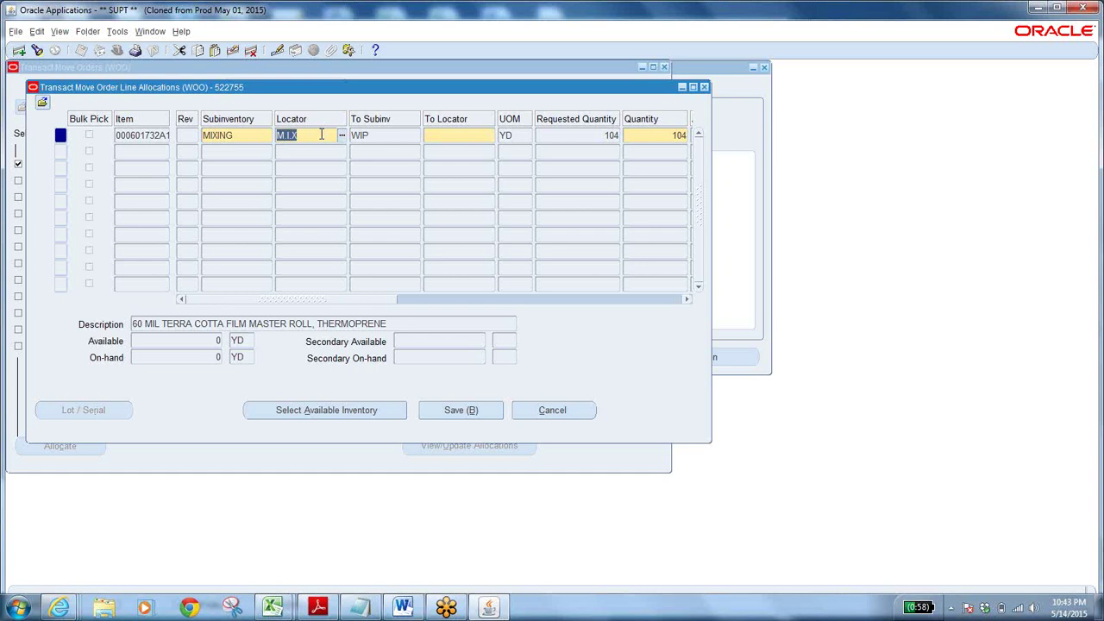
click(306, 135)
click(208, 340)
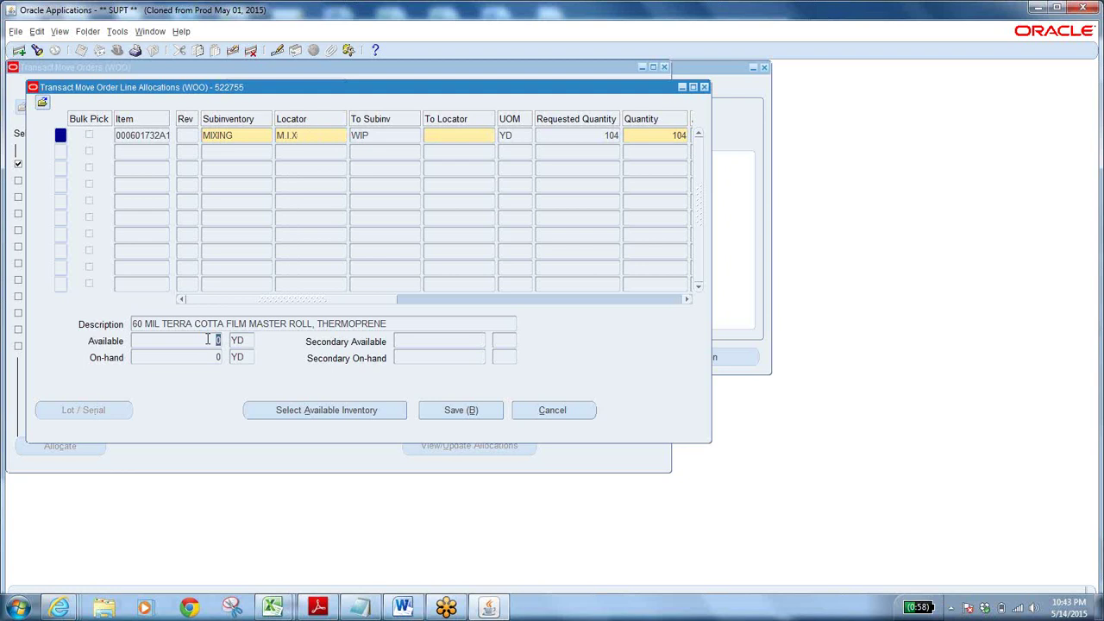
click(475, 138)
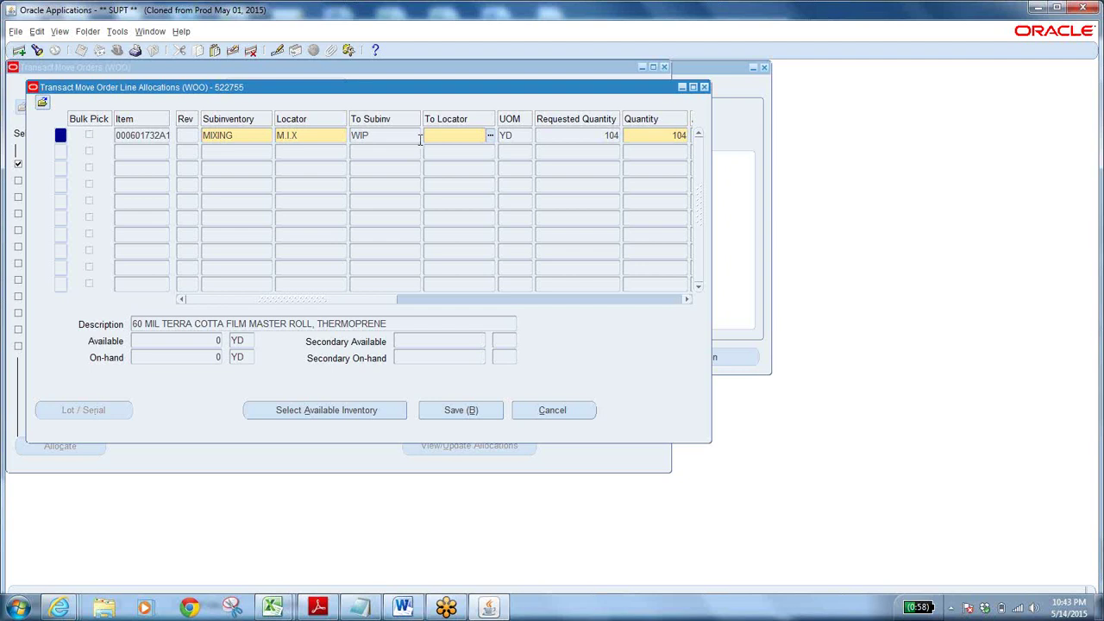
click(237, 136)
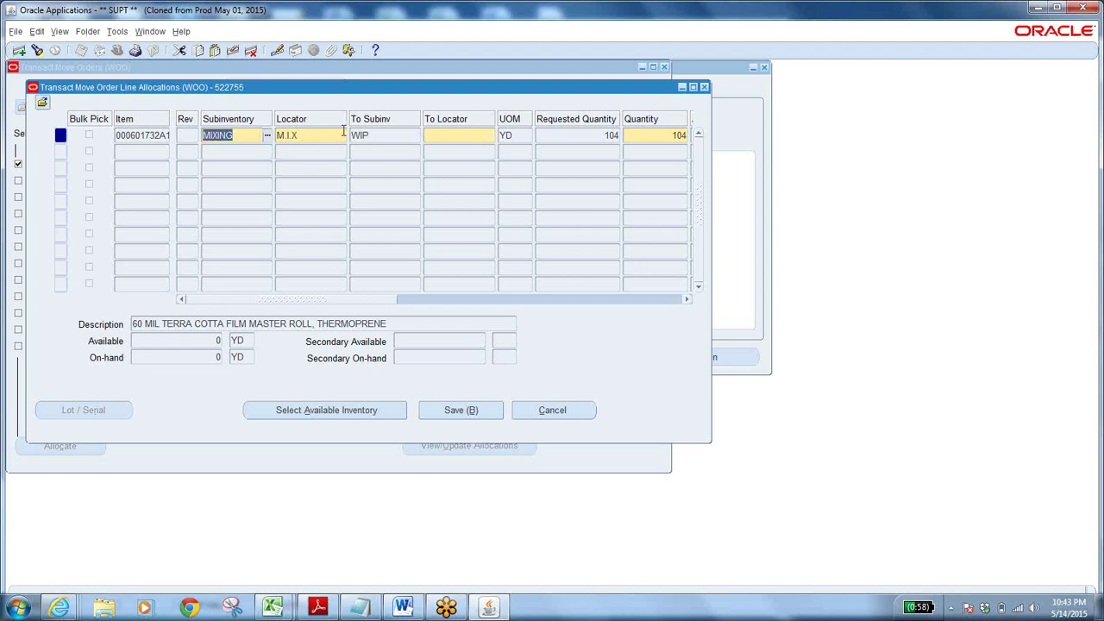
click(389, 133)
click(394, 138)
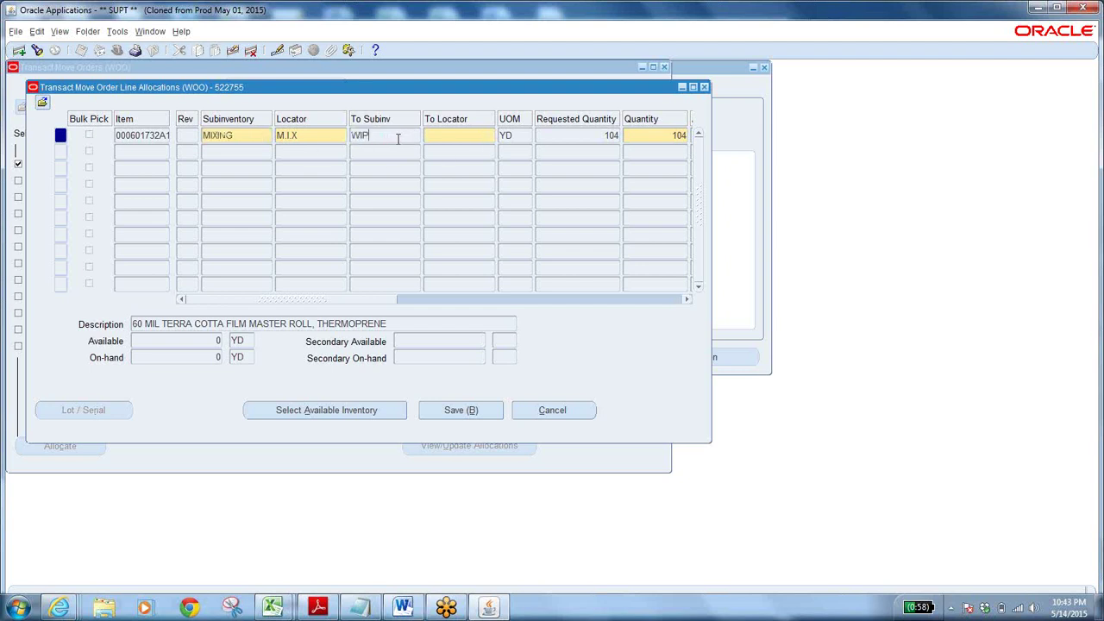
- Set the destination locator to W.I.P by searching the combinations with % as the row criterion, and review the line's locators and quantities
click(458, 137)
click(490, 135)
click(560, 369)
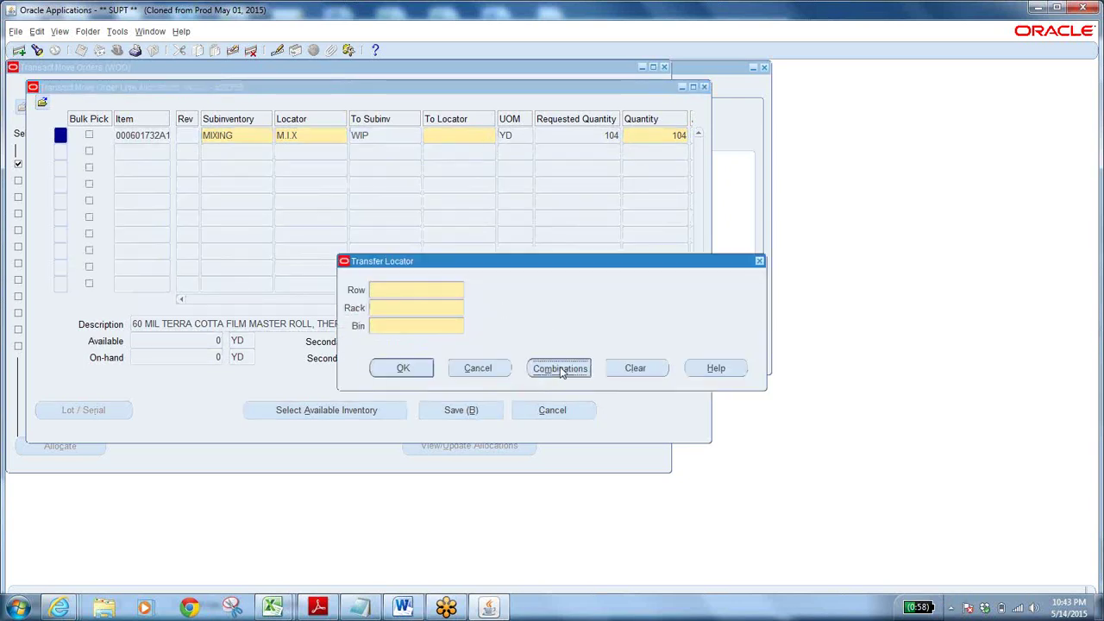
text(%)
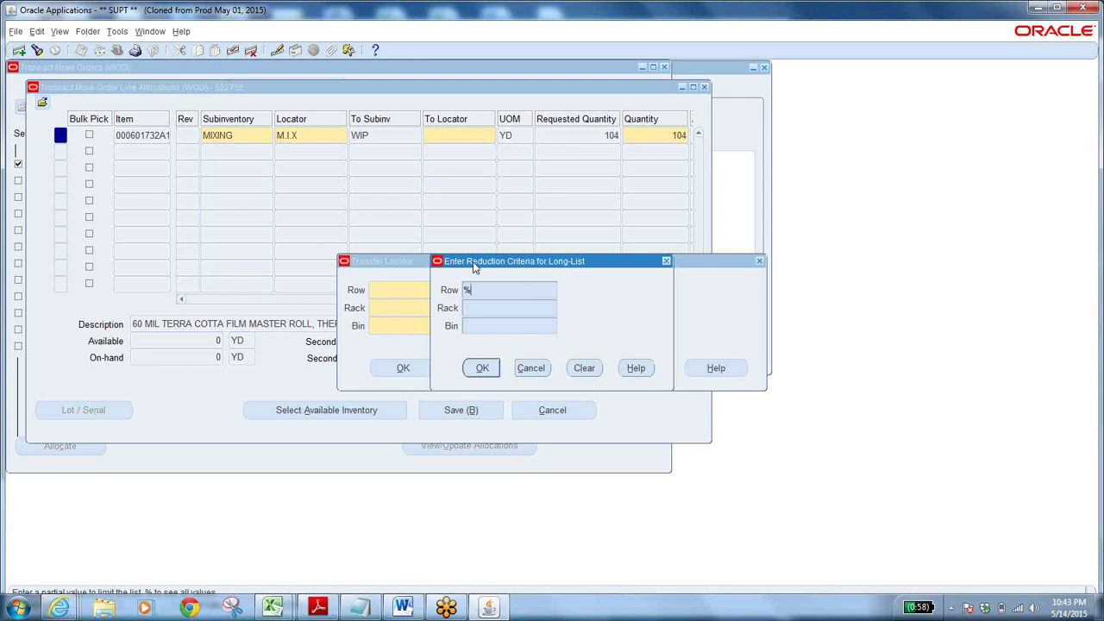
click(482, 369)
click(468, 136)
click(303, 135)
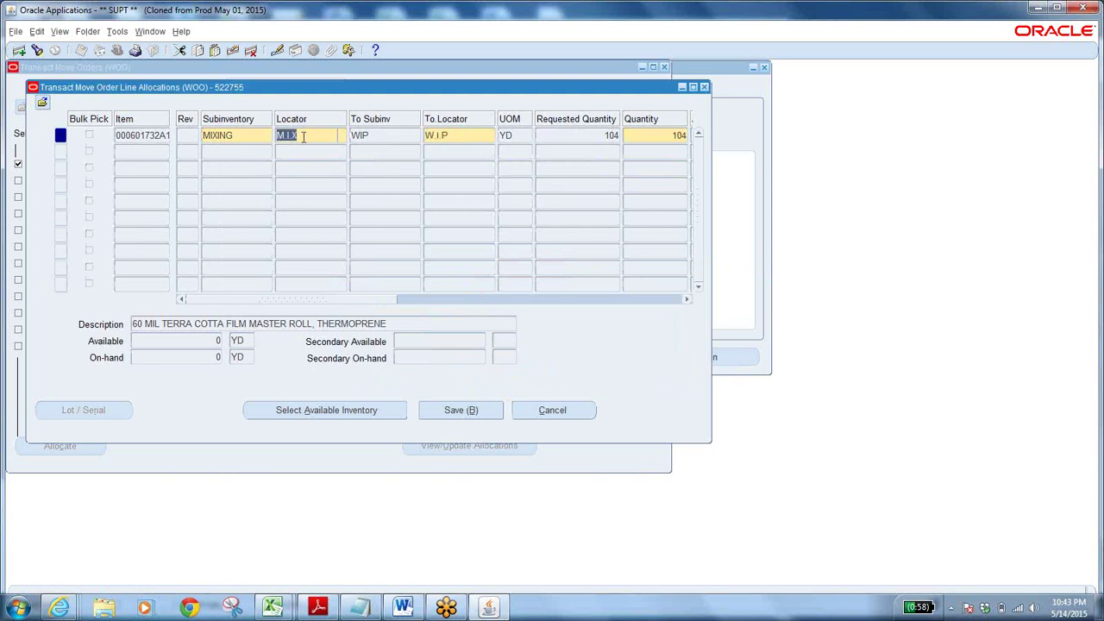
click(453, 135)
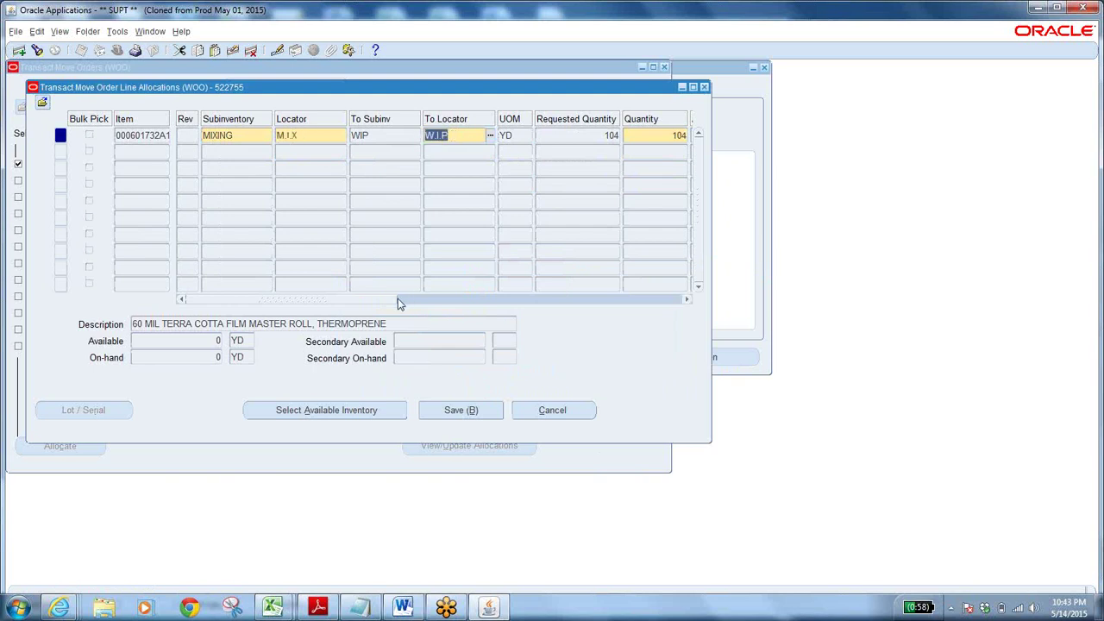
drag(388, 298, 525, 302)
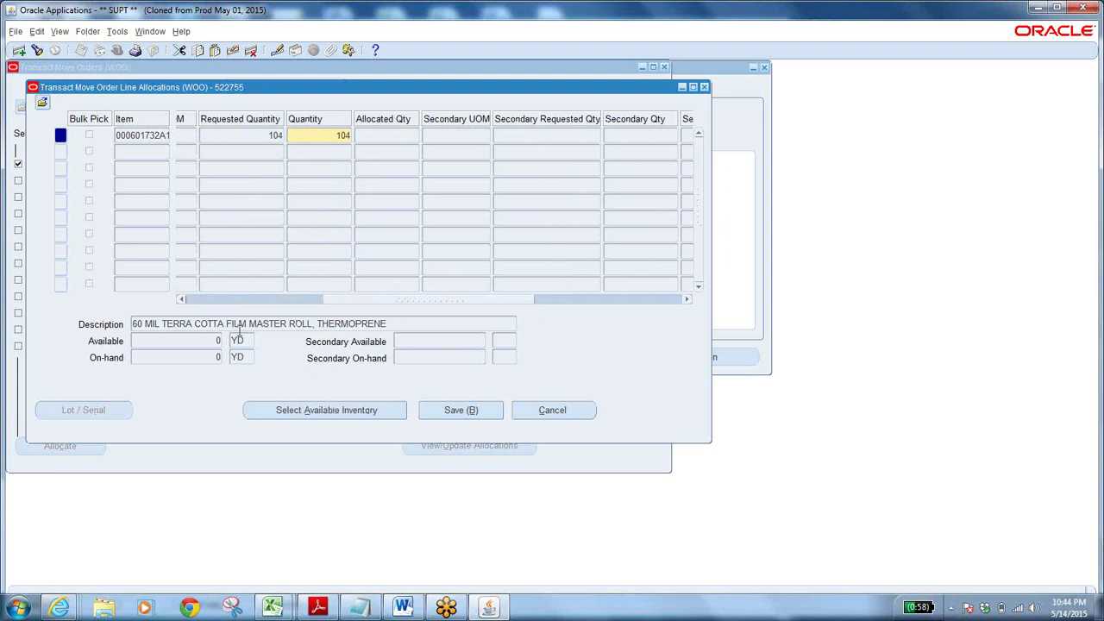
- Check the item's available quantity, then discard the line allocation changes and close the move order windows to return to the Navigator
click(212, 337)
drag(431, 304, 276, 302)
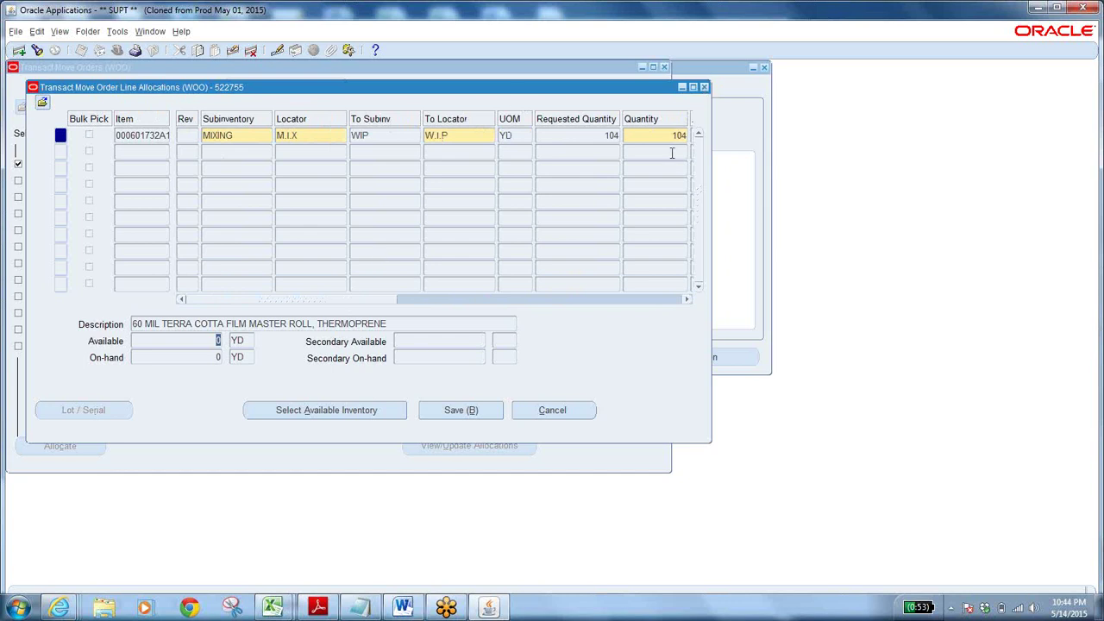
click(704, 87)
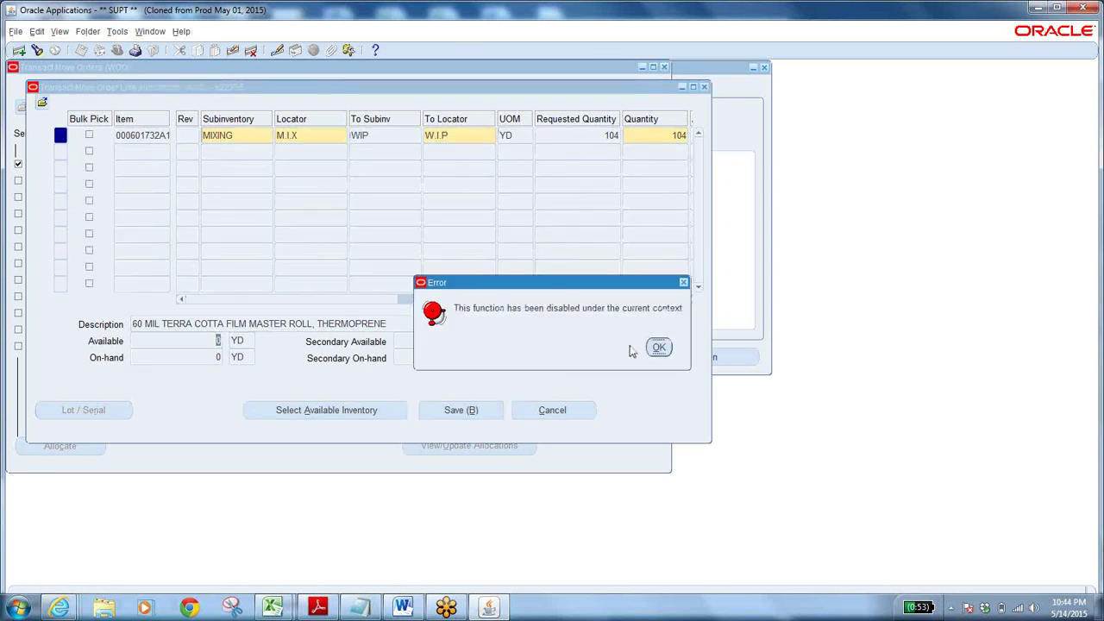
click(659, 348)
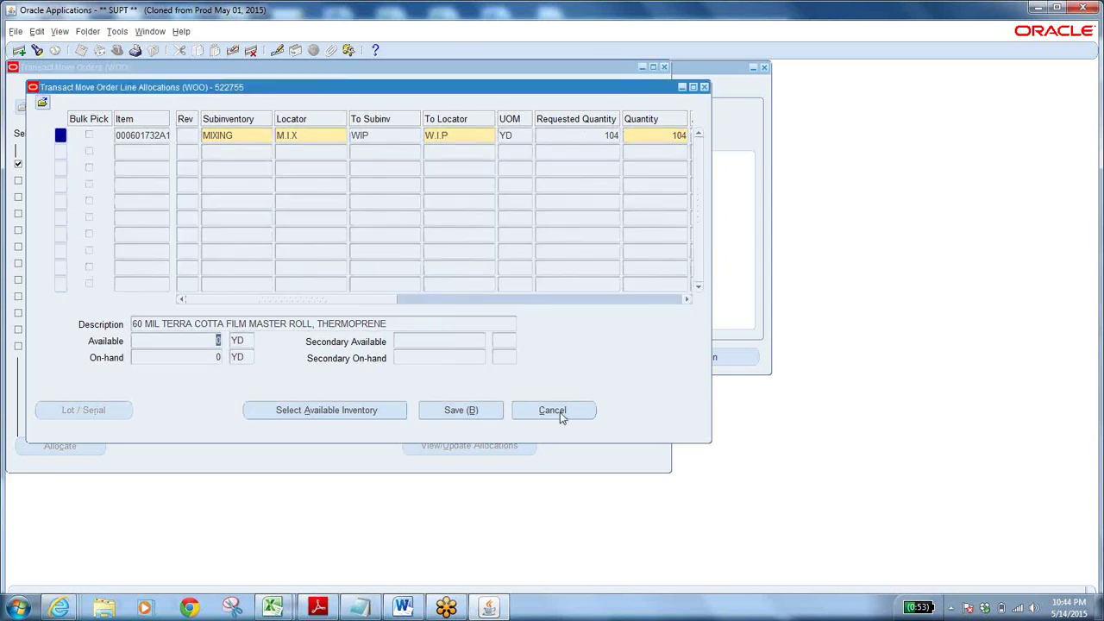
click(552, 410)
click(153, 50)
click(608, 366)
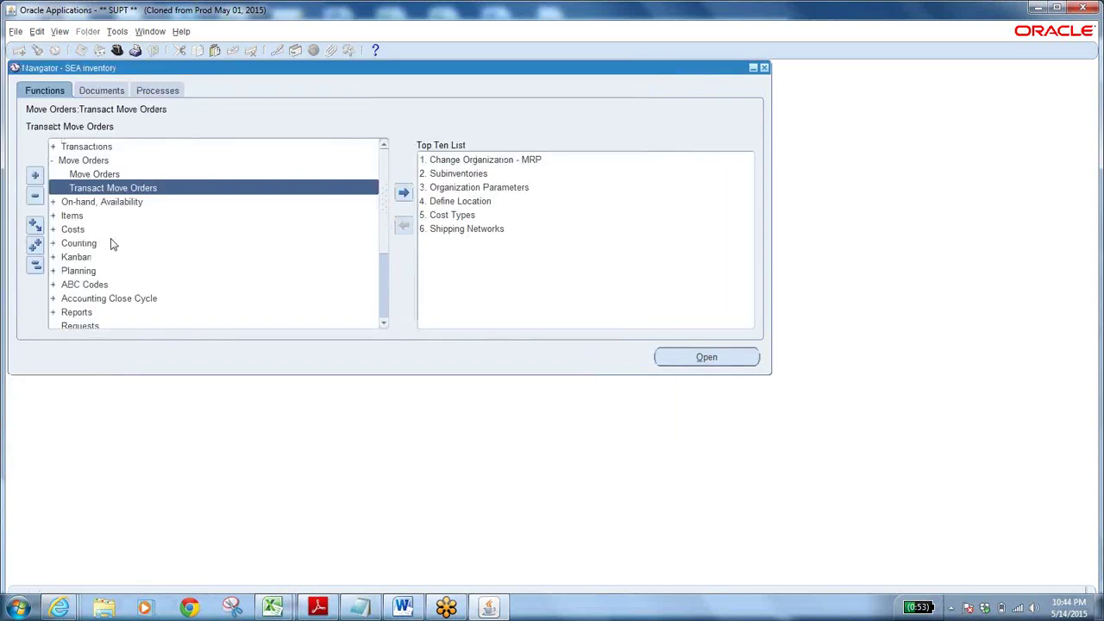
- Collapse the Navigator functions, open the Miscellaneous Transaction form from Transactions, and place it clear of the function list
click(33, 264)
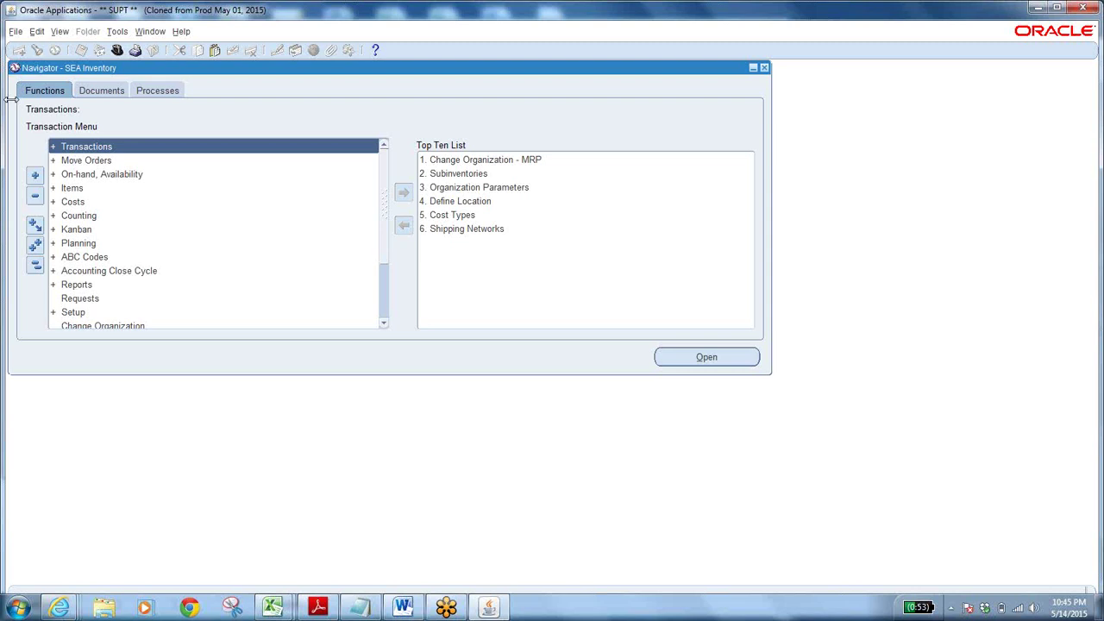
double_click(131, 147)
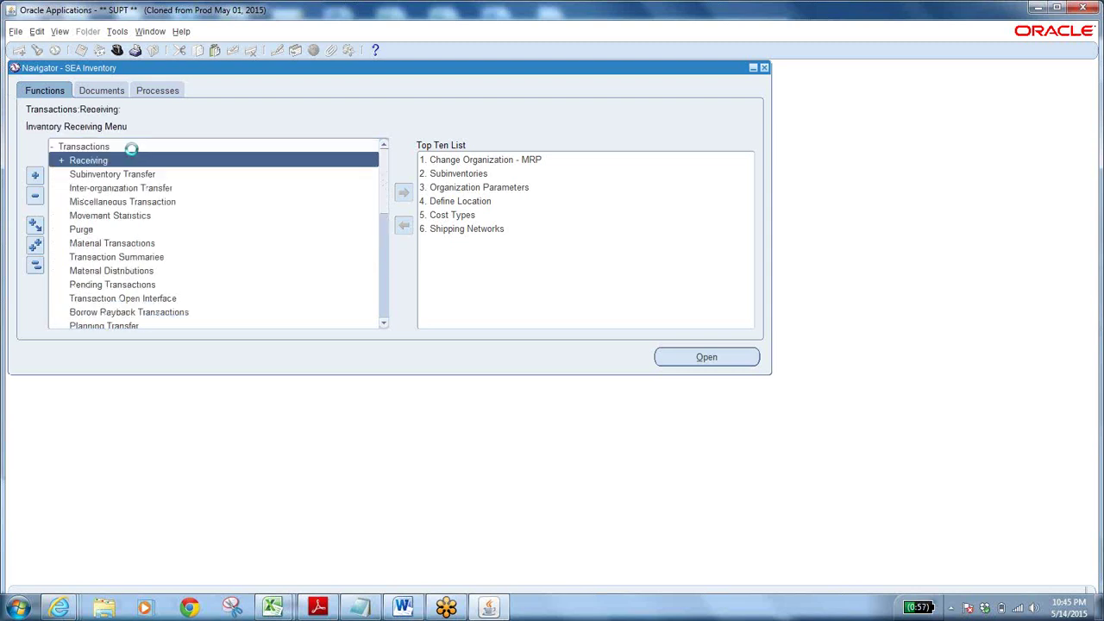
click(147, 203)
double_click(147, 204)
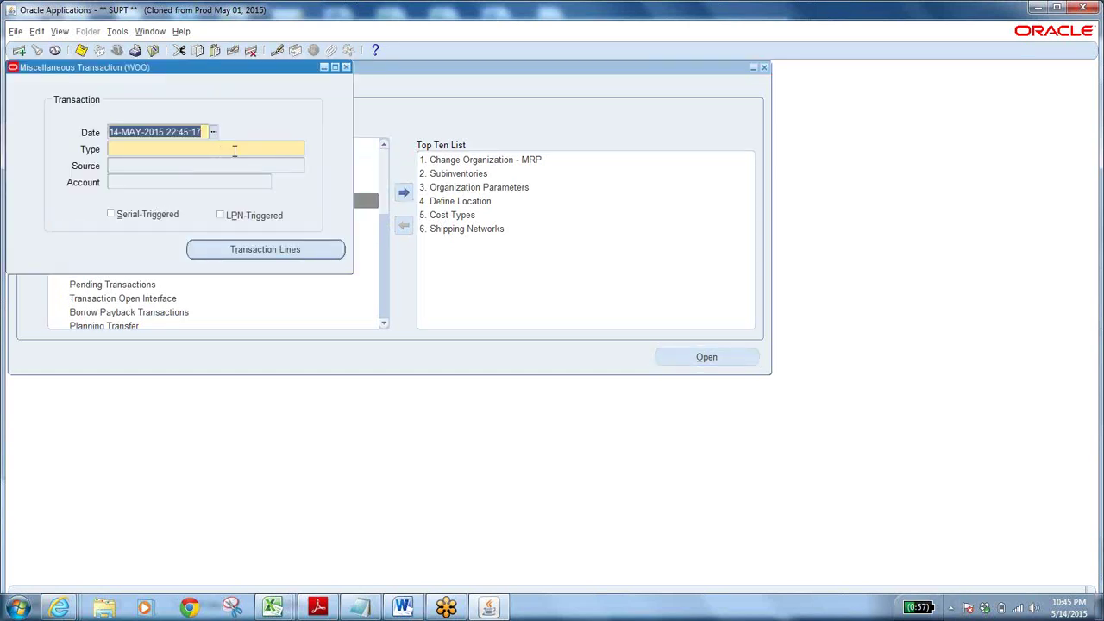
drag(262, 74, 432, 75)
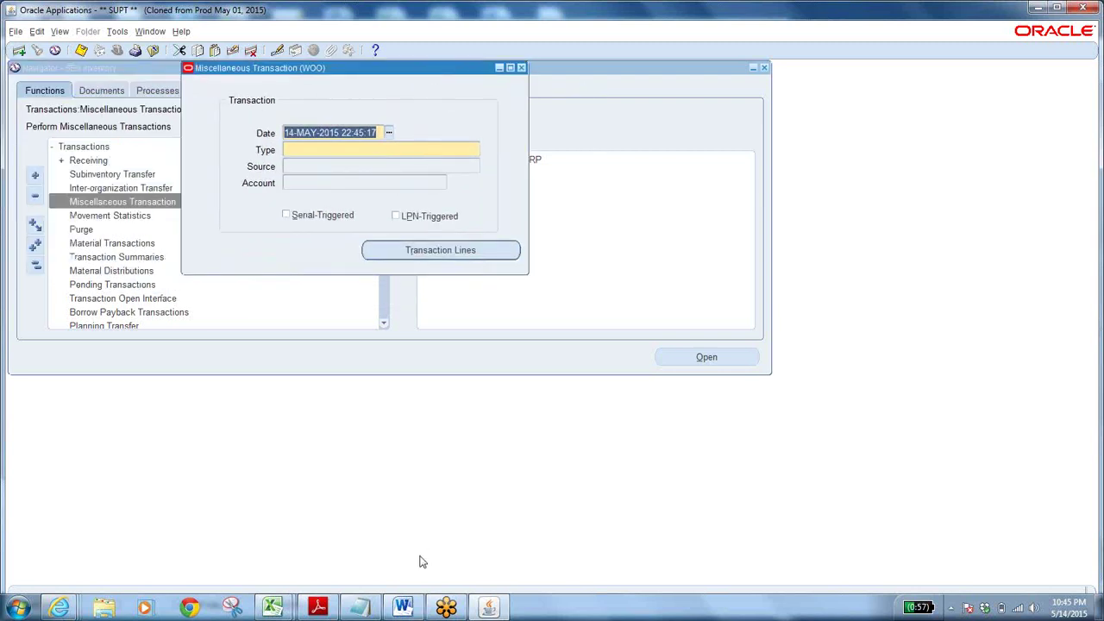
- Switch to the BOM Mixing notes in Notepad, select item number 000601732A18F, and return to Oracle Applications
click(362, 608)
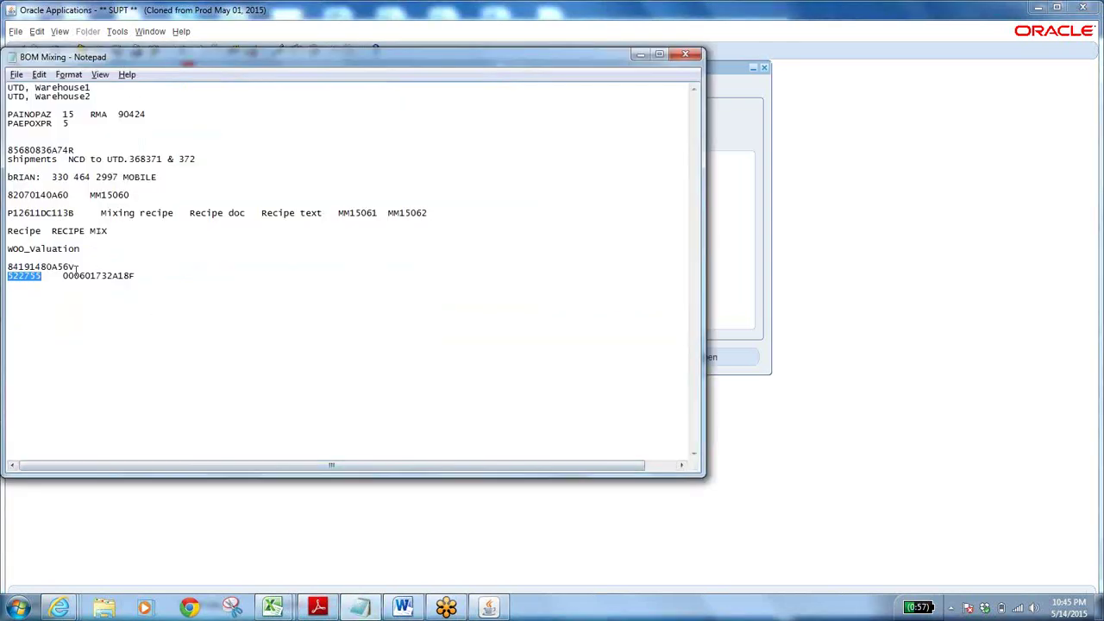
click(63, 275)
drag(63, 276, 138, 275)
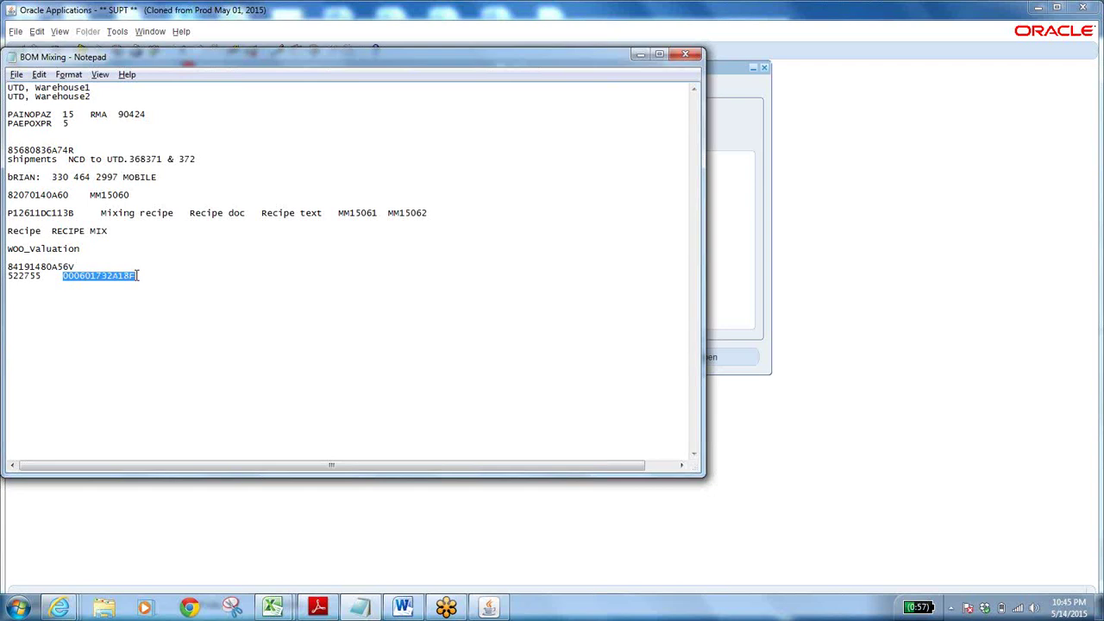
key(alt+Tab)
- Set the transaction type to Miscellaneous receipt by searching the types for "miscellaneous", and open the transaction lines
click(363, 152)
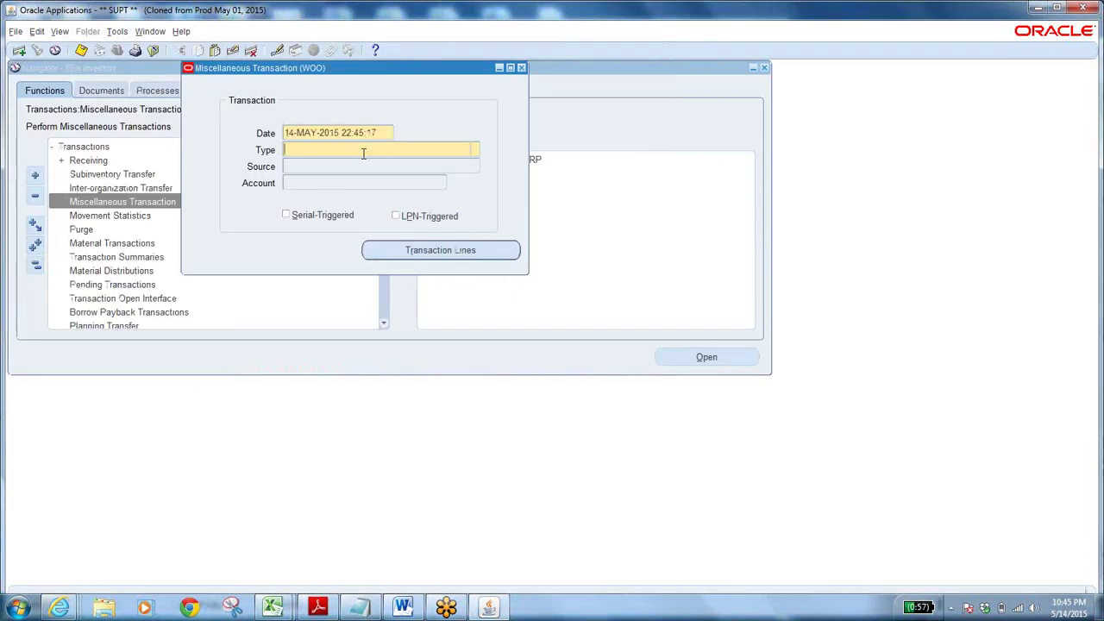
click(477, 153)
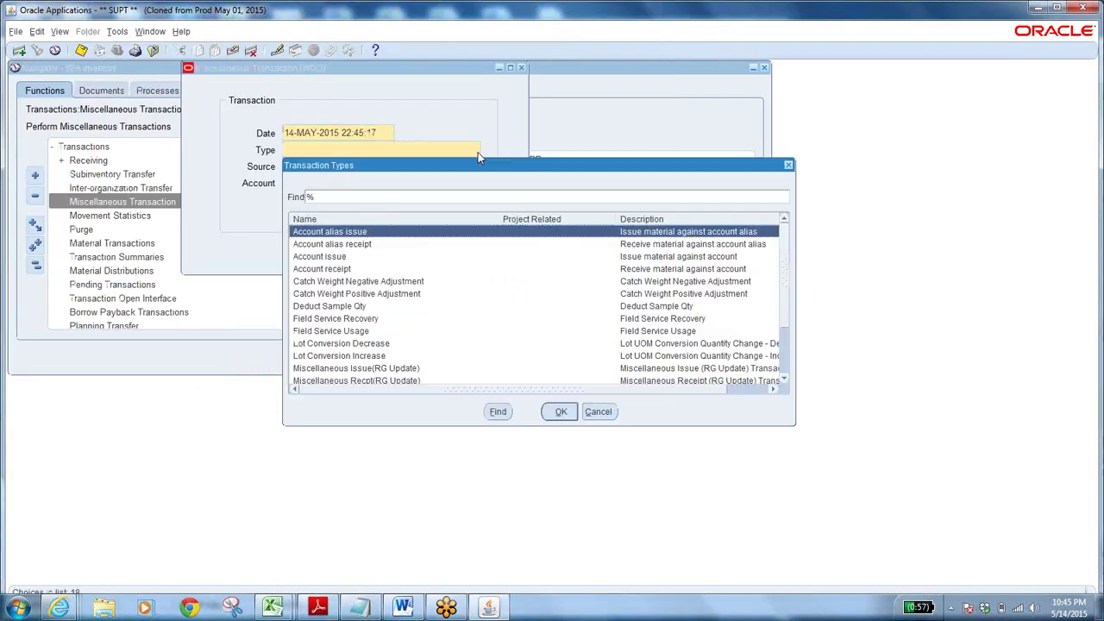
text(miscellaneous)
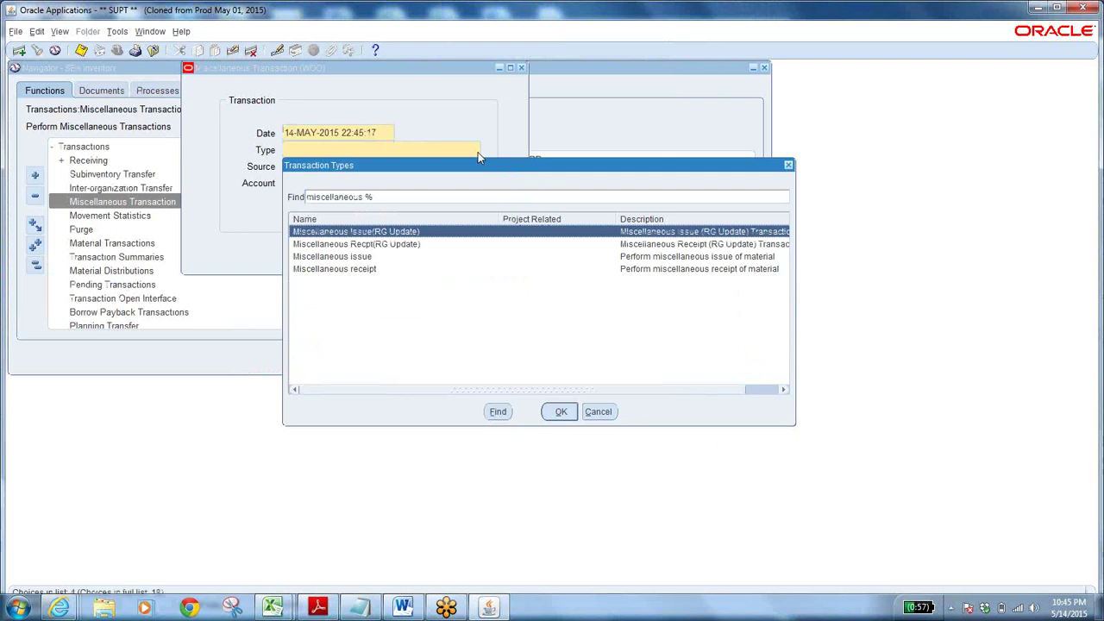
click(368, 259)
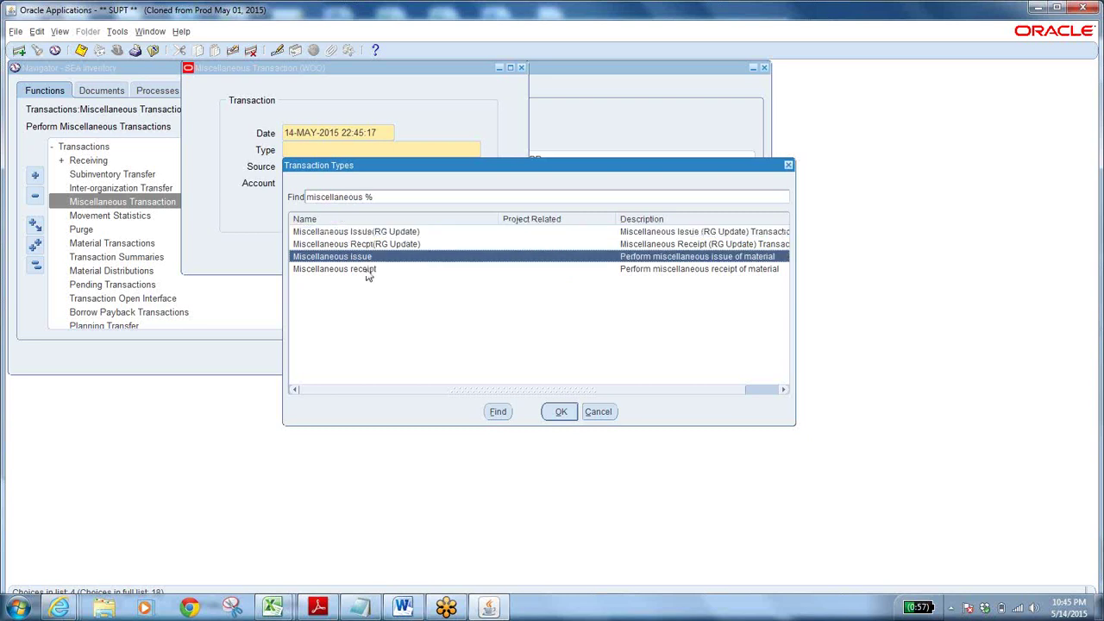
click(366, 270)
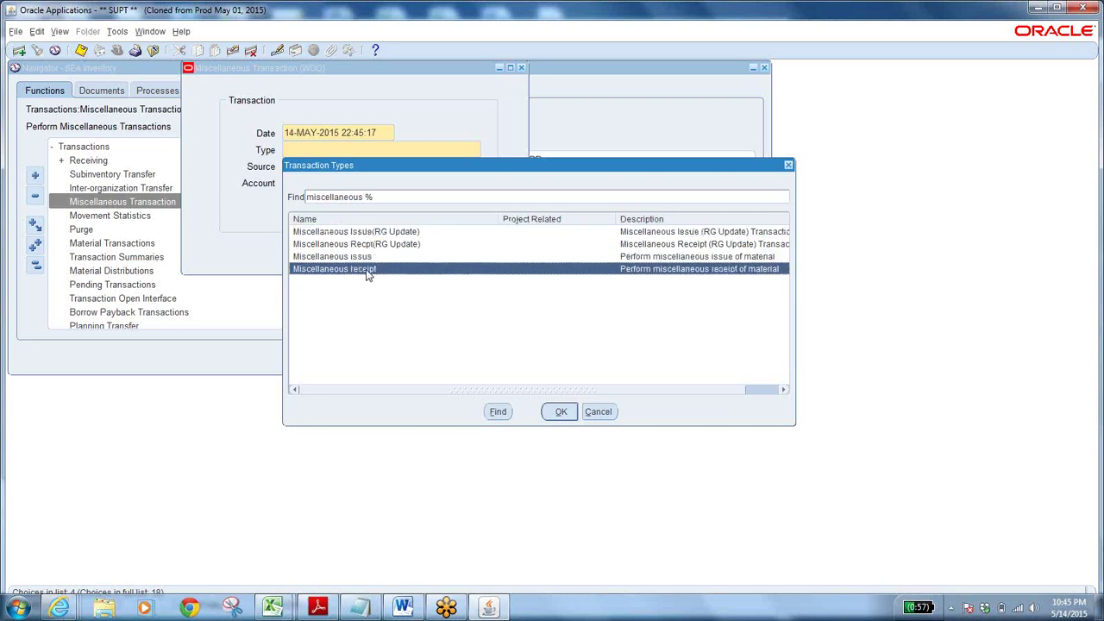
click(561, 411)
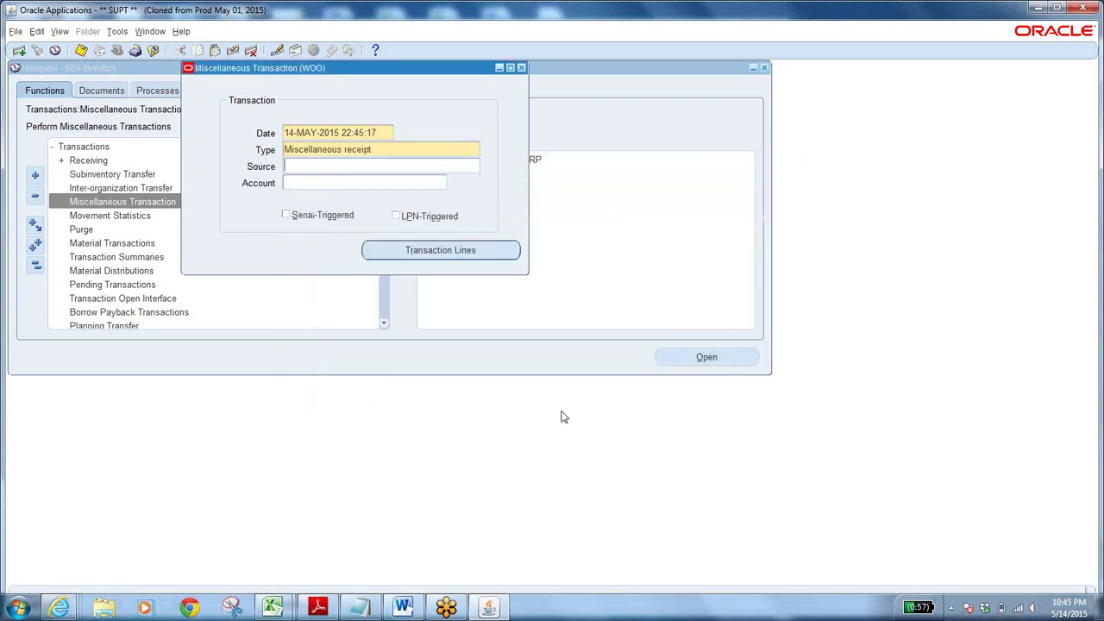
click(440, 251)
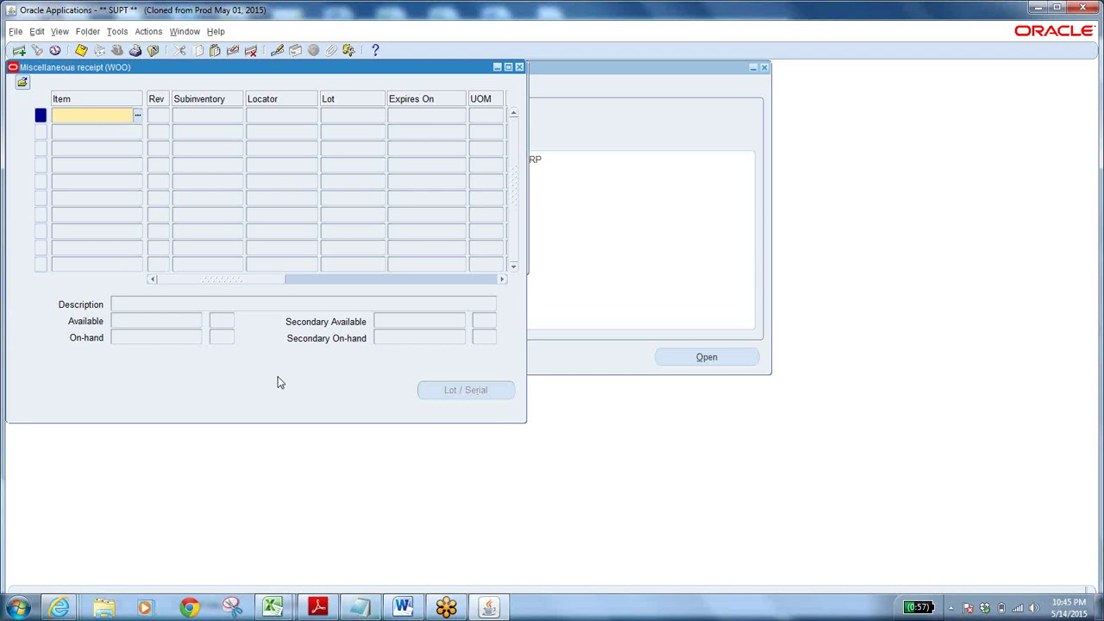
- Copy item number 000601732A18F from the Notepad notes and enter it as the item on the first receipt line
click(362, 609)
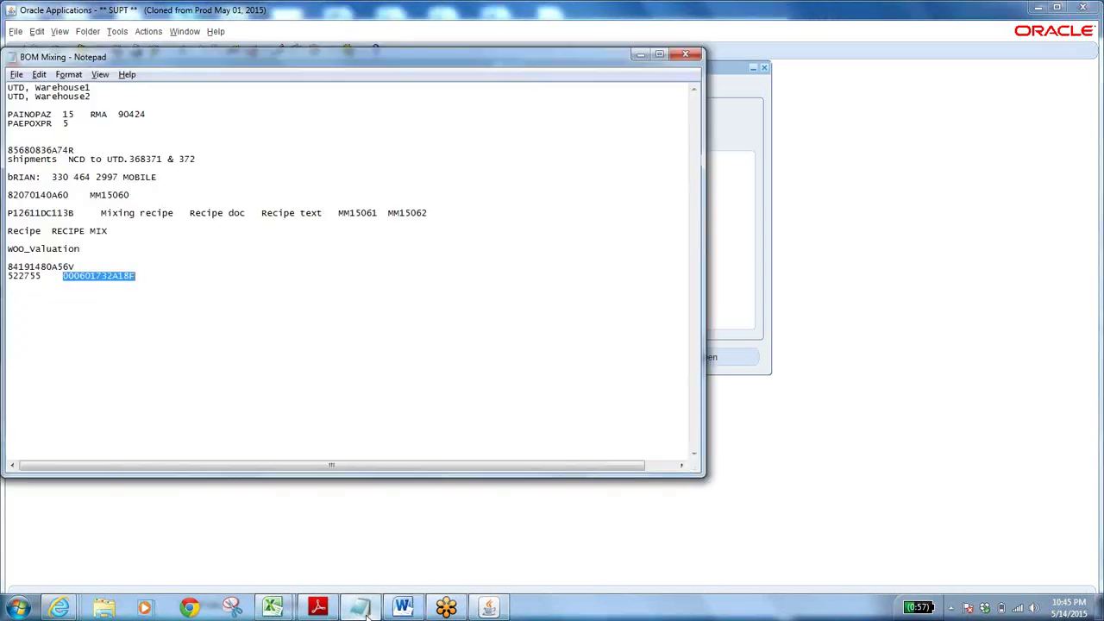
right_click(106, 272)
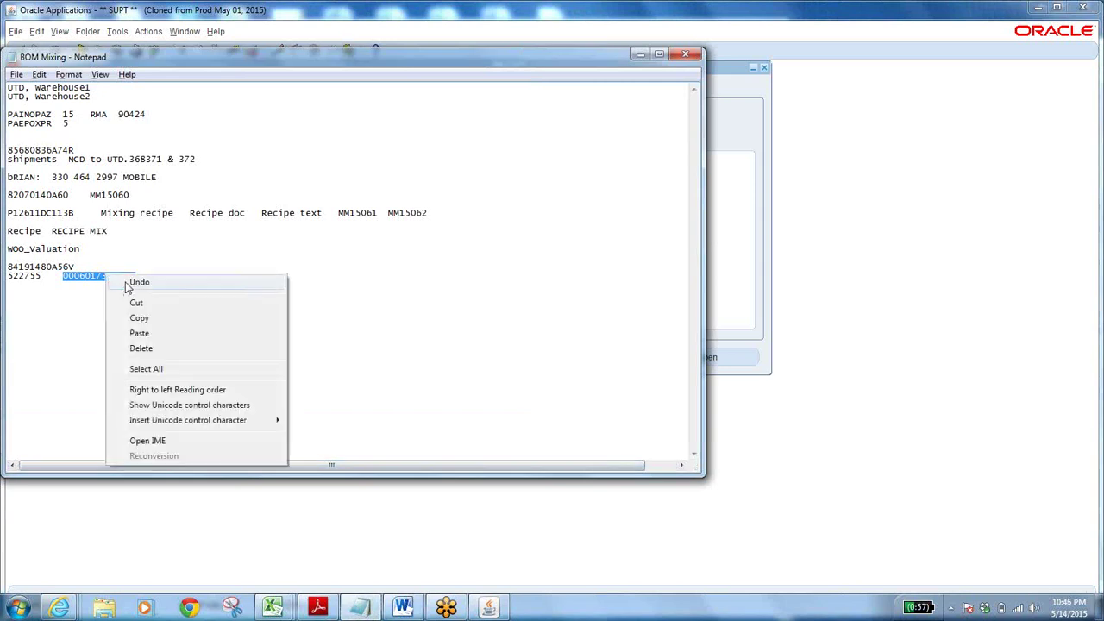
click(153, 319)
key(alt+Tab)
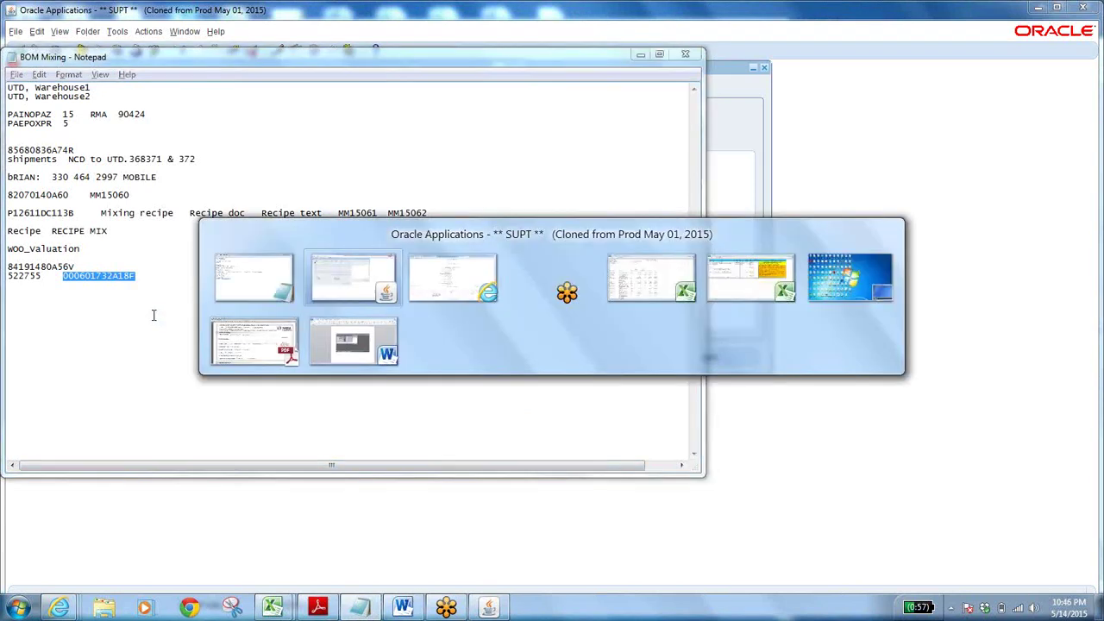
key(ctrl+v)
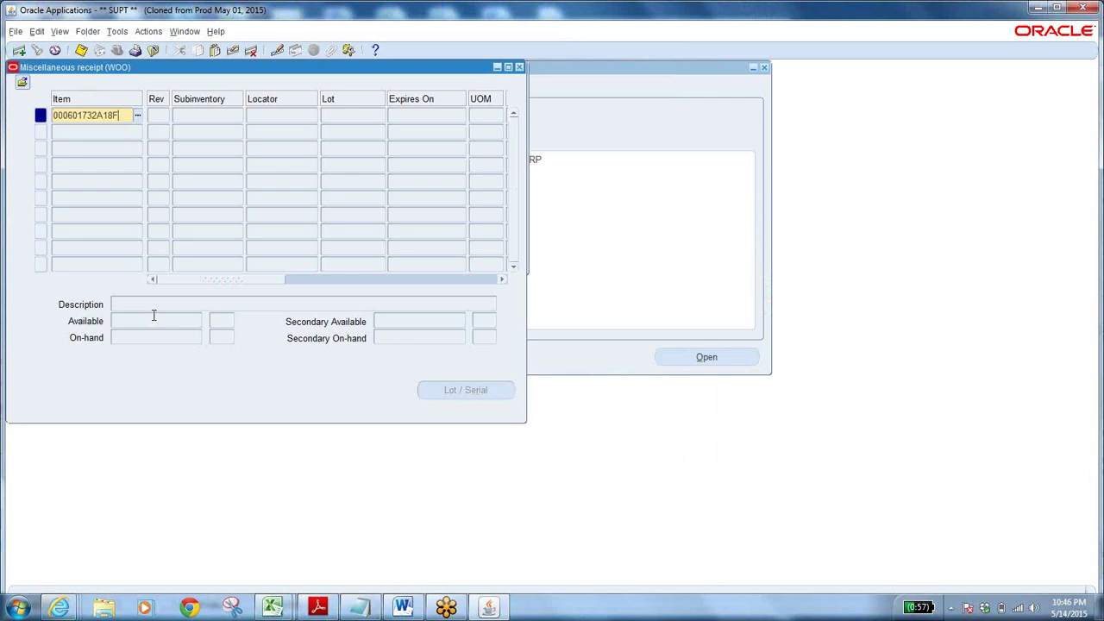
key(Tab)
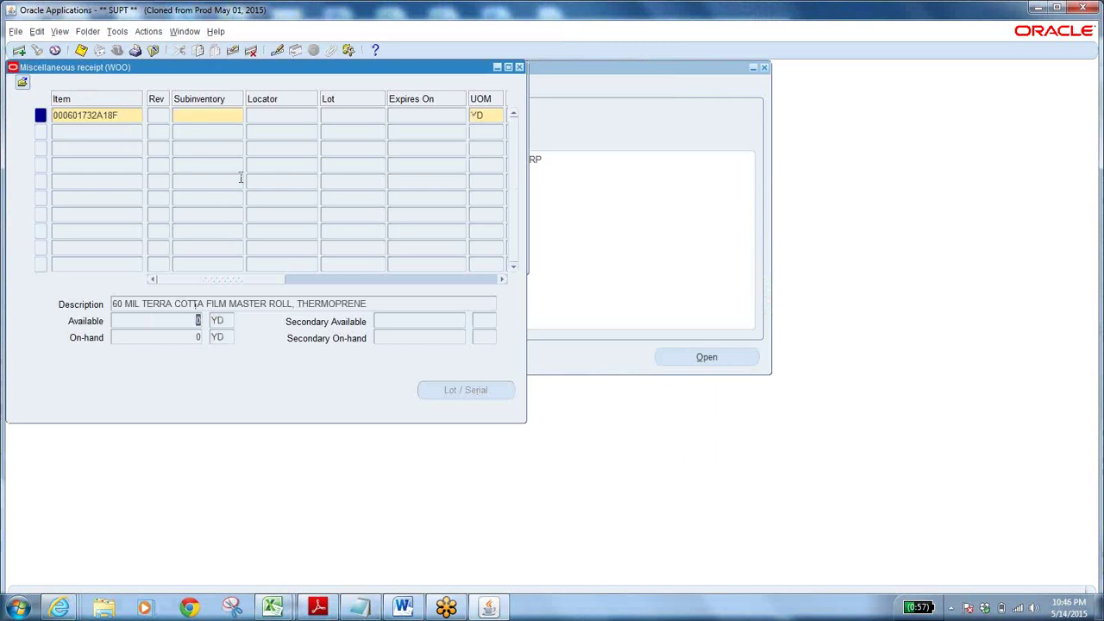
- Set the receipt line's subinventory to MIXING and its locator to M.I.X, searching the locator combinations with %
click(239, 114)
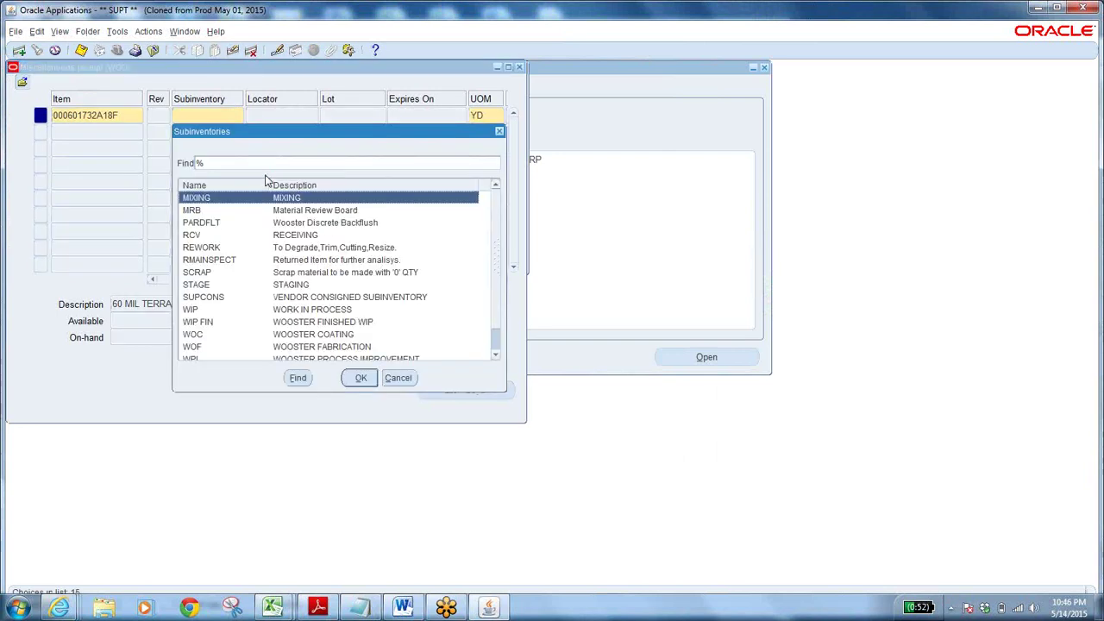
text(m)
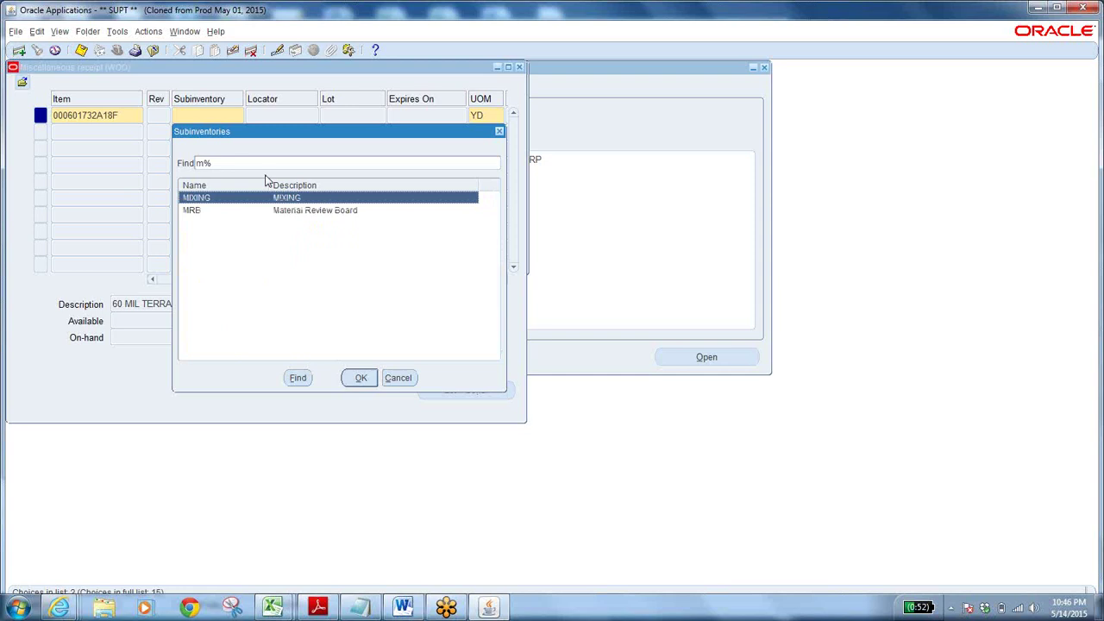
click(362, 380)
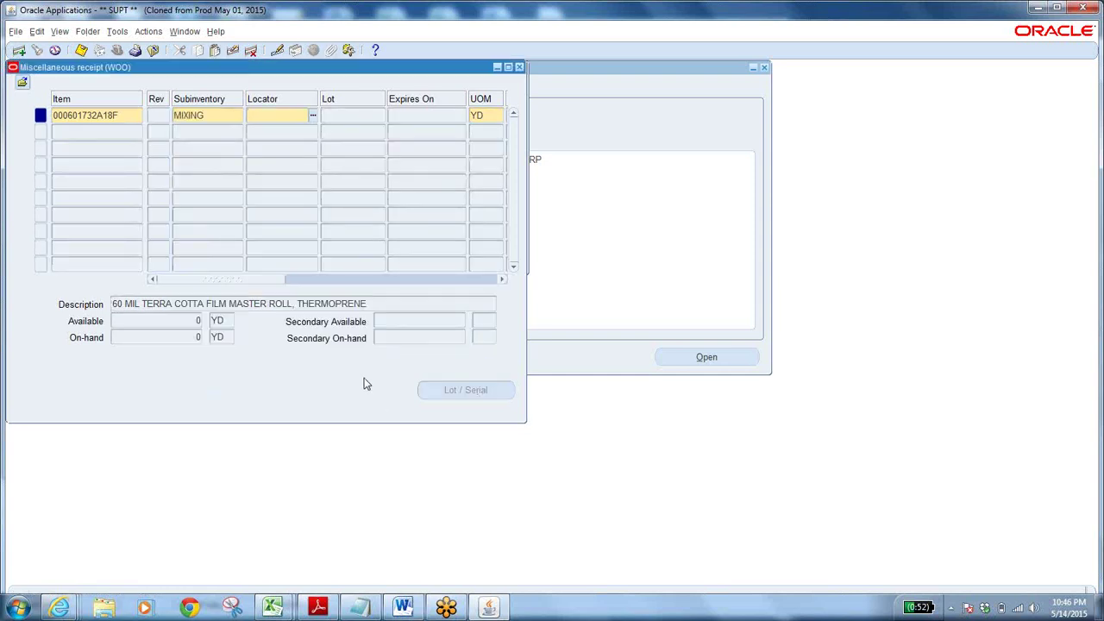
click(313, 116)
click(584, 369)
text(%)
click(483, 368)
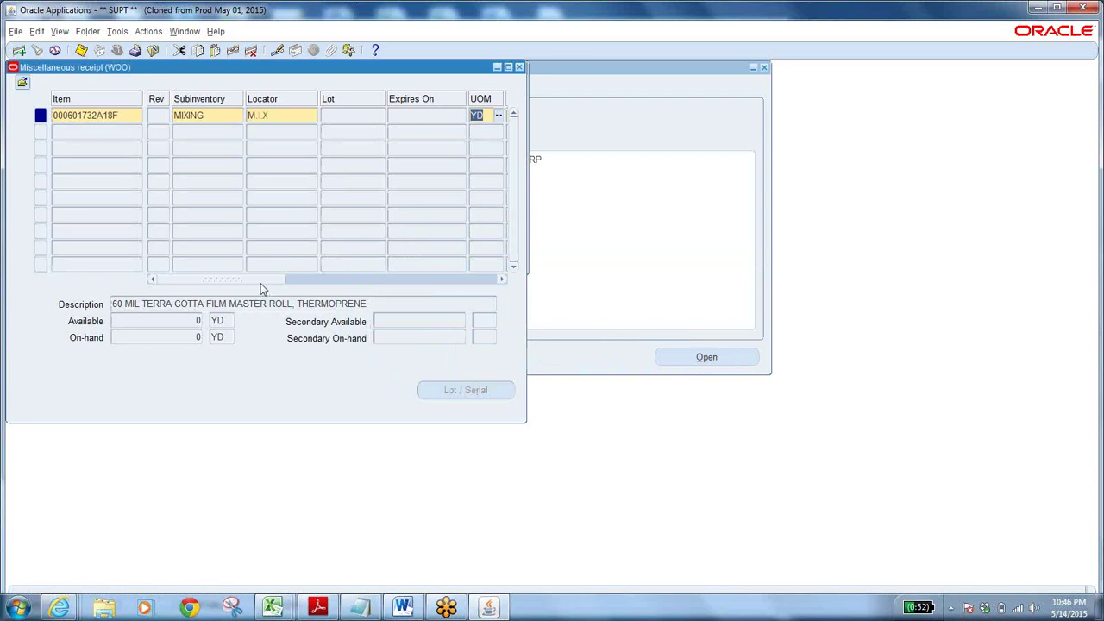
- Set the receipt line's quantity to 10000 YD
key(Tab)
click(223, 114)
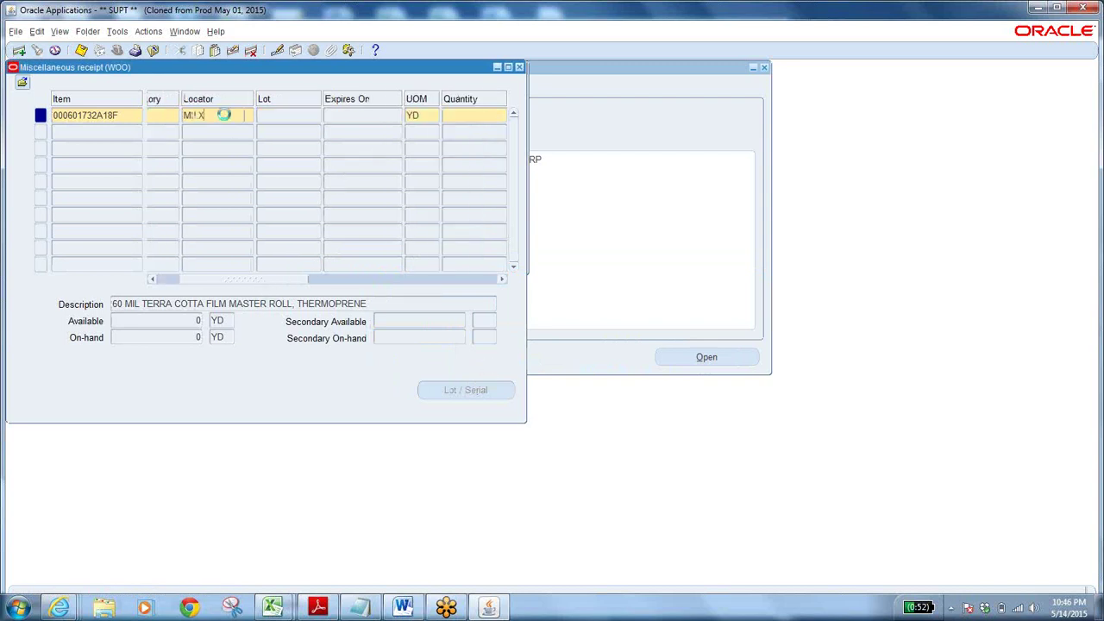
drag(286, 279, 331, 275)
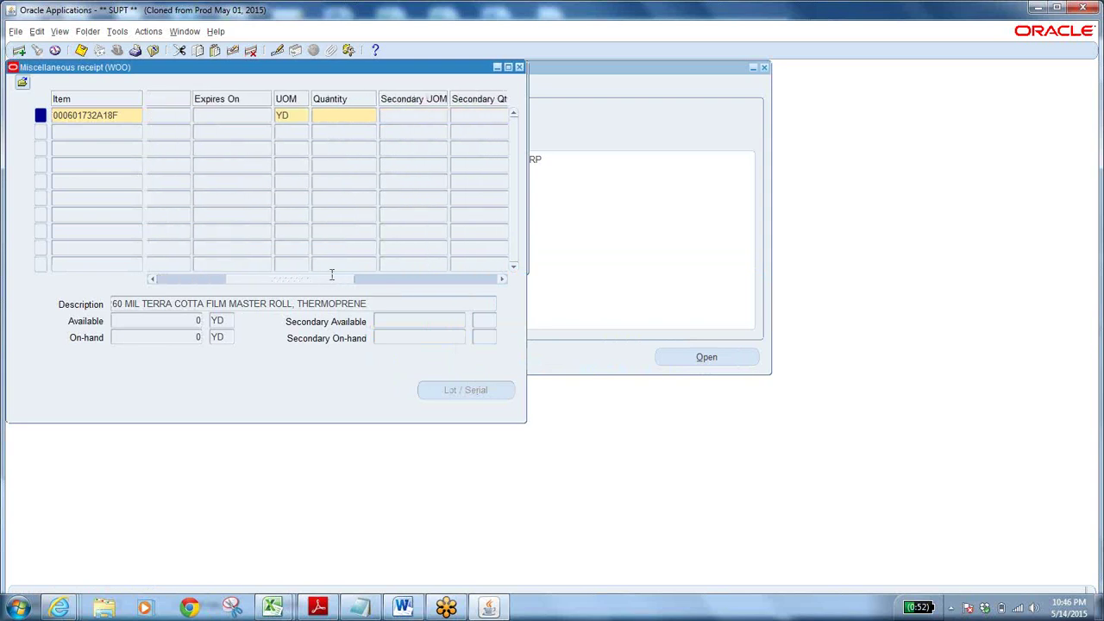
click(345, 115)
text(10000)
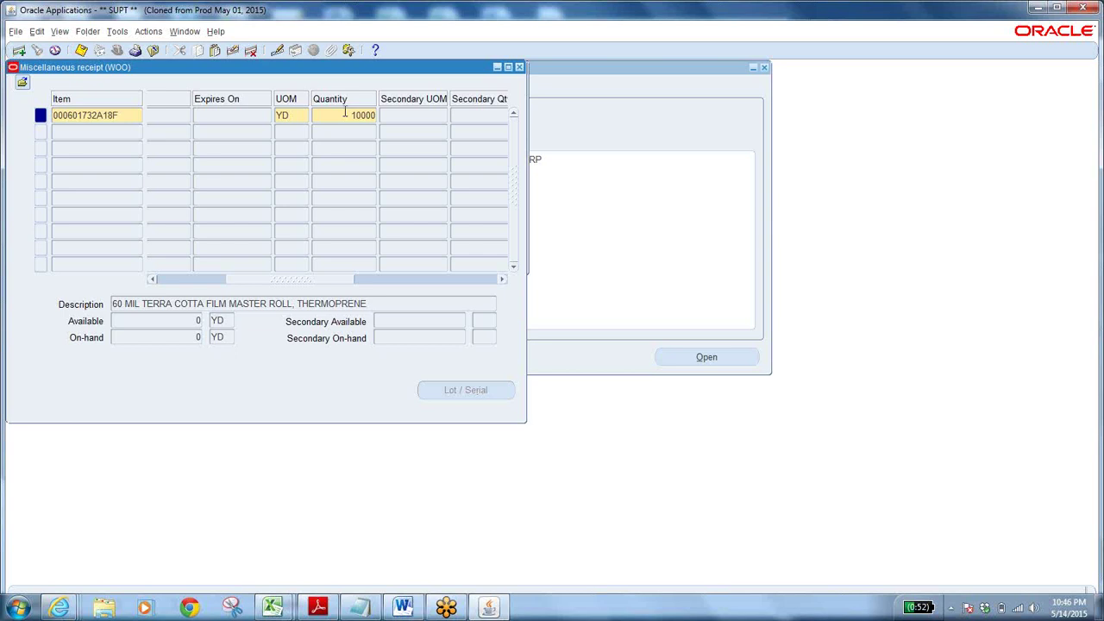
key(Tab)
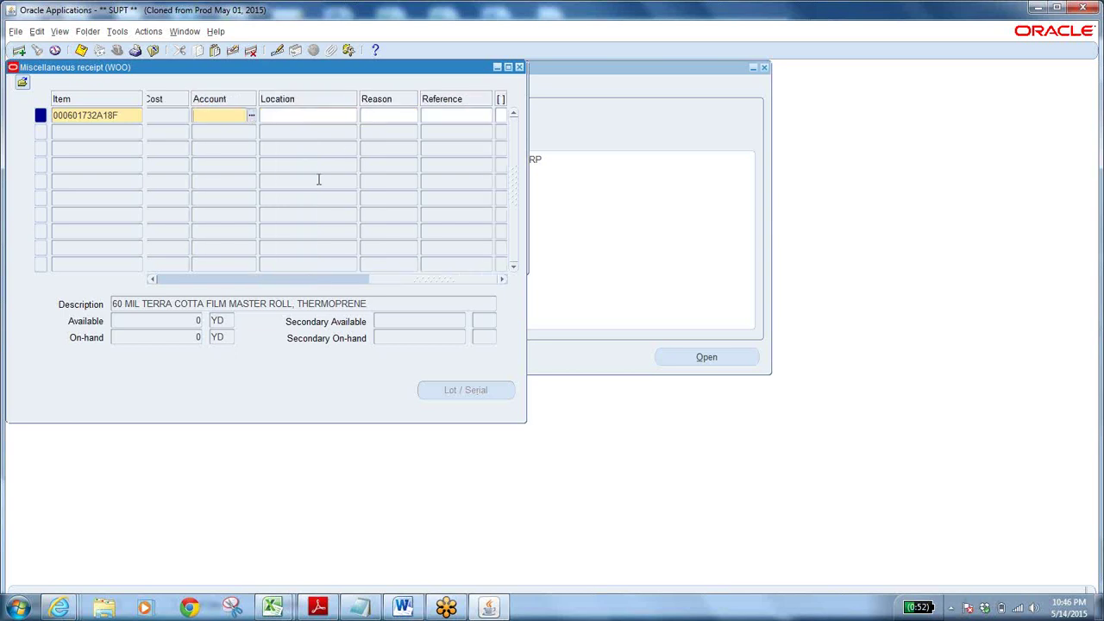
- Set the receipt line's account to combination 01.00000.1010.0000.00.0000 by searching the accounting combinations with % as the company criterion
drag(278, 68, 550, 129)
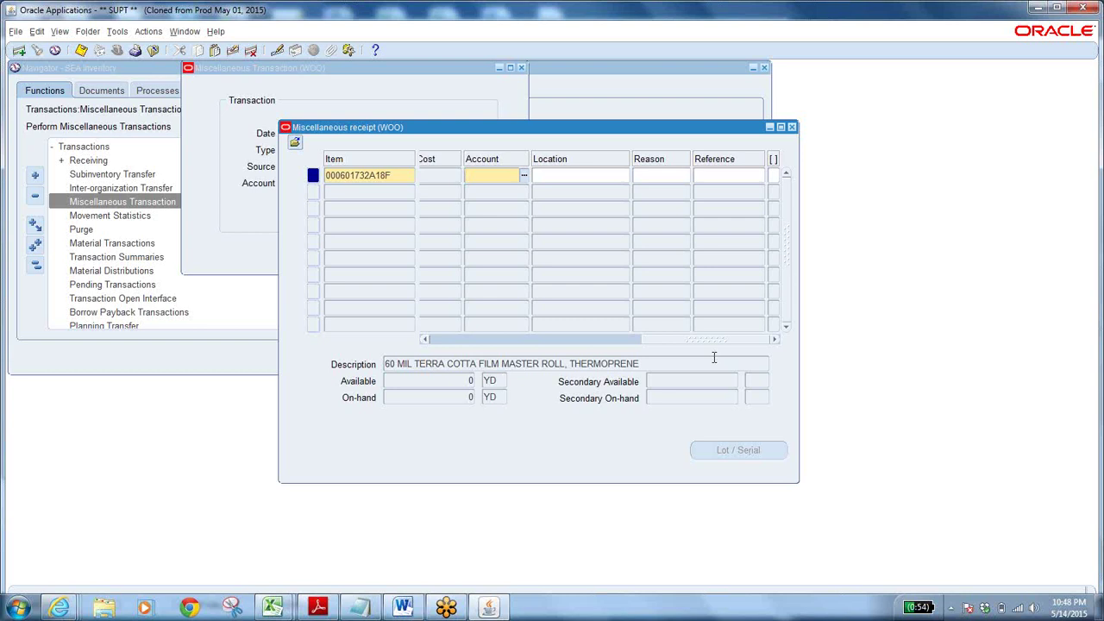
click(524, 177)
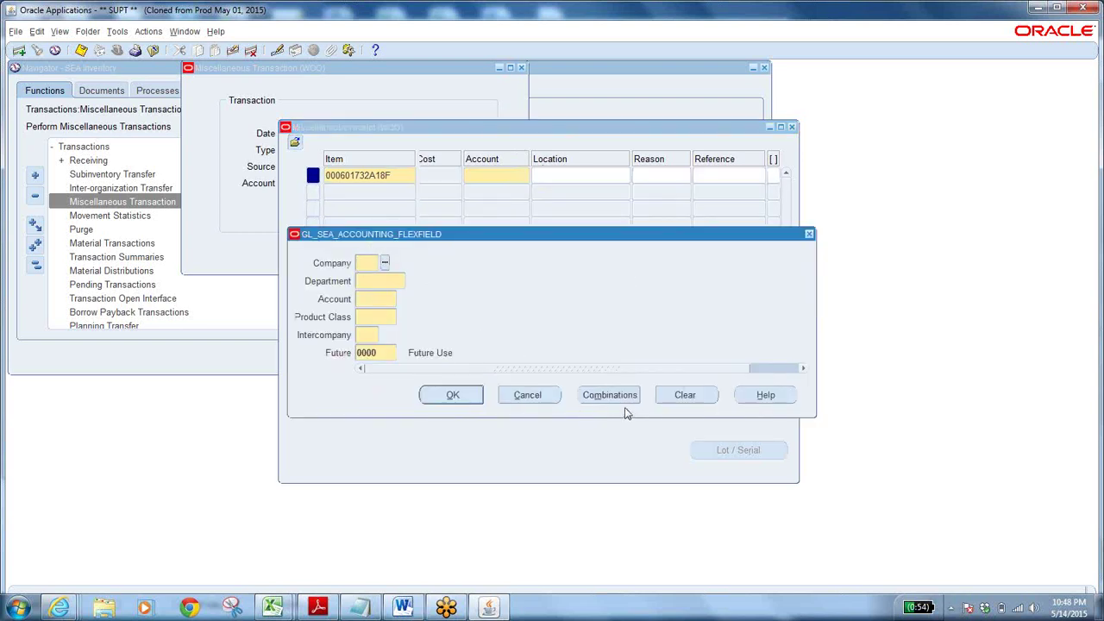
click(626, 402)
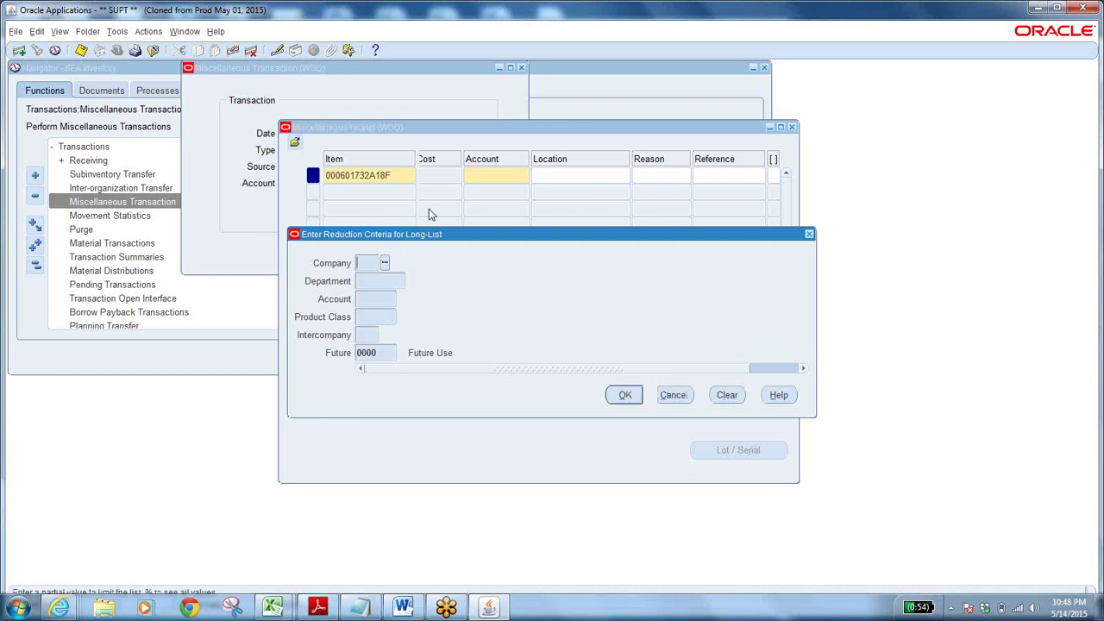
text(%)
key(Return)
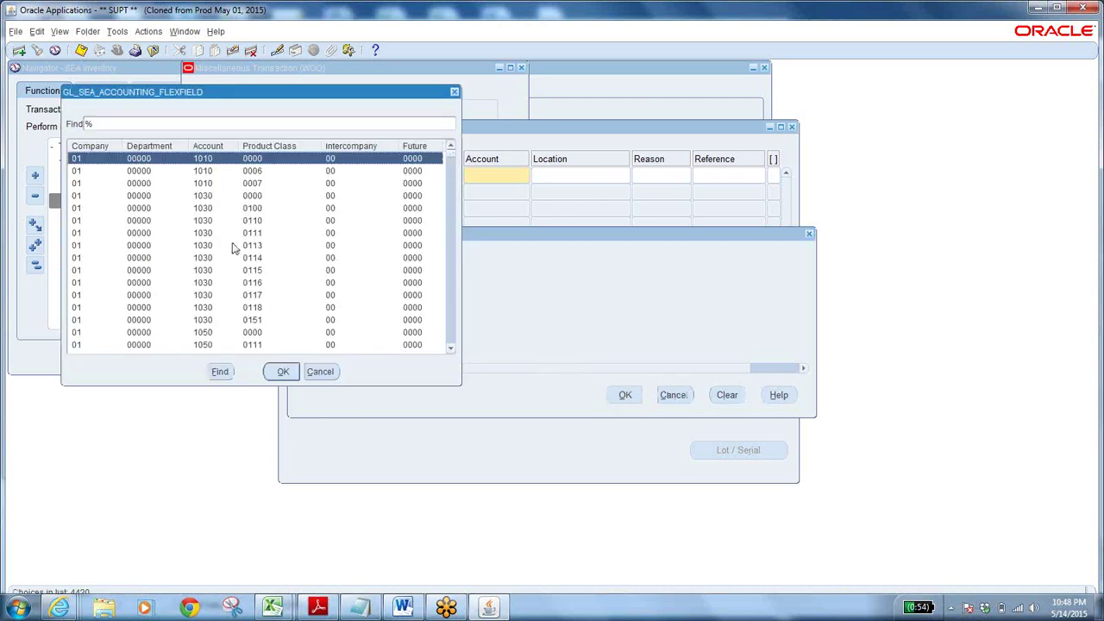
click(281, 372)
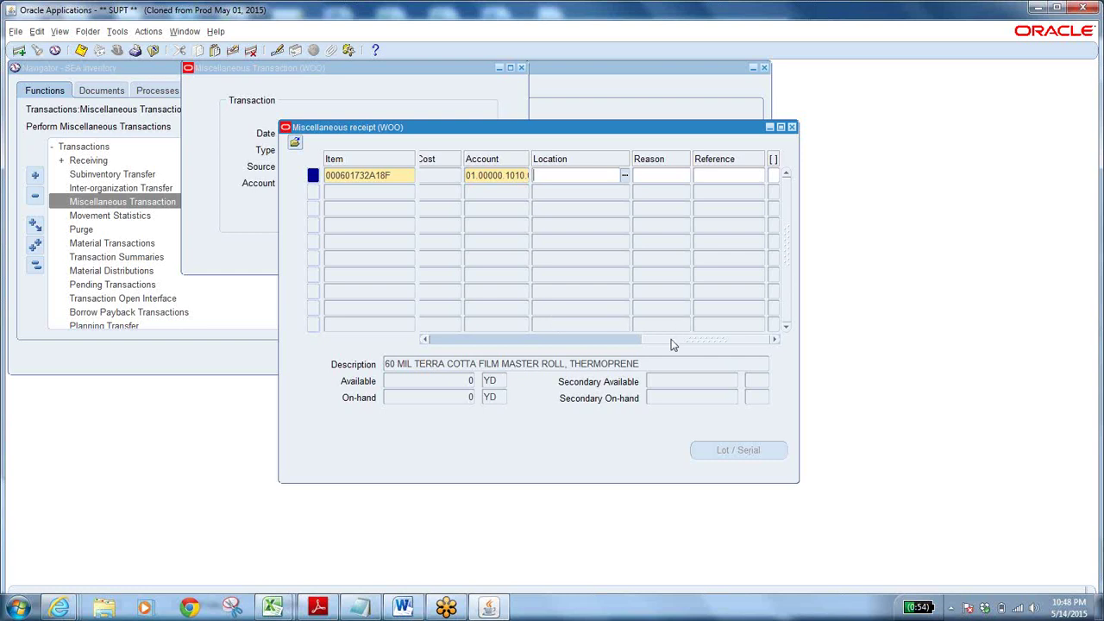
- Save the completed miscellaneous receipt line and close the receipt forms to return to the navigator
click(427, 339)
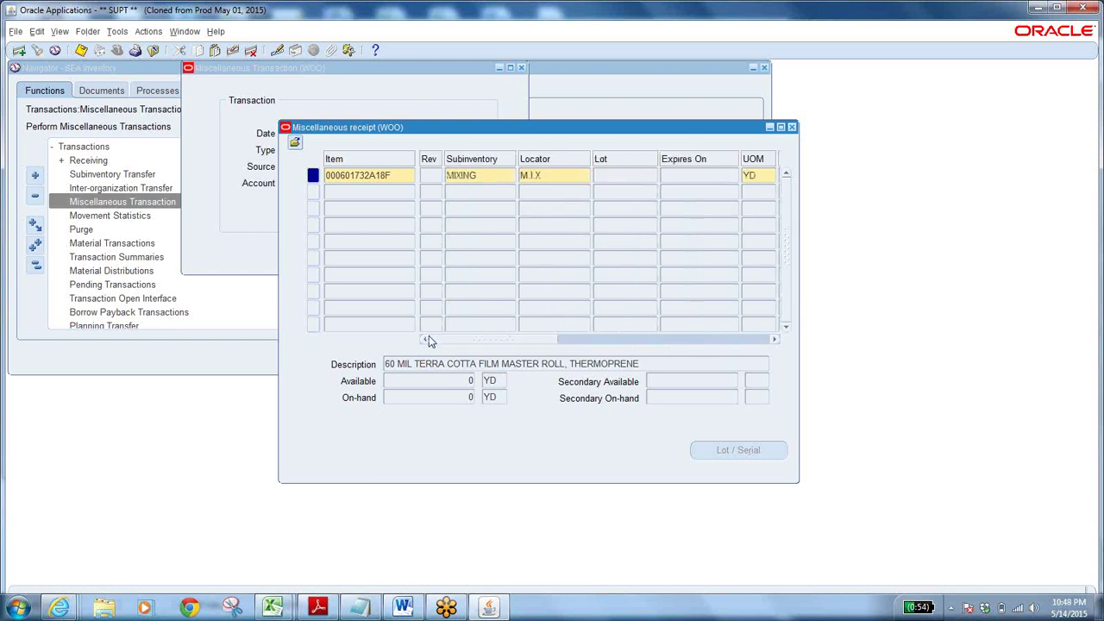
click(761, 174)
click(81, 50)
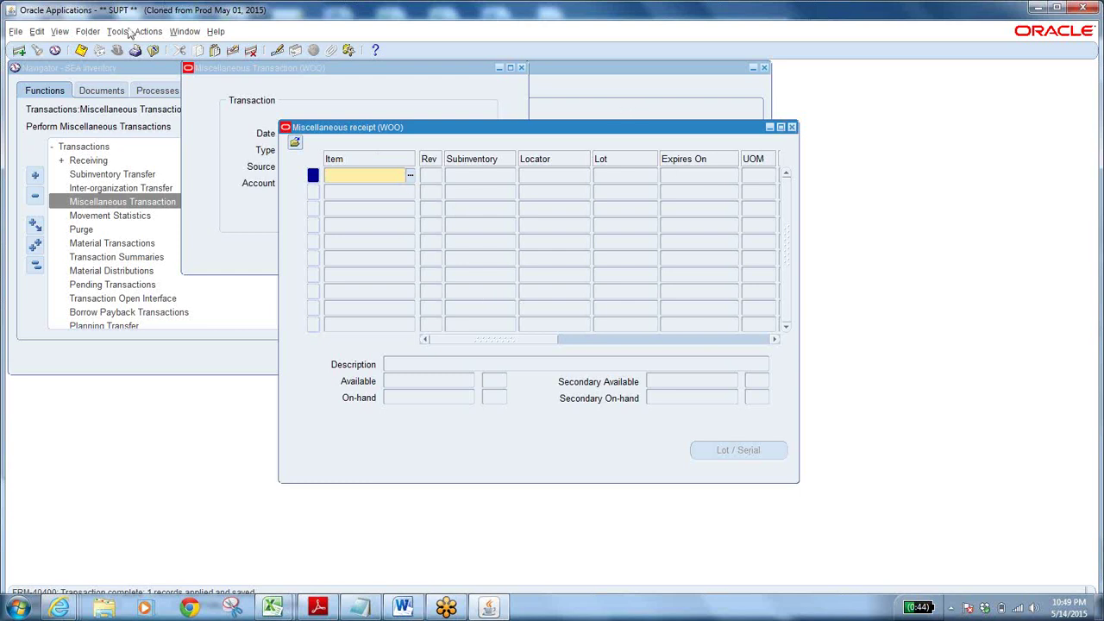
click(153, 51)
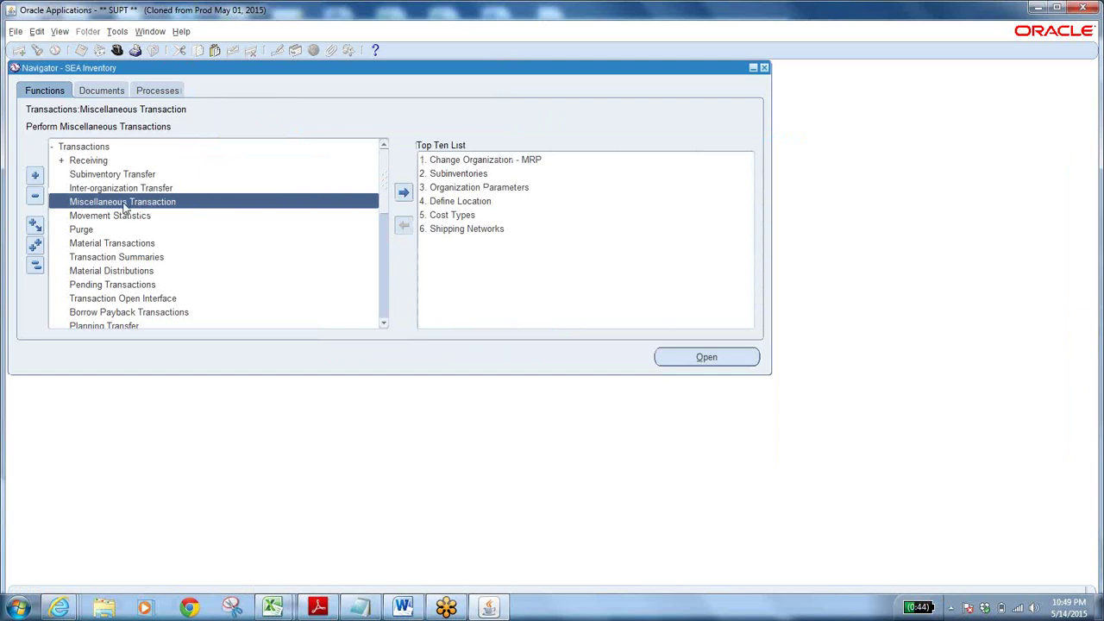
- Query the on-hand quantity of item 000601732A18F in subinventory MIXING of Wooster Discrete
click(35, 265)
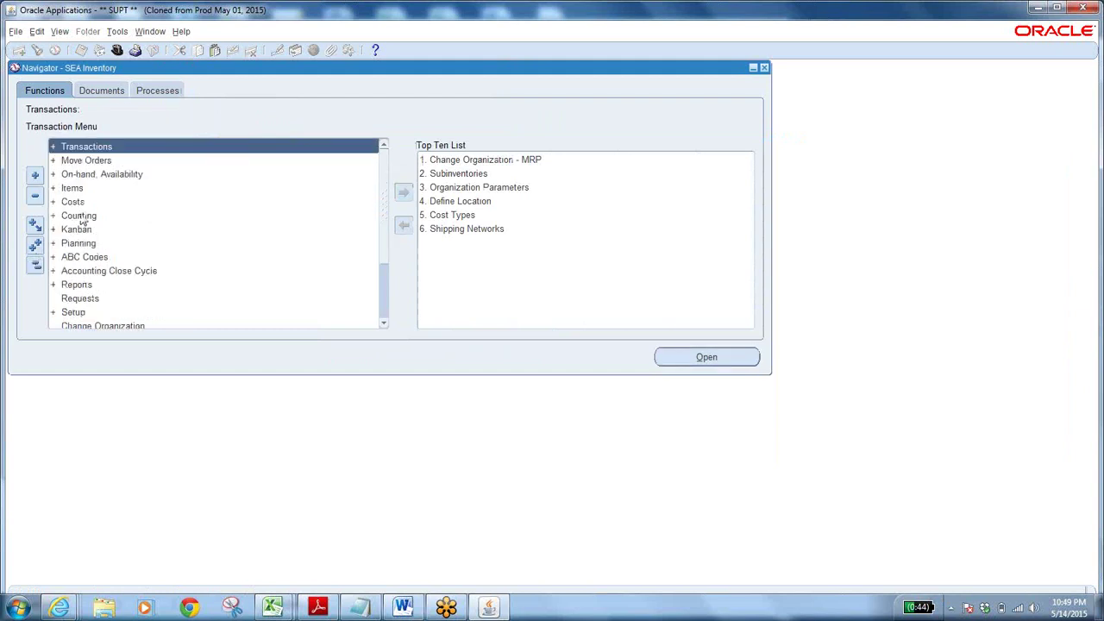
double_click(89, 176)
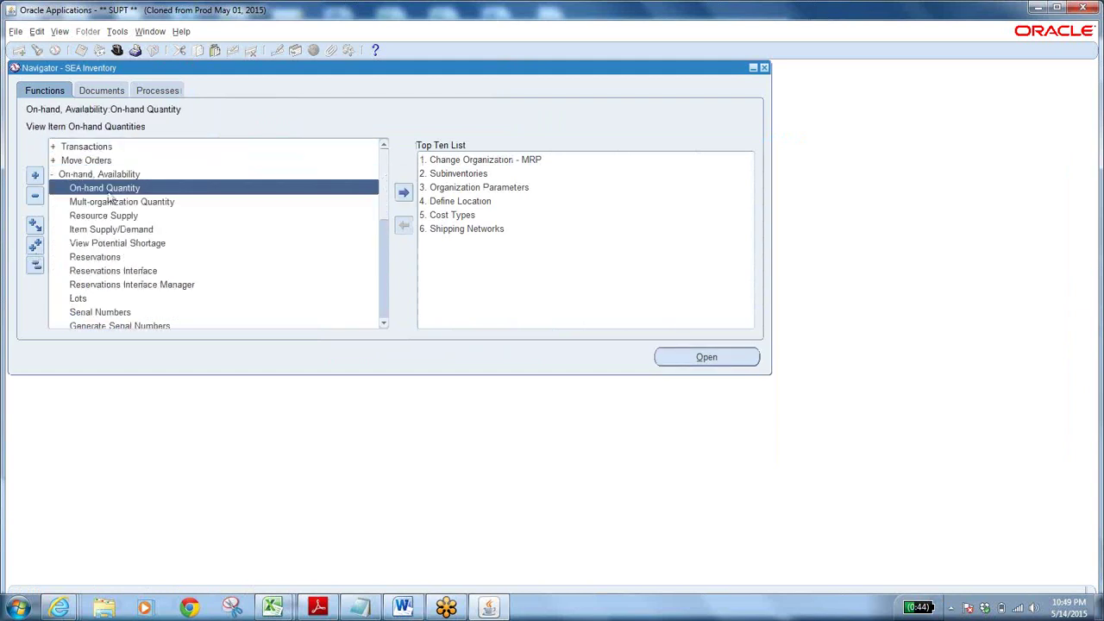
double_click(112, 188)
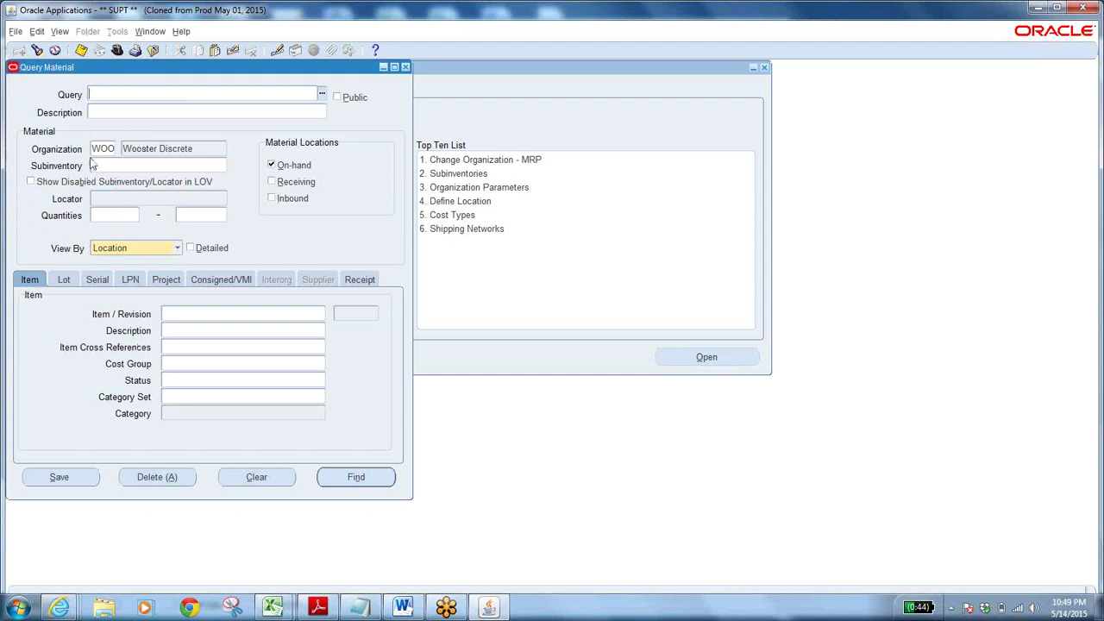
click(101, 165)
text(mf)
key(Tab)
click(179, 319)
text(000601732A18F)
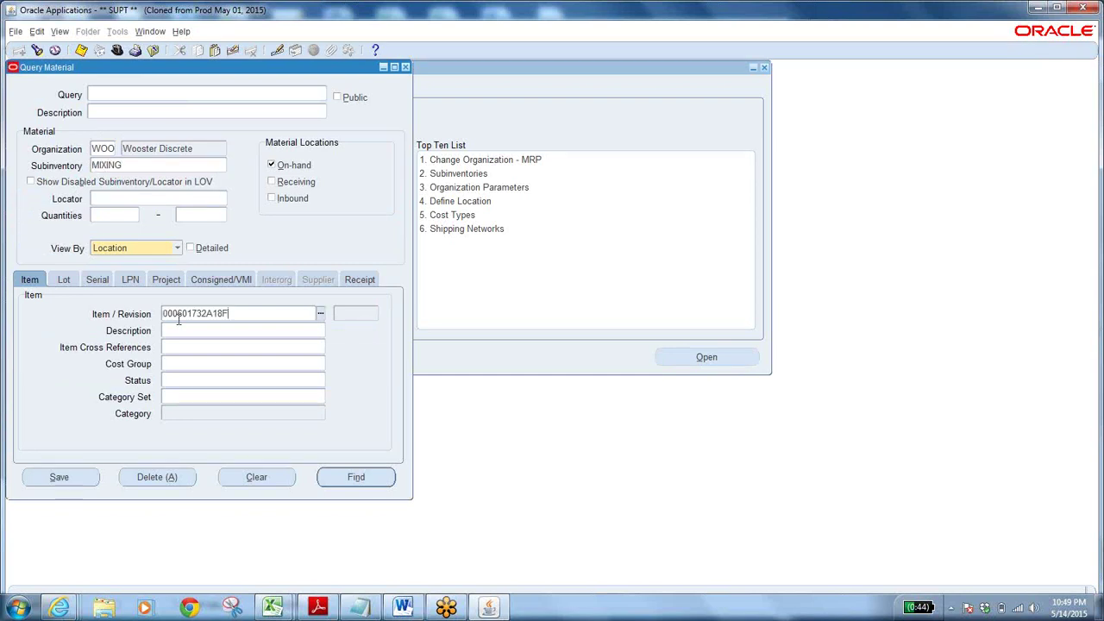
key(Tab)
click(353, 478)
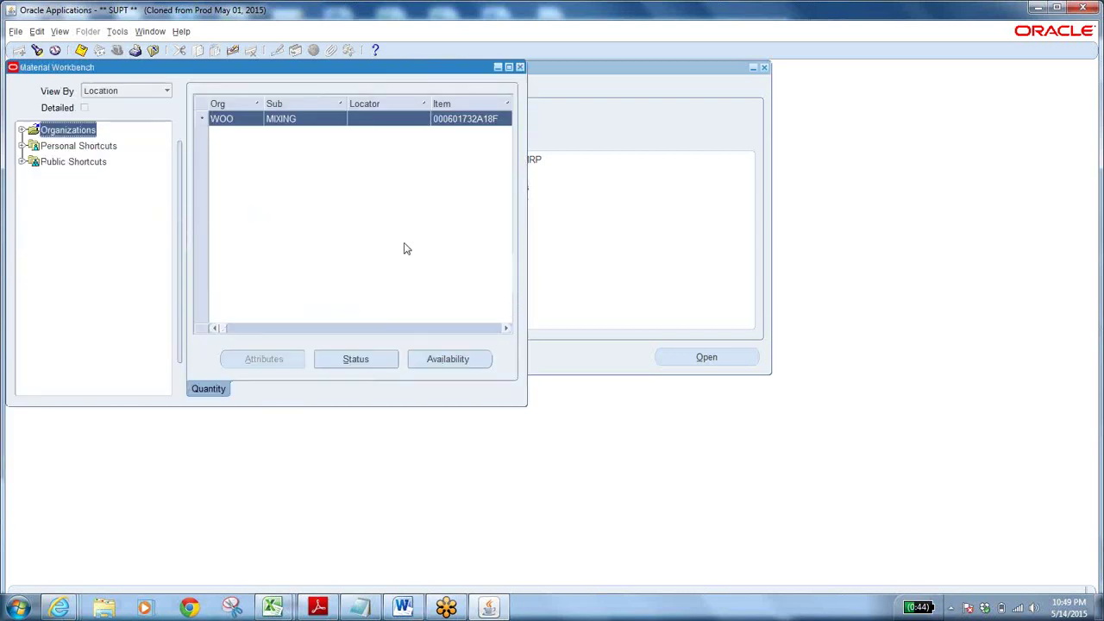
- Check the availability details of the item's MIXING stock, including total quantity, and close the inquiry forms
click(435, 359)
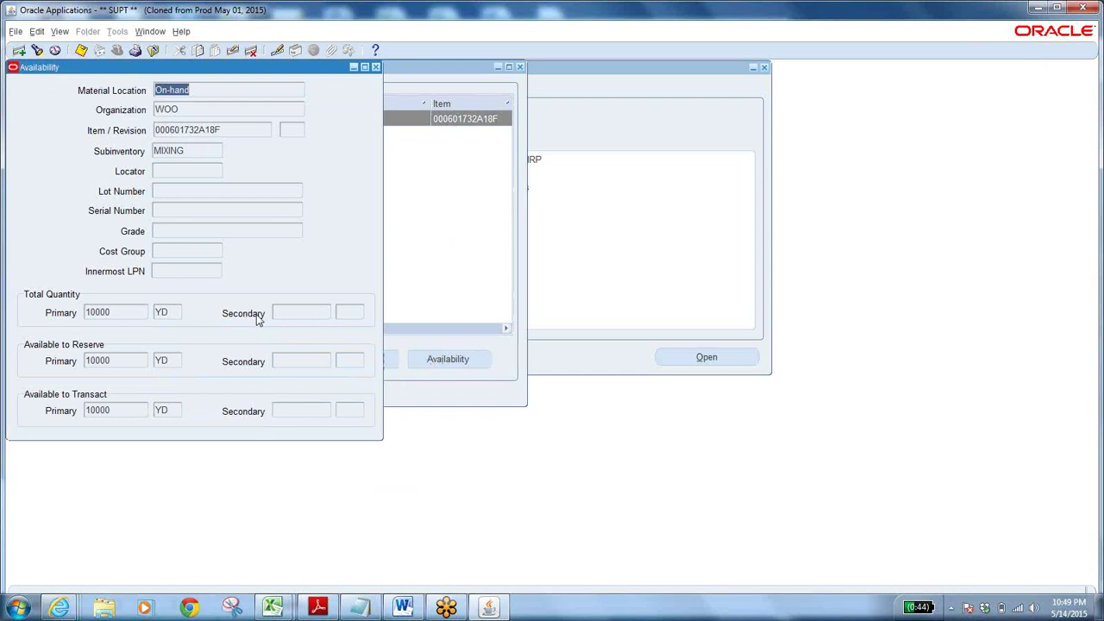
click(120, 313)
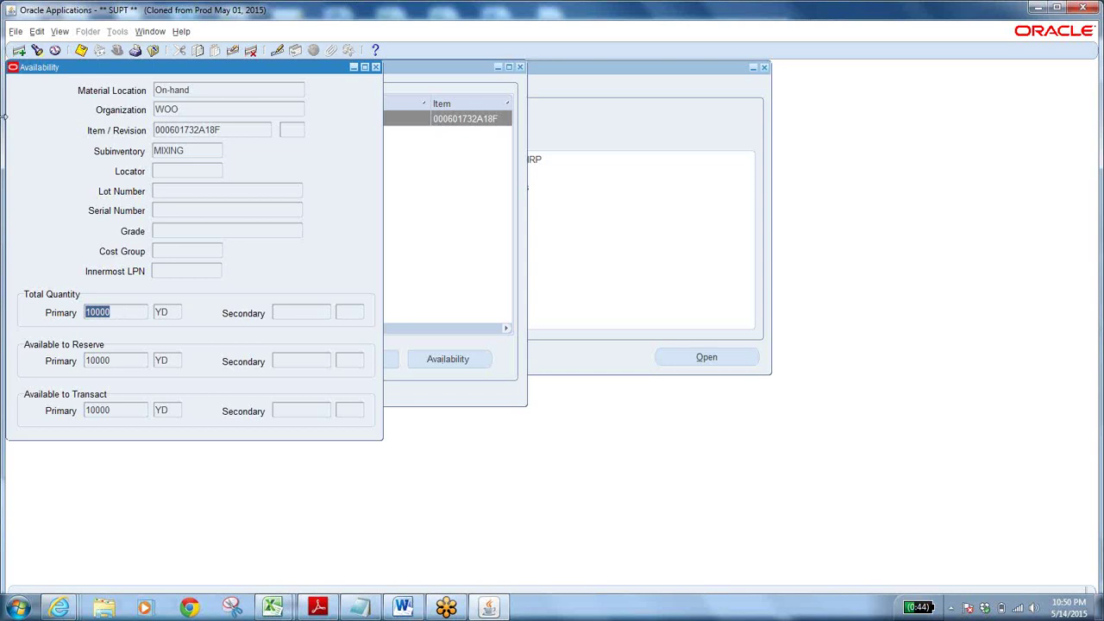
click(153, 52)
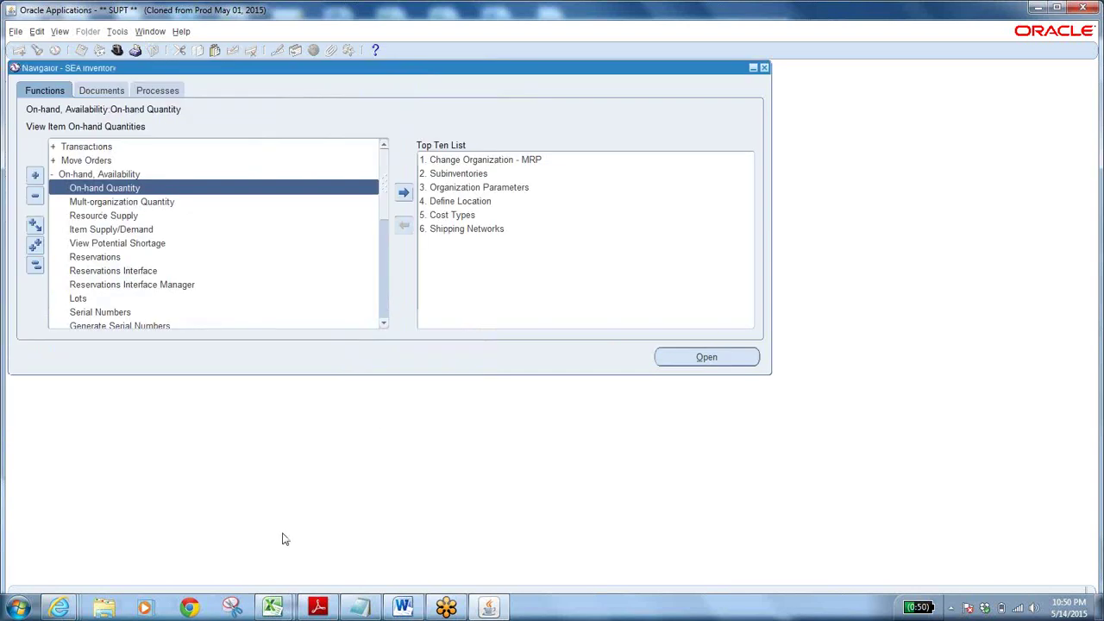
- Copy the move order number noted beside item 000601732A18F in the Notepad file and return to Oracle Applications
click(362, 608)
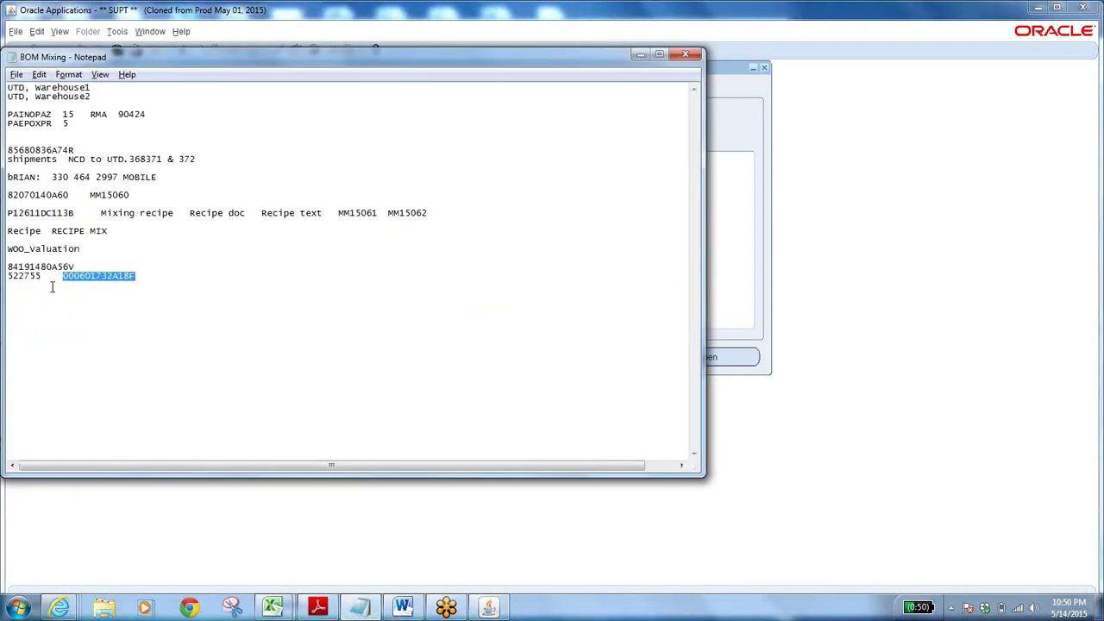
drag(41, 278, 11, 280)
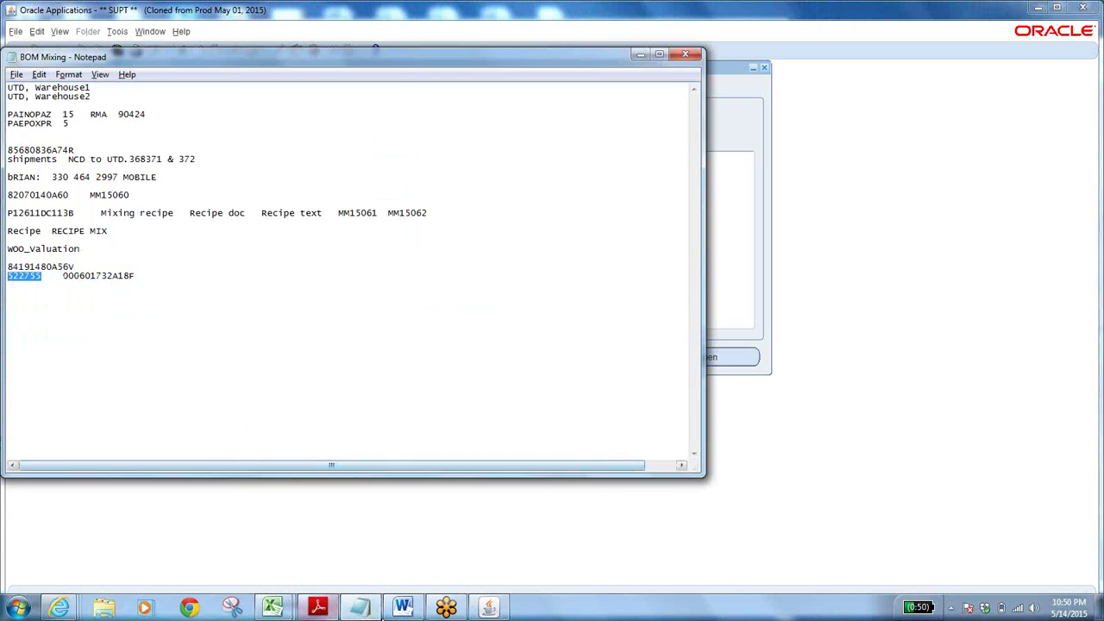
click(484, 607)
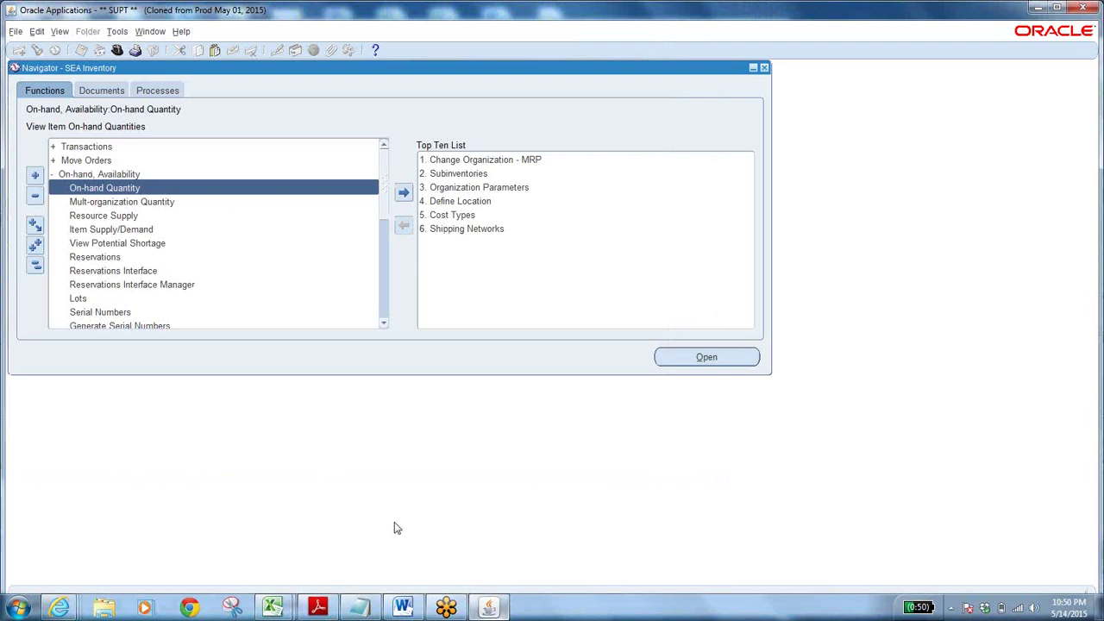
- Open Transact Move Orders and find the lines for the copied move order number
click(37, 269)
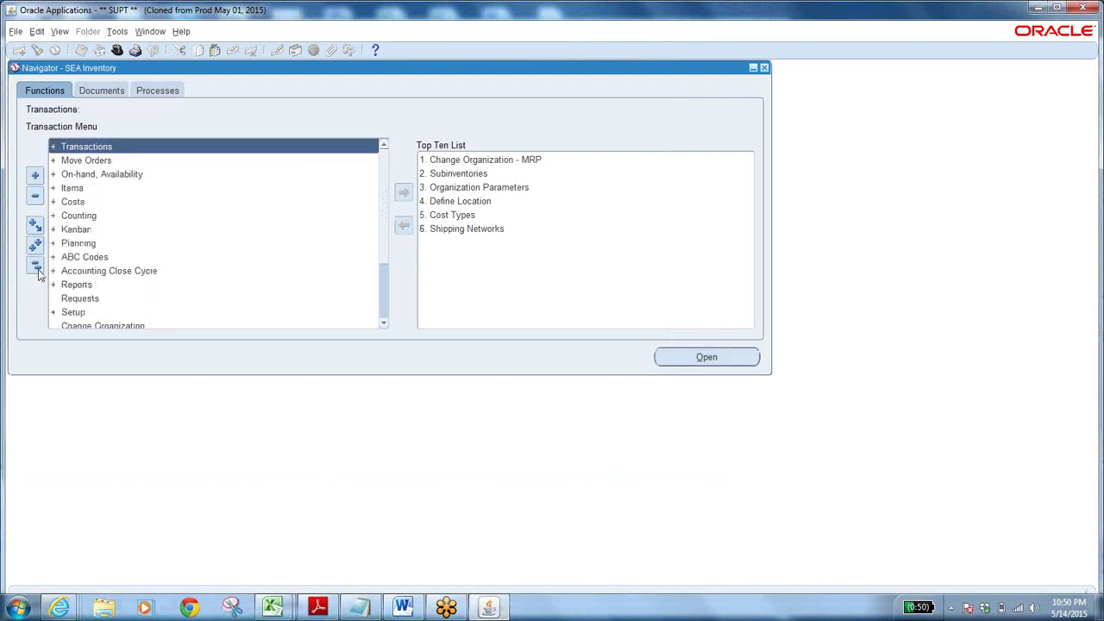
click(86, 163)
double_click(85, 163)
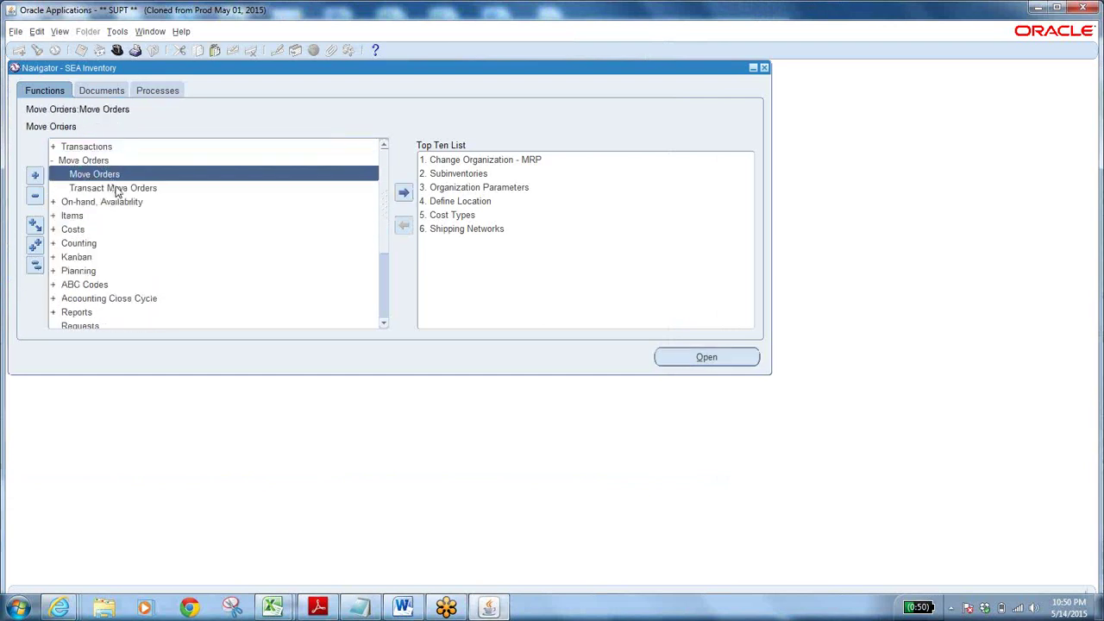
click(113, 187)
double_click(113, 187)
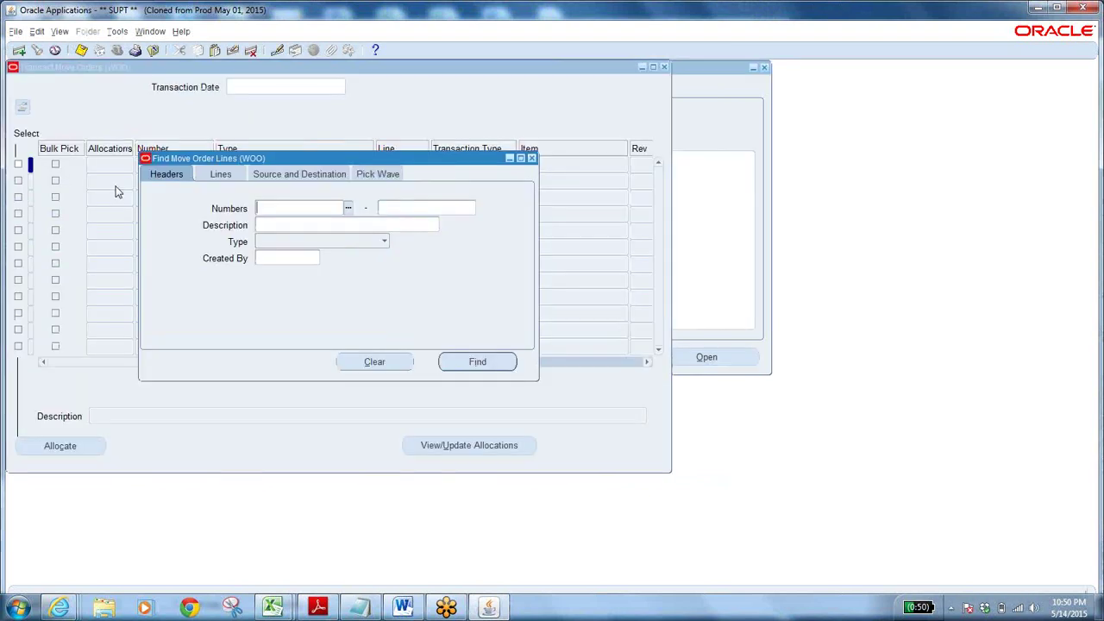
text(522755)
key(Tab)
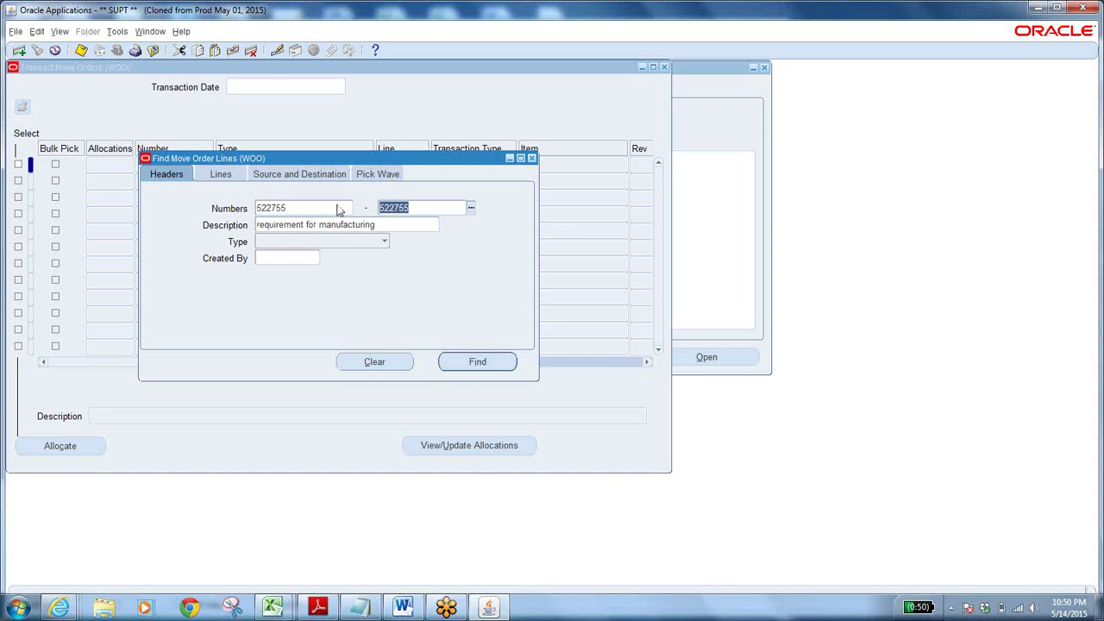
click(470, 362)
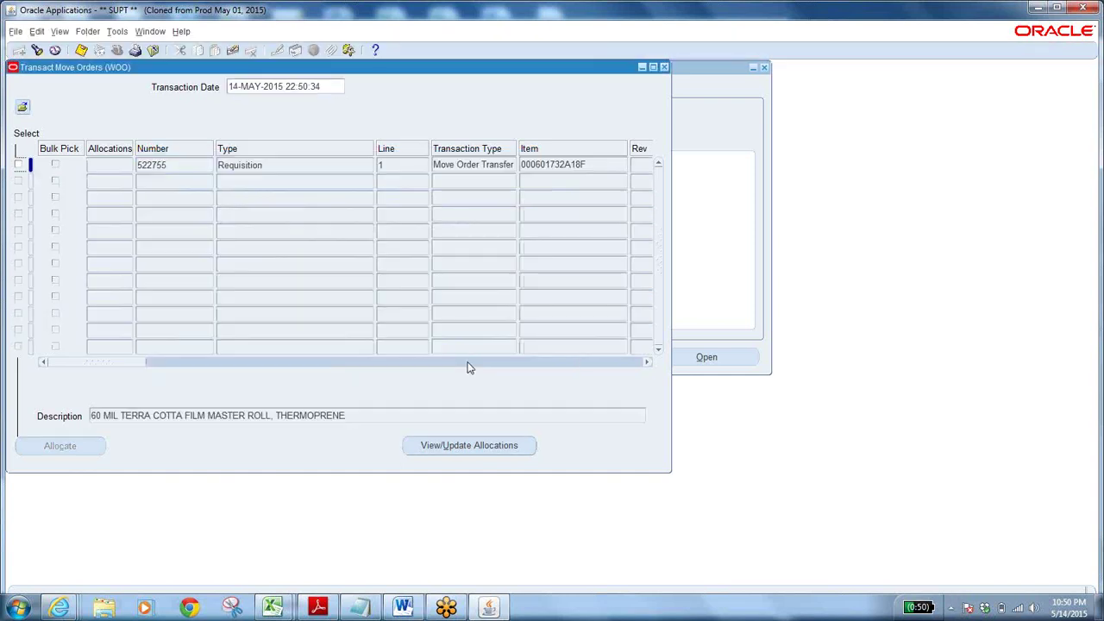
- Select the move order line for item 000601732A18F and allocate it
click(18, 164)
click(76, 446)
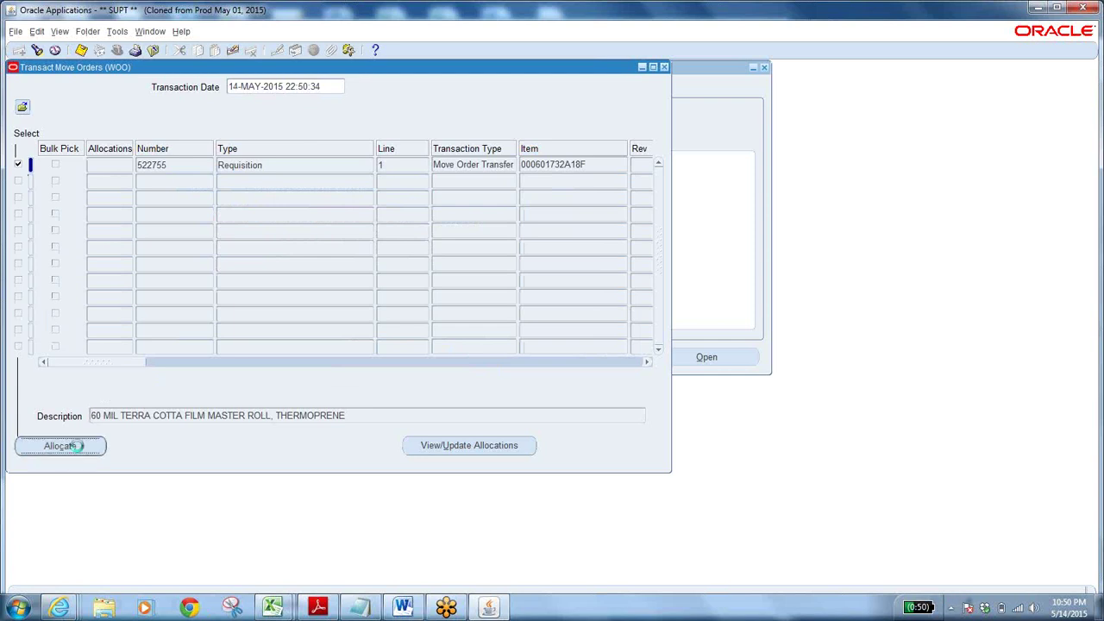
click(18, 165)
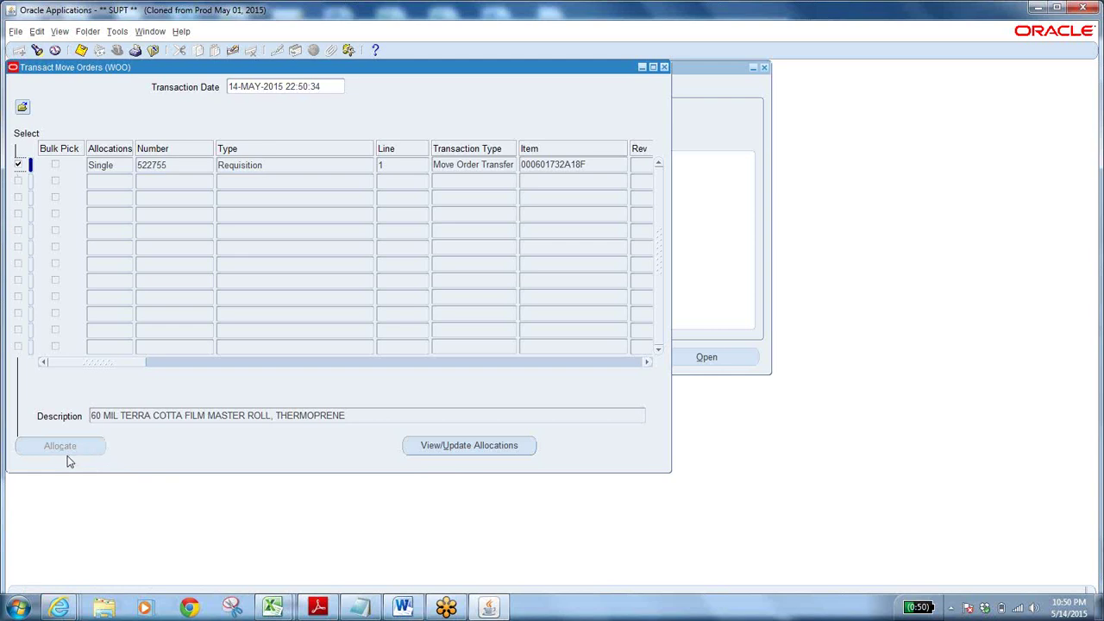
- Open the line's allocations and review the available quantity, allocated quantity, destination subinventory and locator, and source locator
click(450, 445)
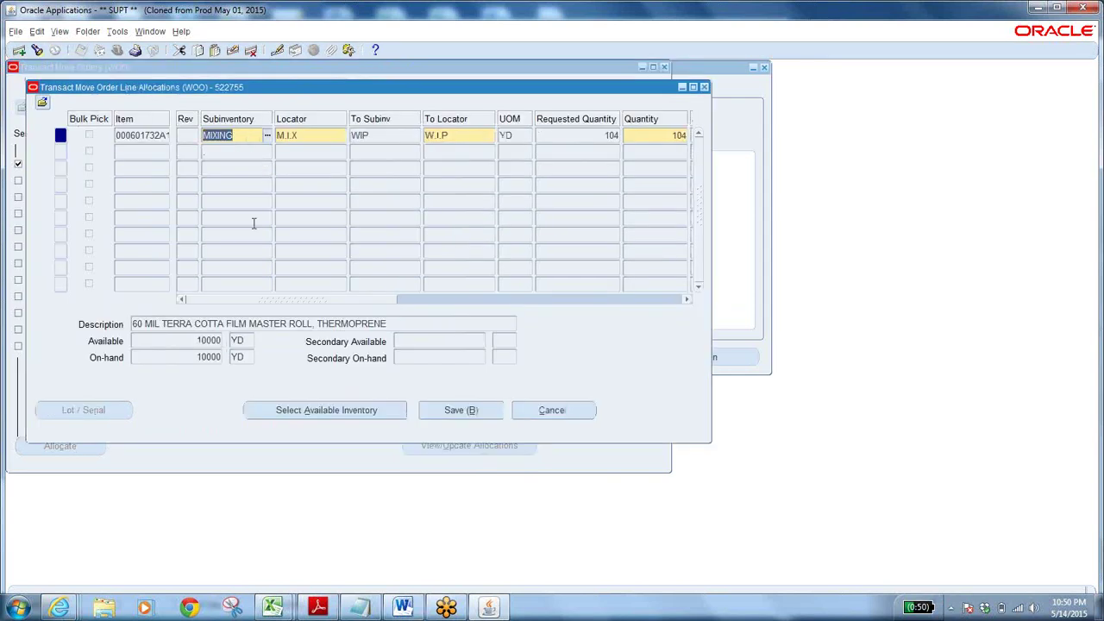
click(208, 340)
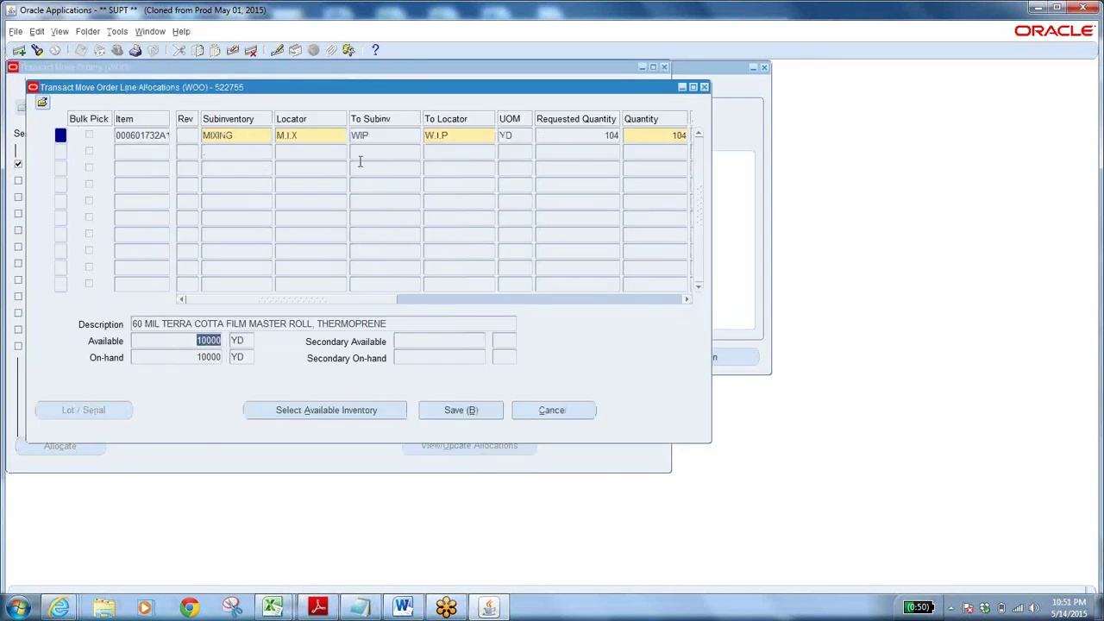
click(656, 134)
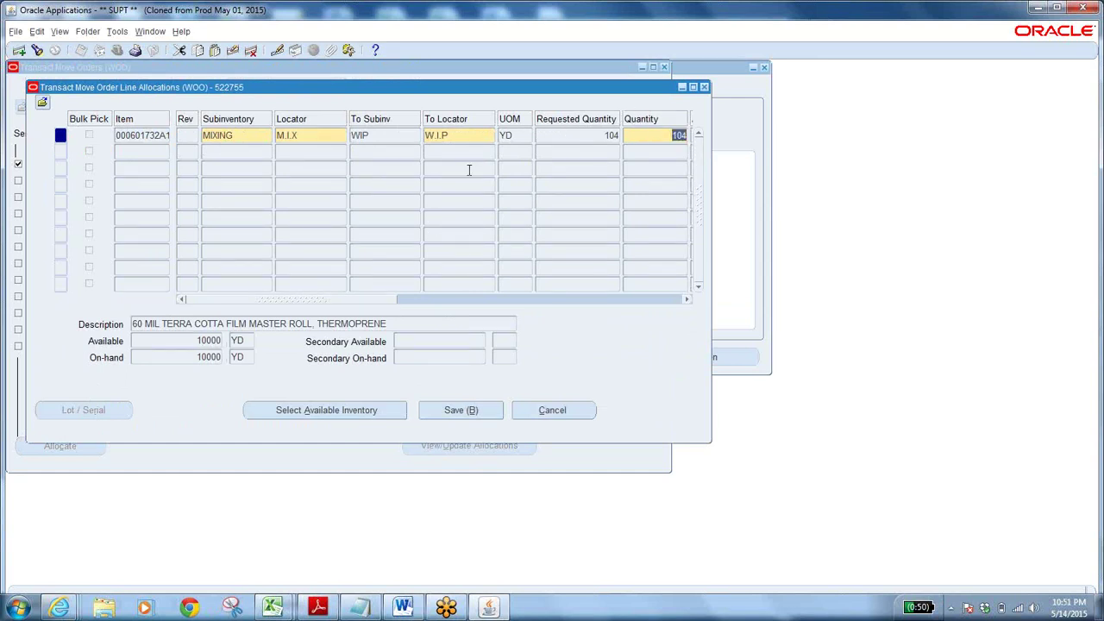
click(382, 136)
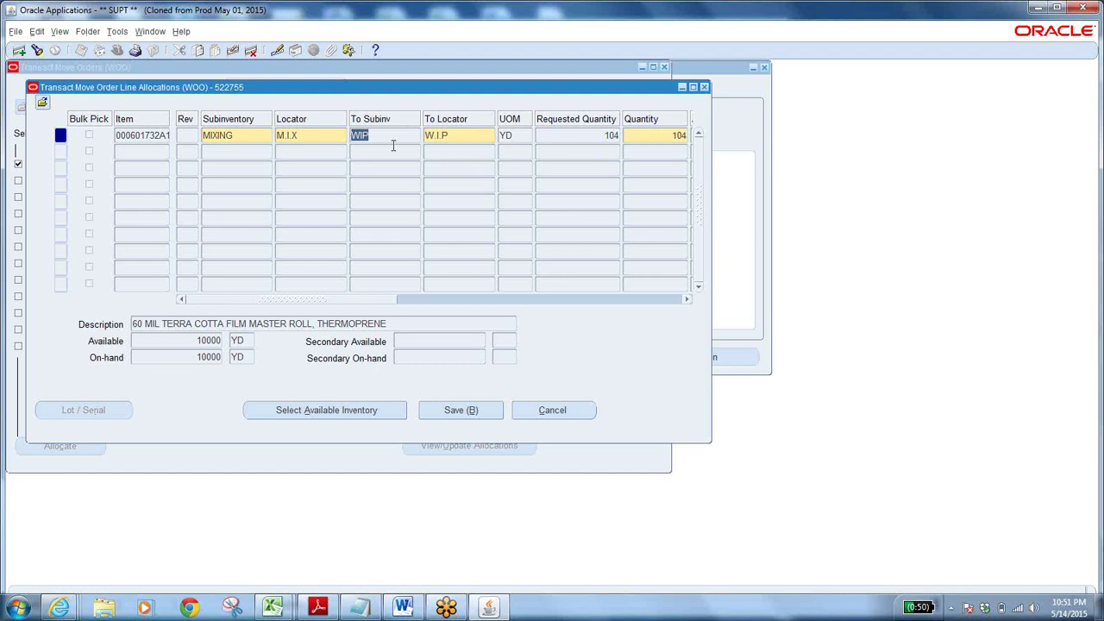
click(462, 135)
click(320, 136)
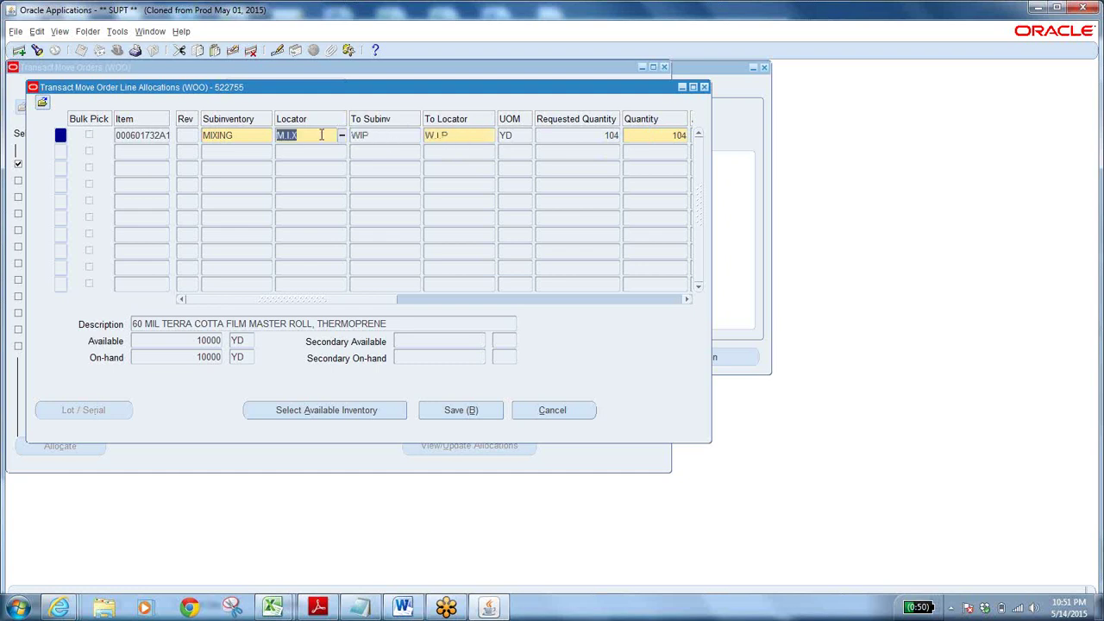
- Save the move order line's allocations and close the Transact Move Orders form
click(457, 410)
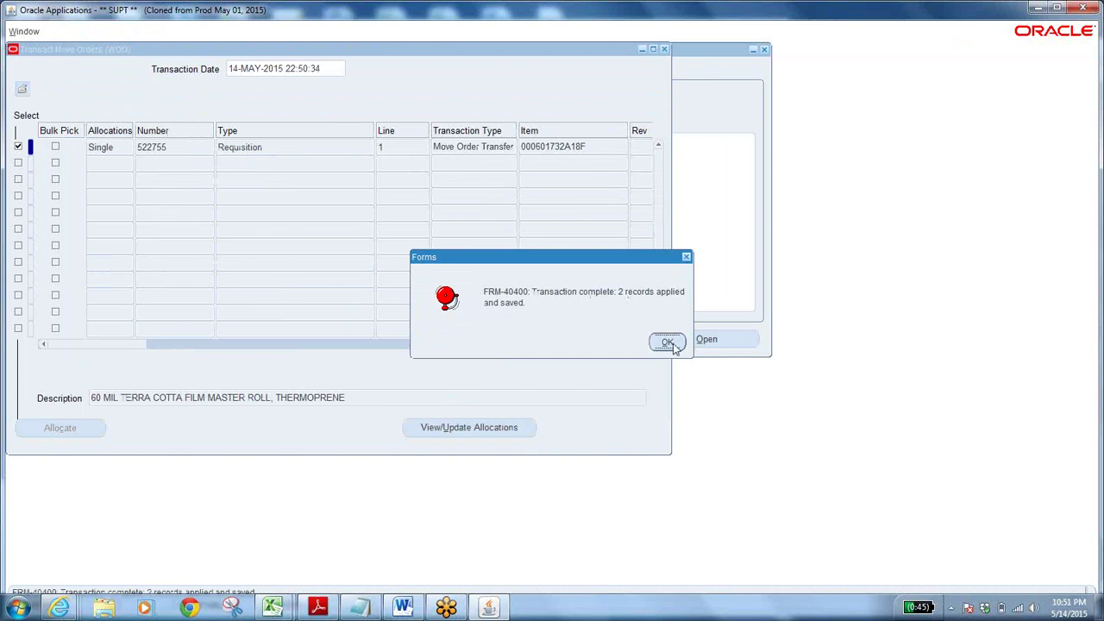
click(668, 342)
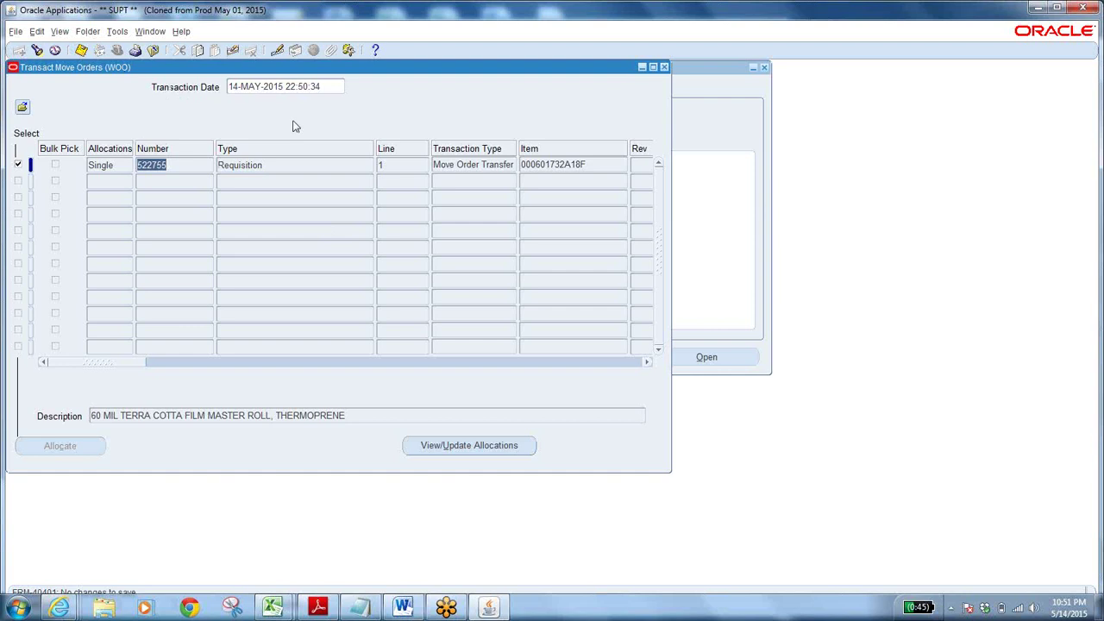
click(152, 50)
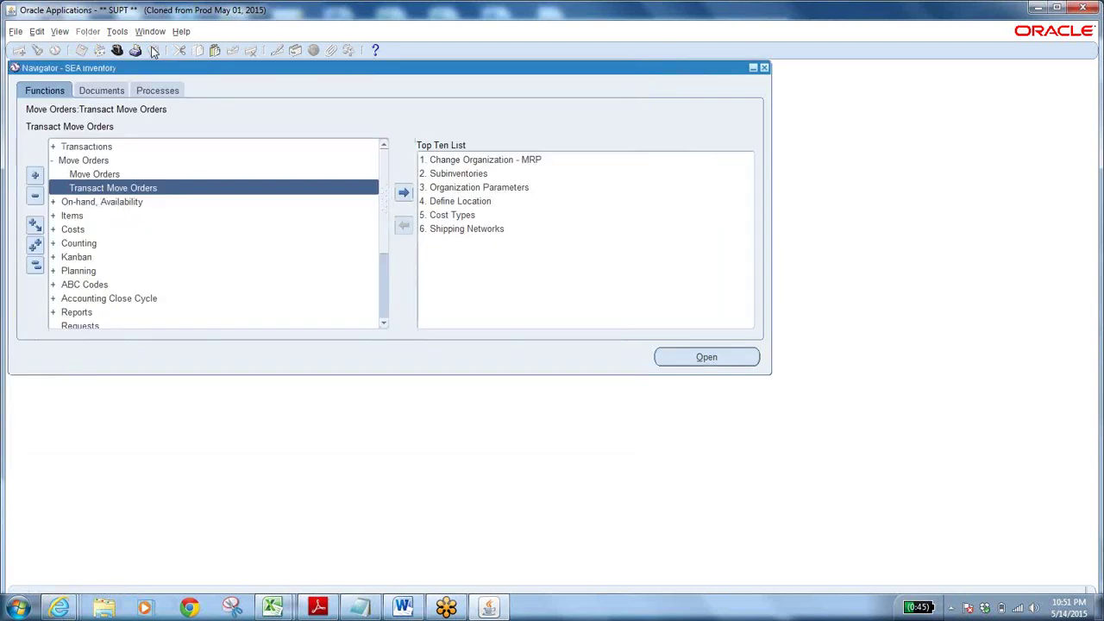